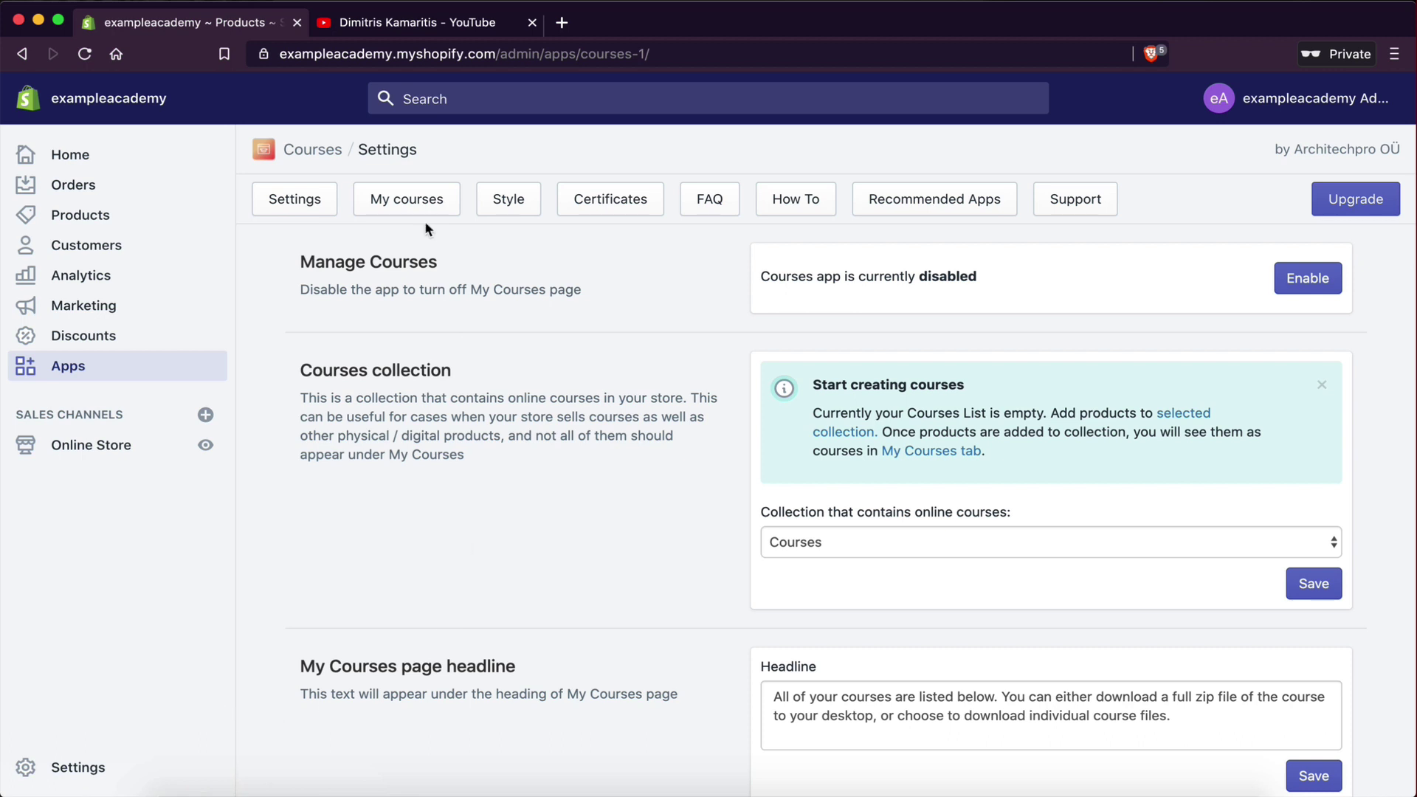
- Search the Shopify App Store for 'courses' and open the Courses app by Architechpro
{"action": "left_click", "coordinate": [68, 375]}
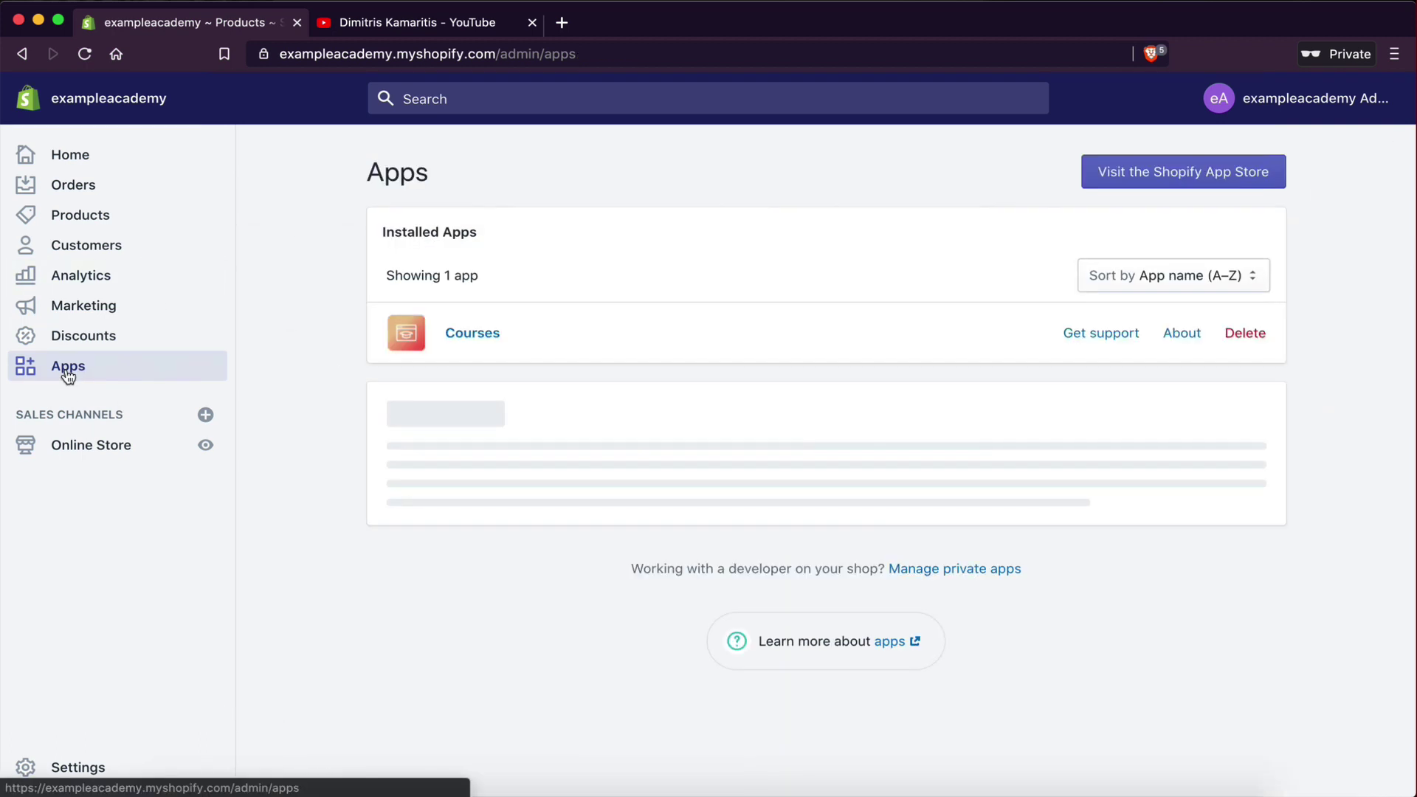
{"action": "left_click", "coordinate": [1158, 180]}
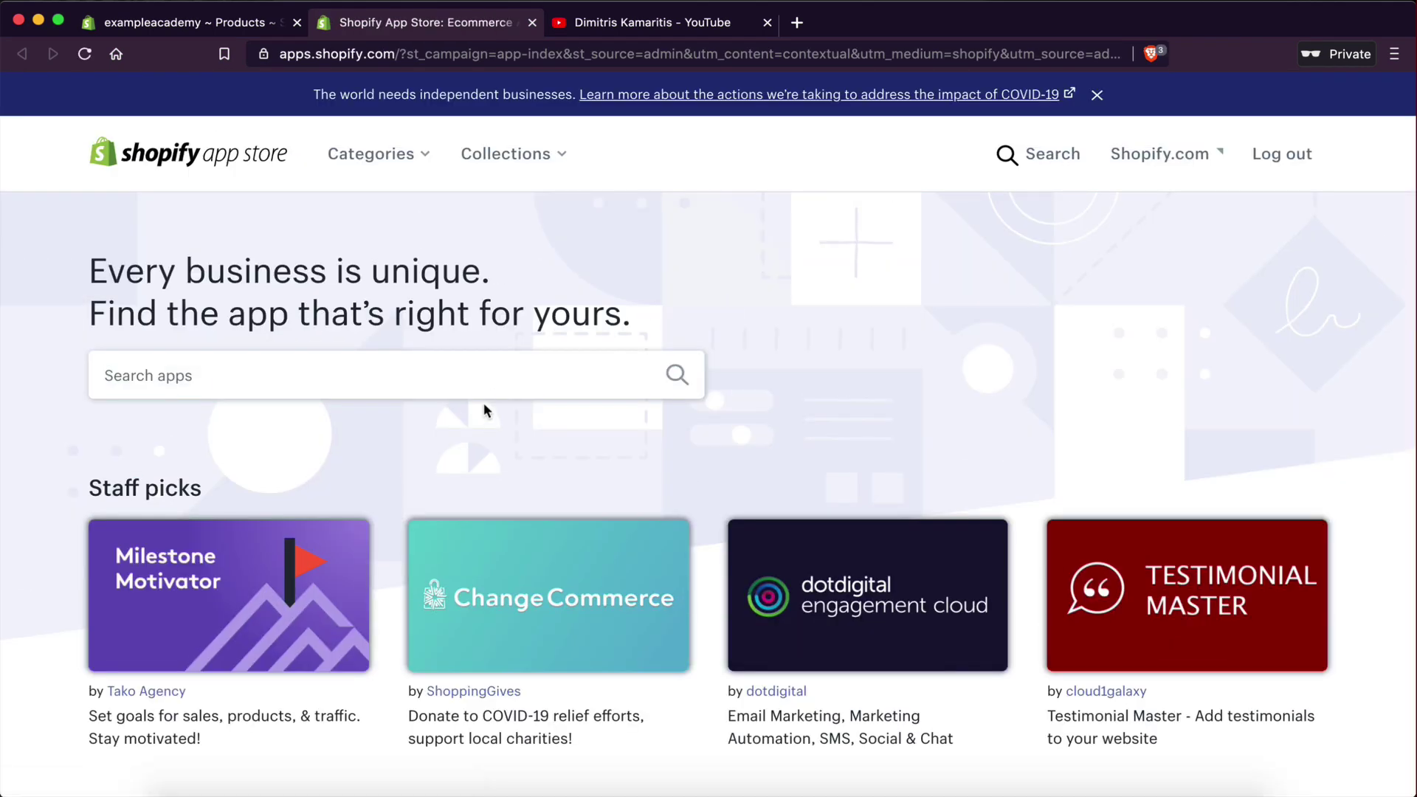
{"action": "left_click", "coordinate": [483, 391]}
{"action": "type", "text": "courses"}
{"action": "key", "text": "Return"}
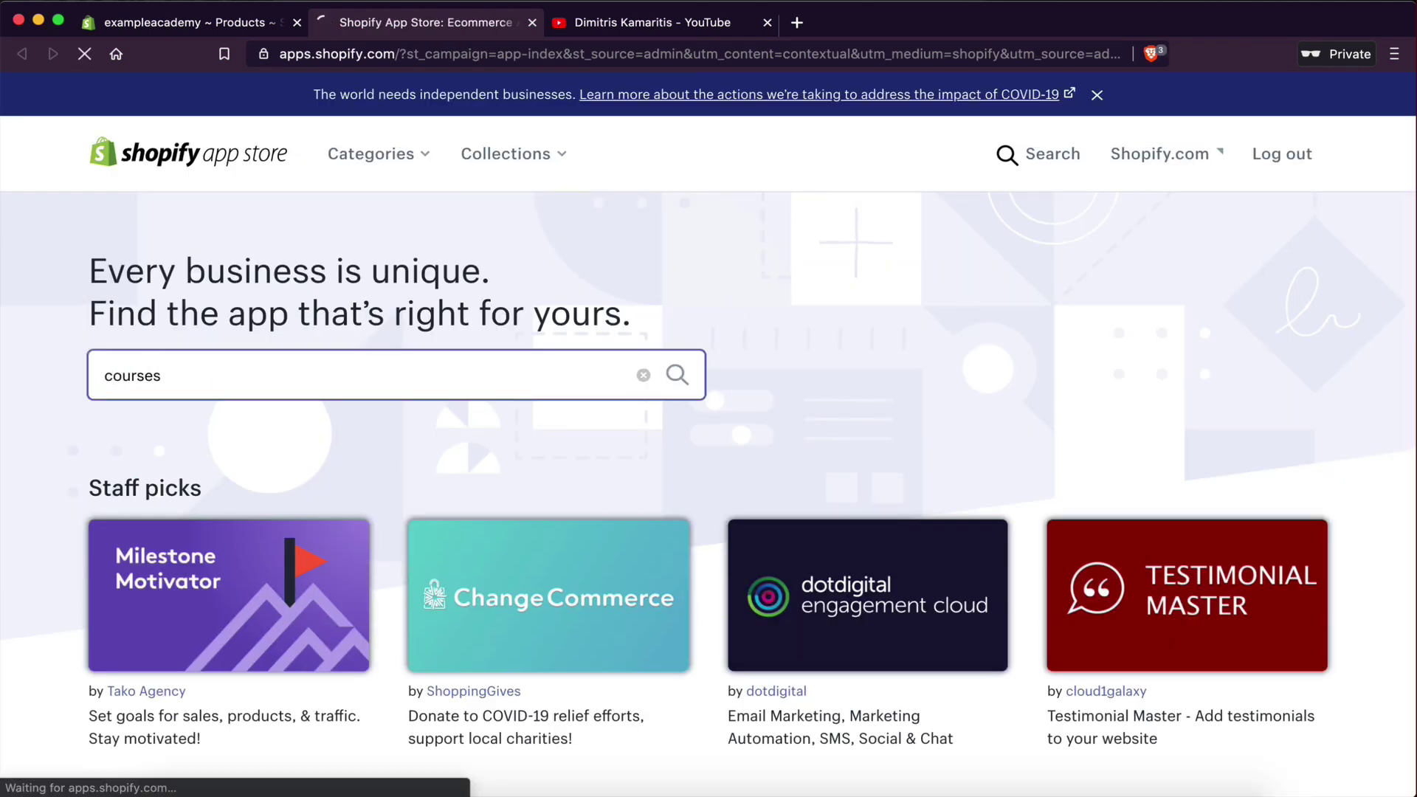
{"action": "scroll", "coordinate": [617, 553], "scroll_direction": "down", "scroll_amount": 5}
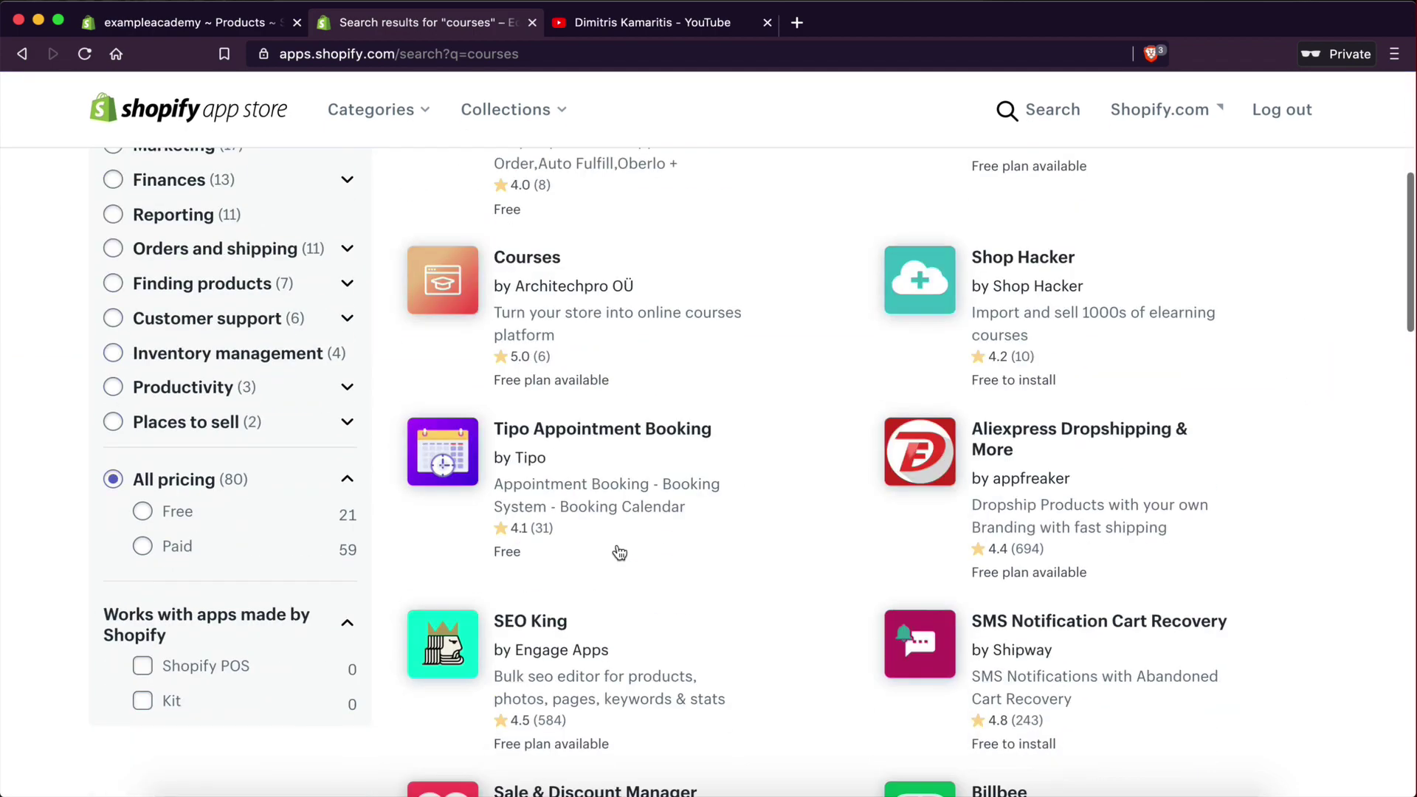
{"action": "left_click", "coordinate": [457, 300]}
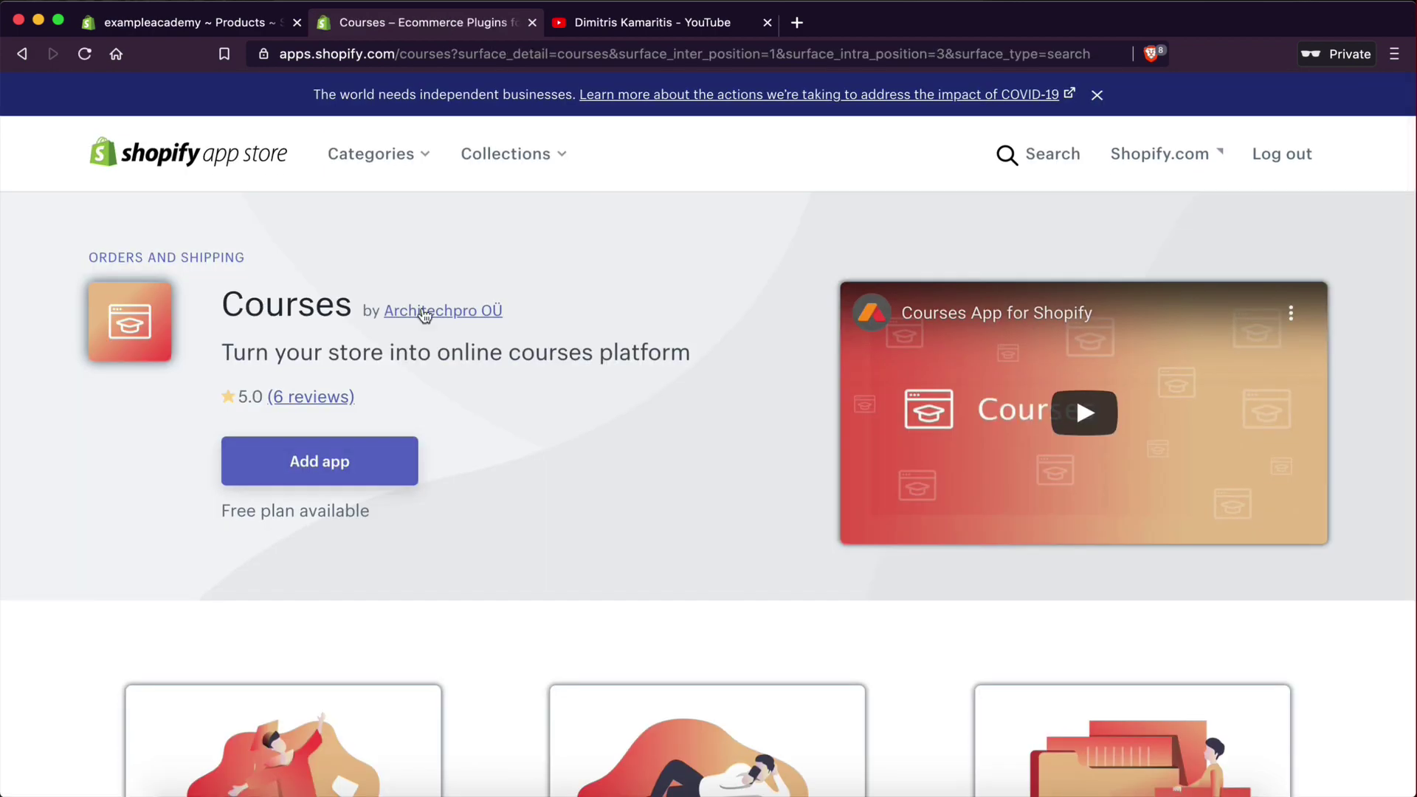
- Scroll the Courses listing to its plans: free Demo, Basic $19.99, Professional $49.99, Enterprise $199.99
{"action": "scroll", "coordinate": [544, 560], "scroll_direction": "down", "scroll_amount": 10}
{"action": "scroll", "coordinate": [541, 561], "scroll_direction": "up", "scroll_amount": 6}
{"action": "scroll", "coordinate": [541, 561], "scroll_direction": "down", "scroll_amount": 10}
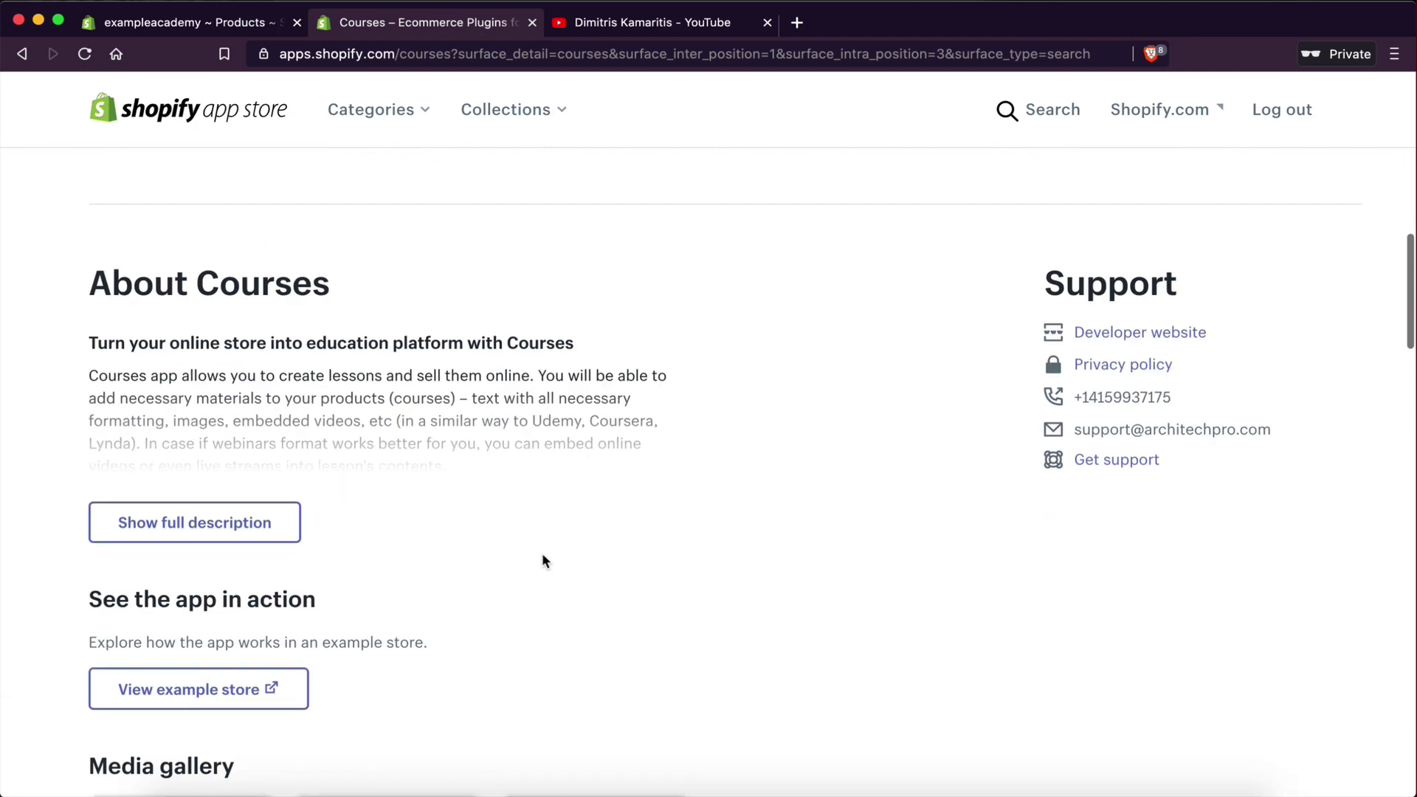
{"action": "scroll", "coordinate": [541, 561], "scroll_direction": "up", "scroll_amount": 6}
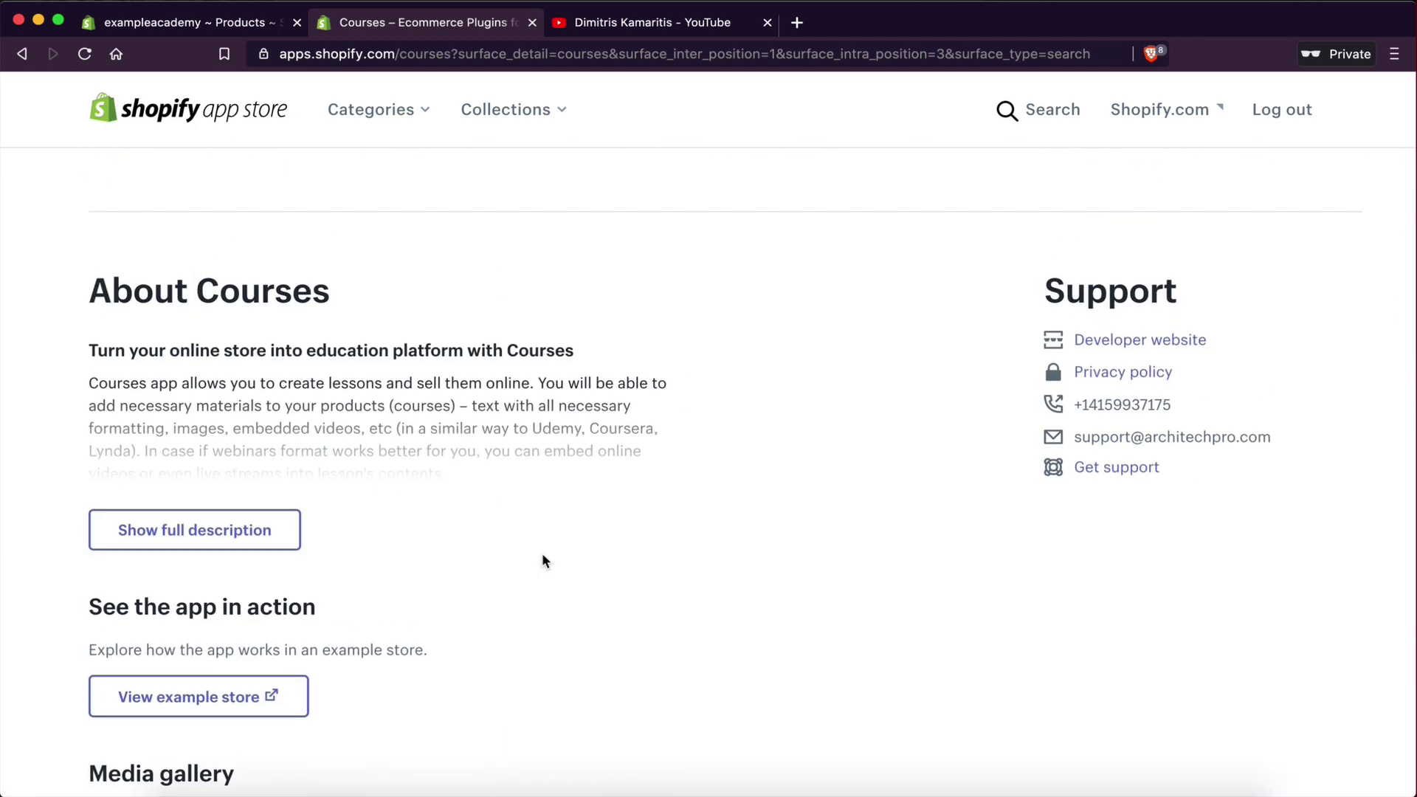
{"action": "scroll", "coordinate": [543, 561], "scroll_direction": "up", "scroll_amount": 10}
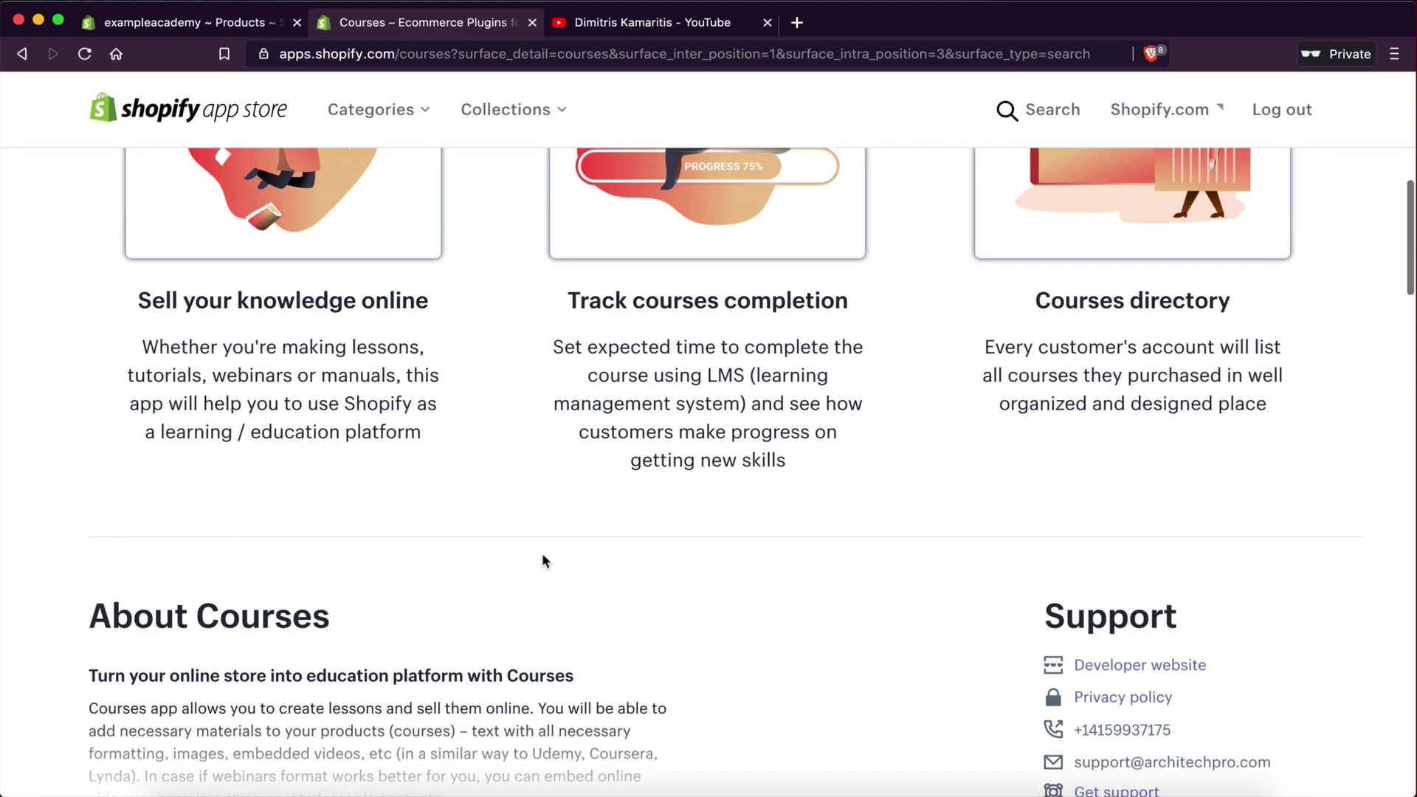
{"action": "scroll", "coordinate": [542, 561], "scroll_direction": "down", "scroll_amount": 6}
{"action": "scroll", "coordinate": [543, 561], "scroll_direction": "up", "scroll_amount": 3}
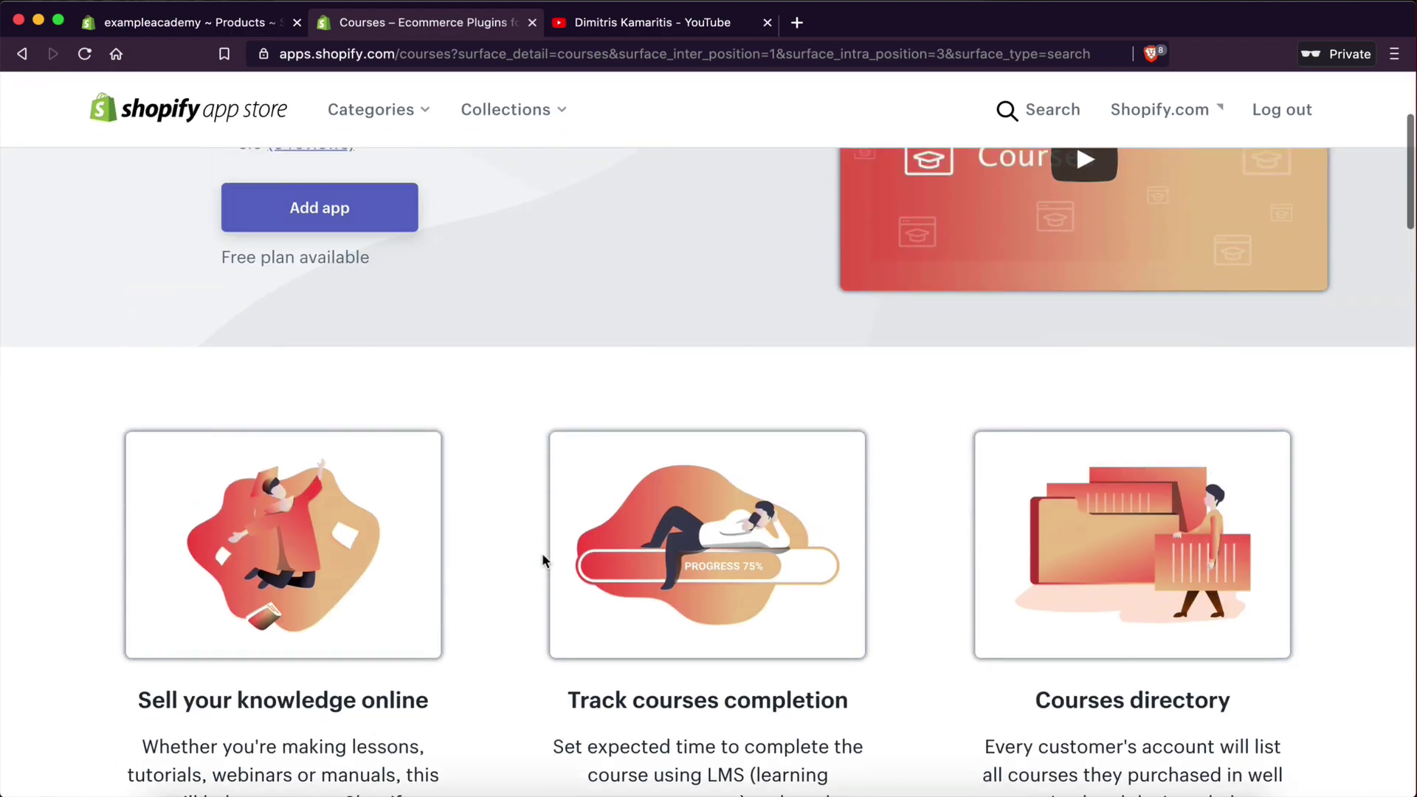
{"action": "scroll", "coordinate": [542, 560], "scroll_direction": "down", "scroll_amount": 5}
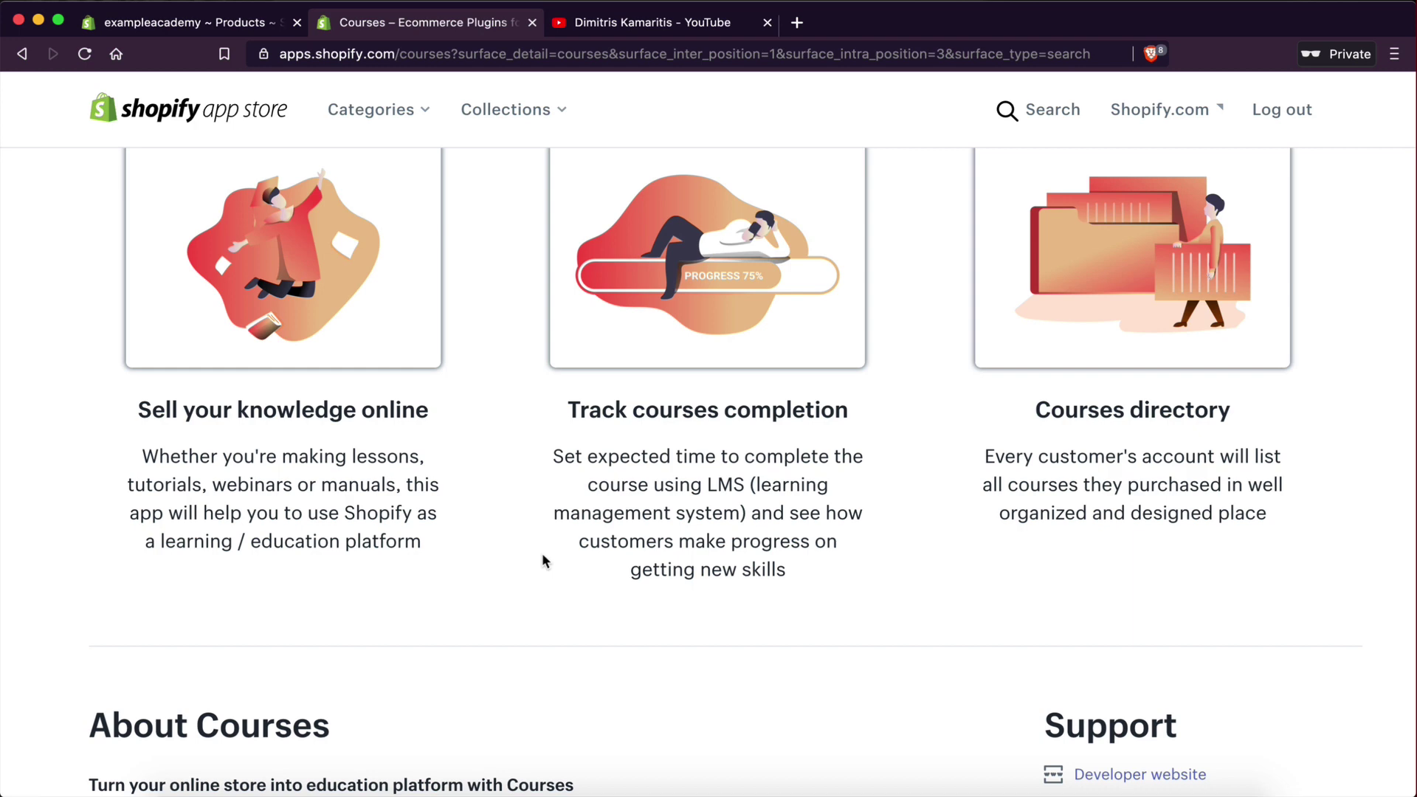
{"action": "scroll", "coordinate": [545, 518], "scroll_direction": "down", "scroll_amount": 15}
{"action": "scroll", "coordinate": [546, 517], "scroll_direction": "up", "scroll_amount": 1}
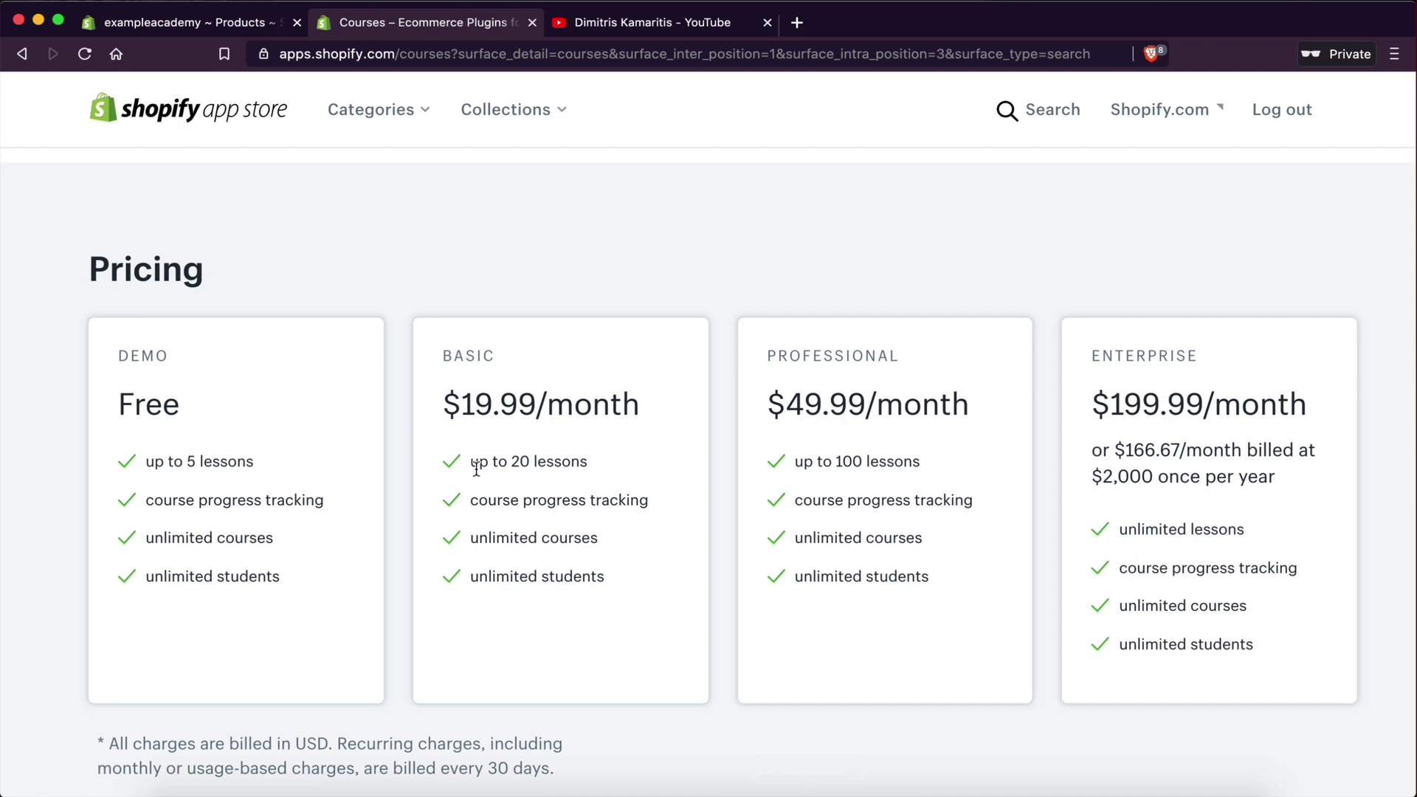
- Select the Basic plan's unlimited courses text, deselect it, and scroll up to the 5.0-rated header
{"action": "scroll", "coordinate": [519, 505], "scroll_direction": "up", "scroll_amount": 1}
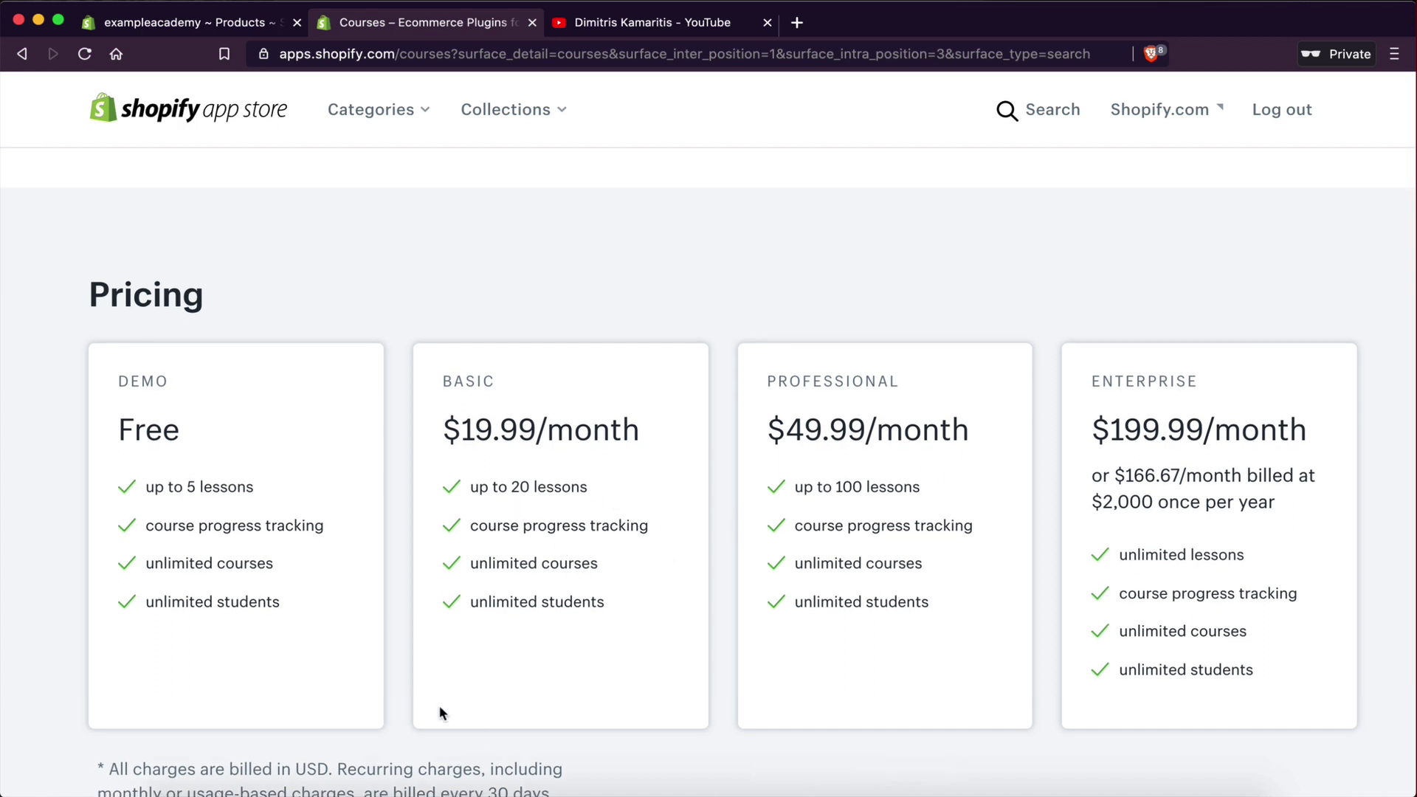
{"action": "left_click_drag", "start_coordinate": [470, 563], "coordinate": [626, 573]}
{"action": "left_click", "coordinate": [523, 594]}
{"action": "scroll", "coordinate": [494, 595], "scroll_direction": "up", "scroll_amount": 2}
{"action": "scroll", "coordinate": [494, 595], "scroll_direction": "down", "scroll_amount": 2}
{"action": "scroll", "coordinate": [573, 509], "scroll_direction": "up", "scroll_amount": 15}
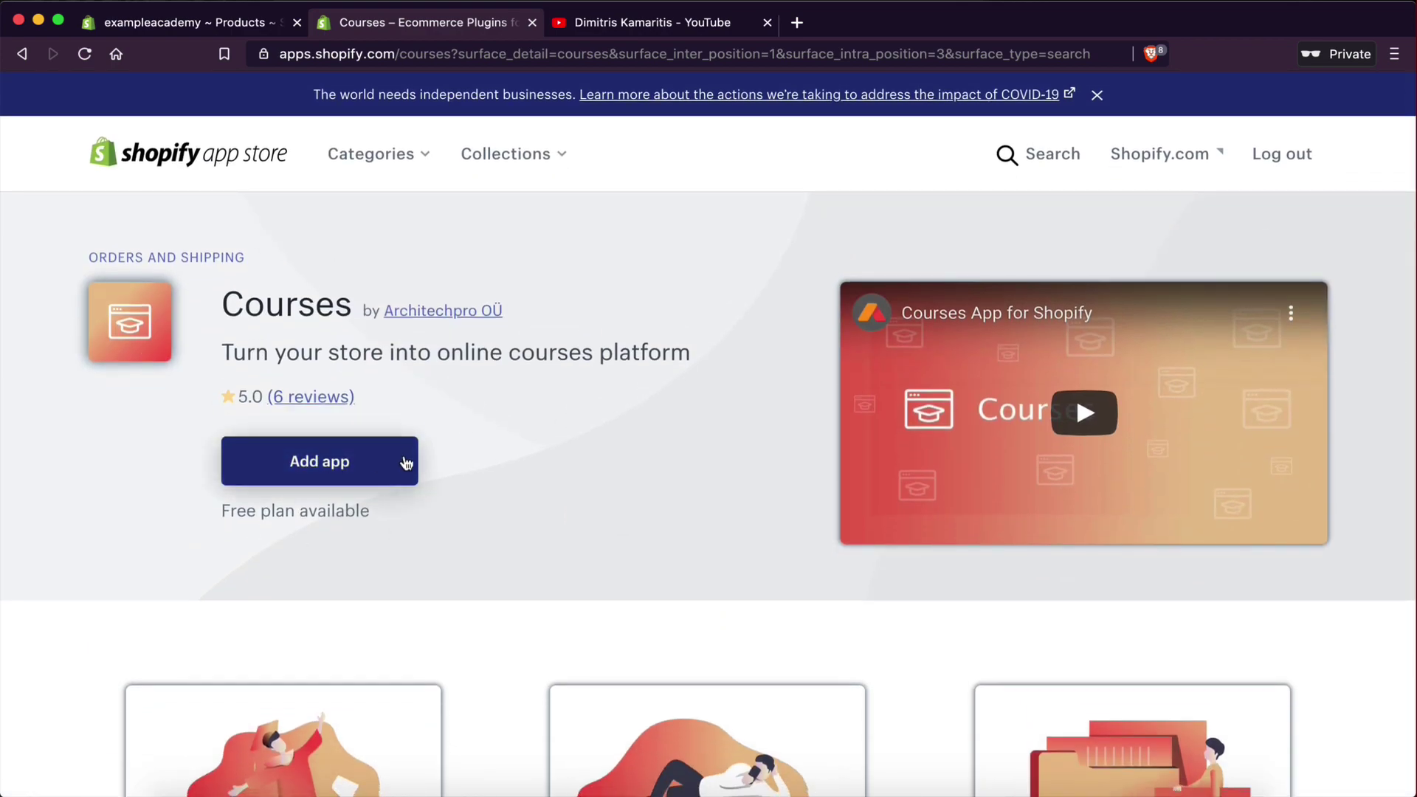
- Back in the admin, revisit the still-disabled Courses app, then go to store Settings
{"action": "left_click", "coordinate": [185, 21]}
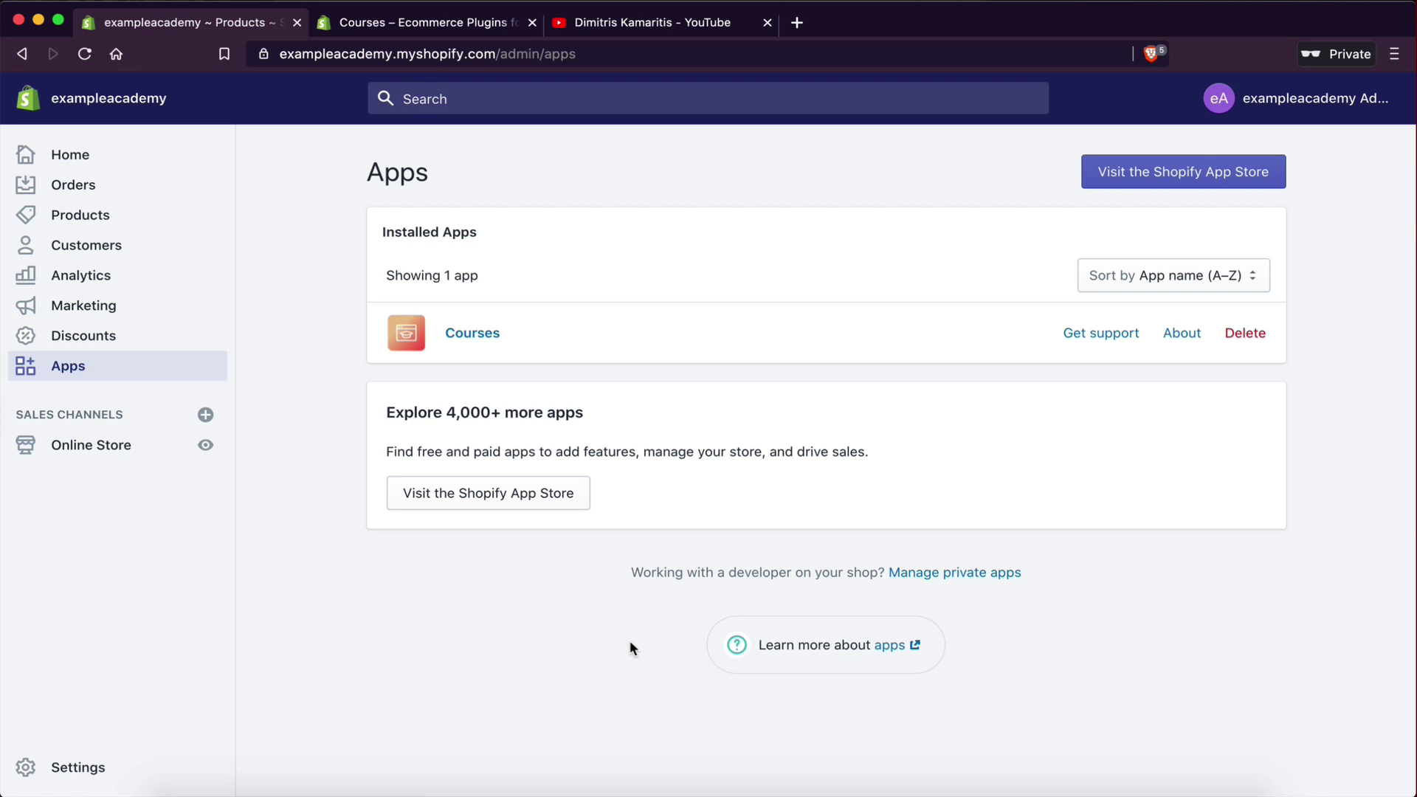
{"action": "left_click", "coordinate": [458, 334]}
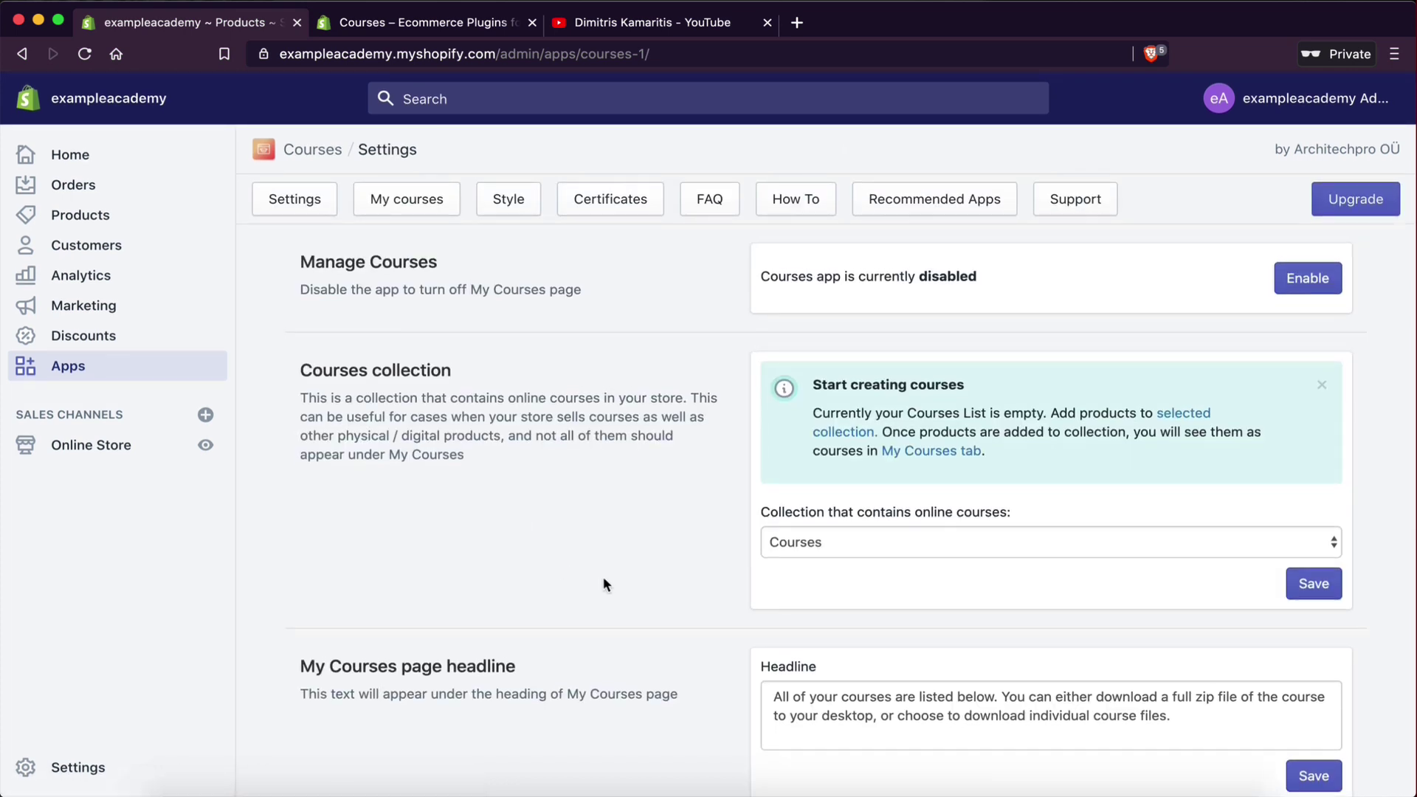
{"action": "left_click", "coordinate": [70, 767]}
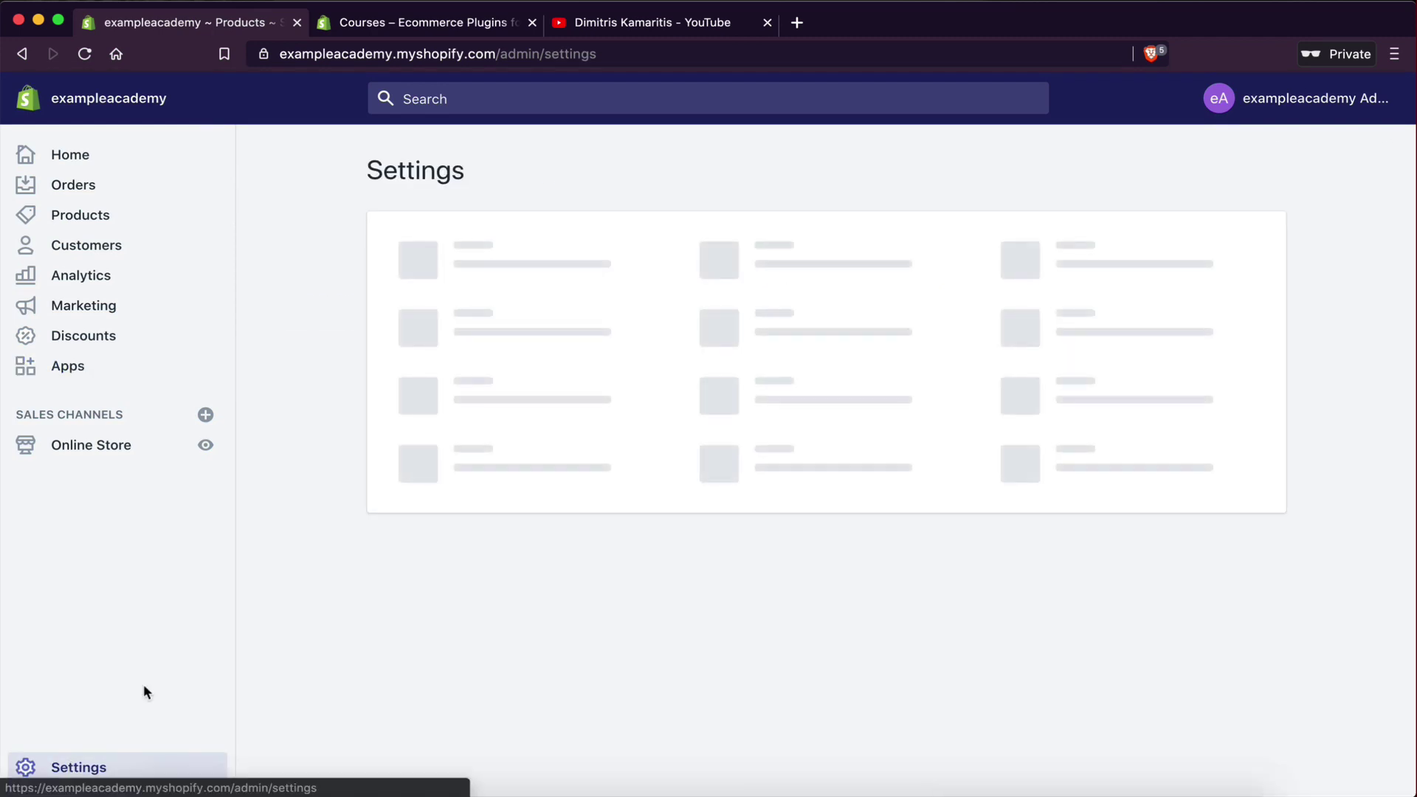
- Open Checkout settings to review customer accounts set to 'Accounts are required'
{"action": "left_click", "coordinate": [501, 489]}
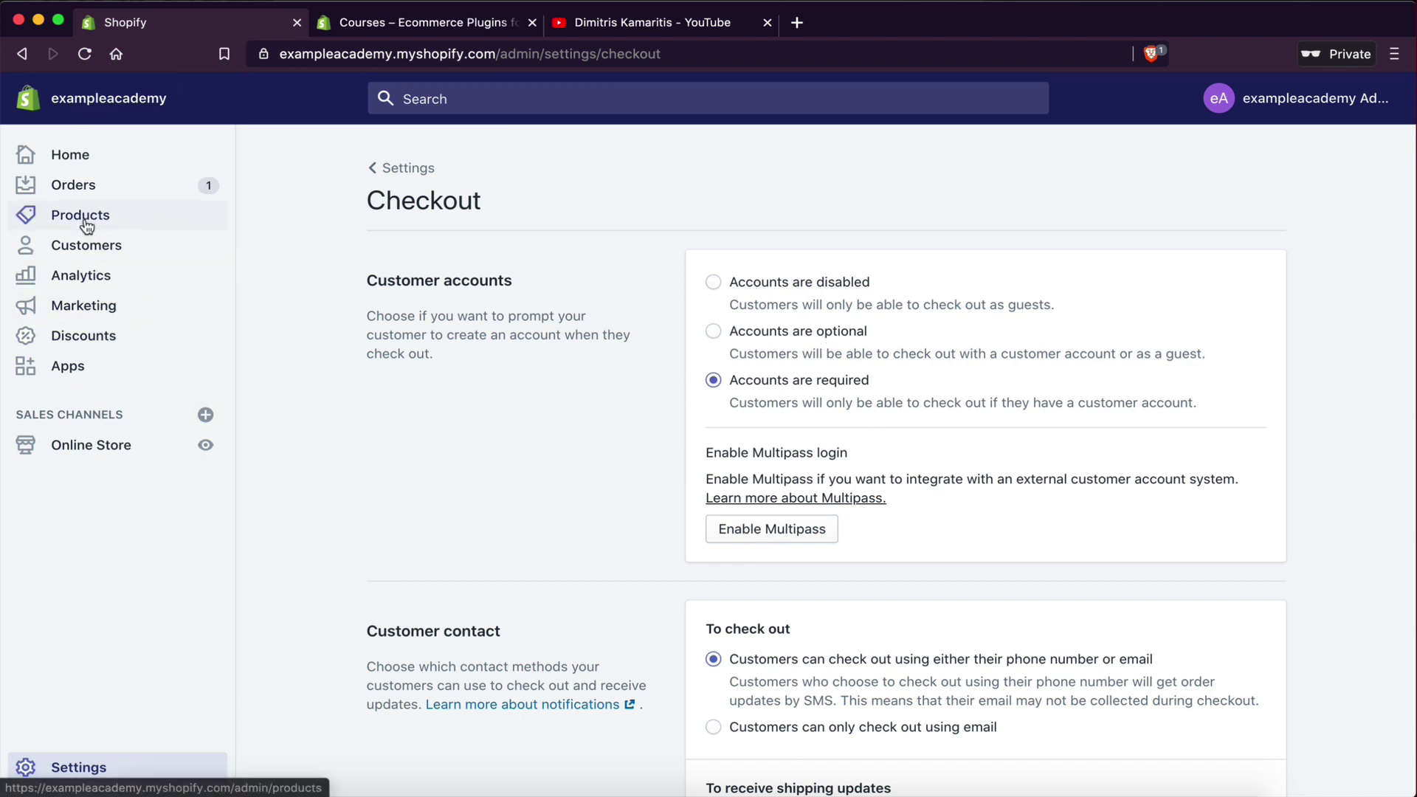
- Confirm the Courses app's My courses list is empty, then go to the empty Products page
{"action": "left_click", "coordinate": [73, 372]}
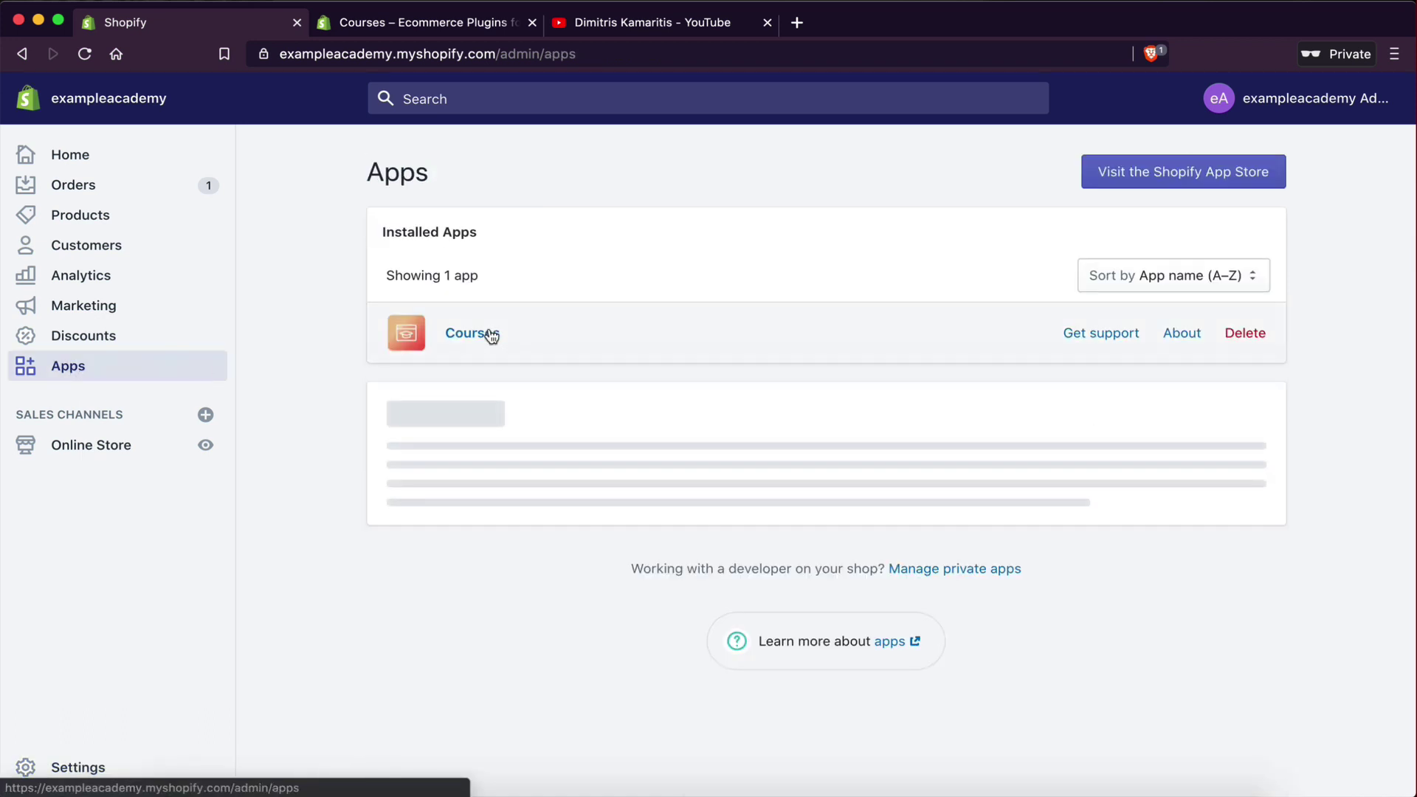
{"action": "left_click", "coordinate": [473, 333]}
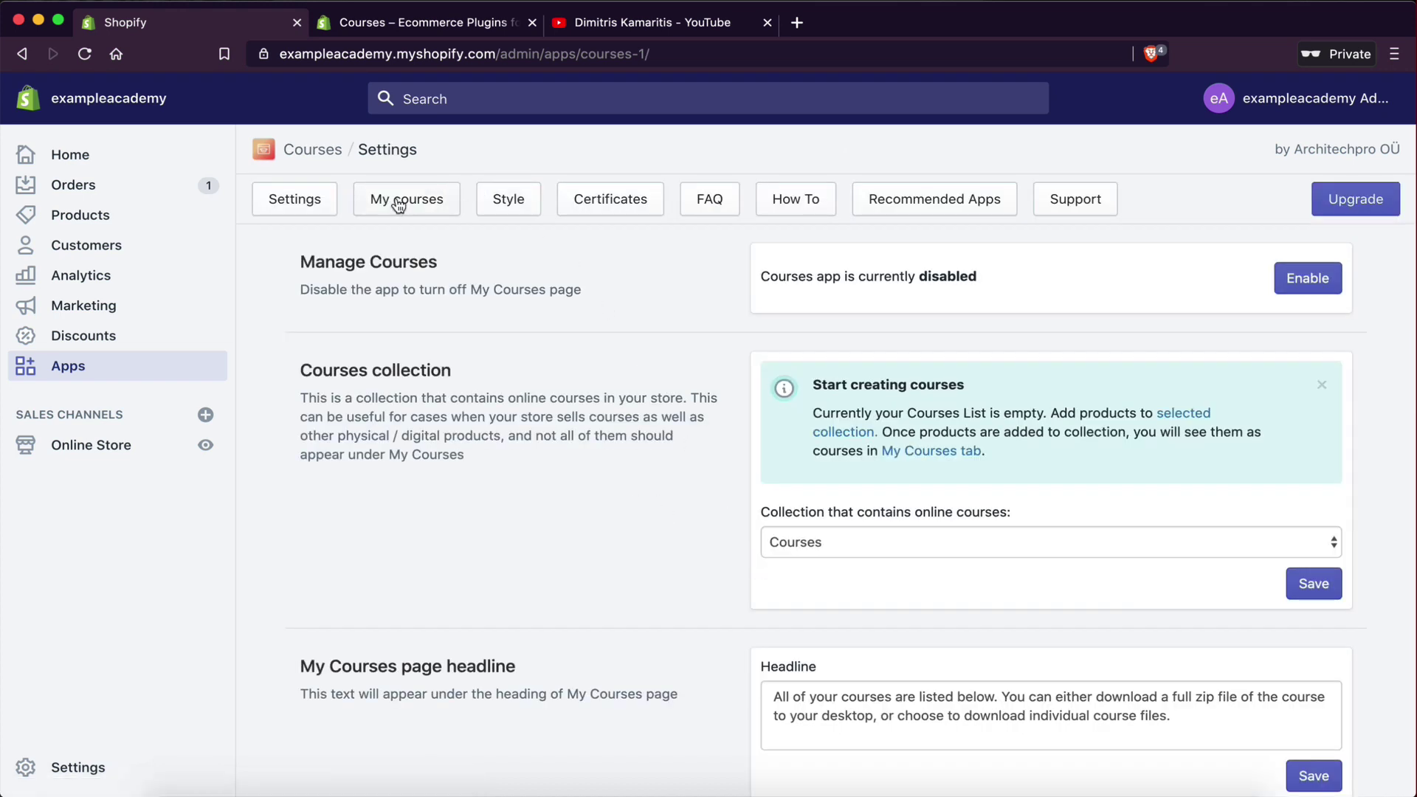
{"action": "left_click", "coordinate": [395, 207]}
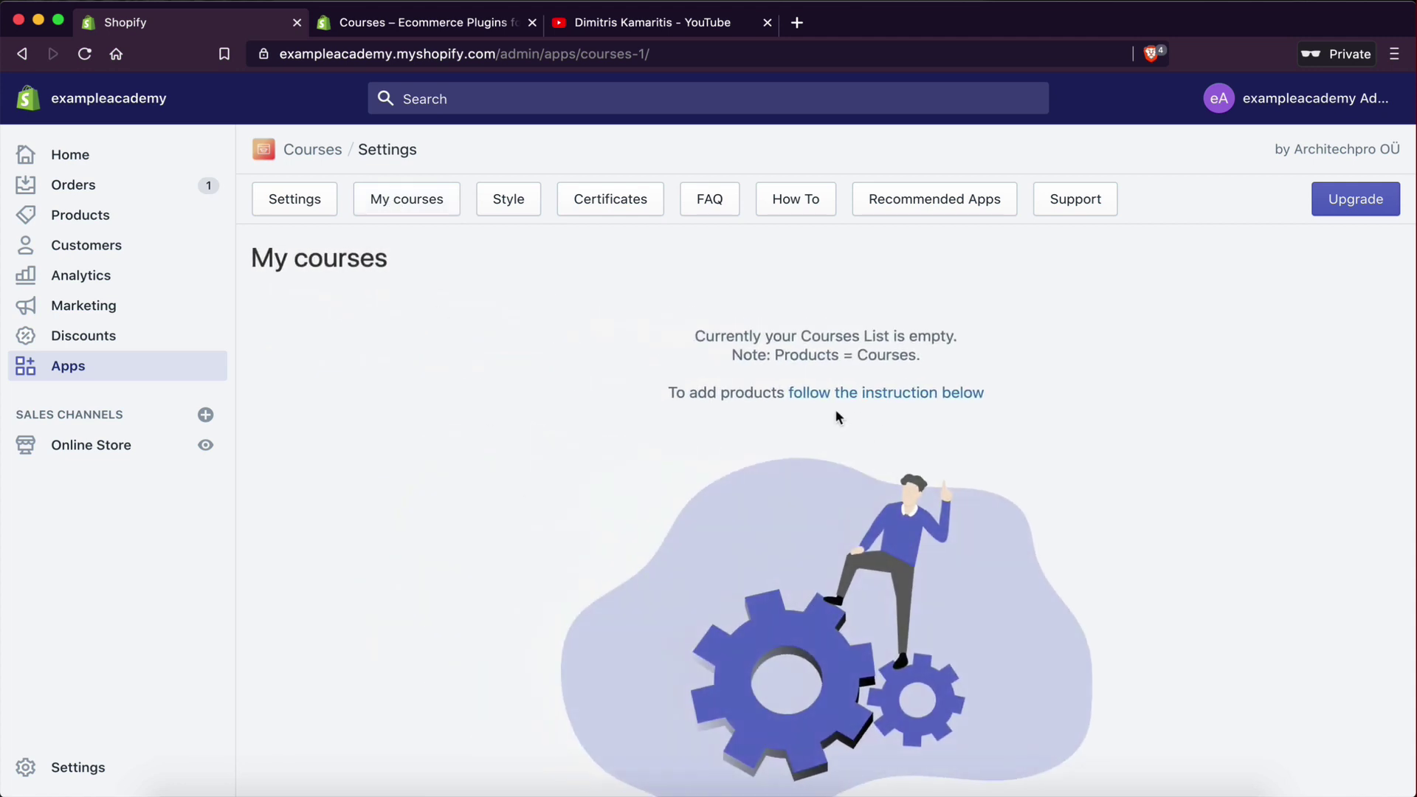
{"action": "left_click", "coordinate": [84, 223]}
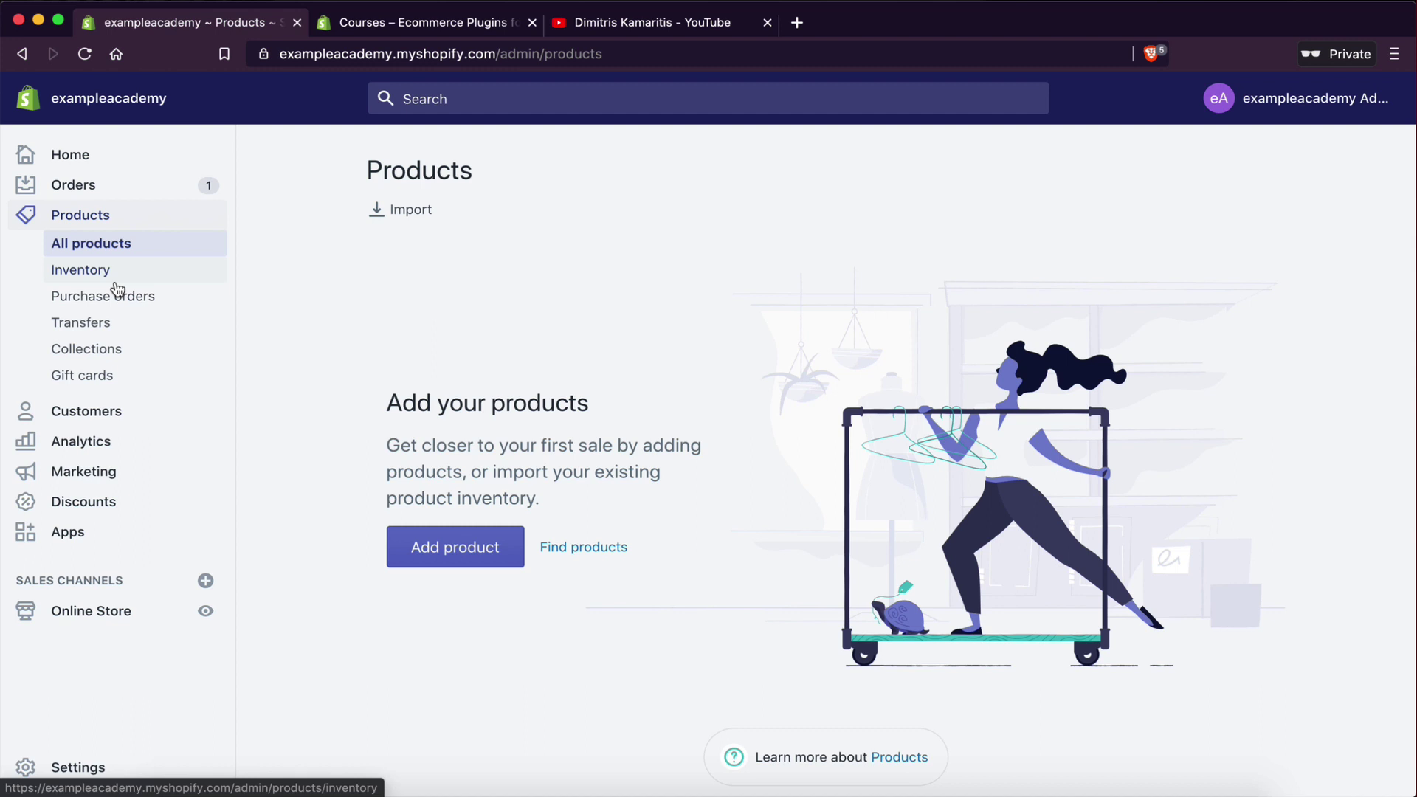
- Review the Courses and Home page collections, then start a new product from All products
{"action": "left_click", "coordinate": [92, 351]}
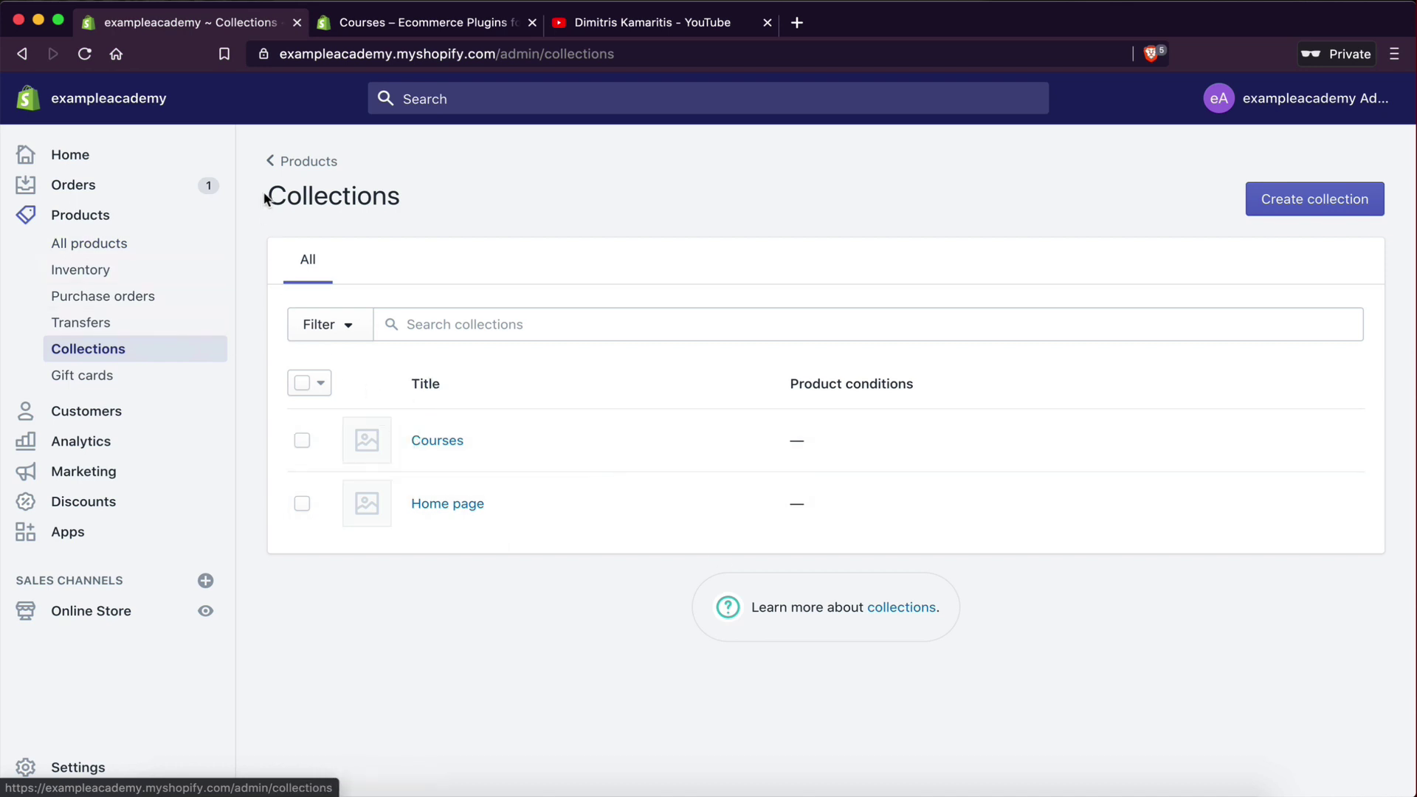
{"action": "left_click_drag", "start_coordinate": [265, 189], "coordinate": [398, 193]}
{"action": "left_click", "coordinate": [397, 193]}
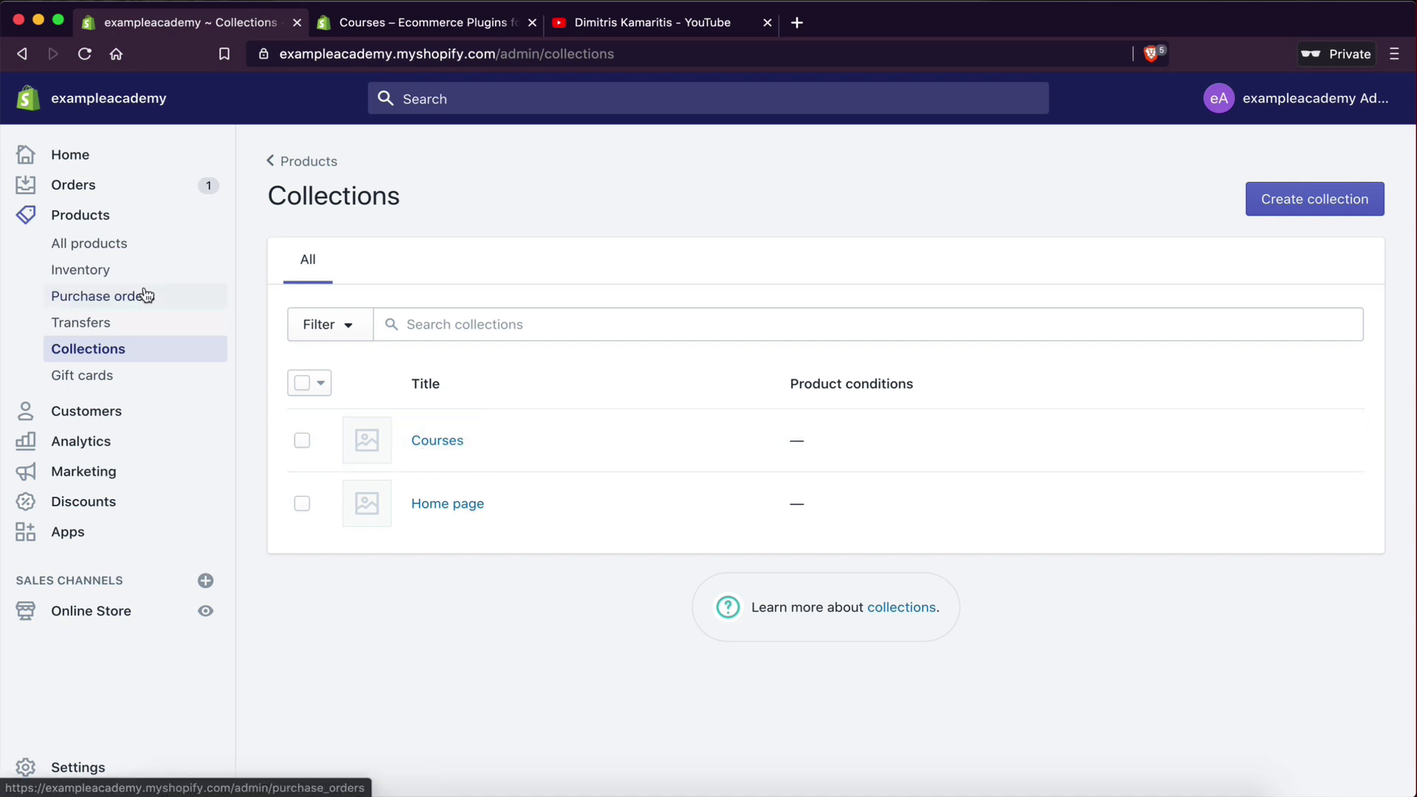
{"action": "left_click", "coordinate": [87, 267]}
{"action": "left_click", "coordinate": [87, 250]}
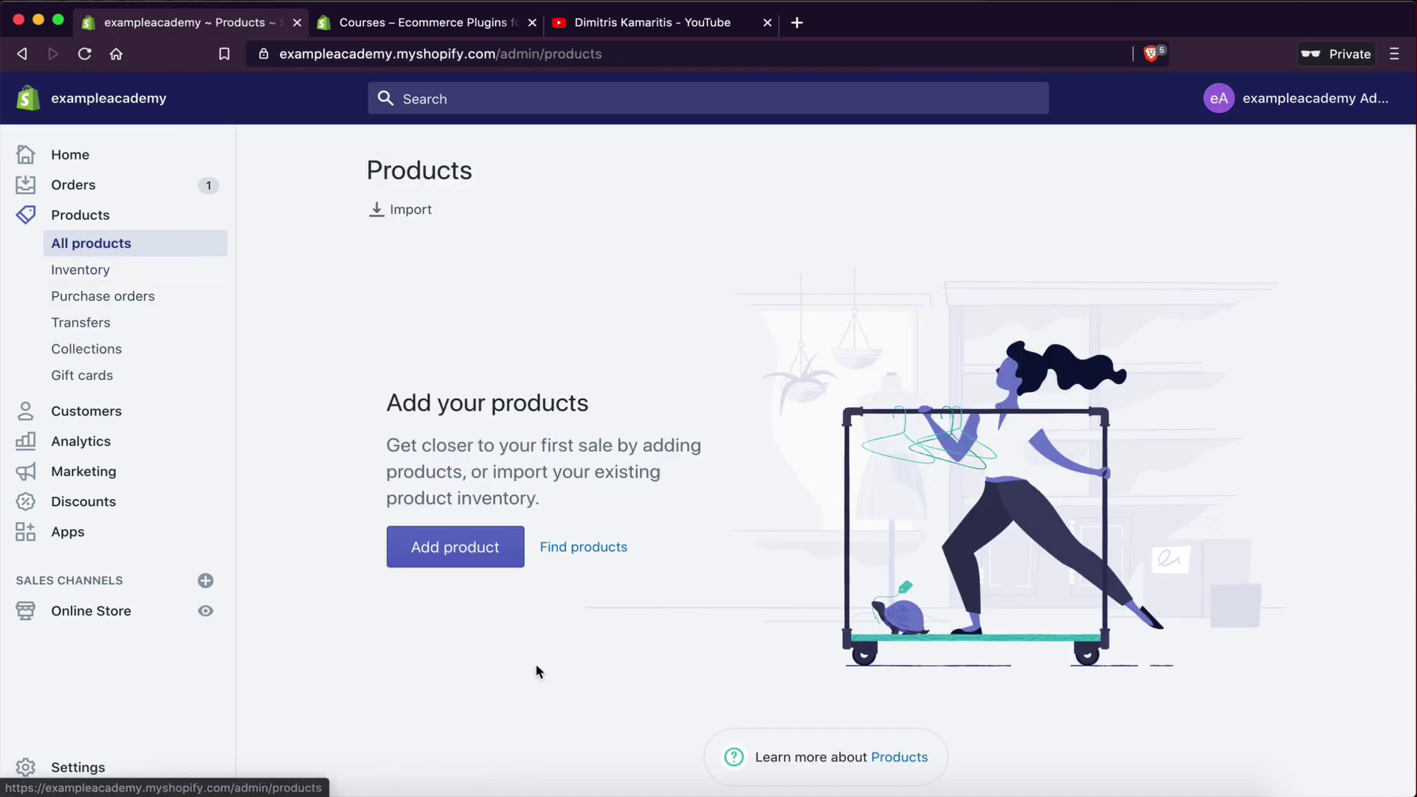
{"action": "left_click", "coordinate": [457, 562]}
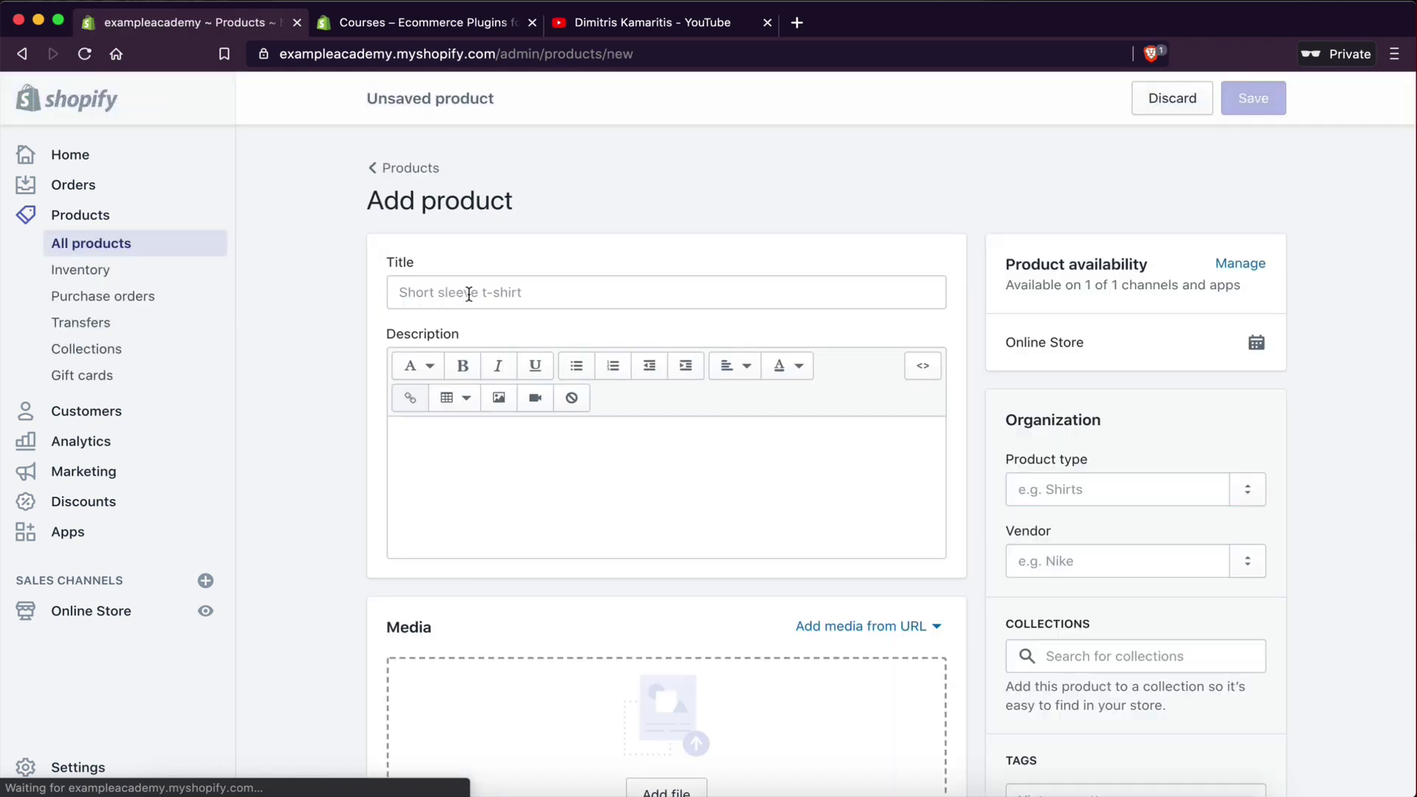
- Title the new product 'Automation Course'
{"action": "left_click", "coordinate": [469, 293]}
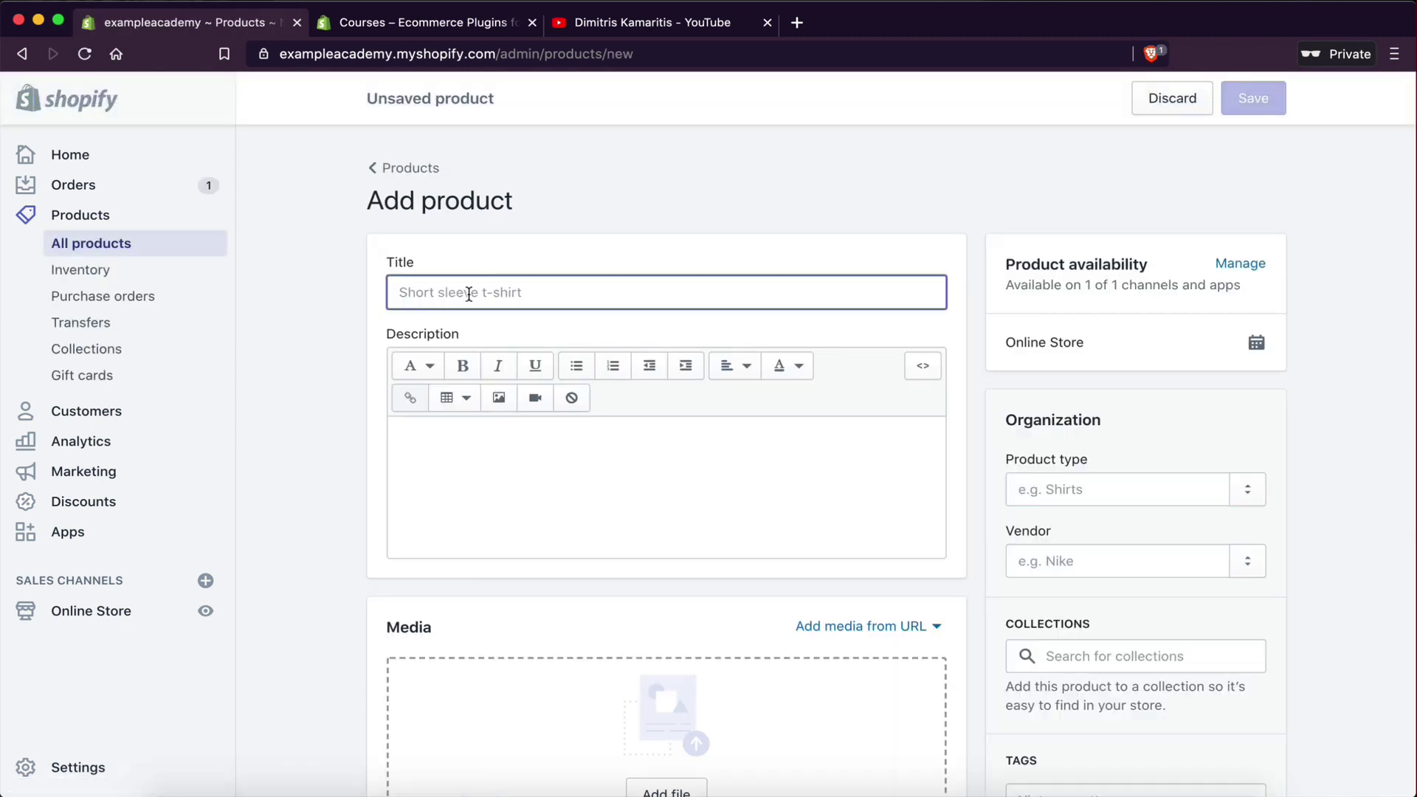
{"action": "type", "text": "E"}
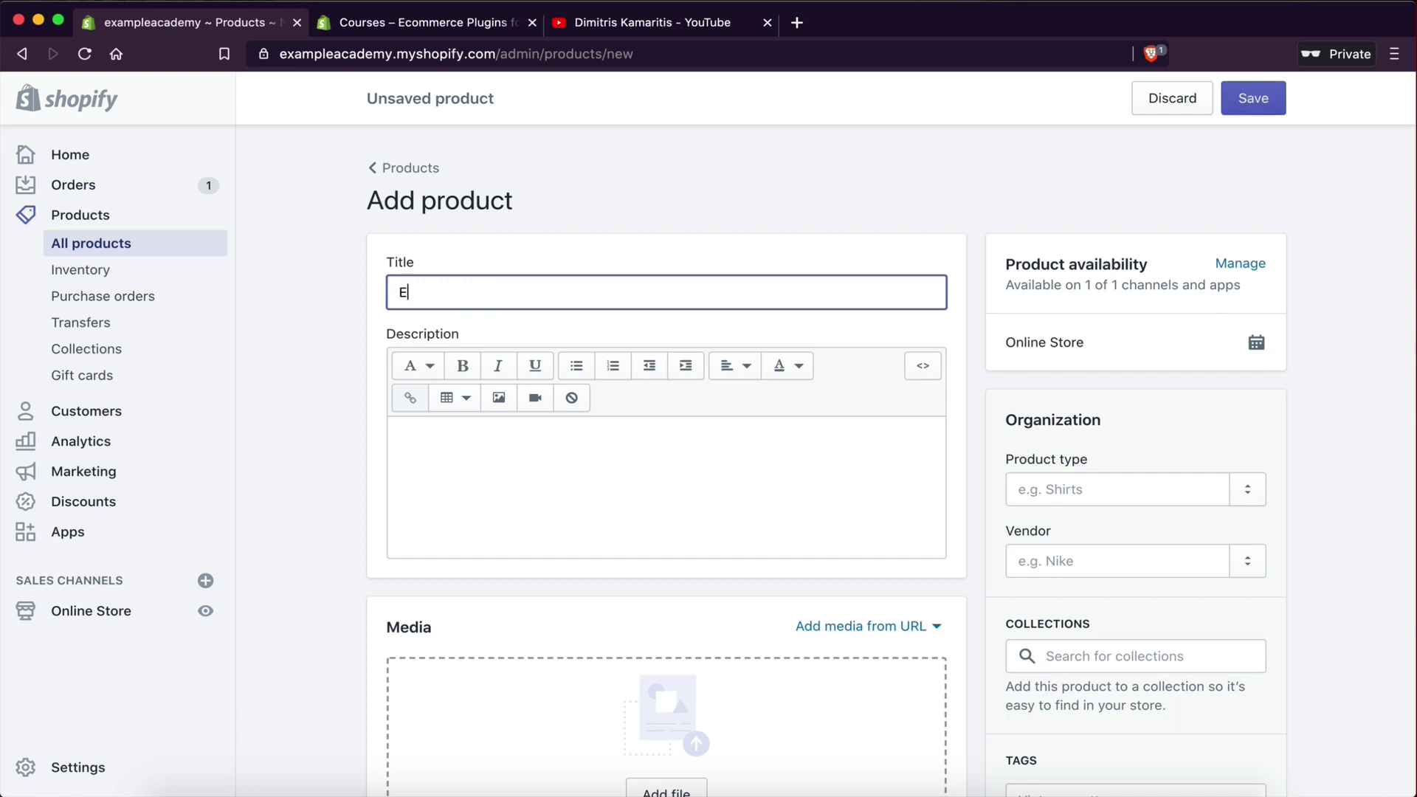
{"action": "type", "text": "xa"}
{"action": "key", "text": "BackSpace"}
{"action": "key", "text": "BackSpace"}
{"action": "key", "text": "BackSpace"}
{"action": "type", "text": "This"}
{"action": "key", "text": "BackSpace"}
{"action": "type", "text": "Automation Course"}
- Enter the description 'This is a course description' and scroll down to the Shipping section
{"action": "left_click", "coordinate": [551, 443]}
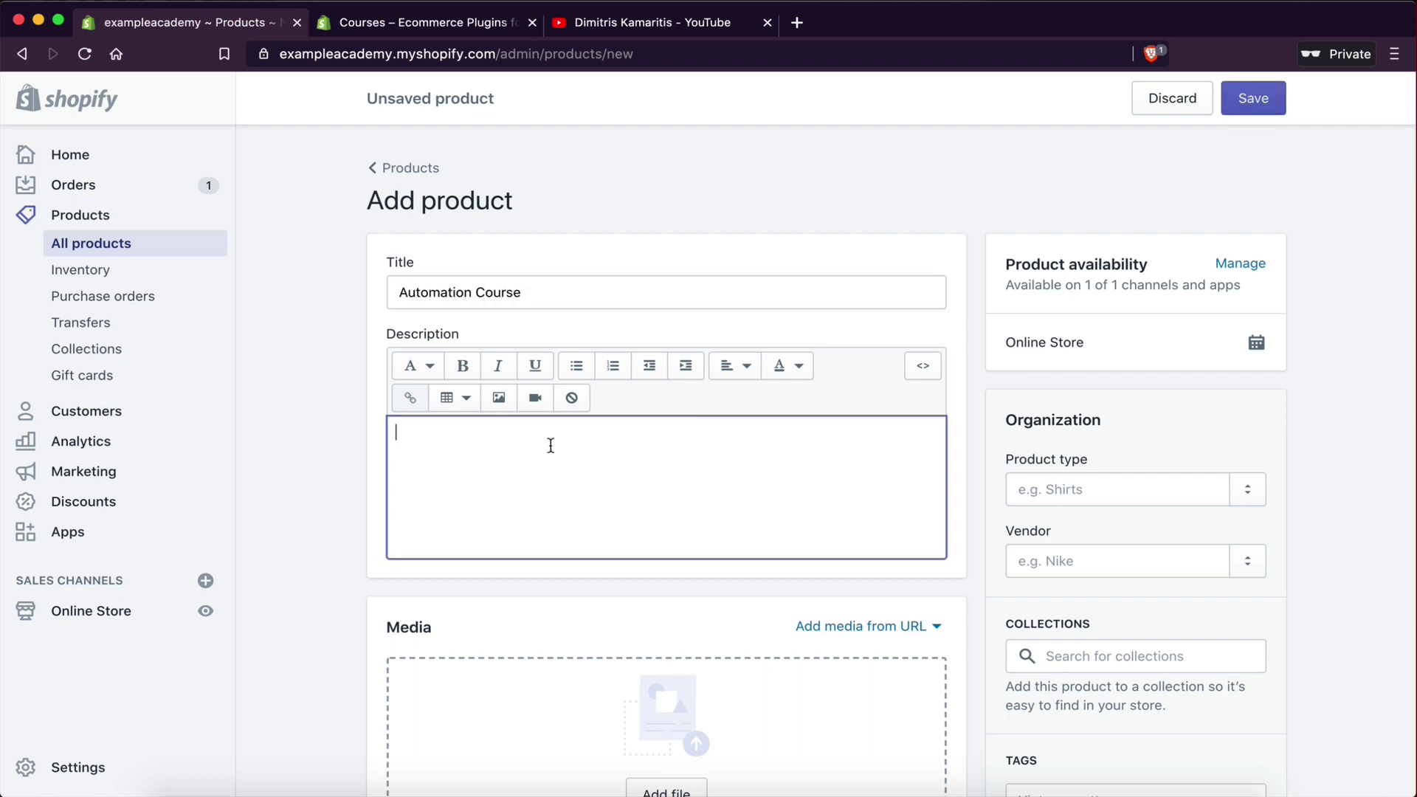
{"action": "scroll", "coordinate": [550, 444], "scroll_direction": "down", "scroll_amount": 3}
{"action": "type", "text": "This is a courses"}
{"action": "key", "text": "BackSpace"}
{"action": "key", "text": "BackSpace"}
{"action": "key", "text": "BackSpace"}
{"action": "type", "text": "se description"}
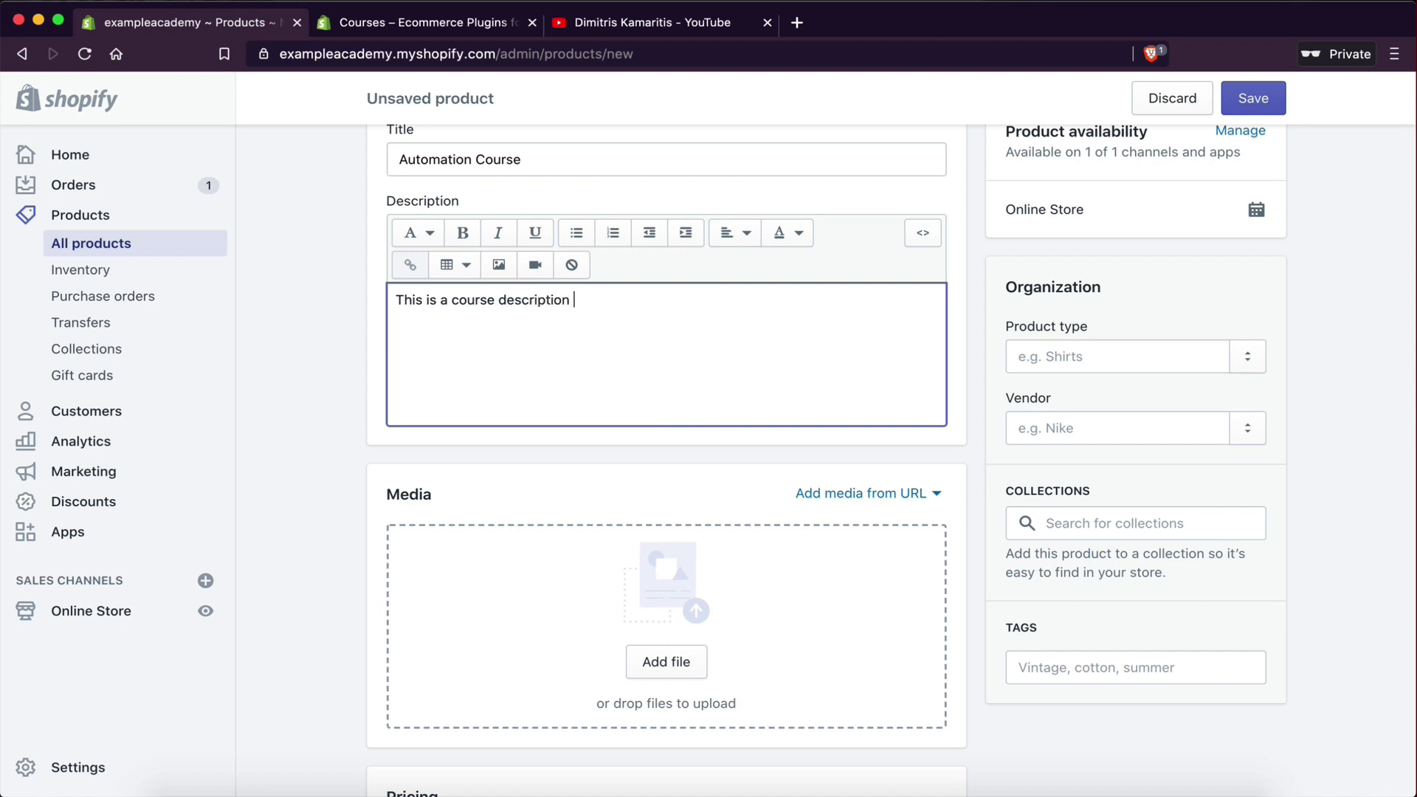
{"action": "scroll", "coordinate": [667, 569], "scroll_direction": "down", "scroll_amount": 4}
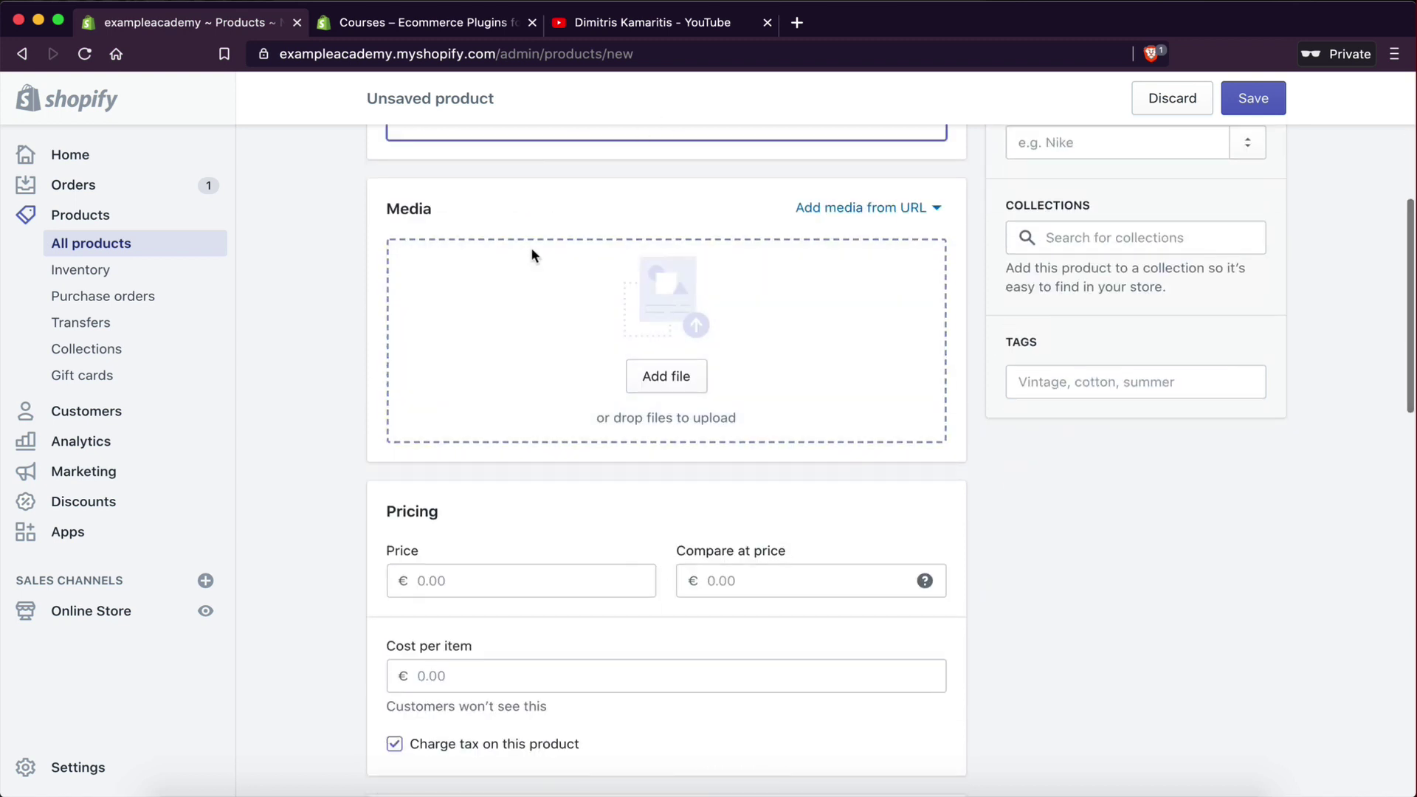
{"action": "scroll", "coordinate": [642, 392], "scroll_direction": "up", "scroll_amount": 1}
{"action": "scroll", "coordinate": [633, 399], "scroll_direction": "down", "scroll_amount": 6}
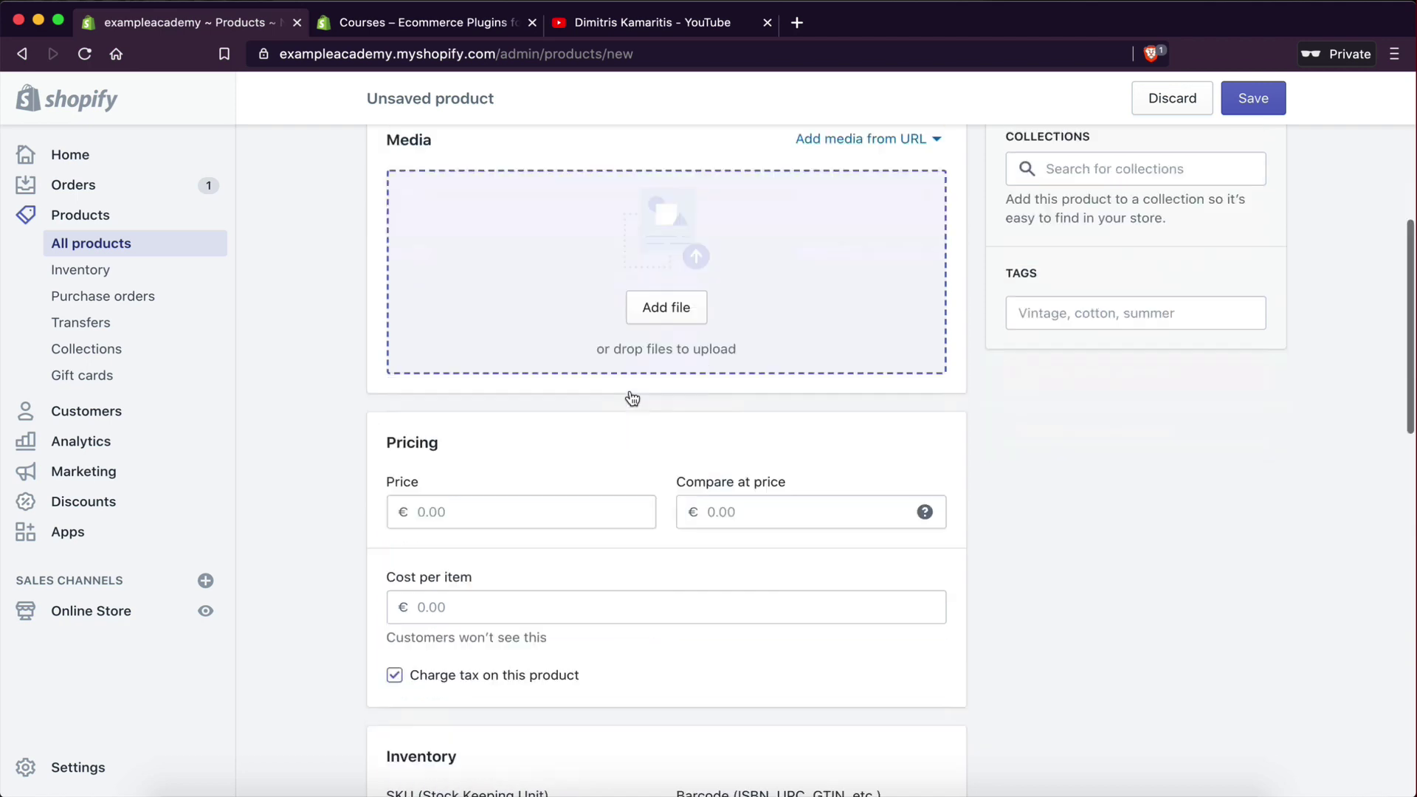
{"action": "scroll", "coordinate": [332, 341], "scroll_direction": "up", "scroll_amount": 3}
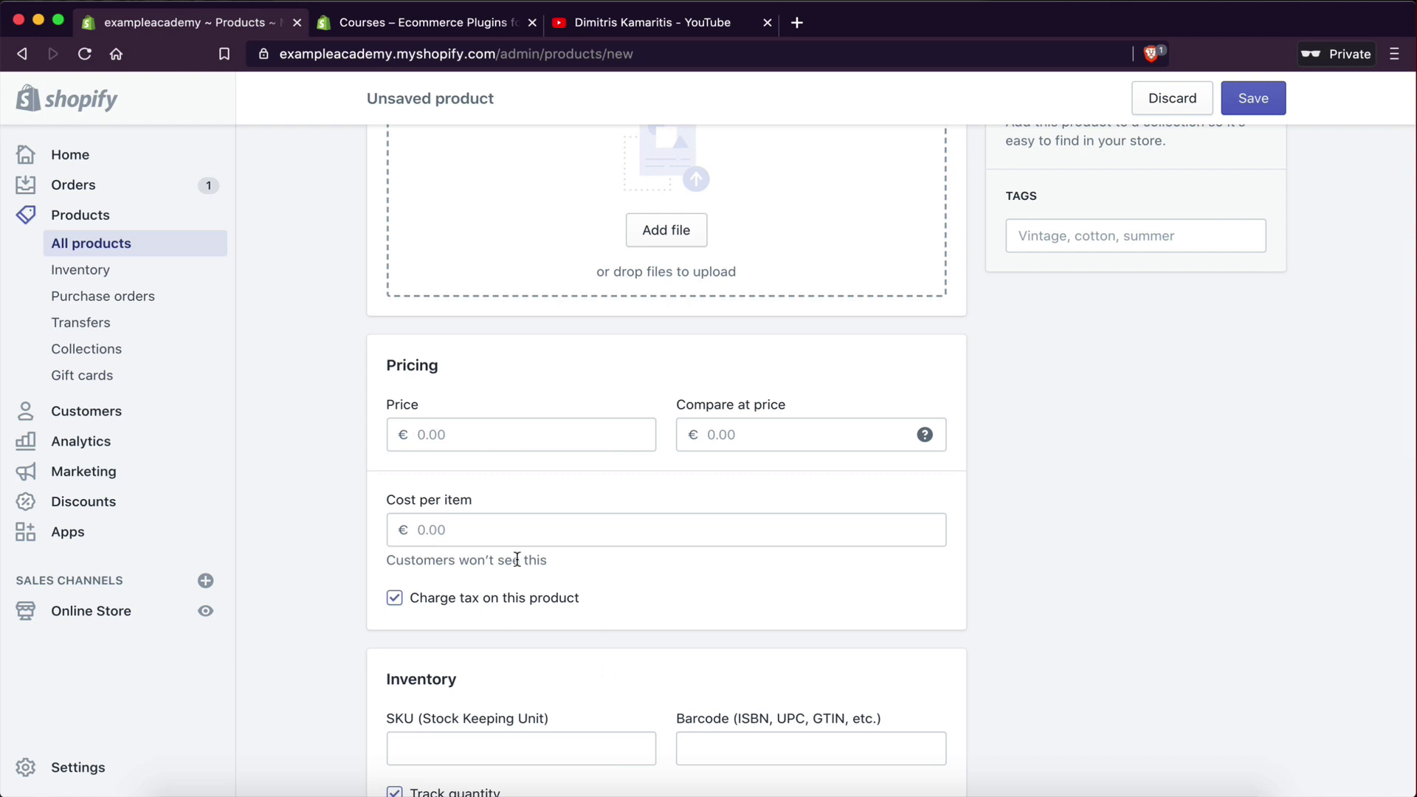
{"action": "scroll", "coordinate": [623, 747], "scroll_direction": "down", "scroll_amount": 3}
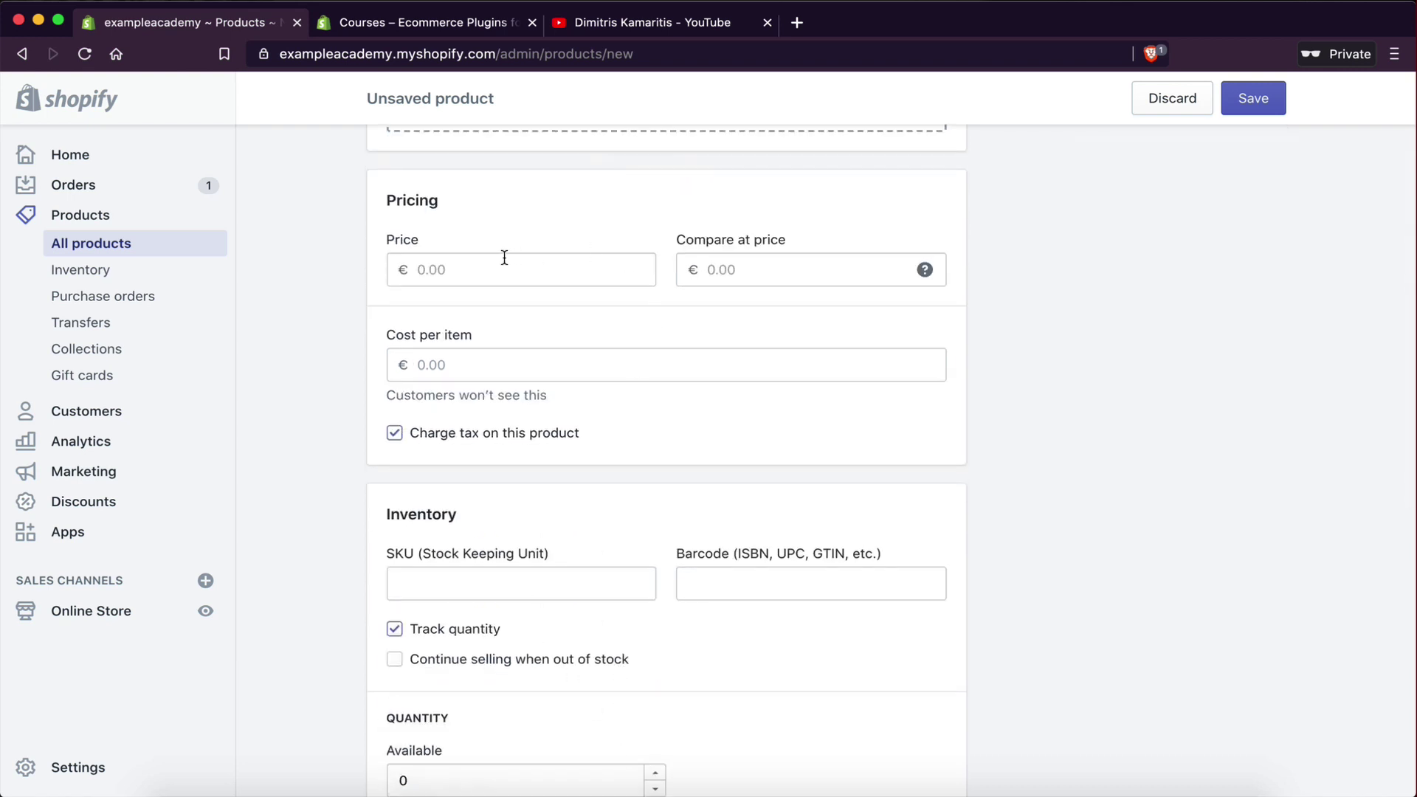
{"action": "scroll", "coordinate": [596, 579], "scroll_direction": "down", "scroll_amount": 5}
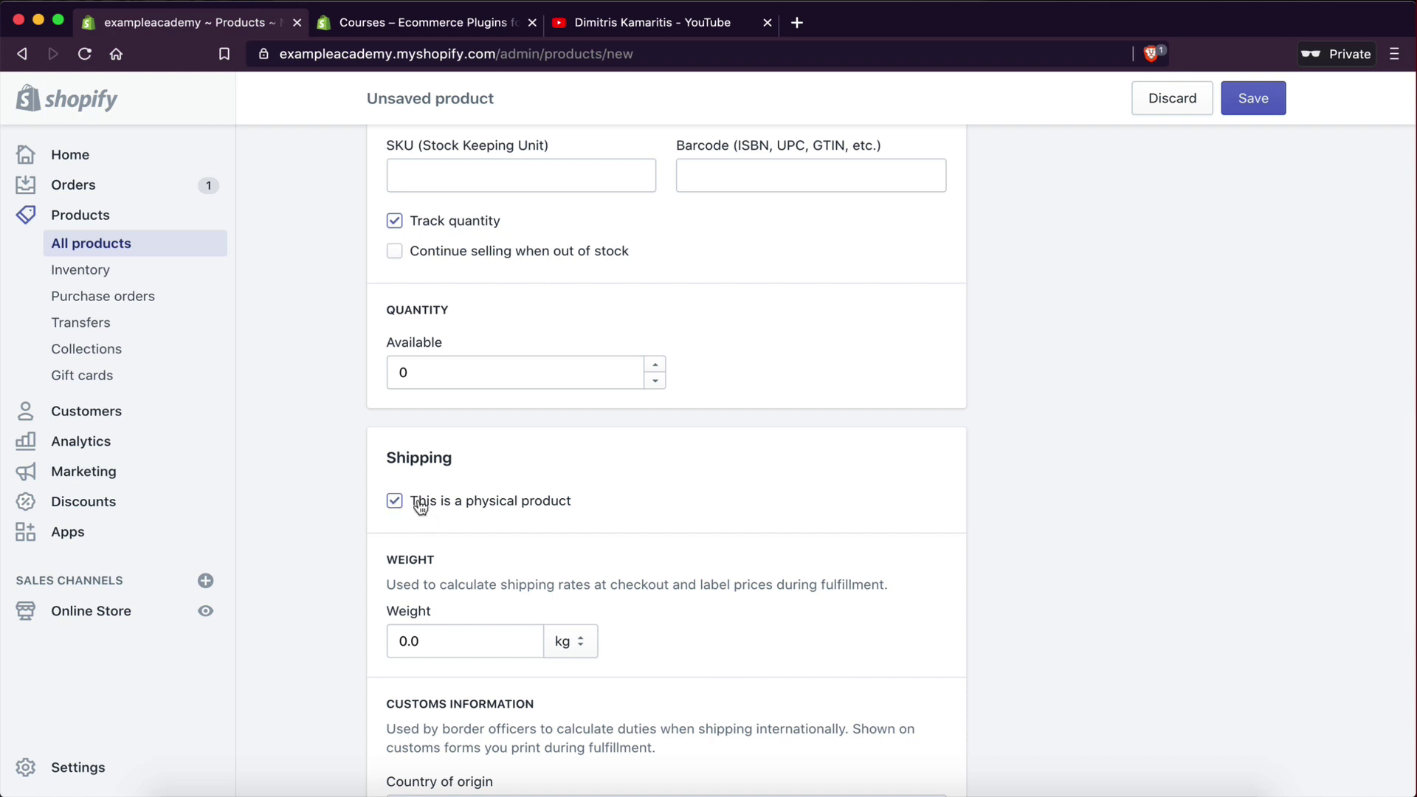
- Untick 'This is a physical product', add Automation Course to the Courses collection, and save
{"action": "left_click", "coordinate": [396, 505]}
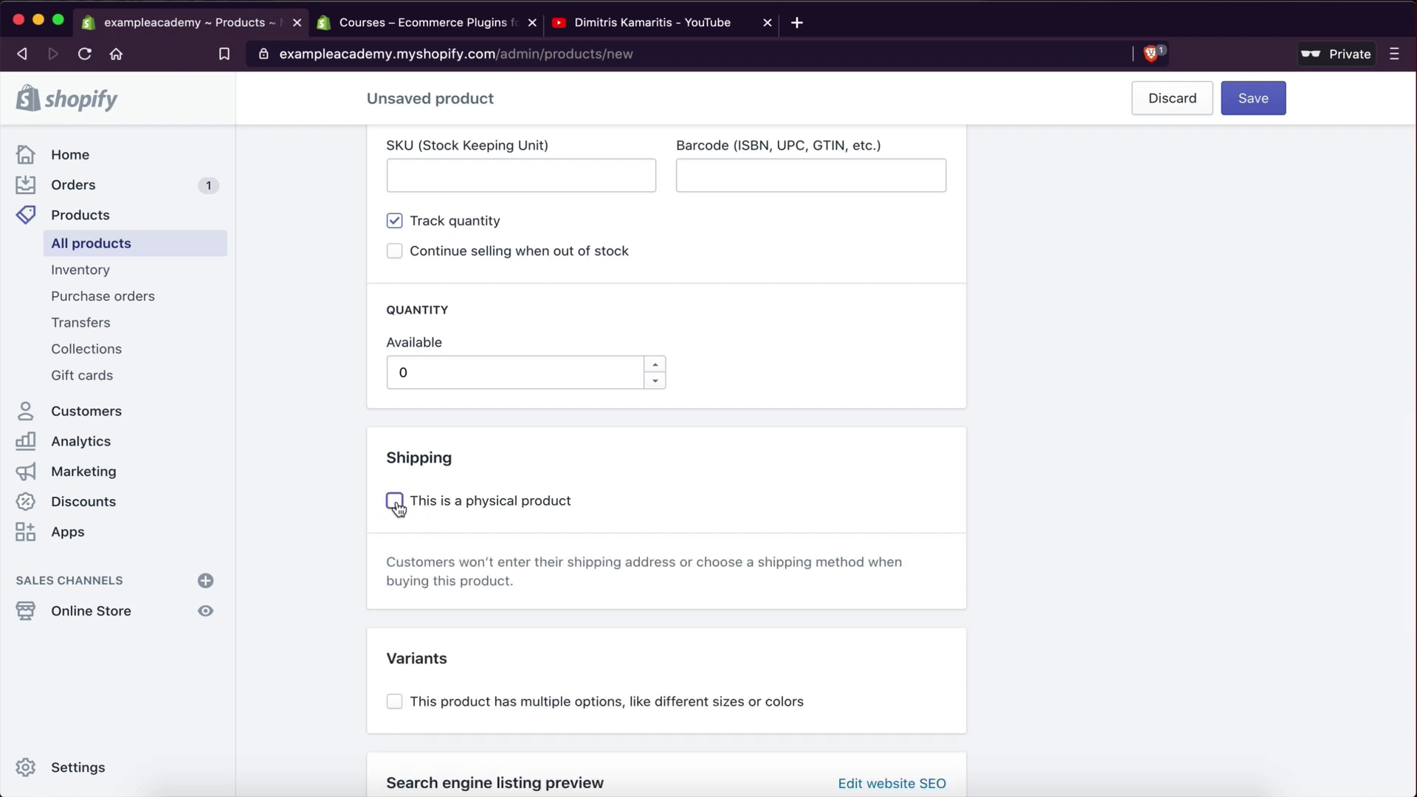
{"action": "scroll", "coordinate": [878, 498], "scroll_direction": "up", "scroll_amount": 15}
{"action": "scroll", "coordinate": [880, 505], "scroll_direction": "down", "scroll_amount": 5}
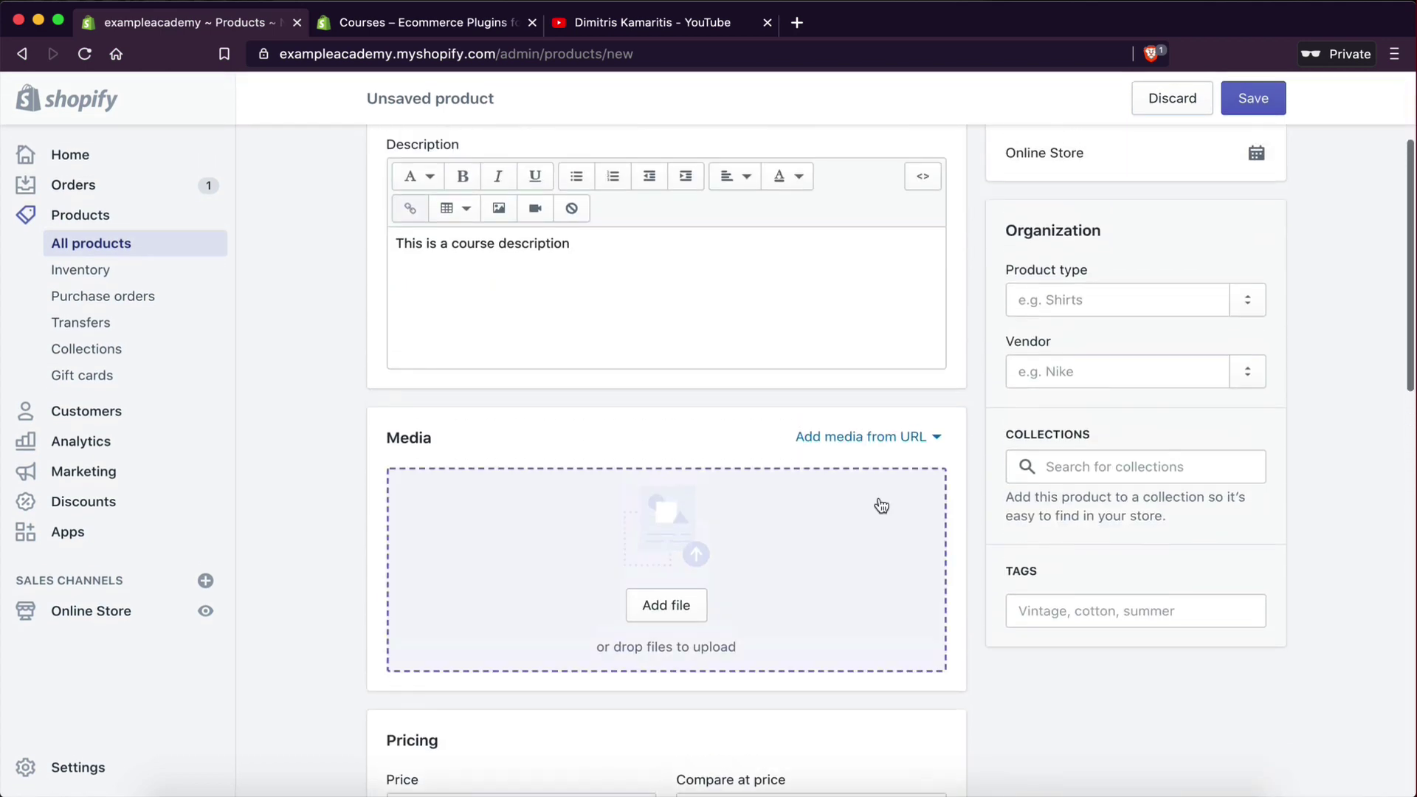
{"action": "left_click", "coordinate": [1072, 465]}
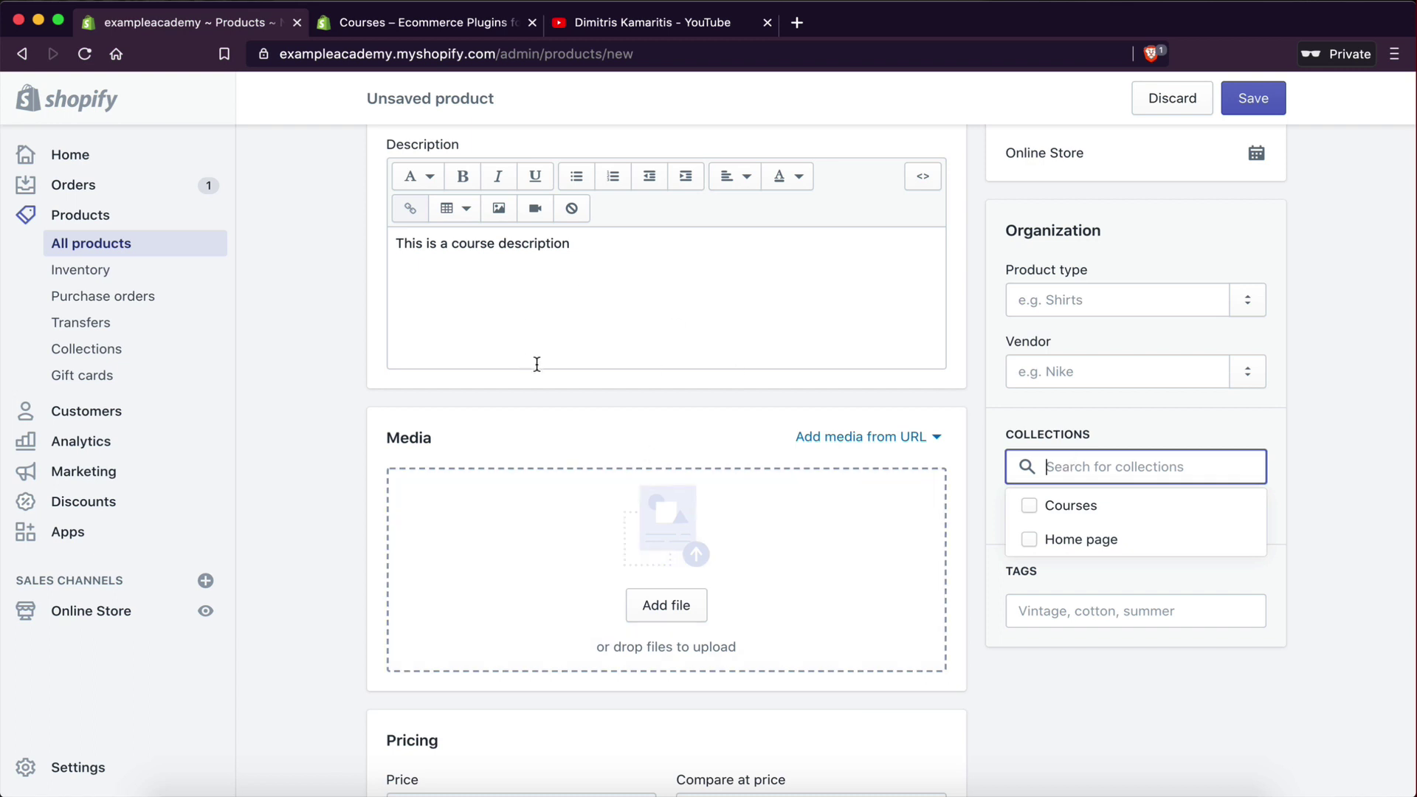
{"action": "left_click", "coordinate": [1030, 506]}
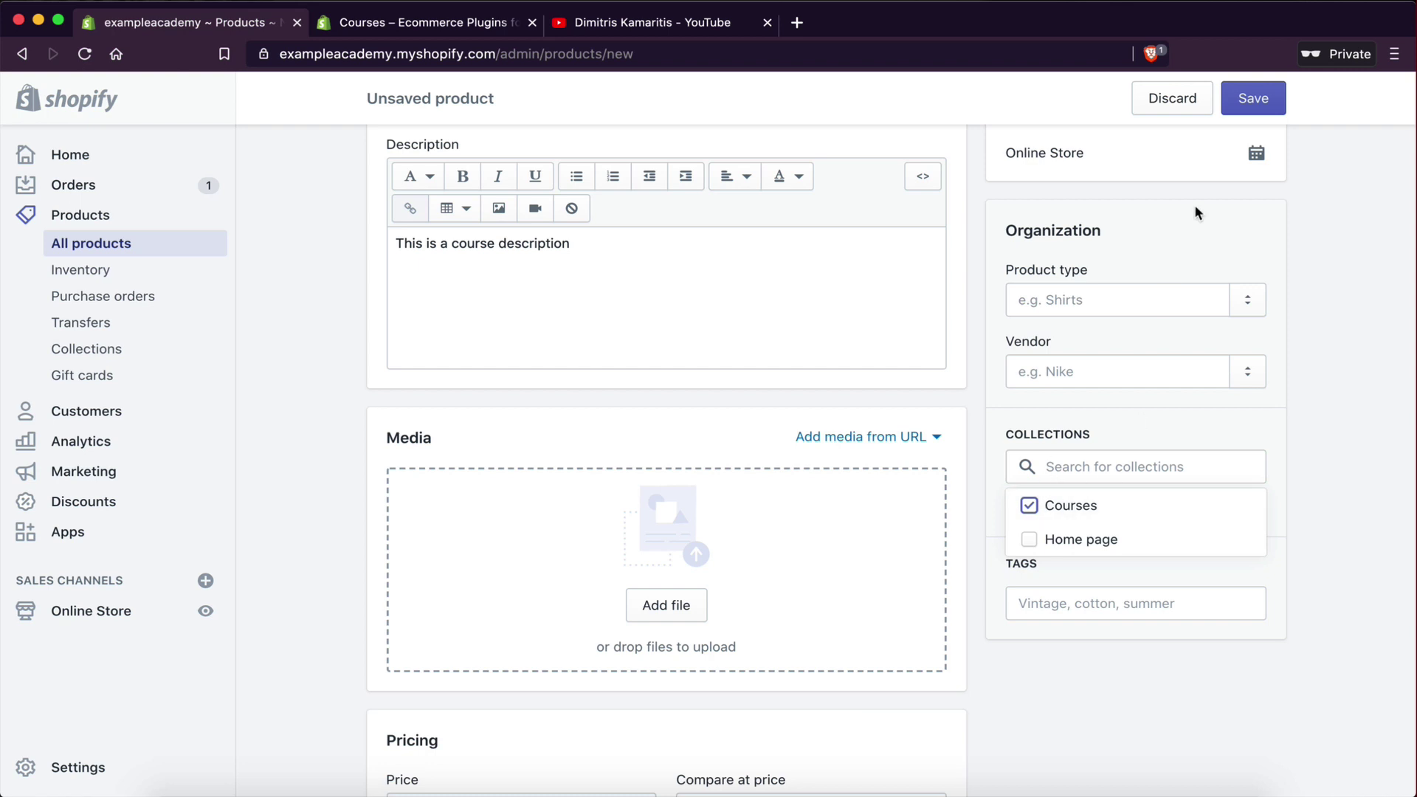
{"action": "left_click", "coordinate": [1257, 110]}
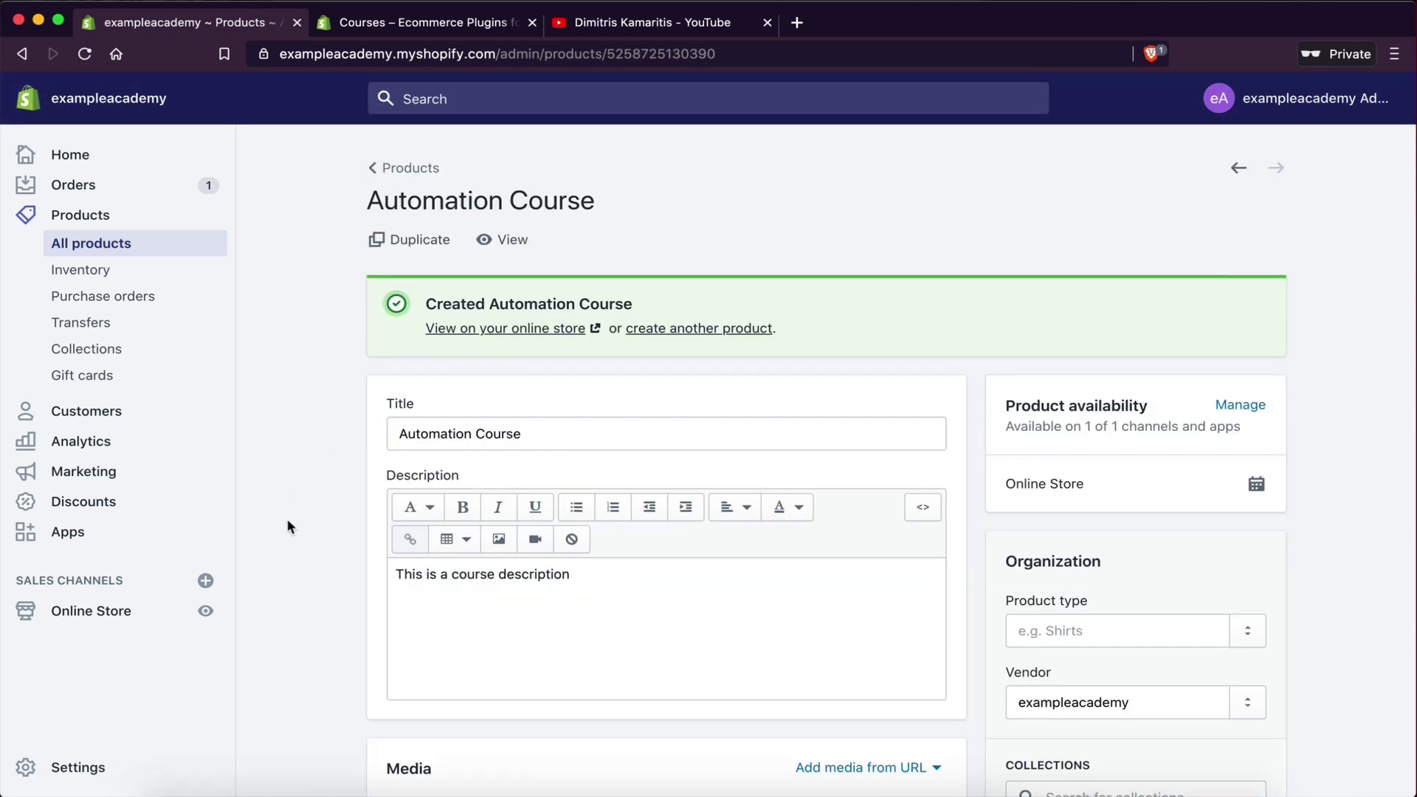
- Open the Courses app's My courses list, which now shows Automation Course
{"action": "left_click", "coordinate": [63, 533]}
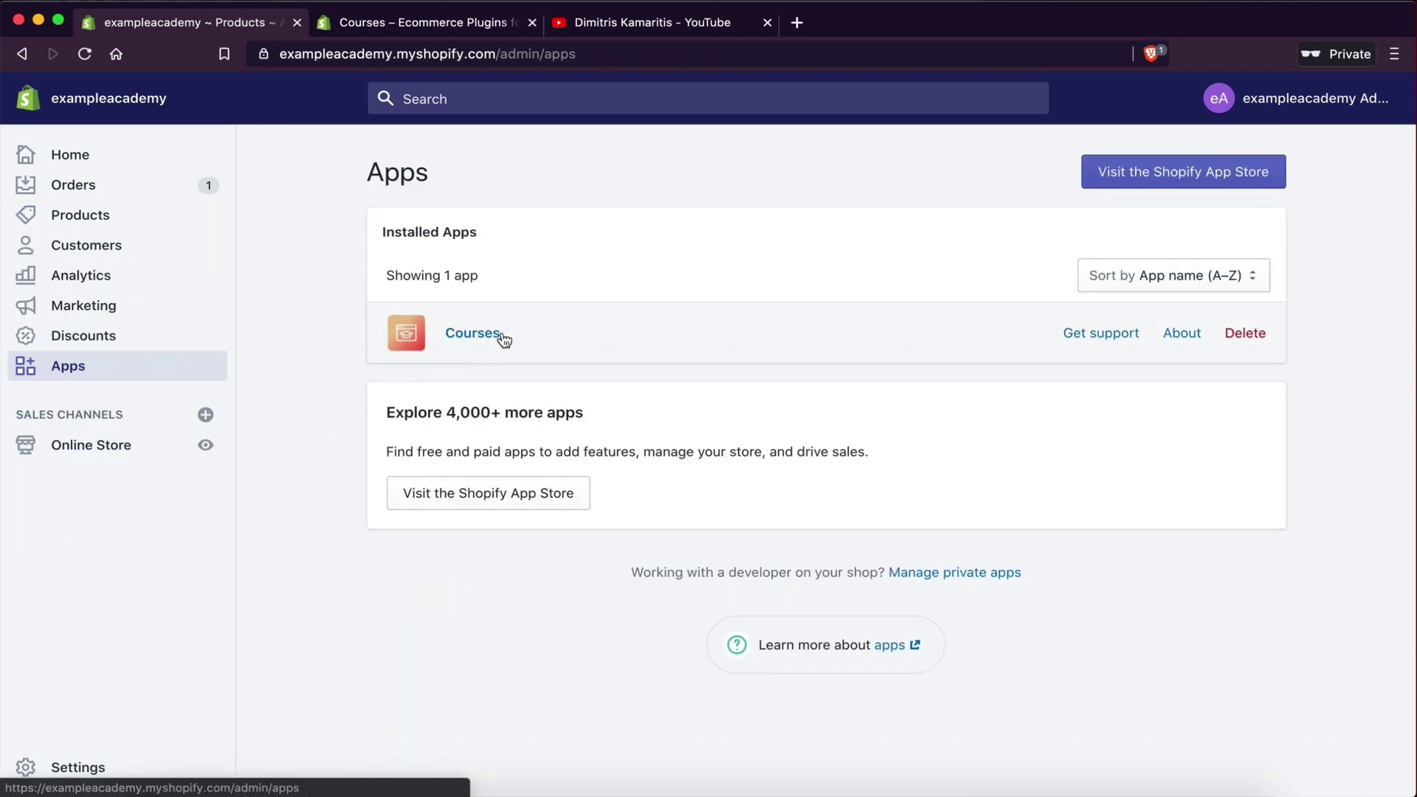
{"action": "left_click", "coordinate": [499, 336]}
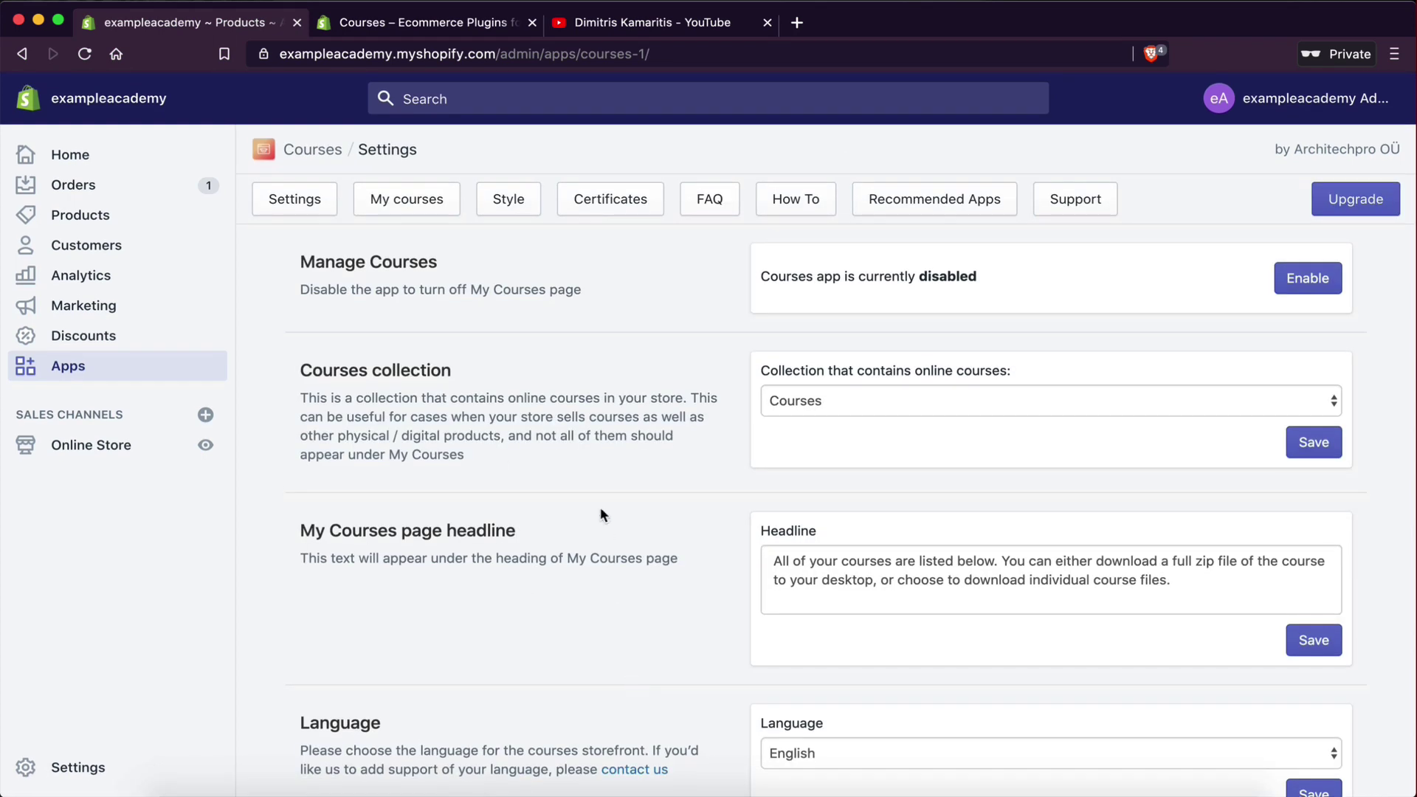
{"action": "scroll", "coordinate": [600, 507], "scroll_direction": "down", "scroll_amount": 7}
{"action": "scroll", "coordinate": [600, 509], "scroll_direction": "up", "scroll_amount": 7}
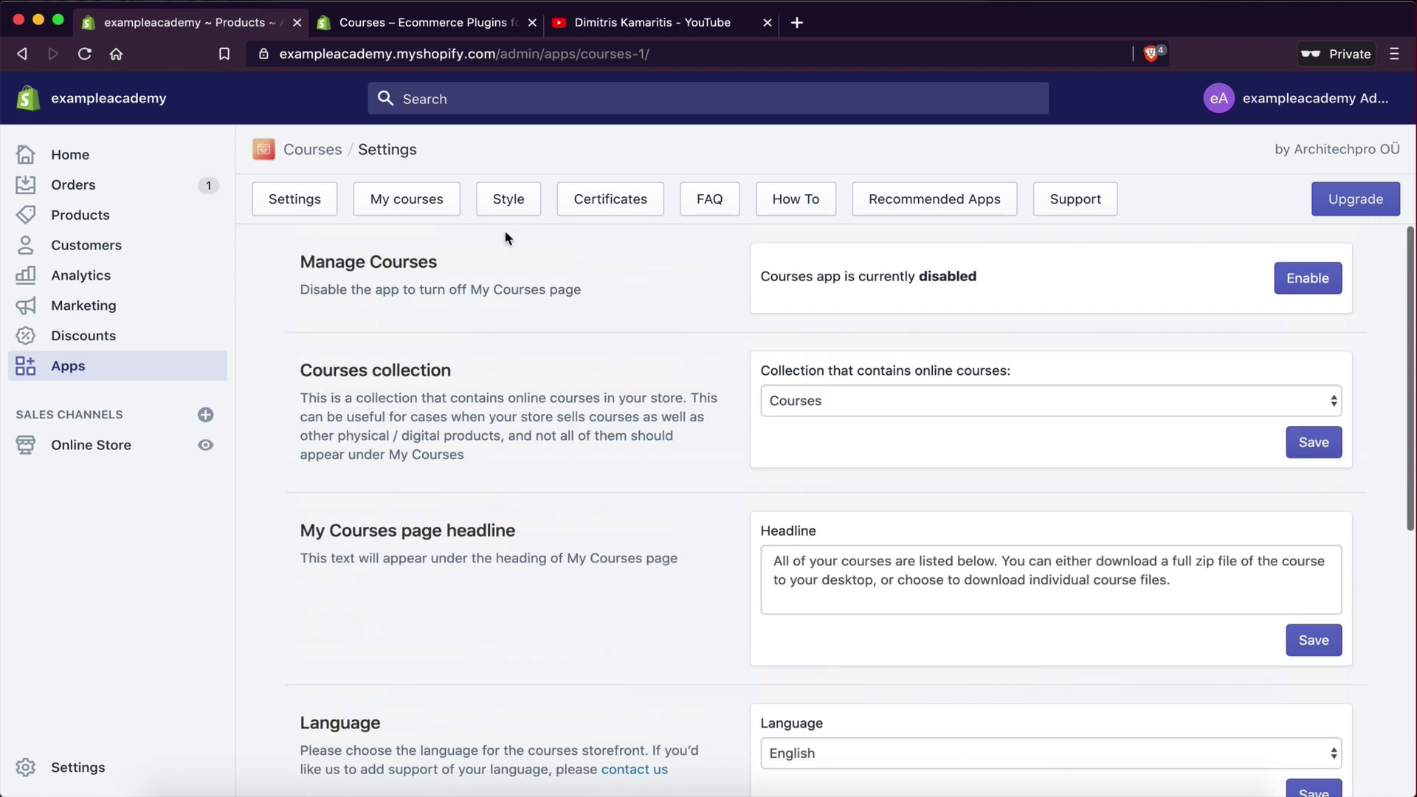
{"action": "left_click", "coordinate": [392, 205]}
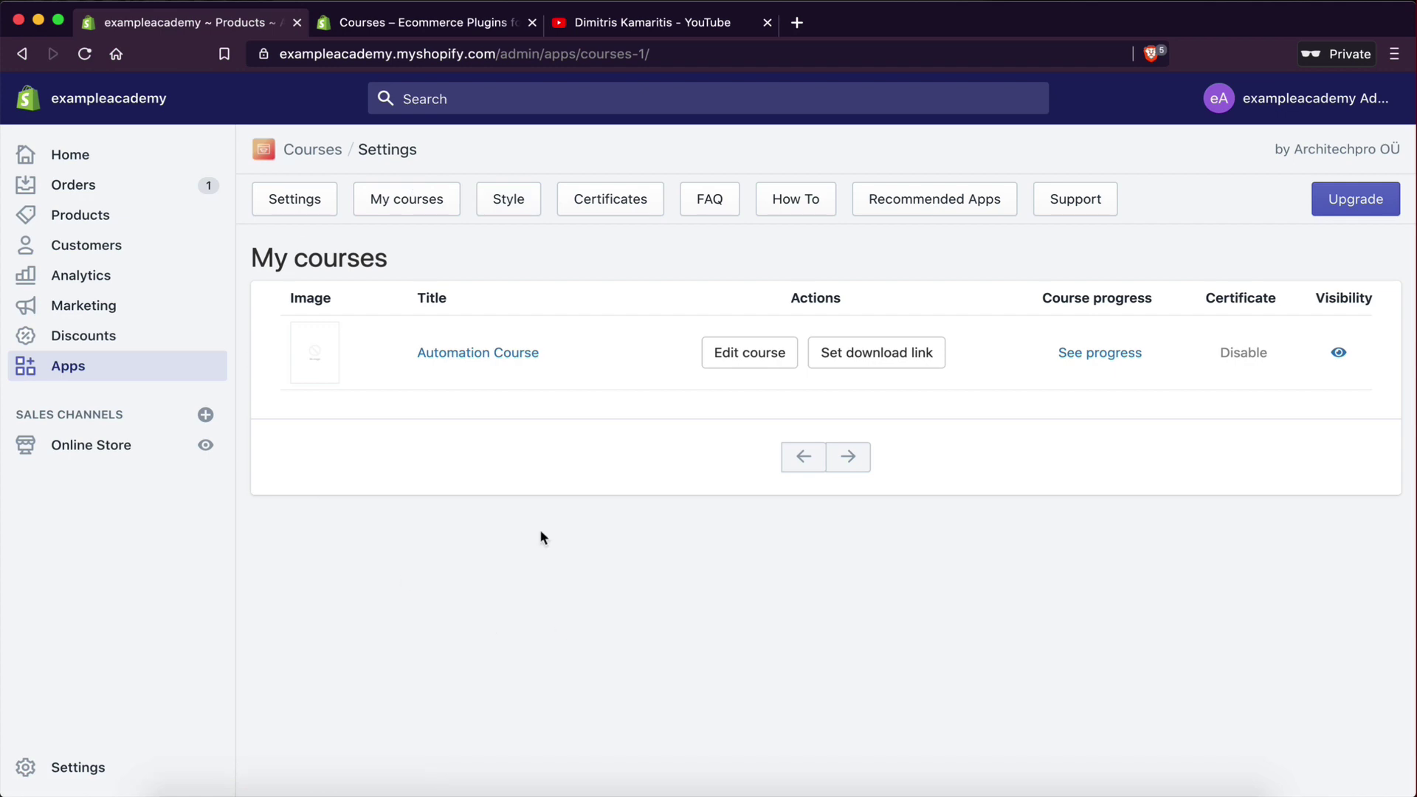
- Confirm Courses is the app's online-courses collection, then return to My courses
{"action": "left_click", "coordinate": [308, 209]}
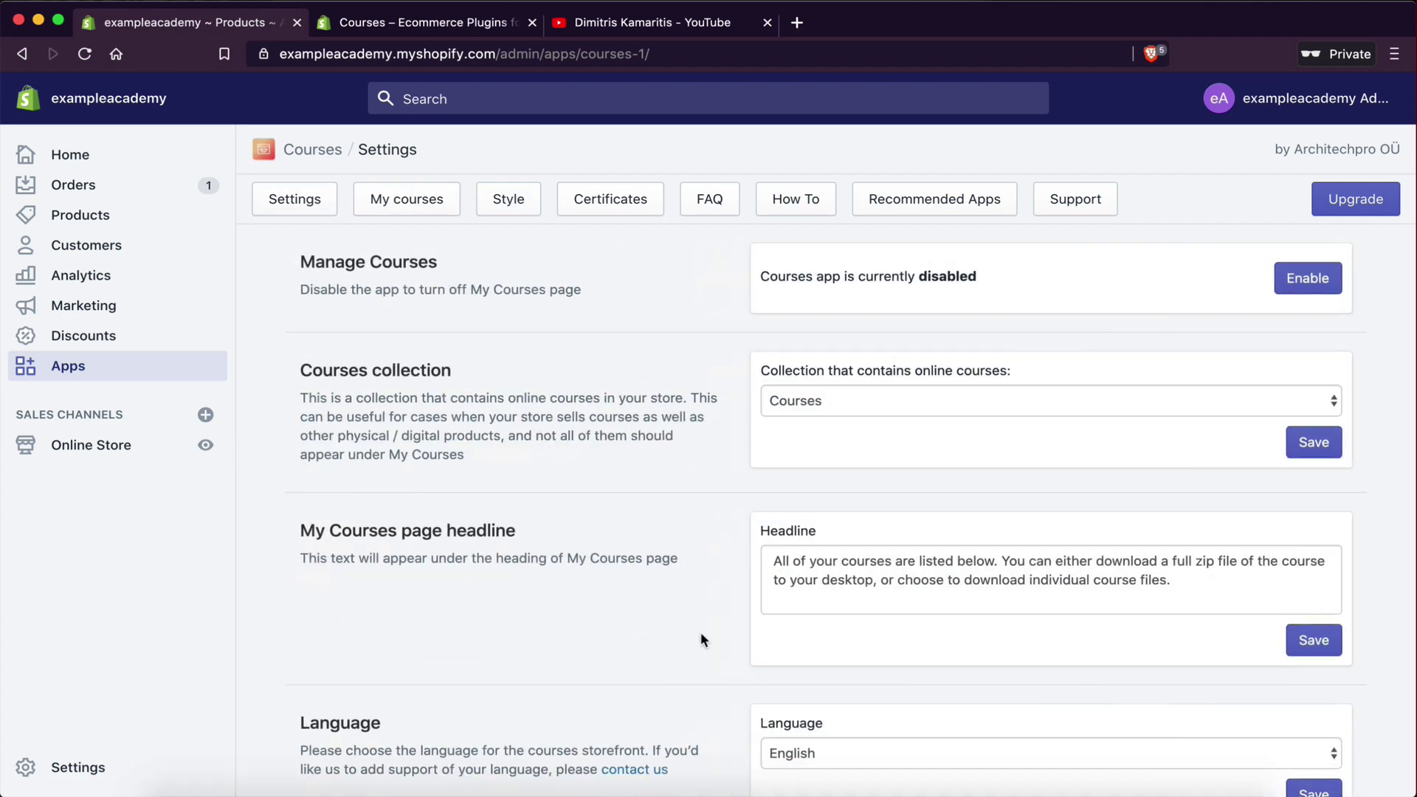
{"action": "left_click_drag", "start_coordinate": [303, 370], "coordinate": [468, 371]}
{"action": "left_click", "coordinate": [799, 427]}
{"action": "left_click", "coordinate": [796, 404]}
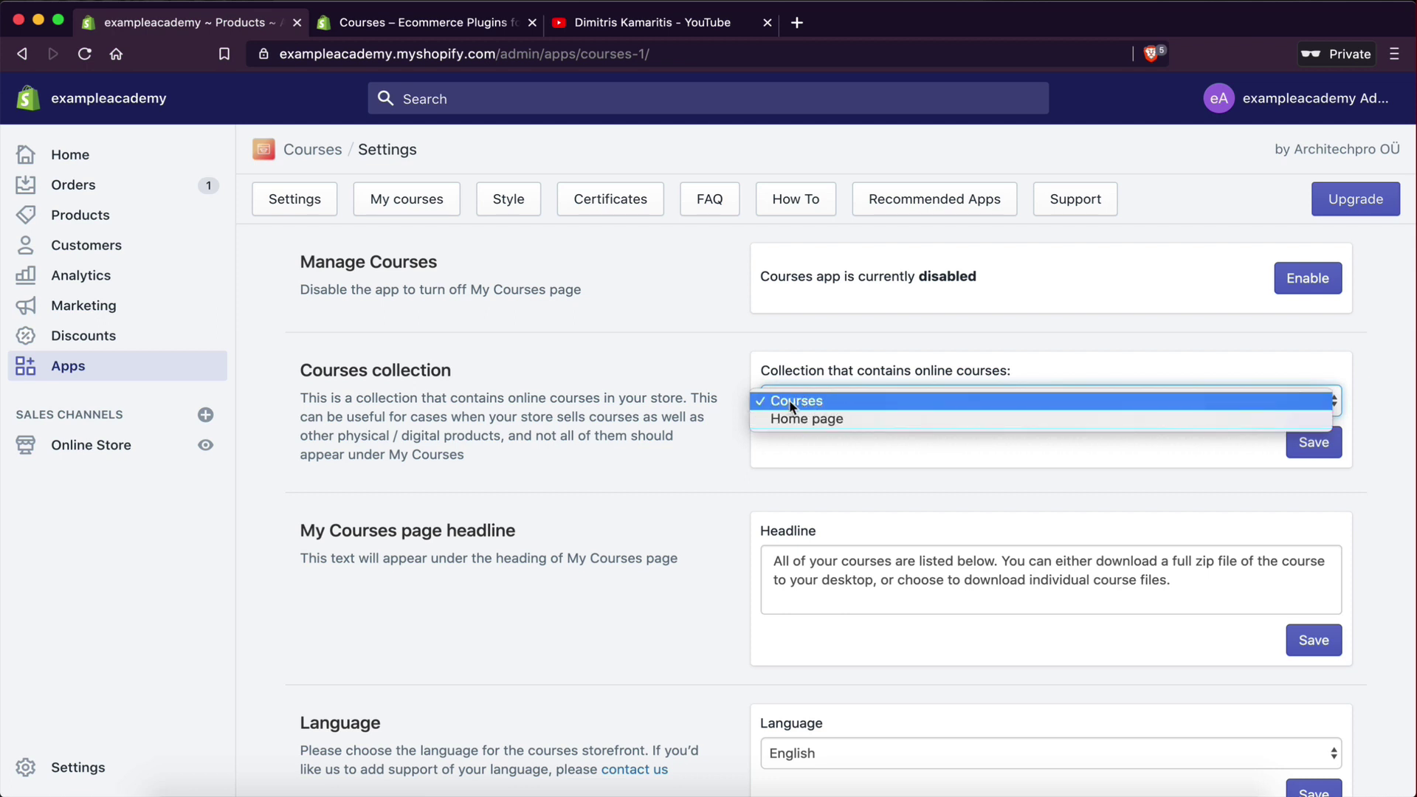
{"action": "left_click", "coordinate": [702, 405]}
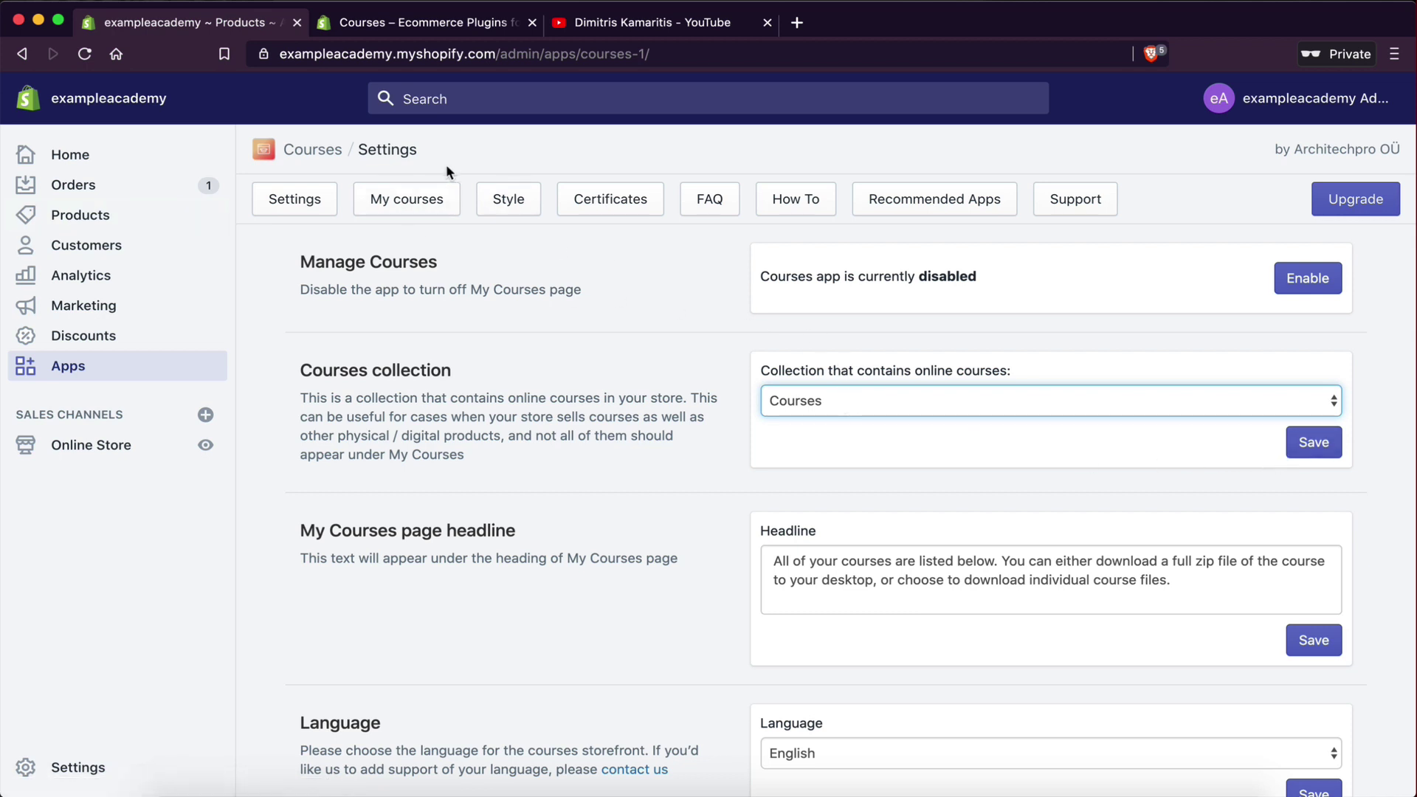
{"action": "left_click", "coordinate": [427, 200]}
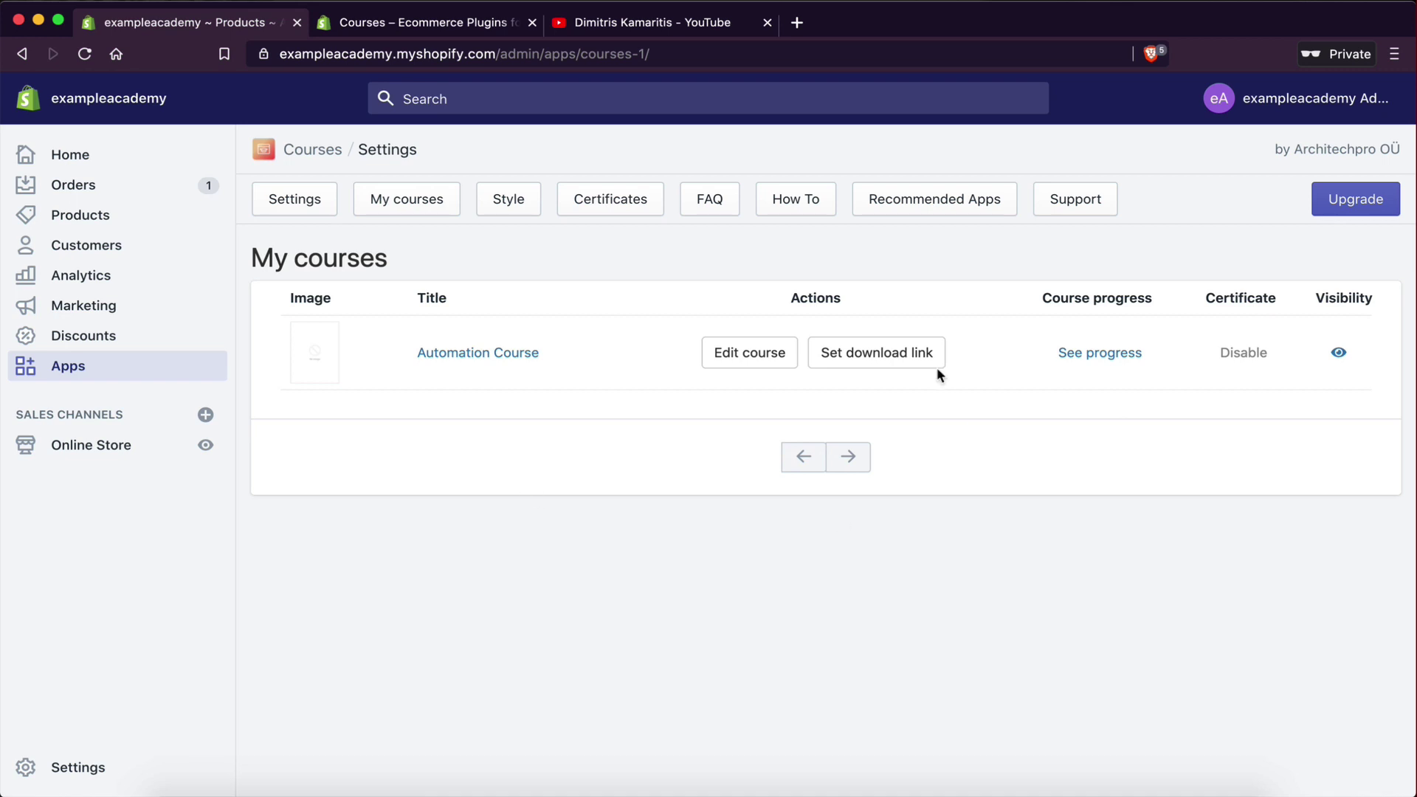
- Create and save an 'Introduction' section in Automation Course, then start a new lesson in it
{"action": "left_click", "coordinate": [738, 354]}
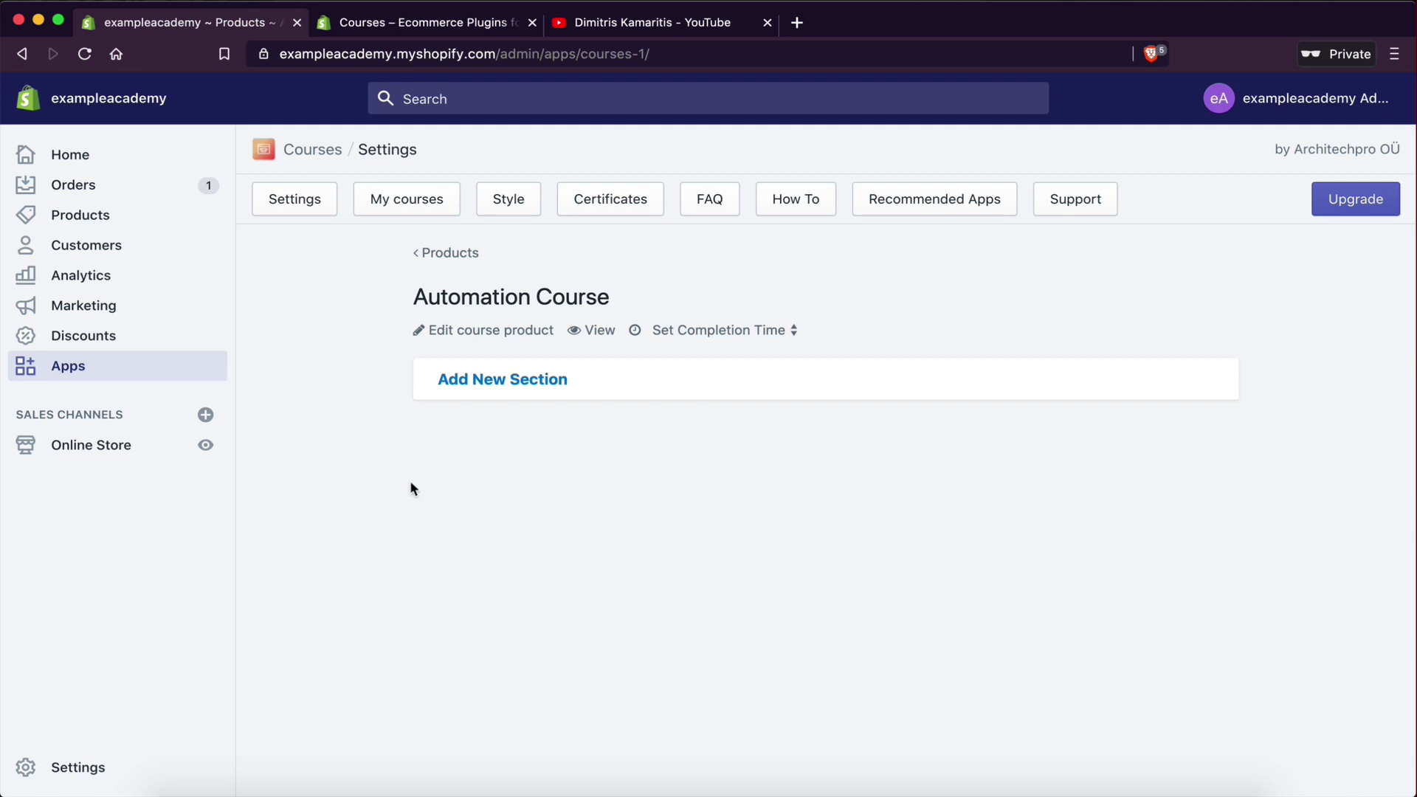
{"action": "left_click", "coordinate": [478, 381]}
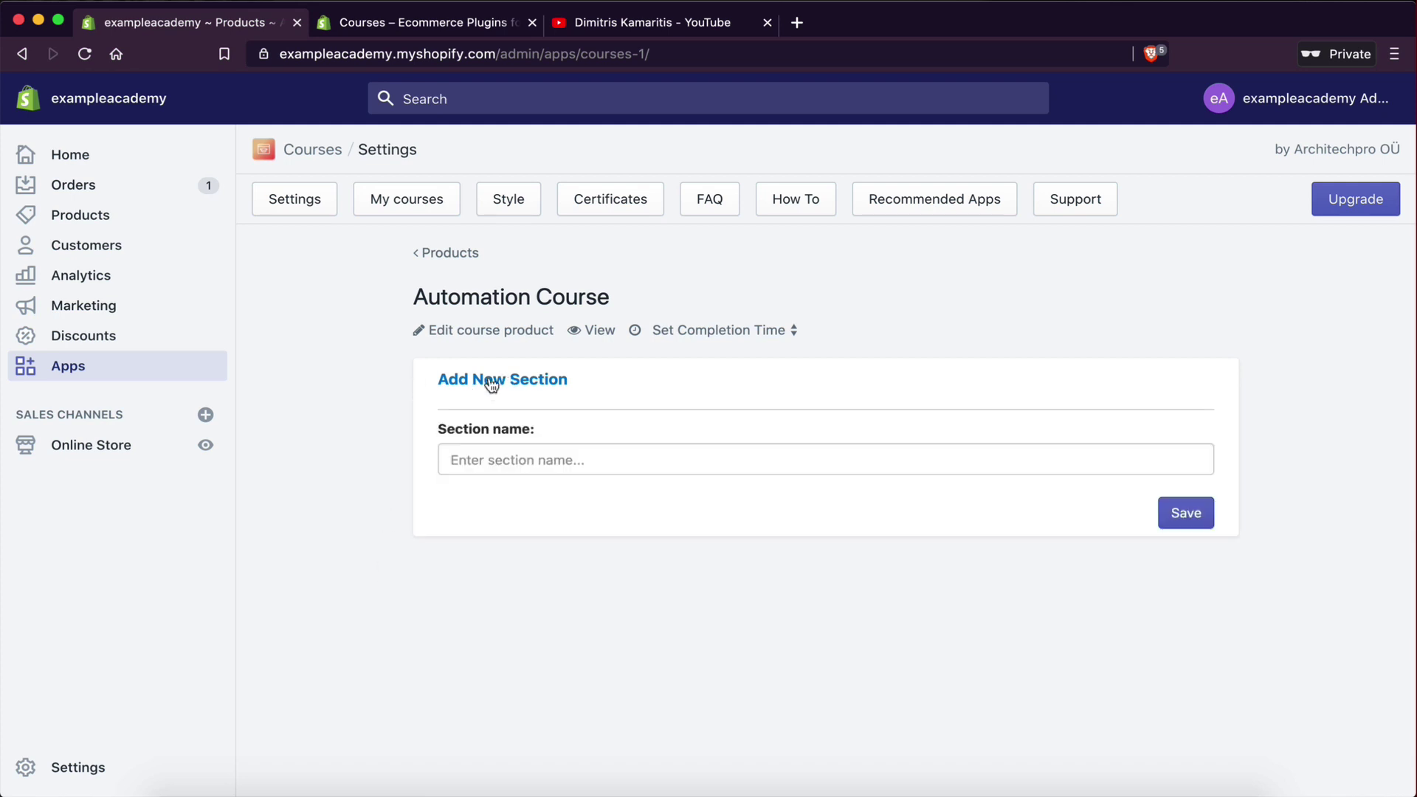
{"action": "left_click", "coordinate": [483, 455]}
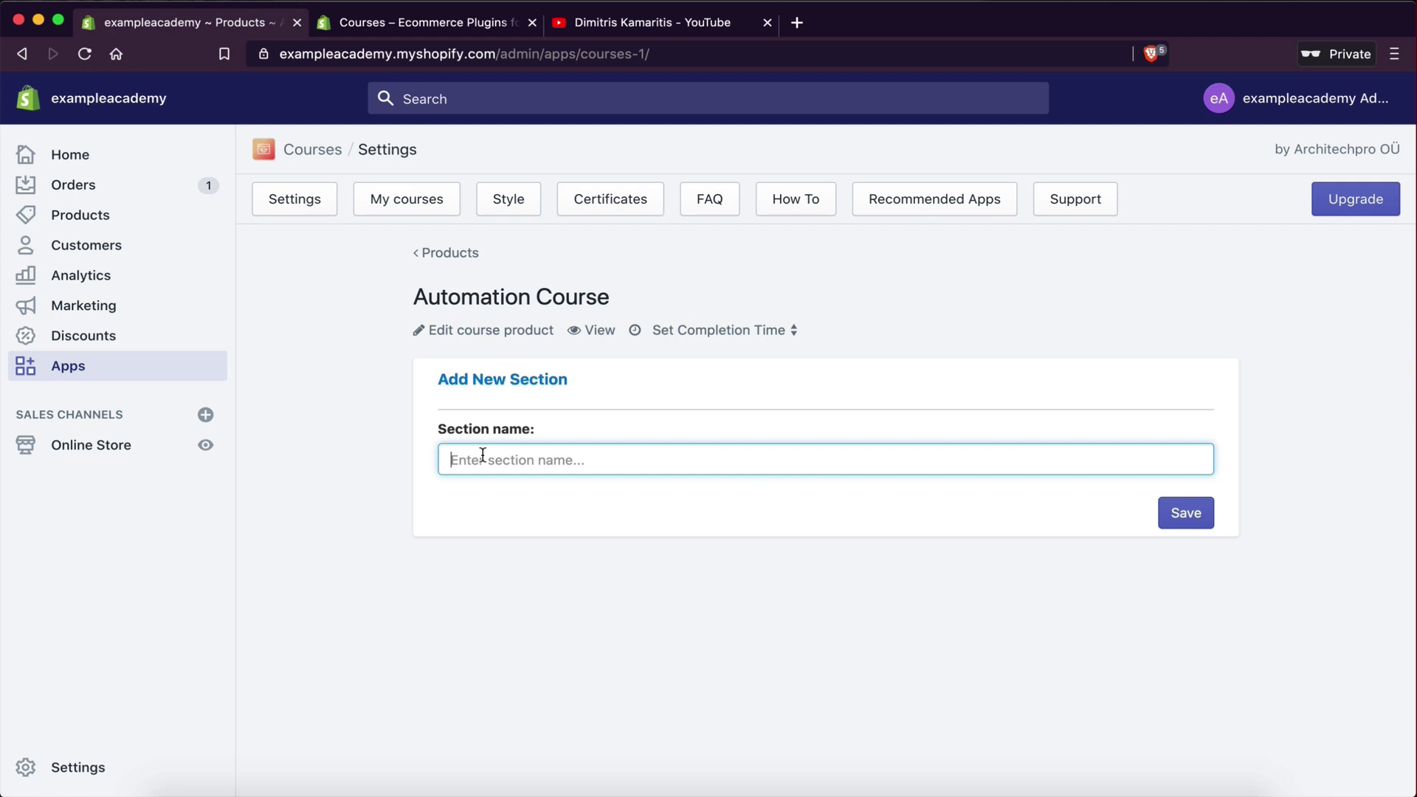
{"action": "type", "text": "Introduction"}
{"action": "left_click", "coordinate": [1185, 517]}
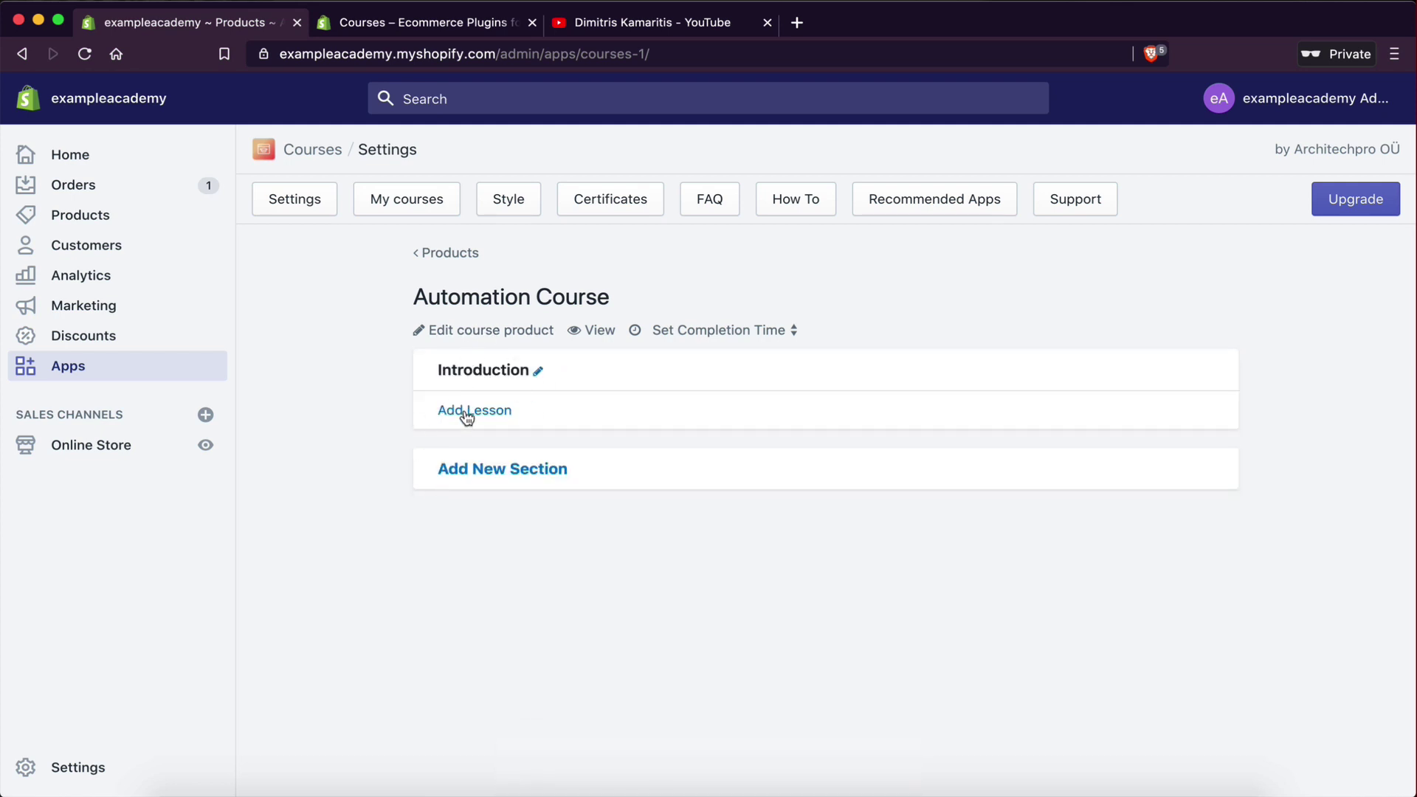
{"action": "left_click", "coordinate": [465, 412]}
- Name the new lesson 'Welcome to this course!'
{"action": "left_click", "coordinate": [401, 381]}
{"action": "type", "text": "Welc"}
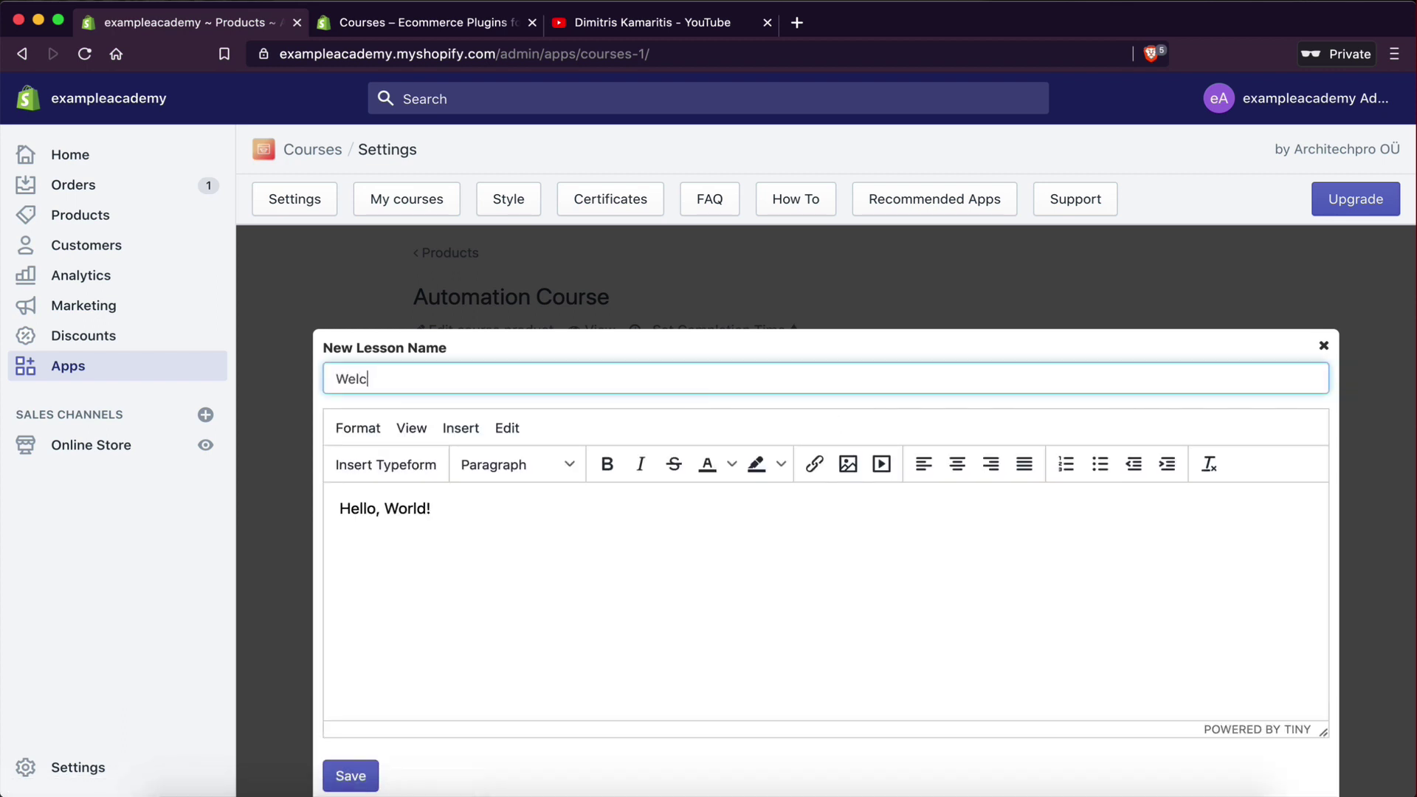
{"action": "type", "text": "ome to this course!"}
- Replace the 'Hello, World!' placeholder body with 'Welcome to this course! This an example welcome lesson!'
{"action": "left_click", "coordinate": [527, 549]}
{"action": "triple_click", "coordinate": [343, 511]}
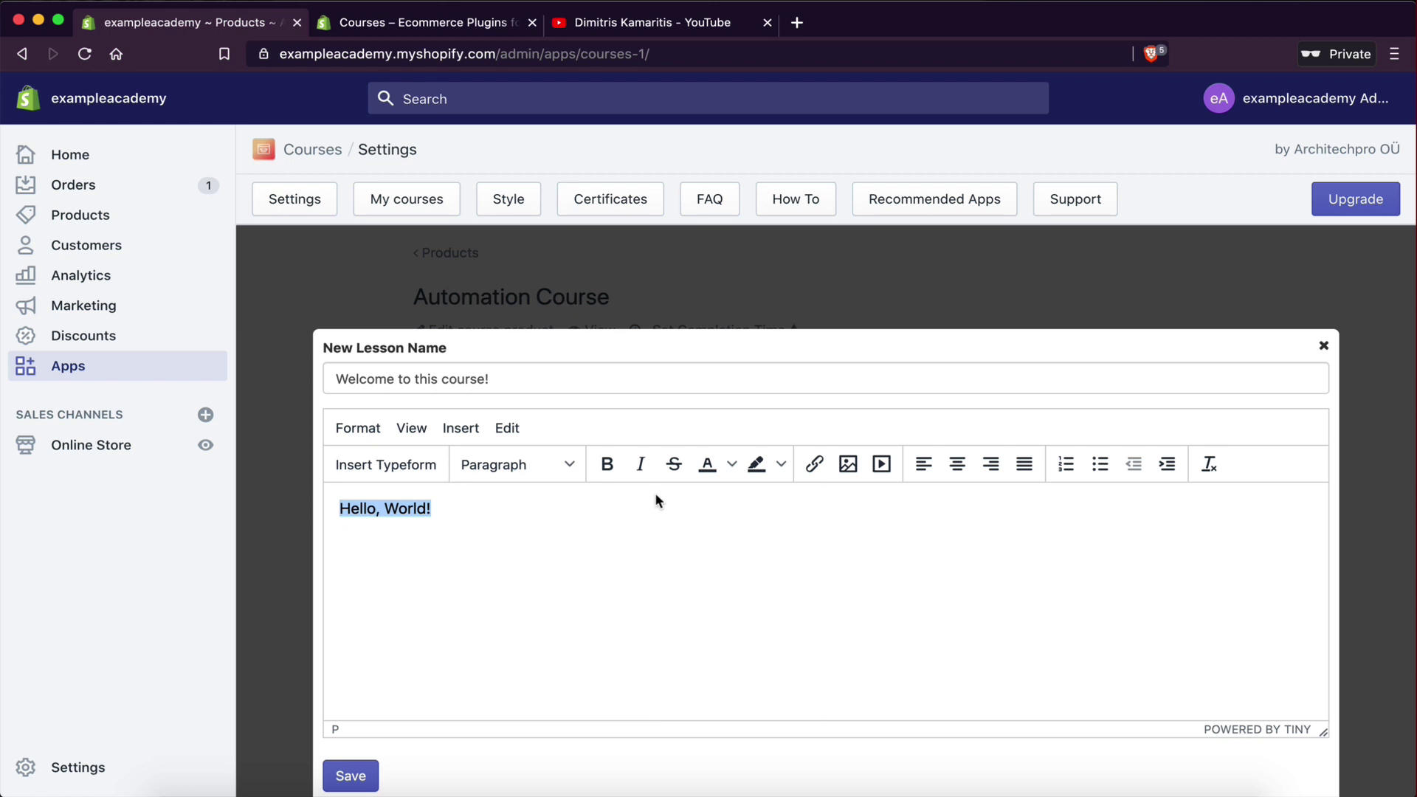
{"action": "left_click_drag", "start_coordinate": [627, 494], "coordinate": [337, 514]}
{"action": "type", "text": "Welcome to this course!"}
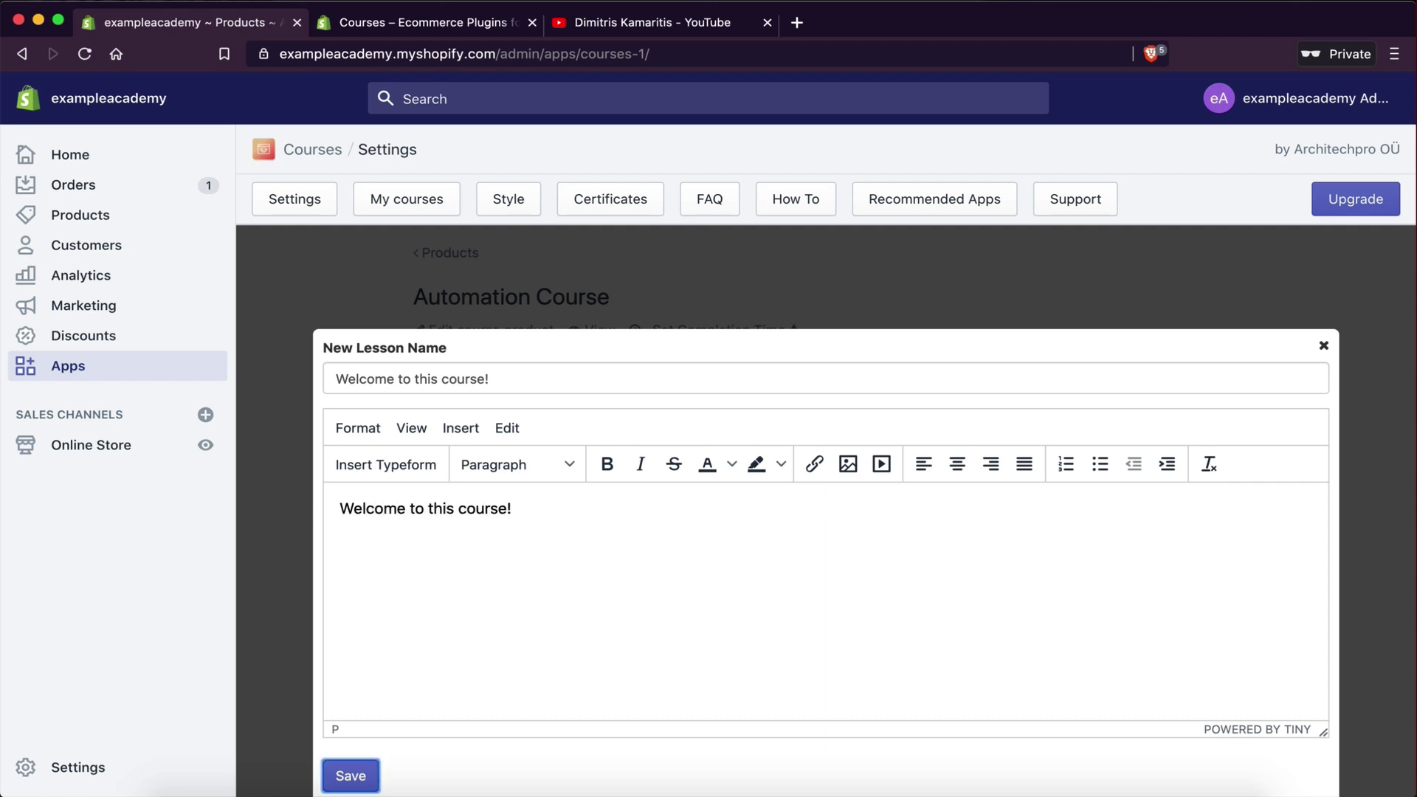
{"action": "type", "text": " This a "}
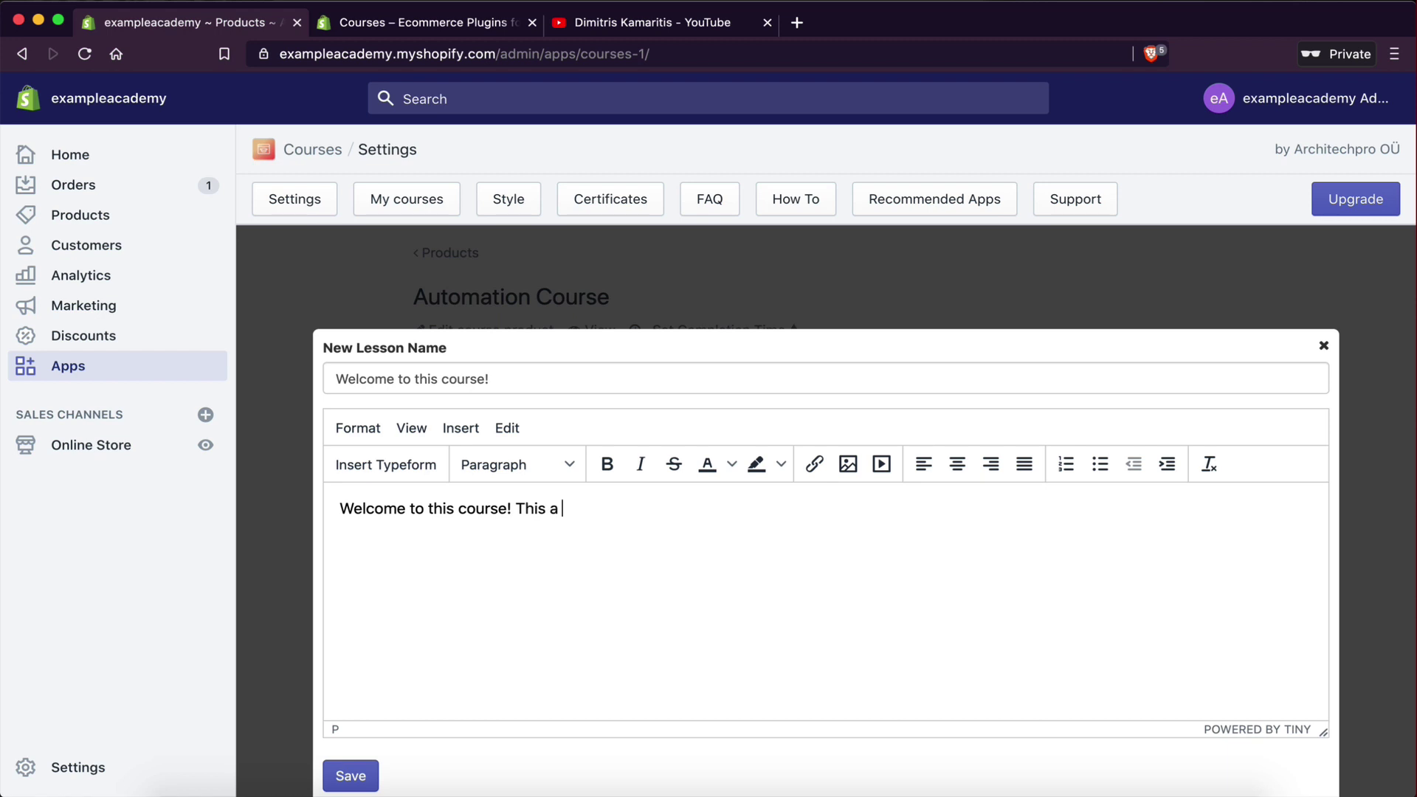
{"action": "type", "text": "n example welcome "}
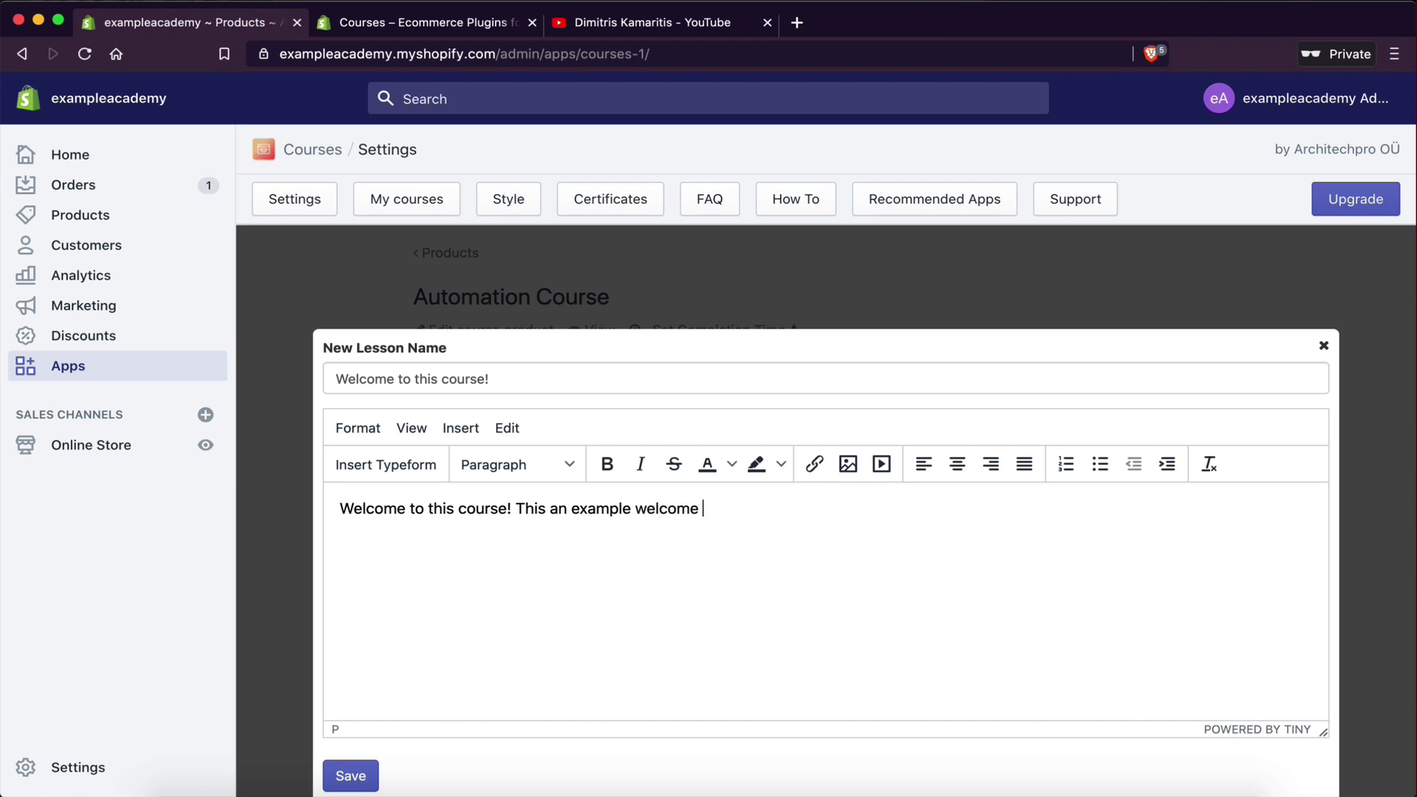
{"action": "type", "text": "lesson!"}
- Open the Insert > Media dialog and put the cursor in its Source field
{"action": "left_click", "coordinate": [449, 434]}
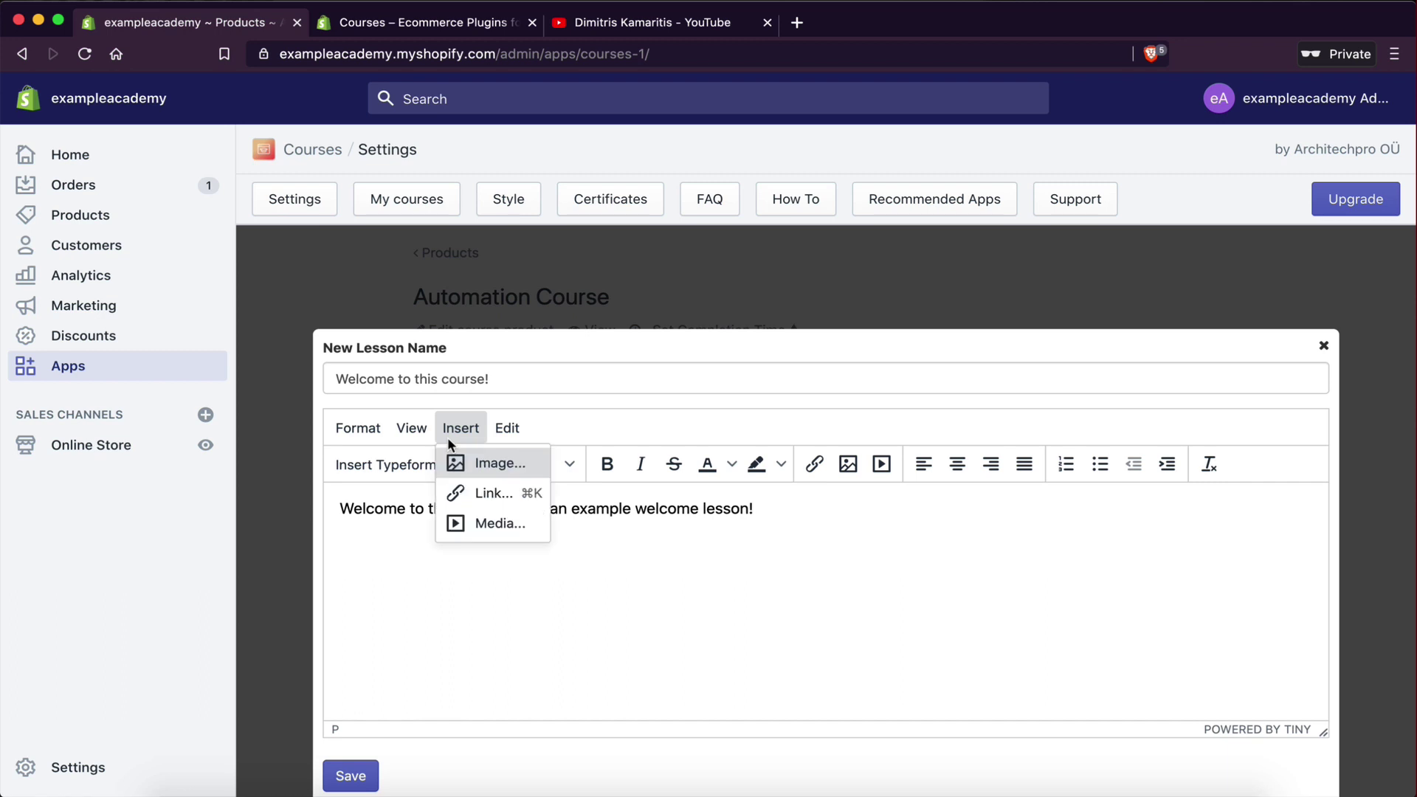
{"action": "left_click", "coordinate": [478, 526]}
{"action": "left_click", "coordinate": [629, 490]}
{"action": "left_click", "coordinate": [627, 462]}
{"action": "left_click", "coordinate": [772, 469]}
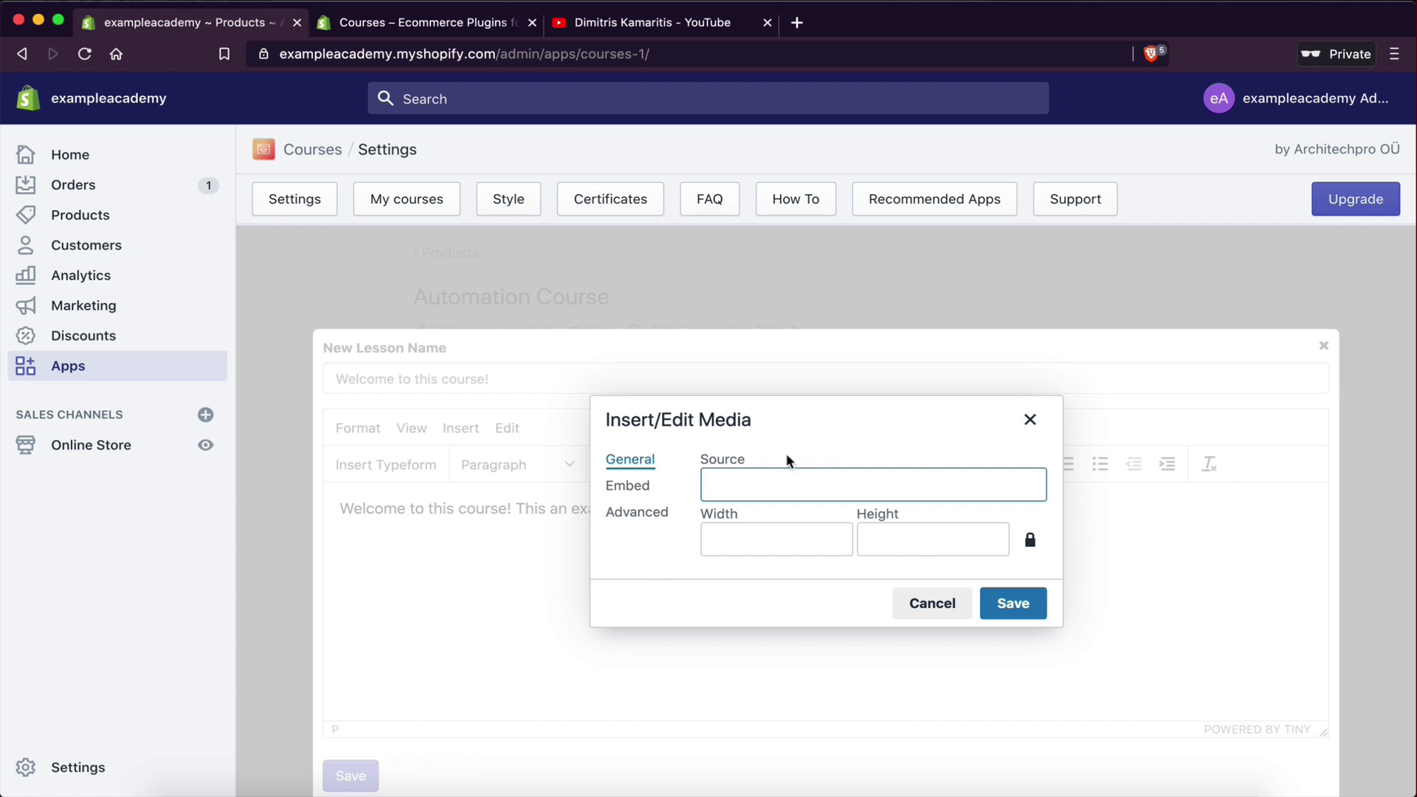
- On YouTube, open and pause the Restaurant App Part 1 video and bring up its Share options
{"action": "left_click", "coordinate": [635, 25]}
{"action": "scroll", "coordinate": [667, 542], "scroll_direction": "down", "scroll_amount": 4}
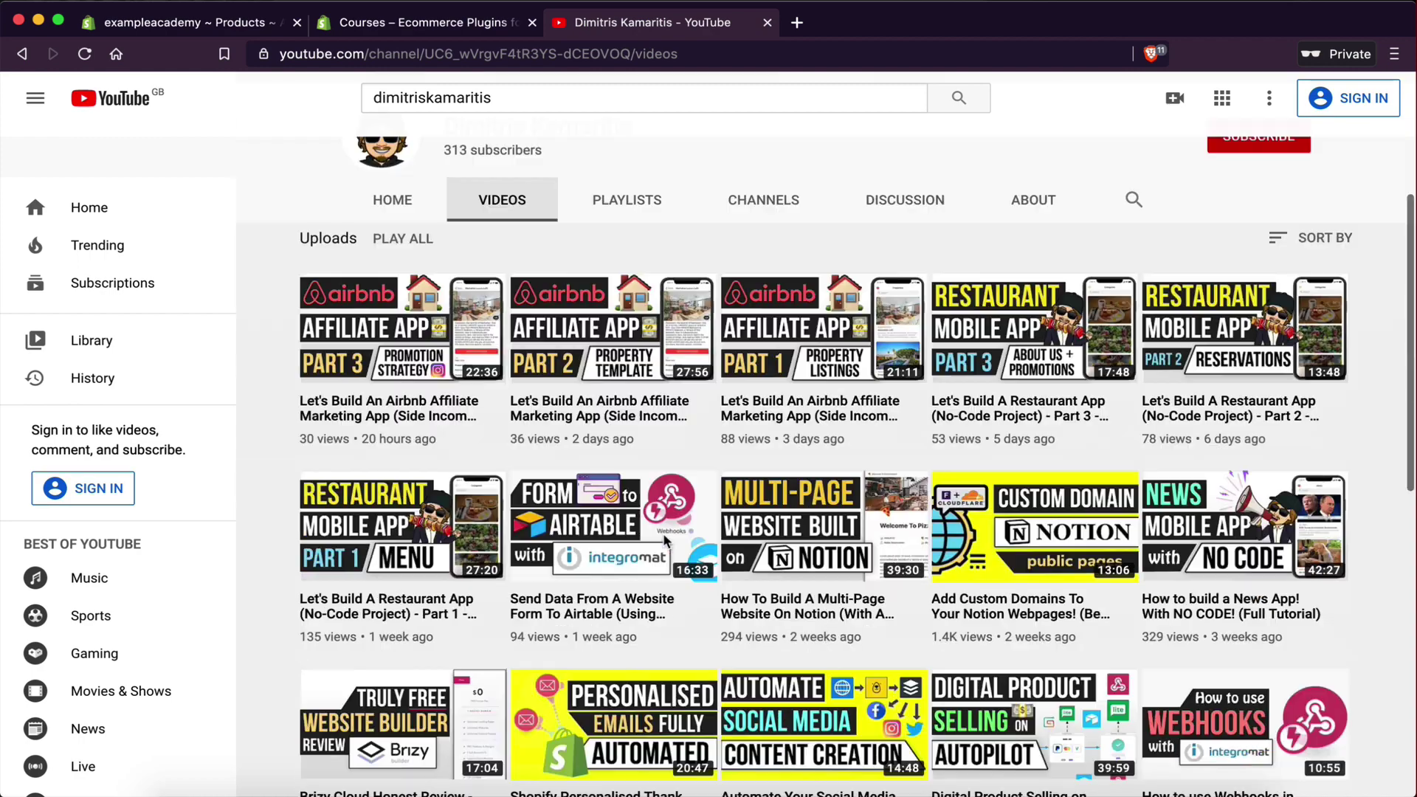
{"action": "scroll", "coordinate": [666, 543], "scroll_direction": "up", "scroll_amount": 1}
{"action": "scroll", "coordinate": [591, 544], "scroll_direction": "down", "scroll_amount": 2}
{"action": "scroll", "coordinate": [480, 547], "scroll_direction": "up", "scroll_amount": 2}
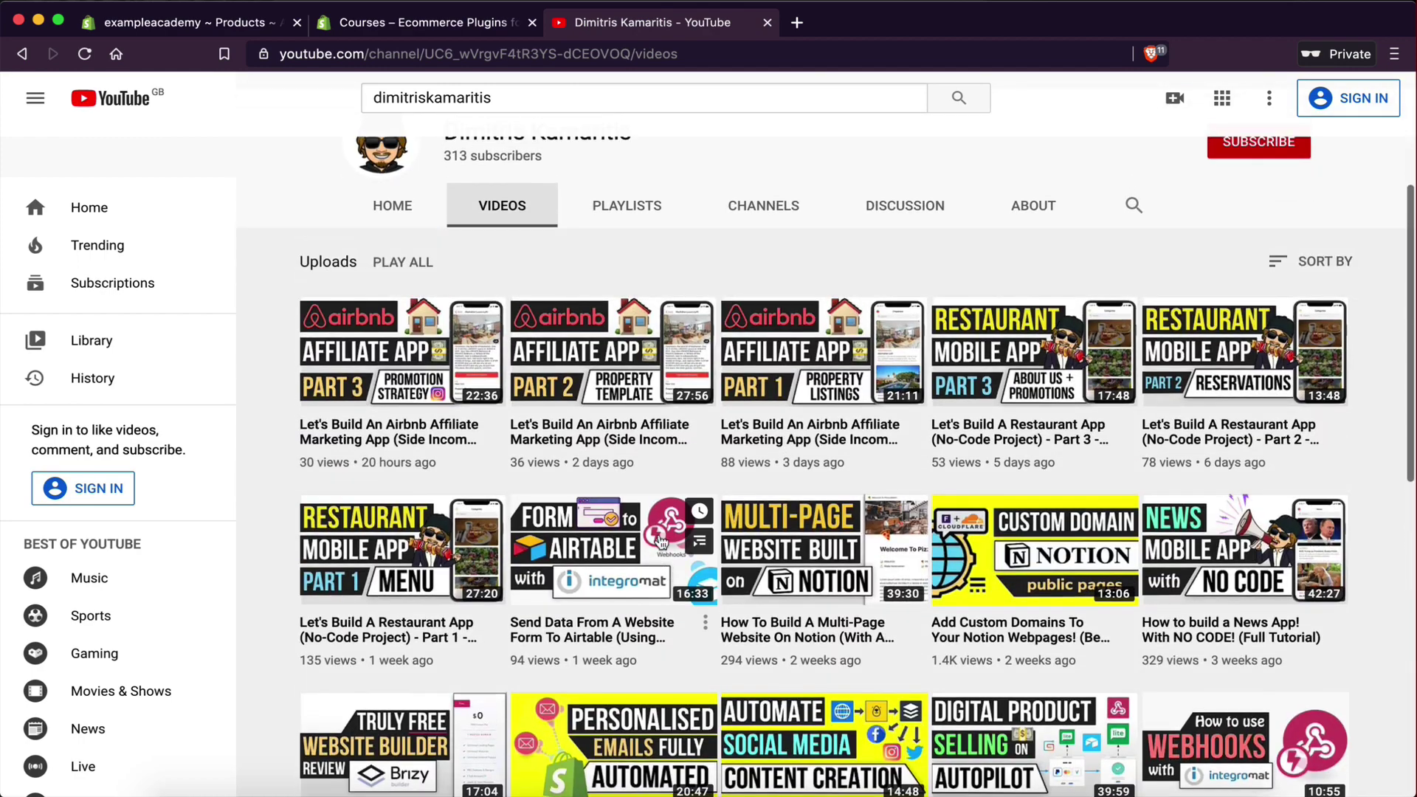
{"action": "left_click", "coordinate": [382, 548]}
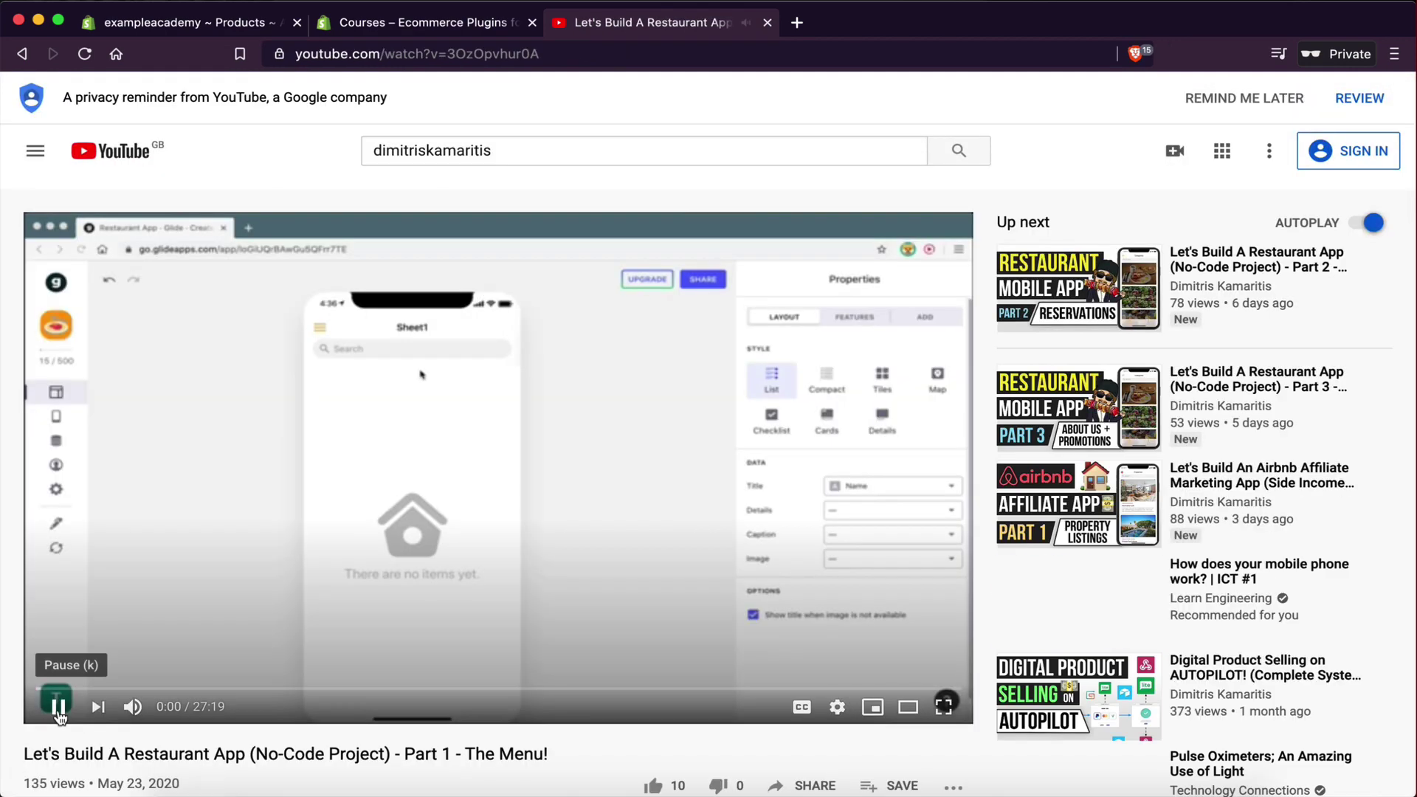
{"action": "left_click", "coordinate": [59, 708]}
{"action": "scroll", "coordinate": [388, 639], "scroll_direction": "down", "scroll_amount": 4}
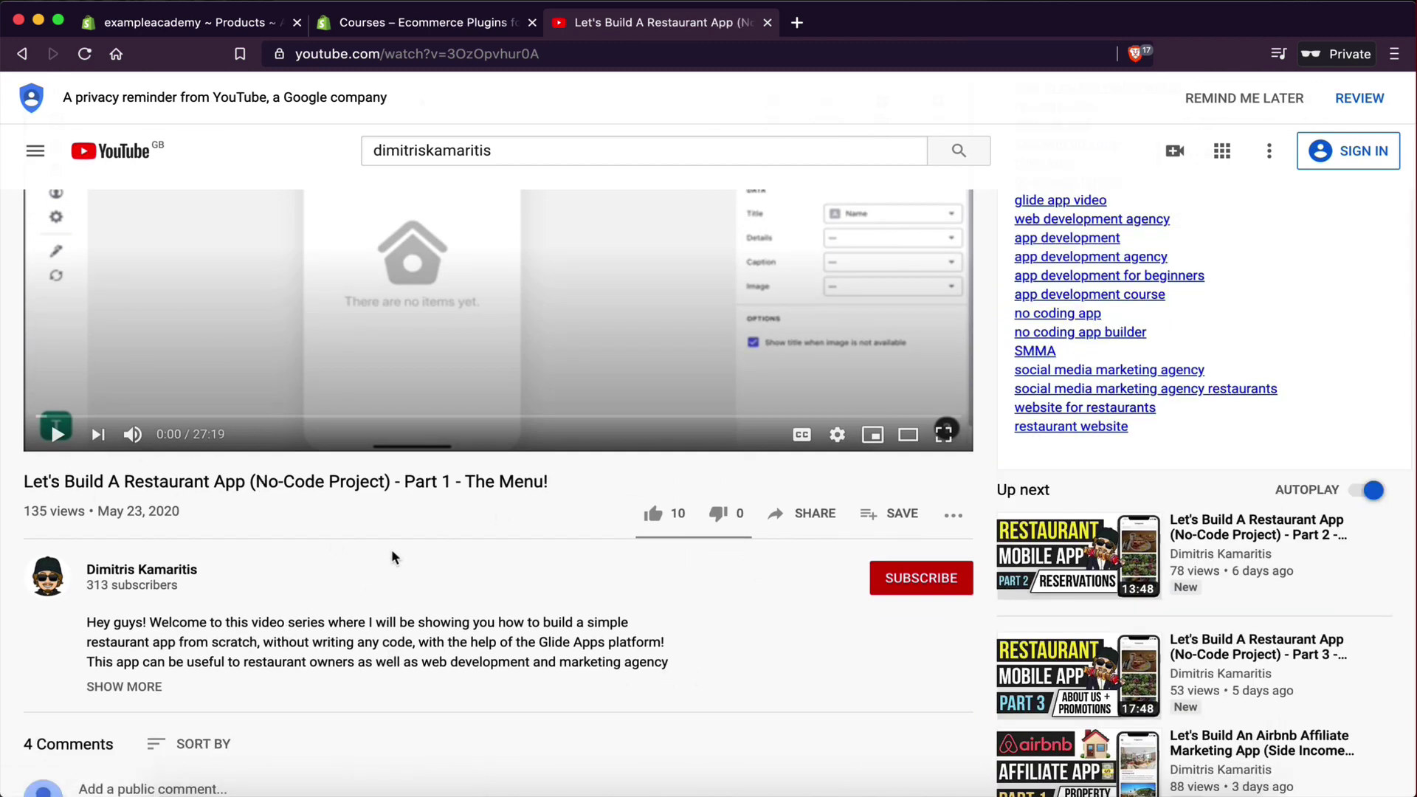
{"action": "left_click", "coordinate": [816, 517]}
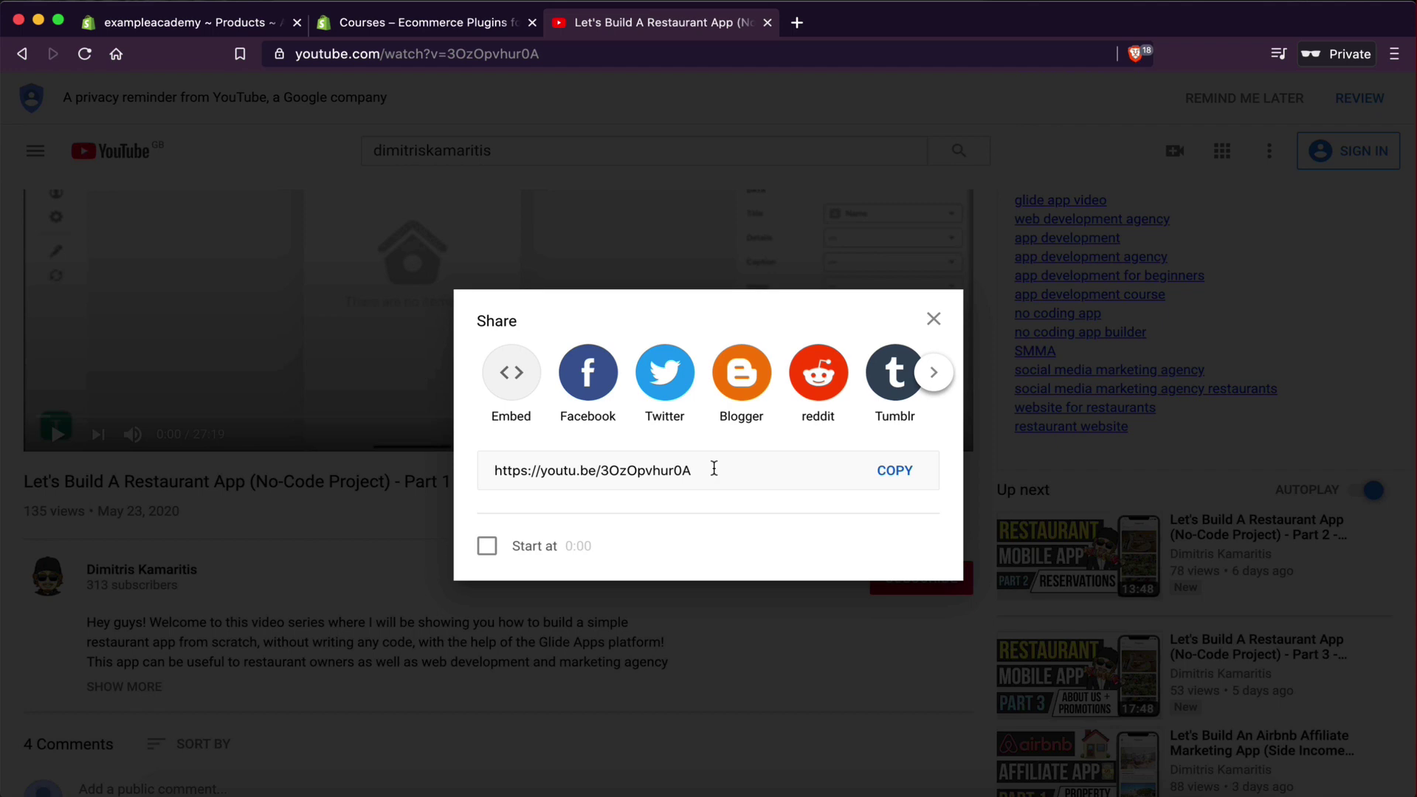
- Show the video's Embed code and select the whole iframe code
{"action": "left_click", "coordinate": [396, 23]}
{"action": "left_click", "coordinate": [186, 29]}
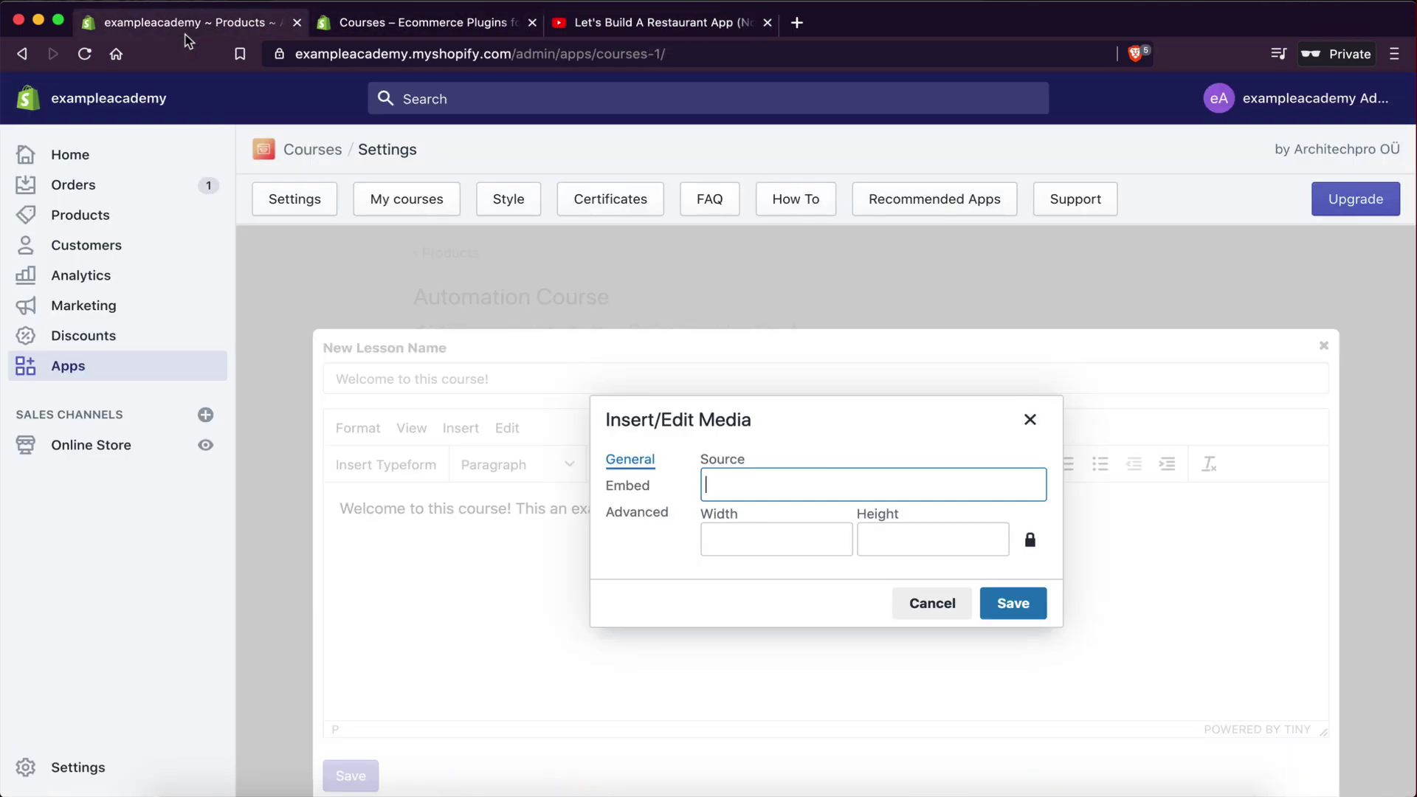
{"action": "left_click", "coordinate": [633, 492]}
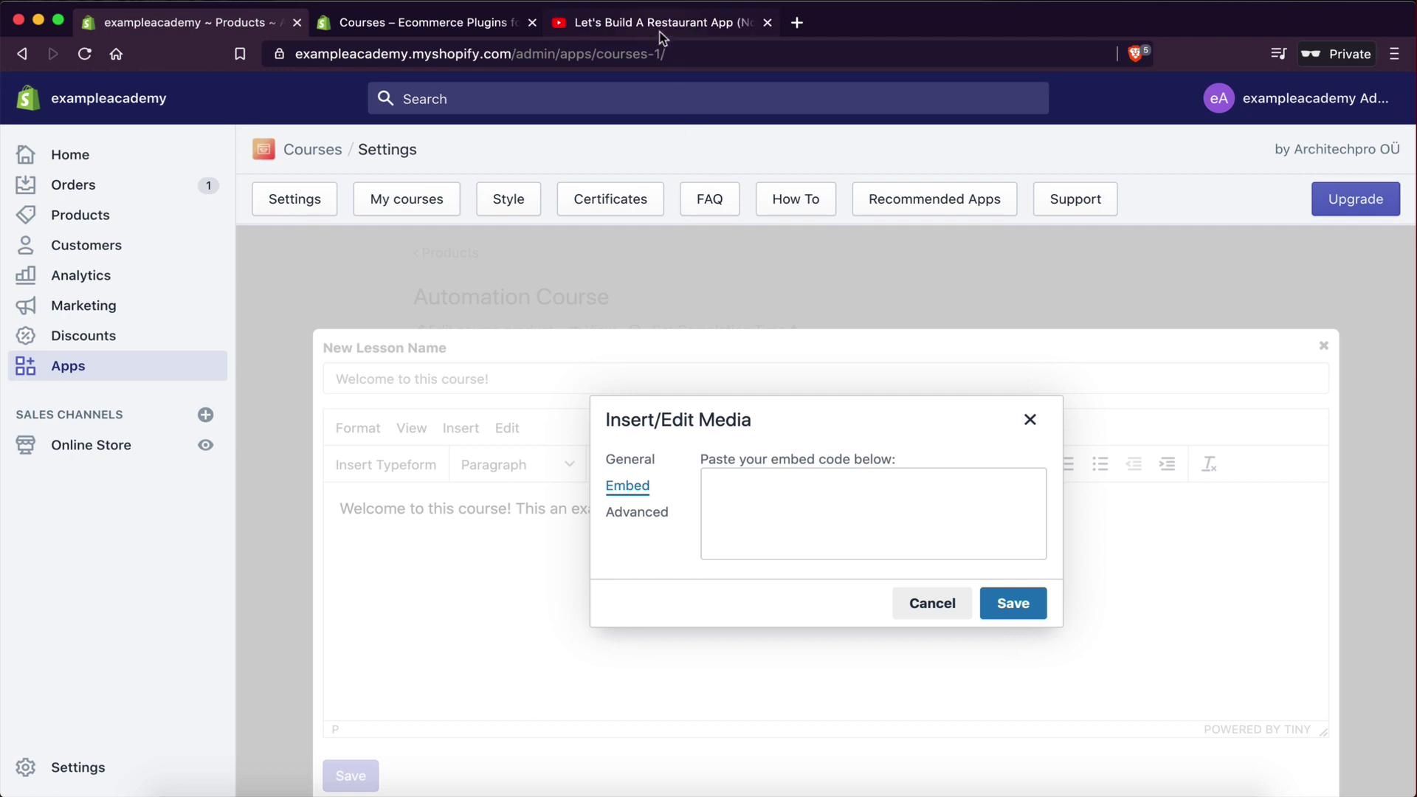
{"action": "left_click", "coordinate": [663, 33]}
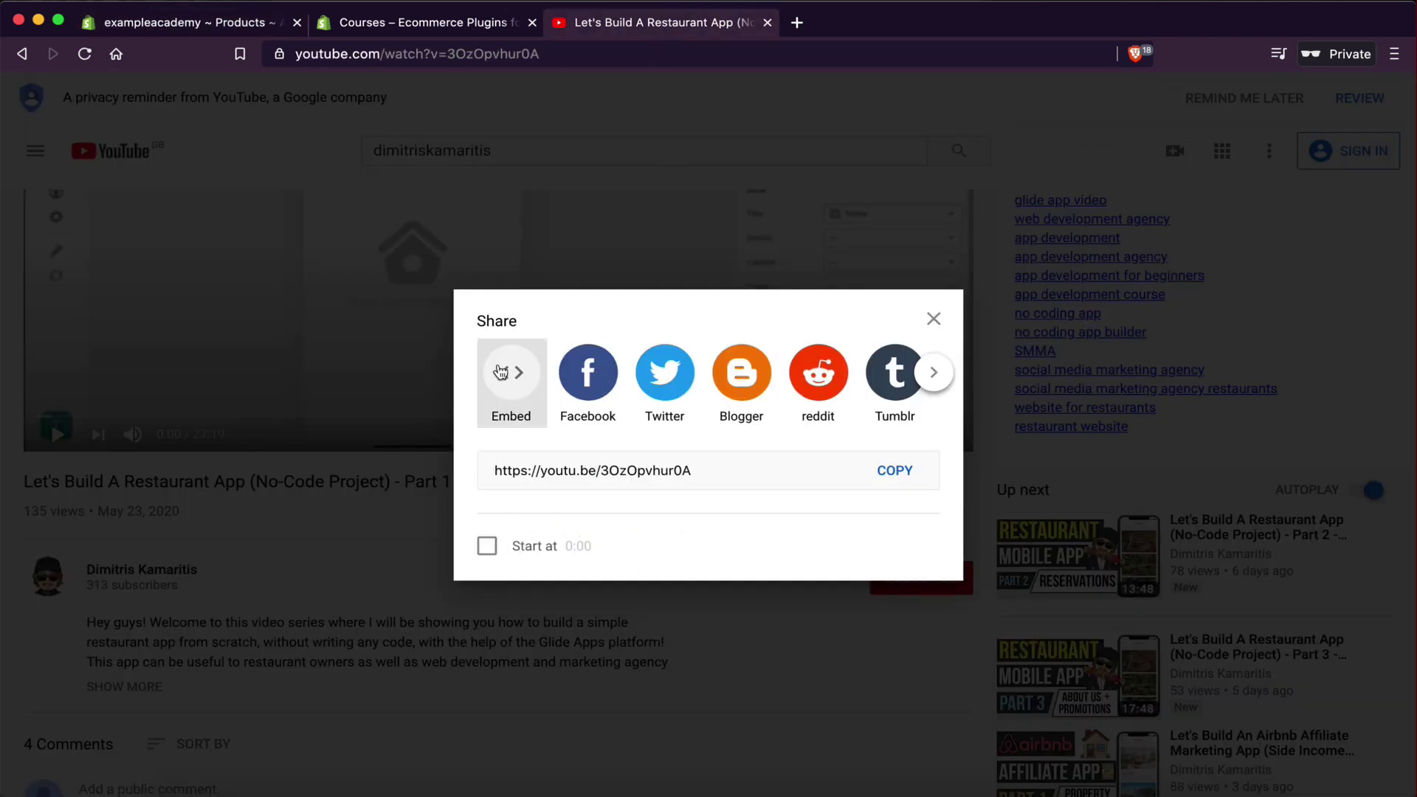
{"action": "left_click", "coordinate": [517, 373]}
{"action": "left_click_drag", "start_coordinate": [830, 345], "coordinate": [1166, 463]}
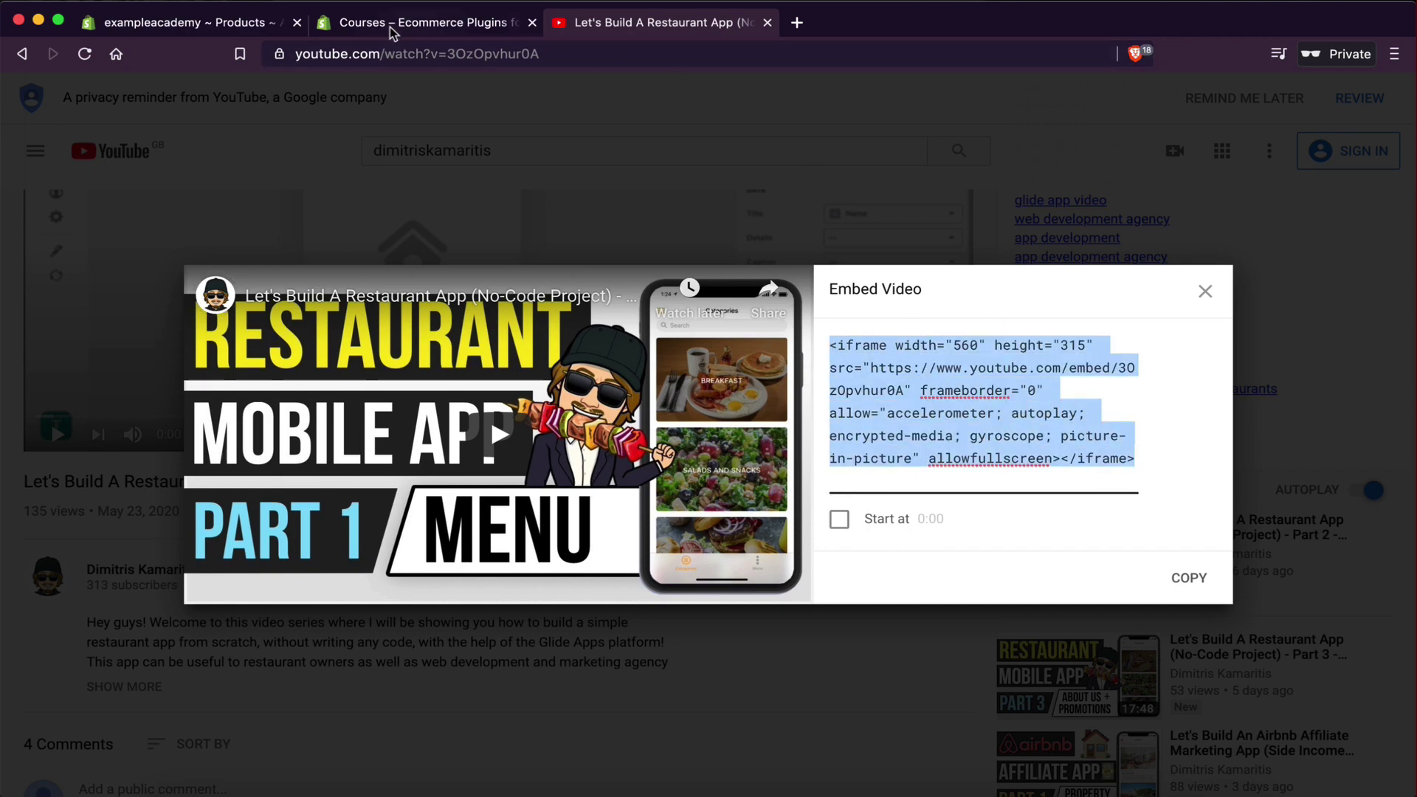
- Close the Courses app-store tab and return to the media dialog's empty Embed box
{"action": "left_click", "coordinate": [410, 29]}
{"action": "left_click", "coordinate": [192, 22]}
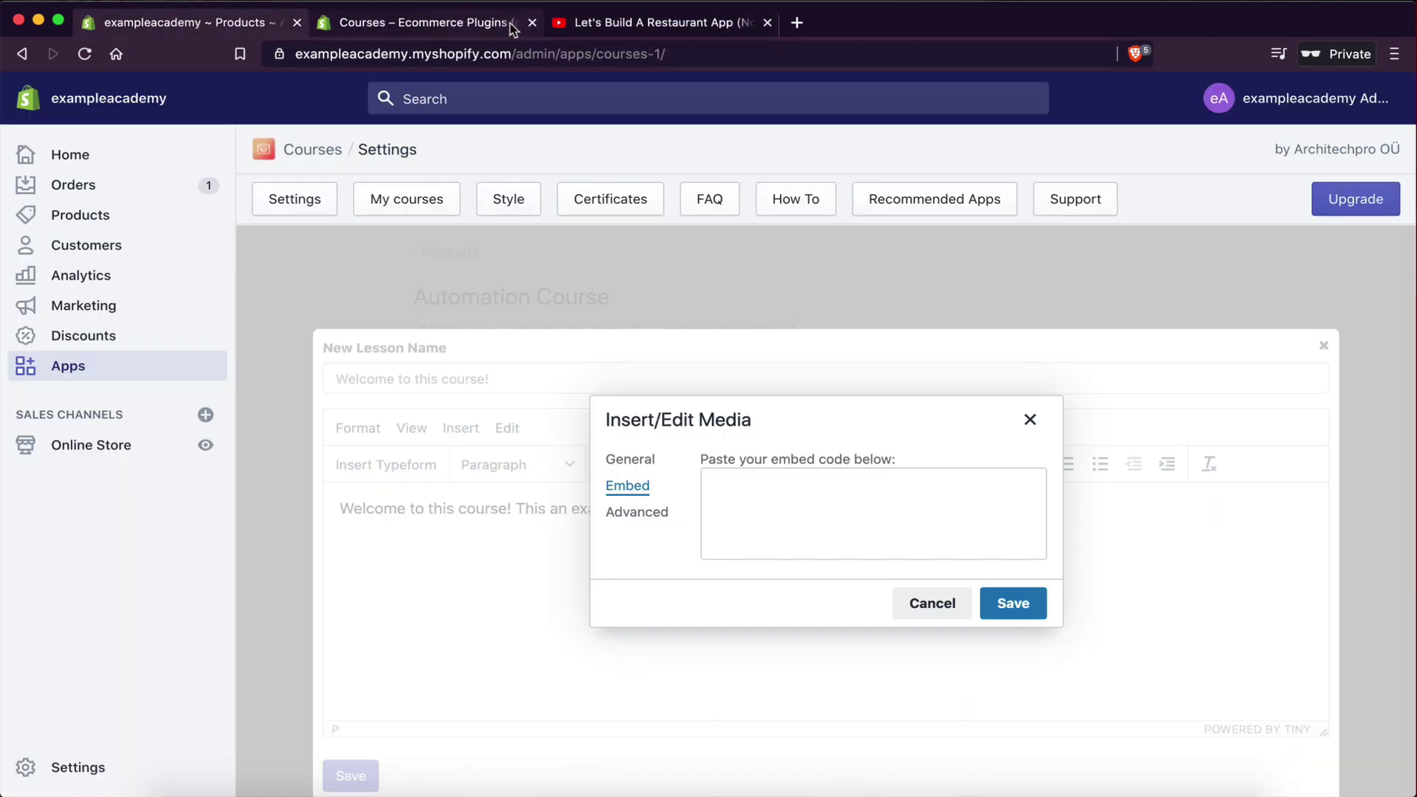
{"action": "left_click", "coordinate": [422, 33]}
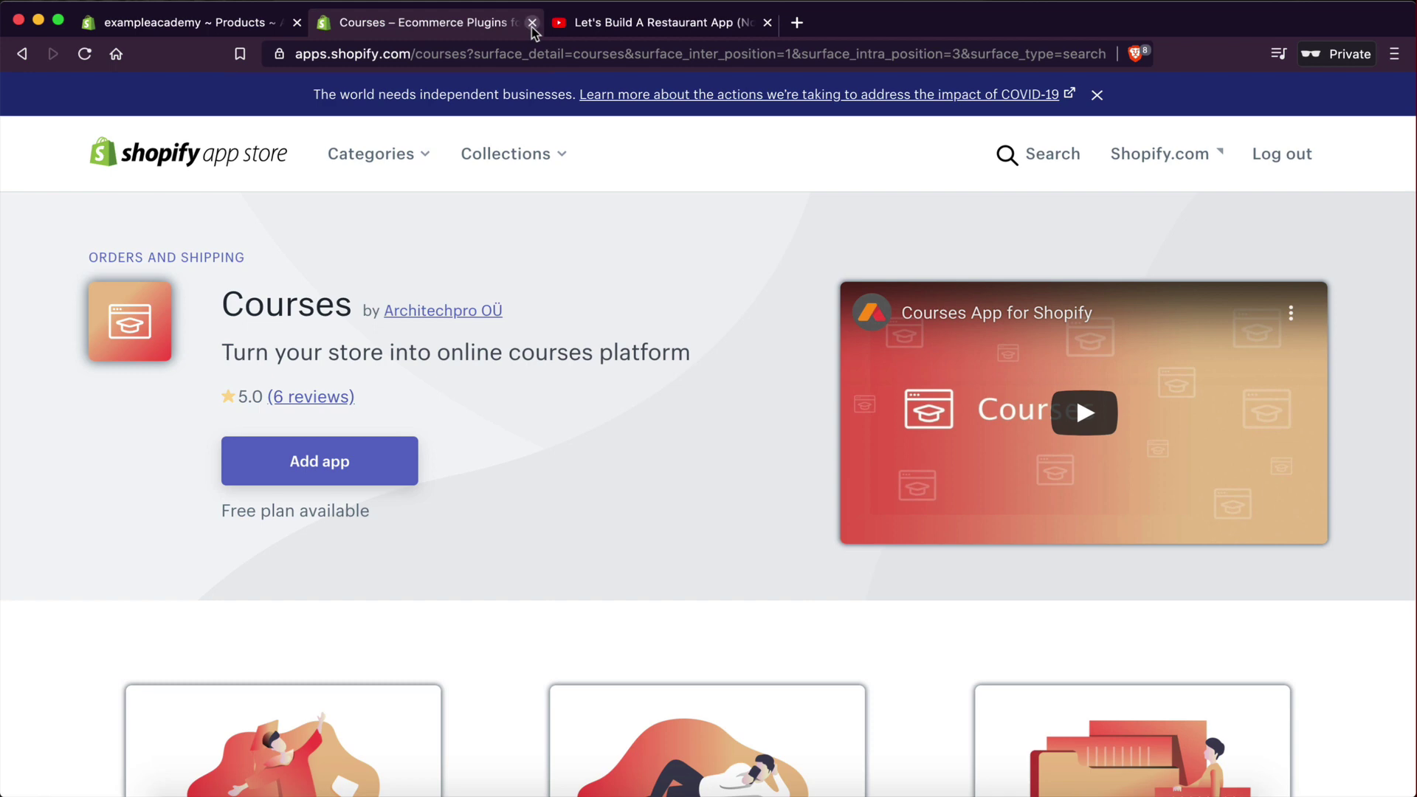
{"action": "left_click", "coordinate": [531, 24]}
{"action": "left_click", "coordinate": [183, 32]}
{"action": "left_click", "coordinate": [819, 541]}
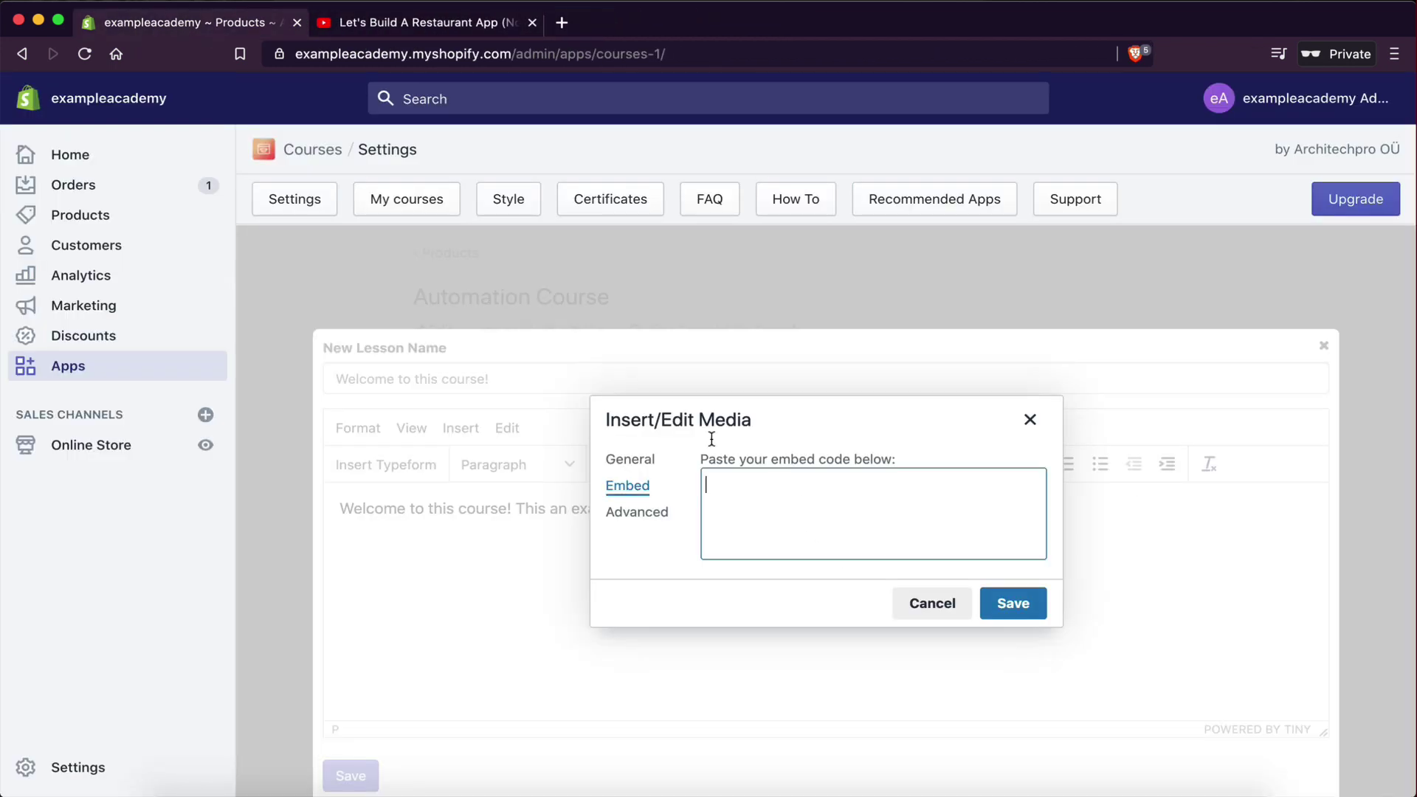
- Paste the iframe code into the Embed box and insert the video into the lesson
{"action": "key", "text": "super+v"}
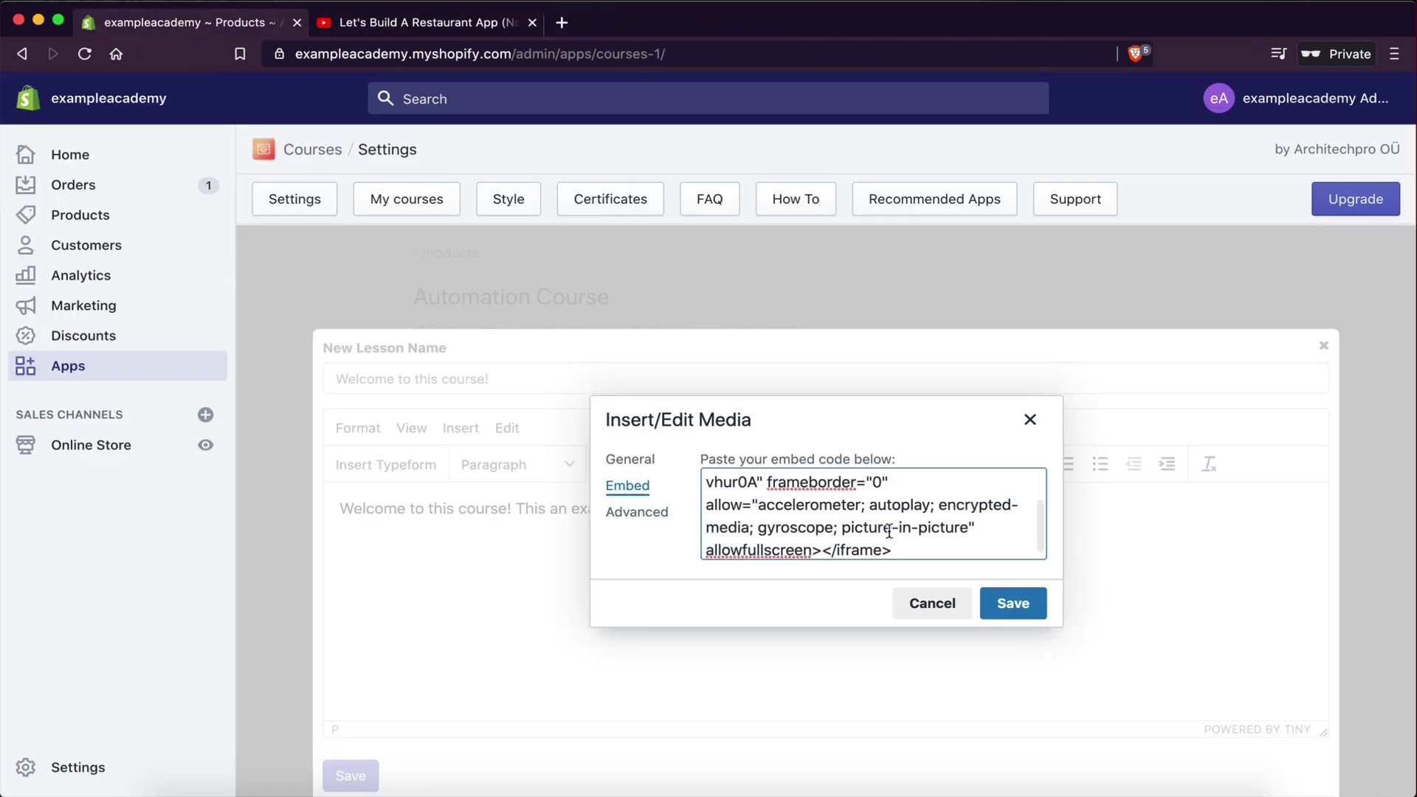
{"action": "scroll", "coordinate": [889, 532], "scroll_direction": "up", "scroll_amount": 3}
{"action": "left_click", "coordinate": [1011, 603]}
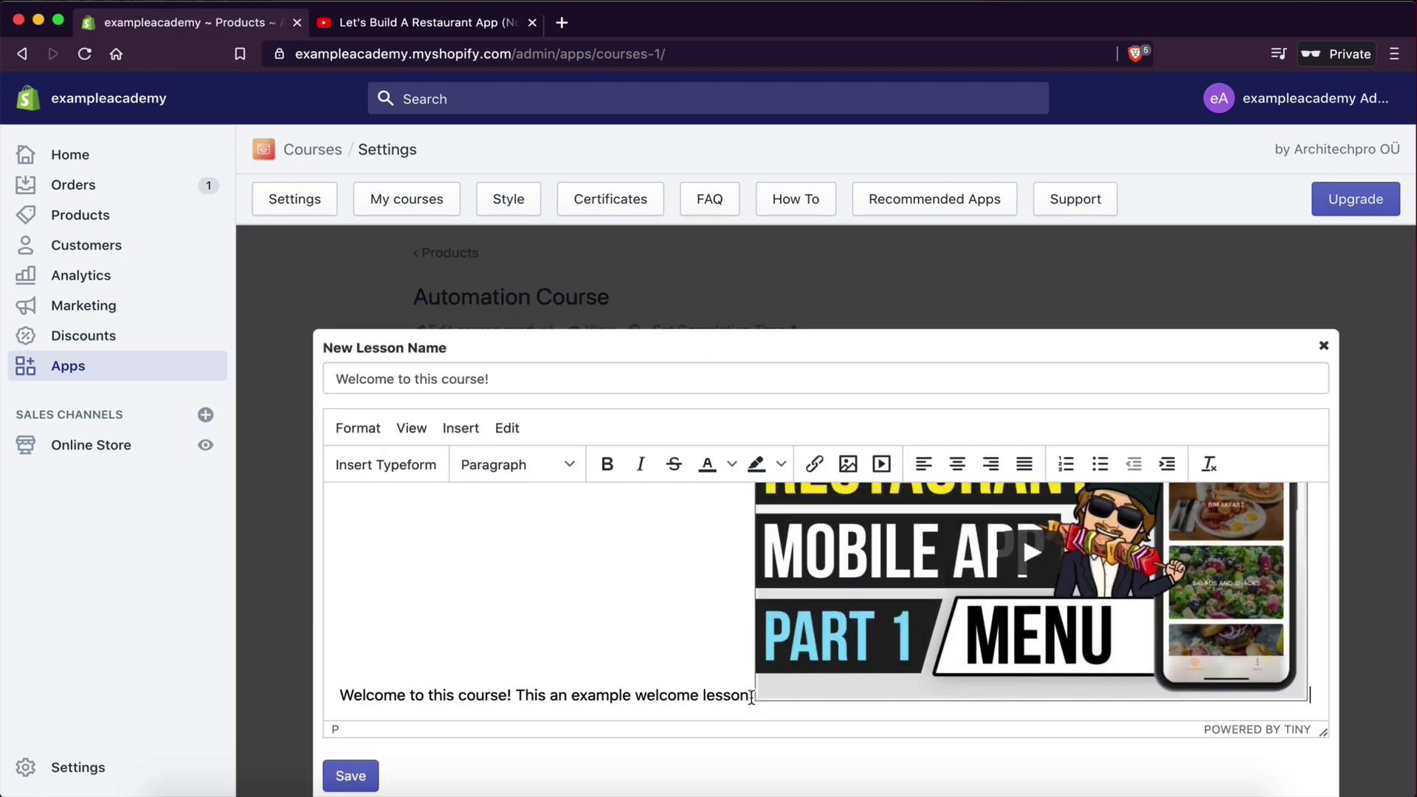
{"action": "scroll", "coordinate": [1022, 534], "scroll_direction": "up", "scroll_amount": 2}
{"action": "scroll", "coordinate": [918, 595], "scroll_direction": "down", "scroll_amount": 2}
- Move the video onto its own line below the text, save the lesson, and review it
{"action": "key", "text": "Return"}
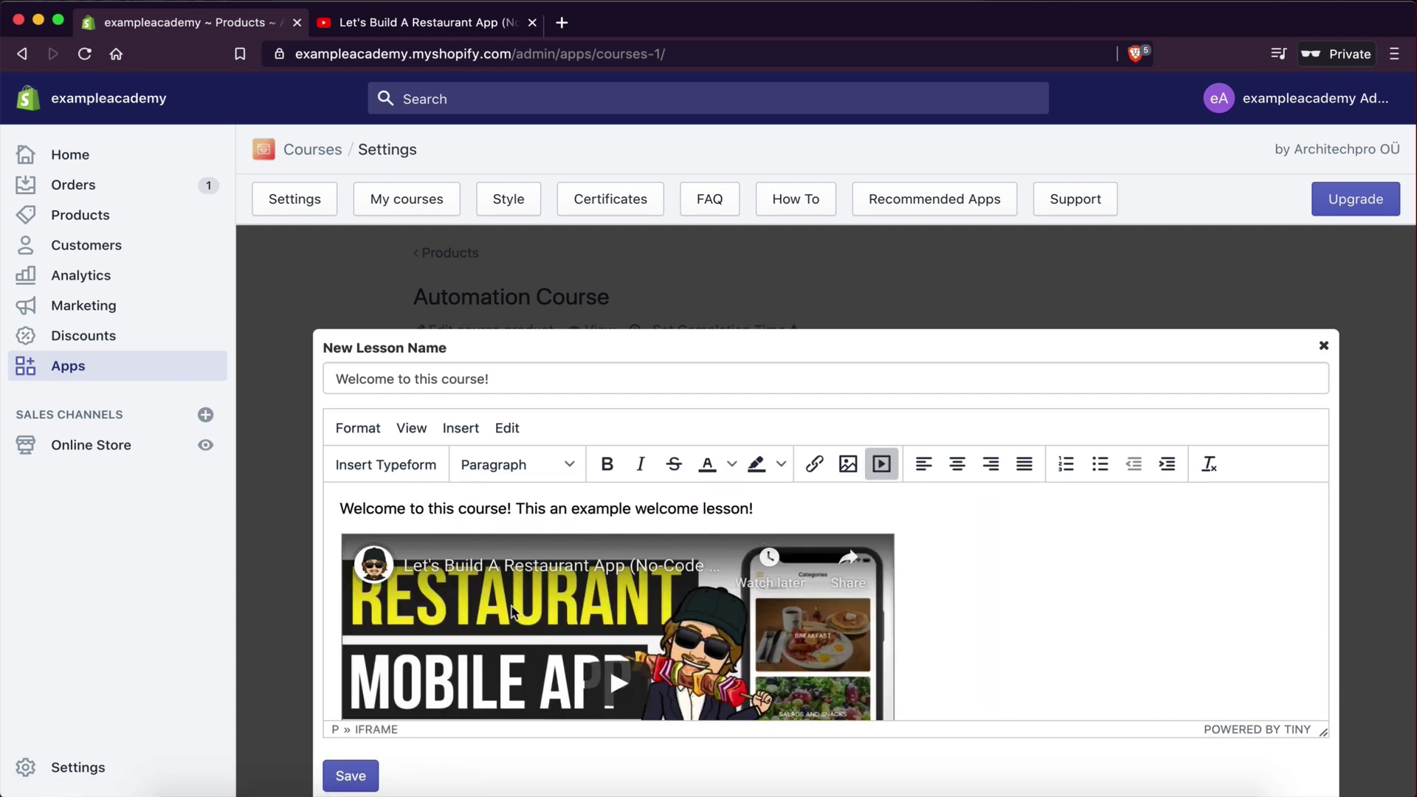
{"action": "scroll", "coordinate": [643, 583], "scroll_direction": "down", "scroll_amount": 3}
{"action": "scroll", "coordinate": [644, 583], "scroll_direction": "up", "scroll_amount": 3}
{"action": "scroll", "coordinate": [921, 557], "scroll_direction": "down", "scroll_amount": 3}
{"action": "scroll", "coordinate": [921, 556], "scroll_direction": "up", "scroll_amount": 3}
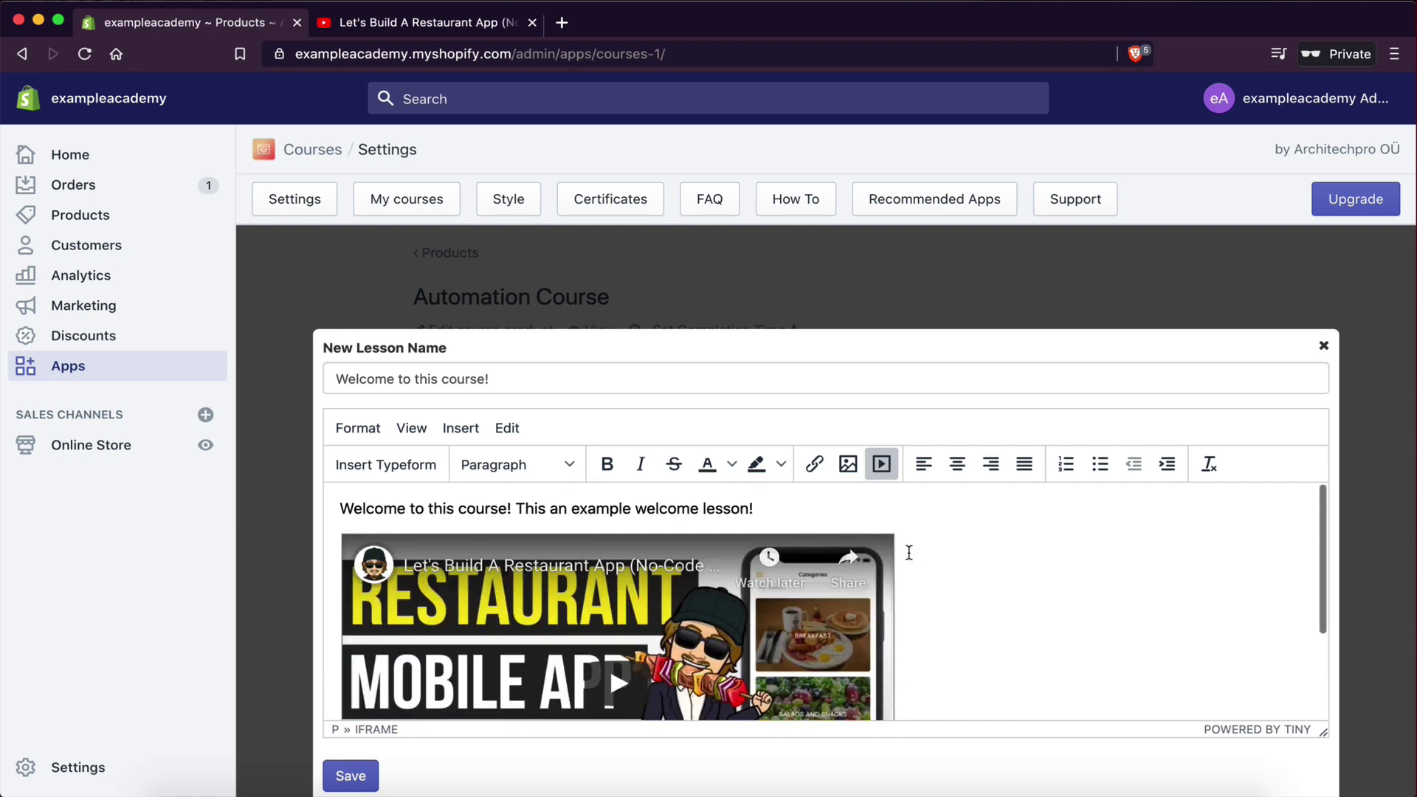
{"action": "left_click", "coordinate": [352, 774]}
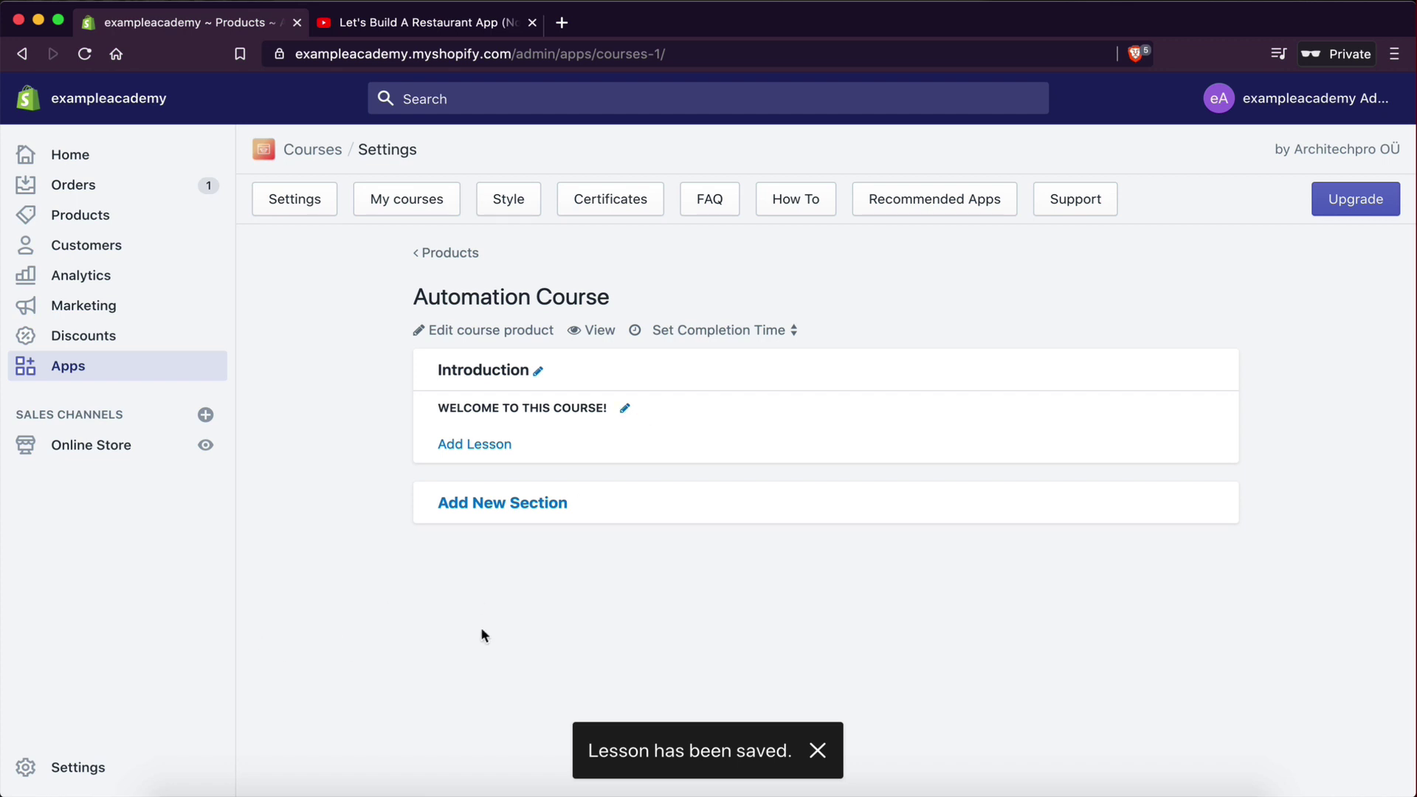
{"action": "left_click", "coordinate": [625, 410]}
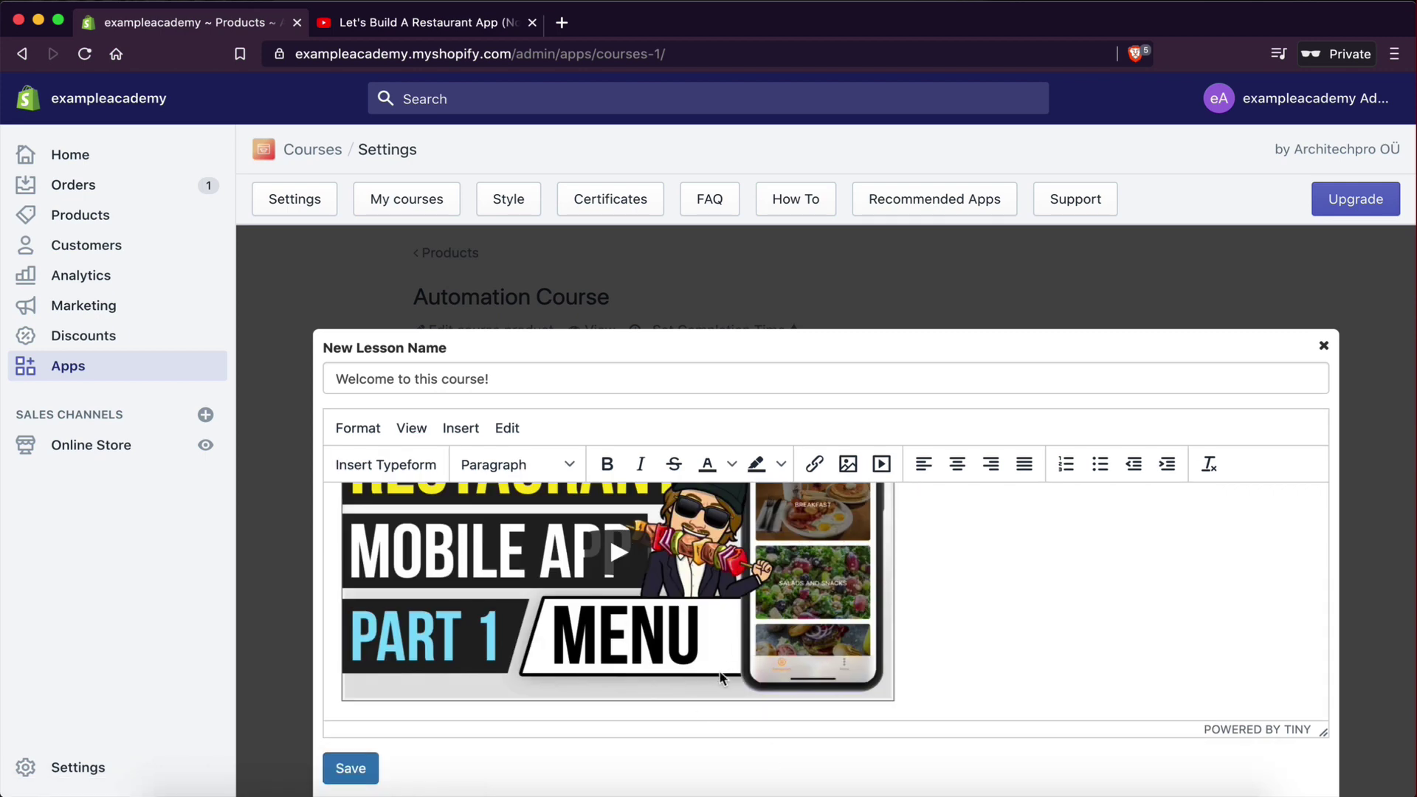
{"action": "left_click", "coordinate": [1324, 347]}
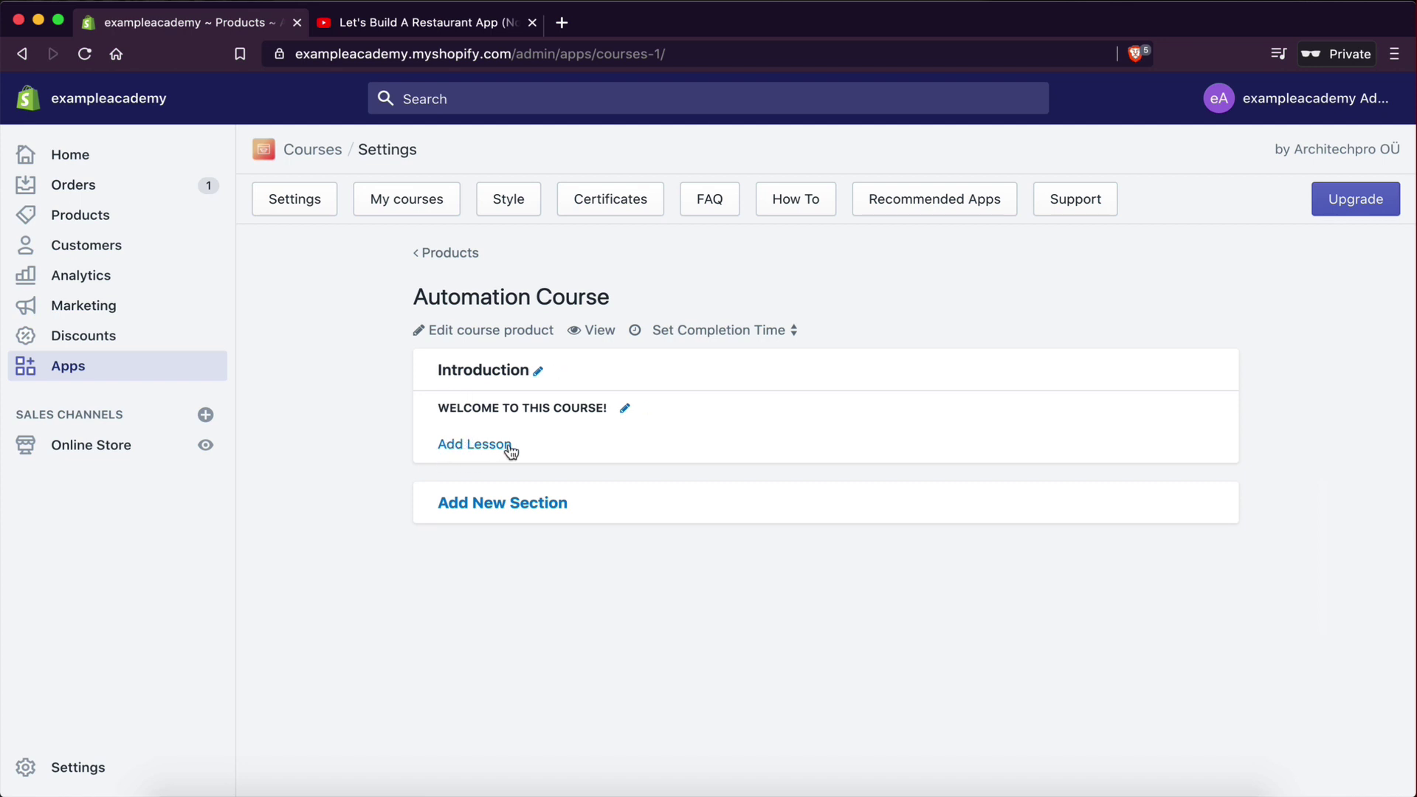
- Add a new section and name it 'What tools we are going to be using'
{"action": "left_click", "coordinate": [496, 504]}
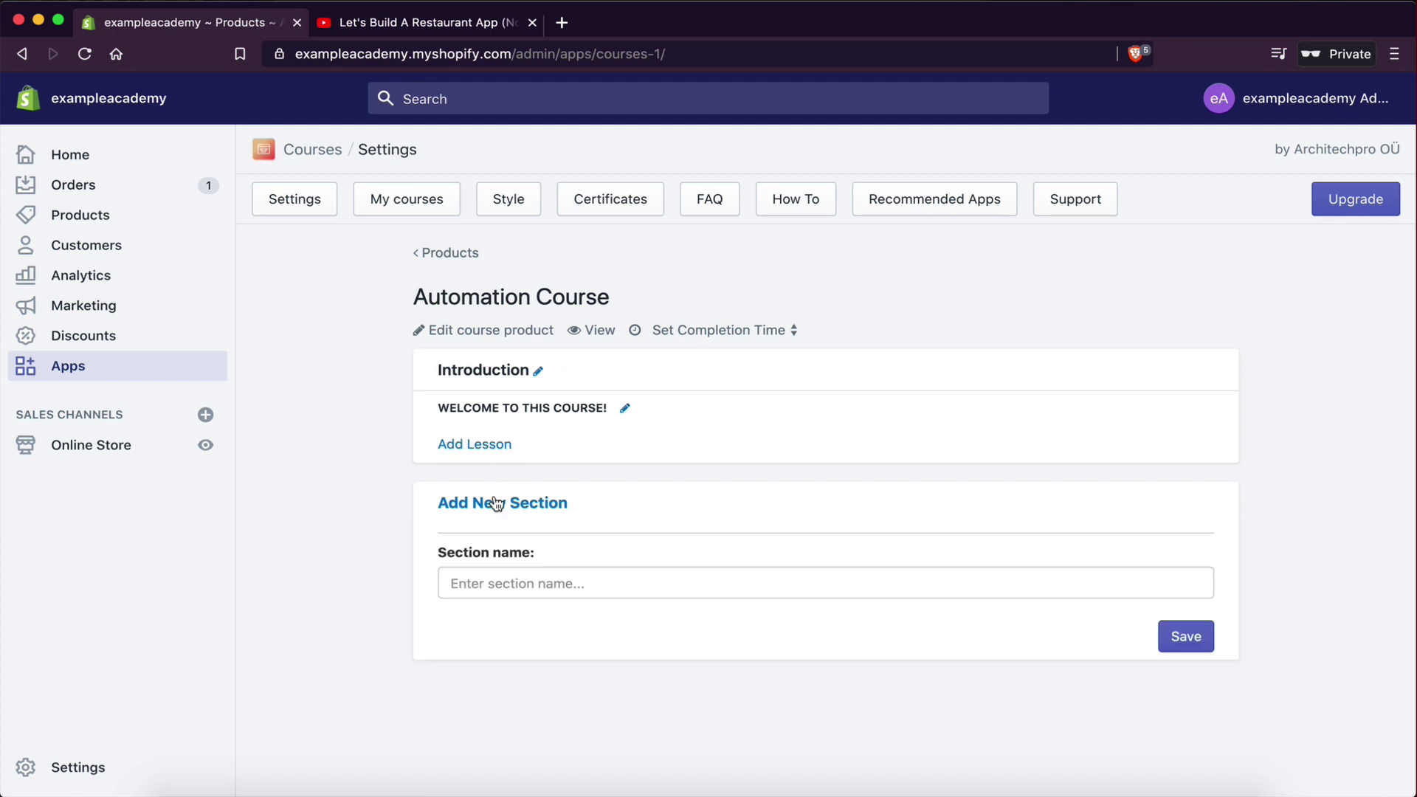
{"action": "left_click", "coordinate": [474, 580]}
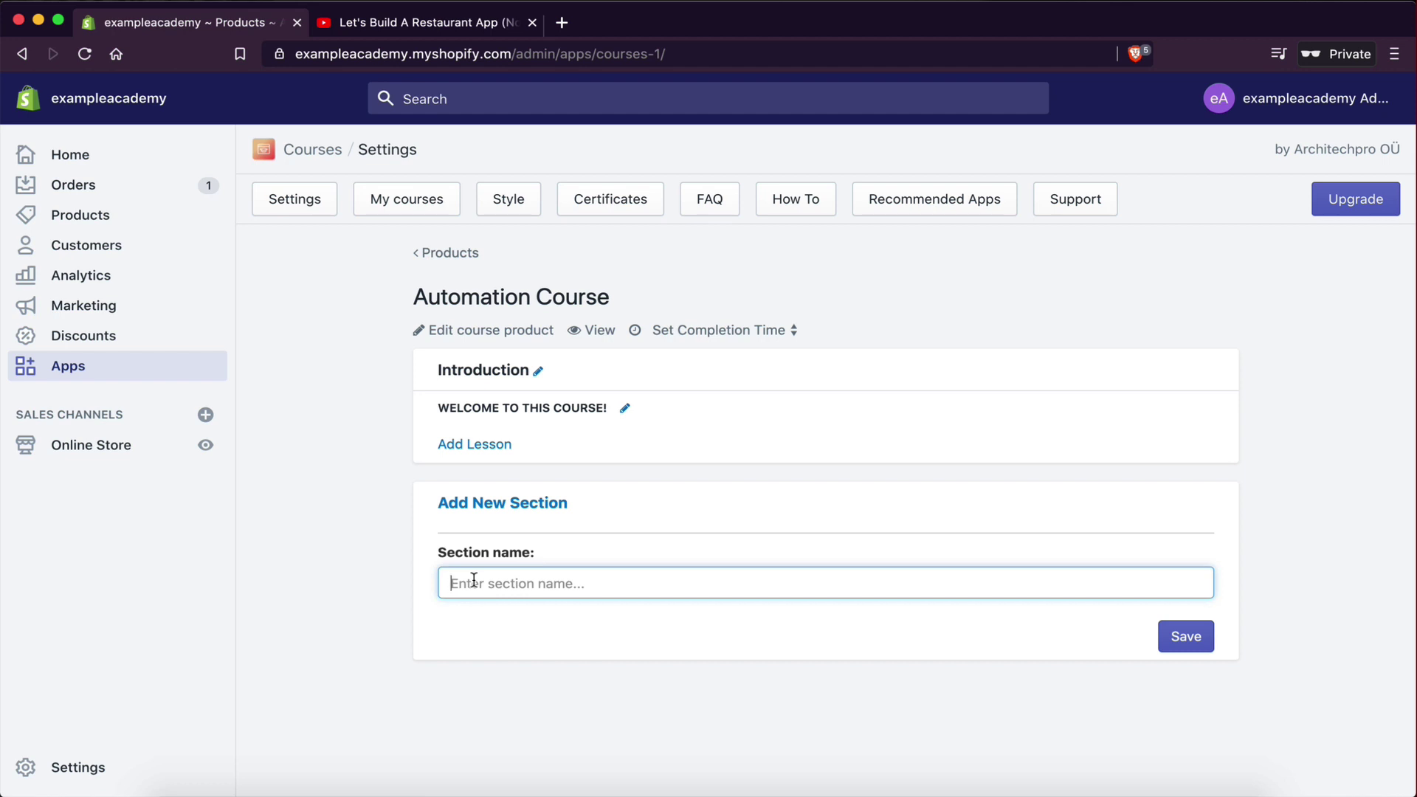
{"action": "type", "text": "Pa"}
{"action": "key", "text": "BackSpace"}
{"action": "type", "text": "P"}
{"action": "key", "text": "BackSpace"}
{"action": "key", "text": "BackSpace"}
{"action": "key", "text": "BackSpace"}
{"action": "key", "text": "BackSpace"}
{"action": "key", "text": "BackSpace"}
{"action": "key", "text": "BackSpace"}
{"action": "key", "text": "BackSpace"}
{"action": "key", "text": "BackSpace"}
{"action": "key", "text": "BackSpace"}
{"action": "key", "text": "BackSpace"}
{"action": "key", "text": "BackSpace"}
{"action": "key", "text": "BackSpace"}
{"action": "type", "text": "What tools we are going to be using"}
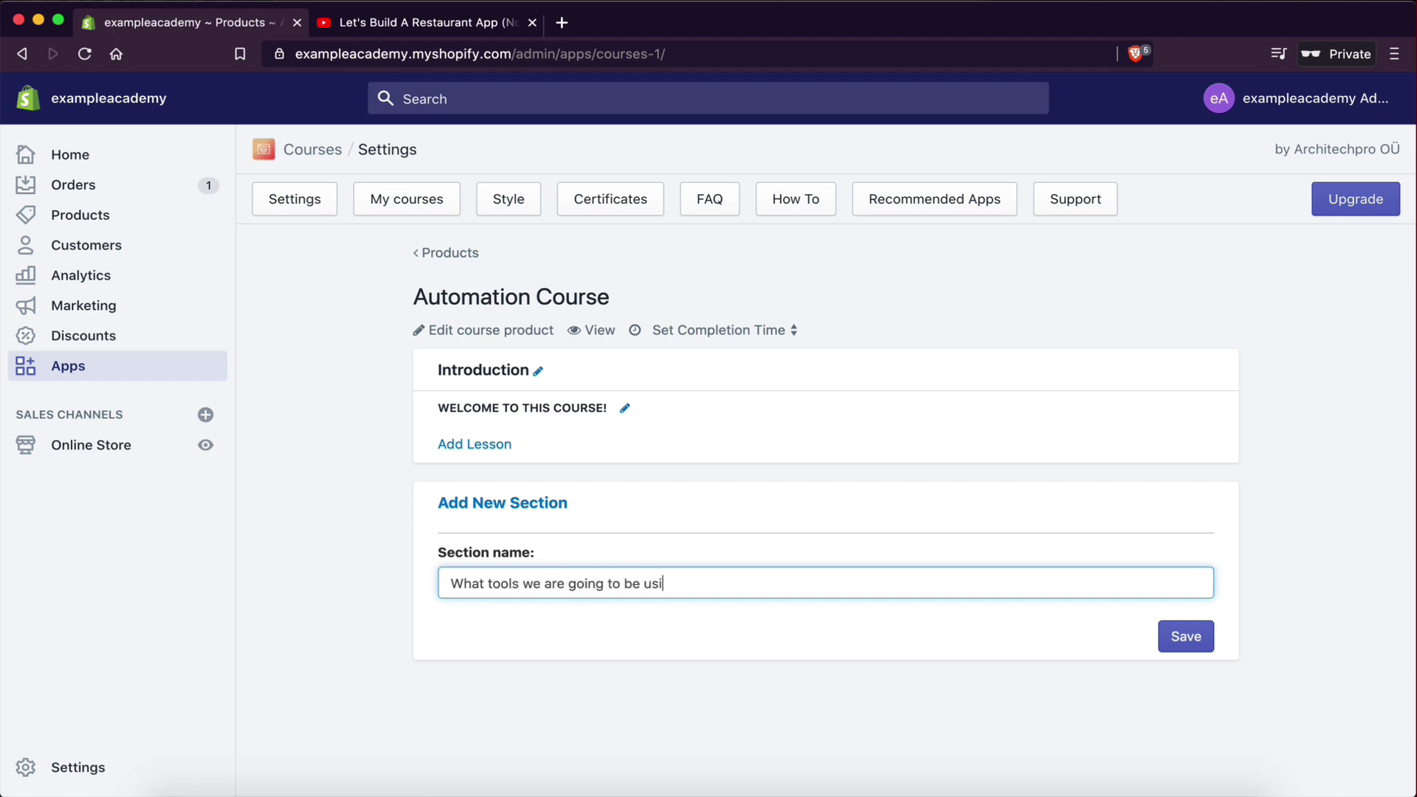
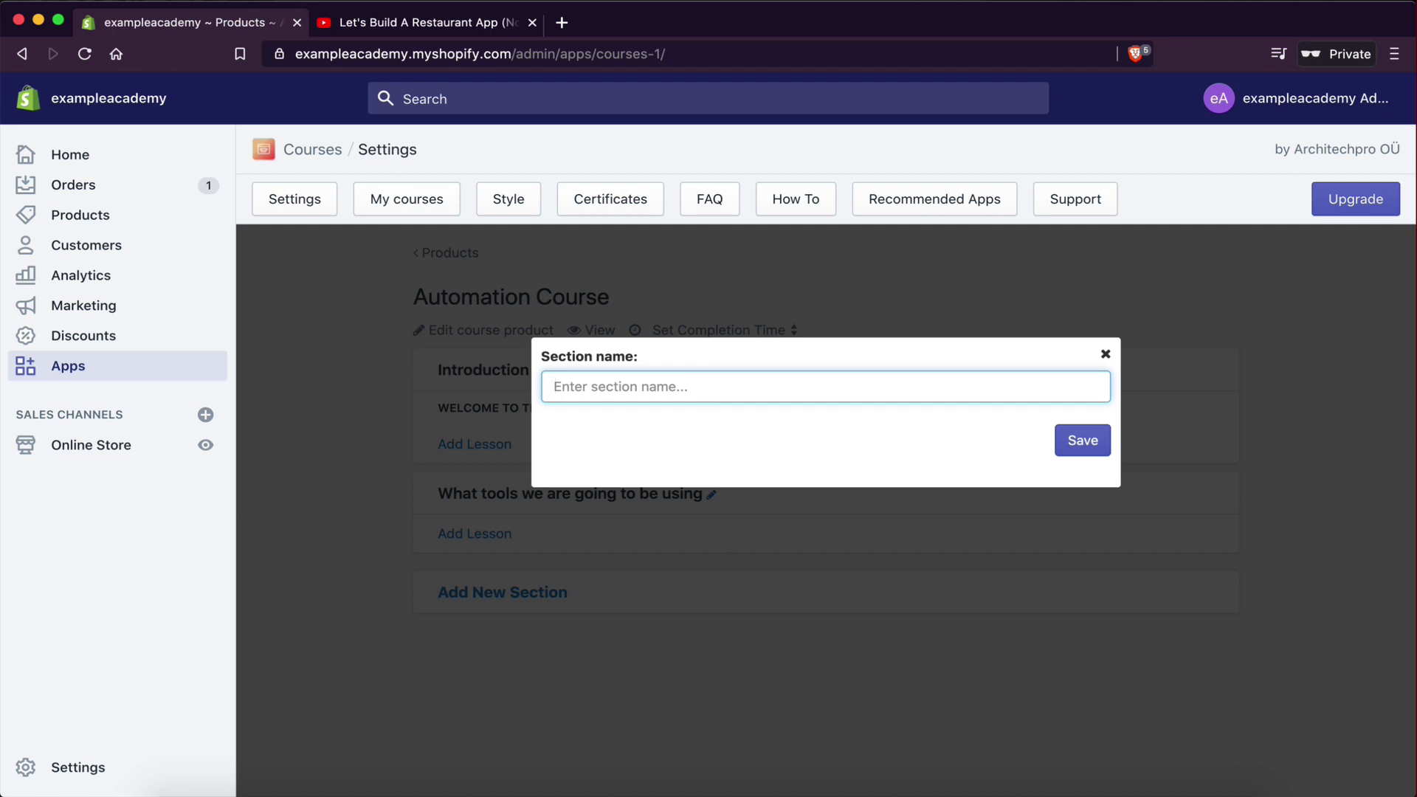
- Name the section 'Section 2' and add a lesson titled 'The tools we are going to be using'
{"action": "type", "text": "Section 2"}
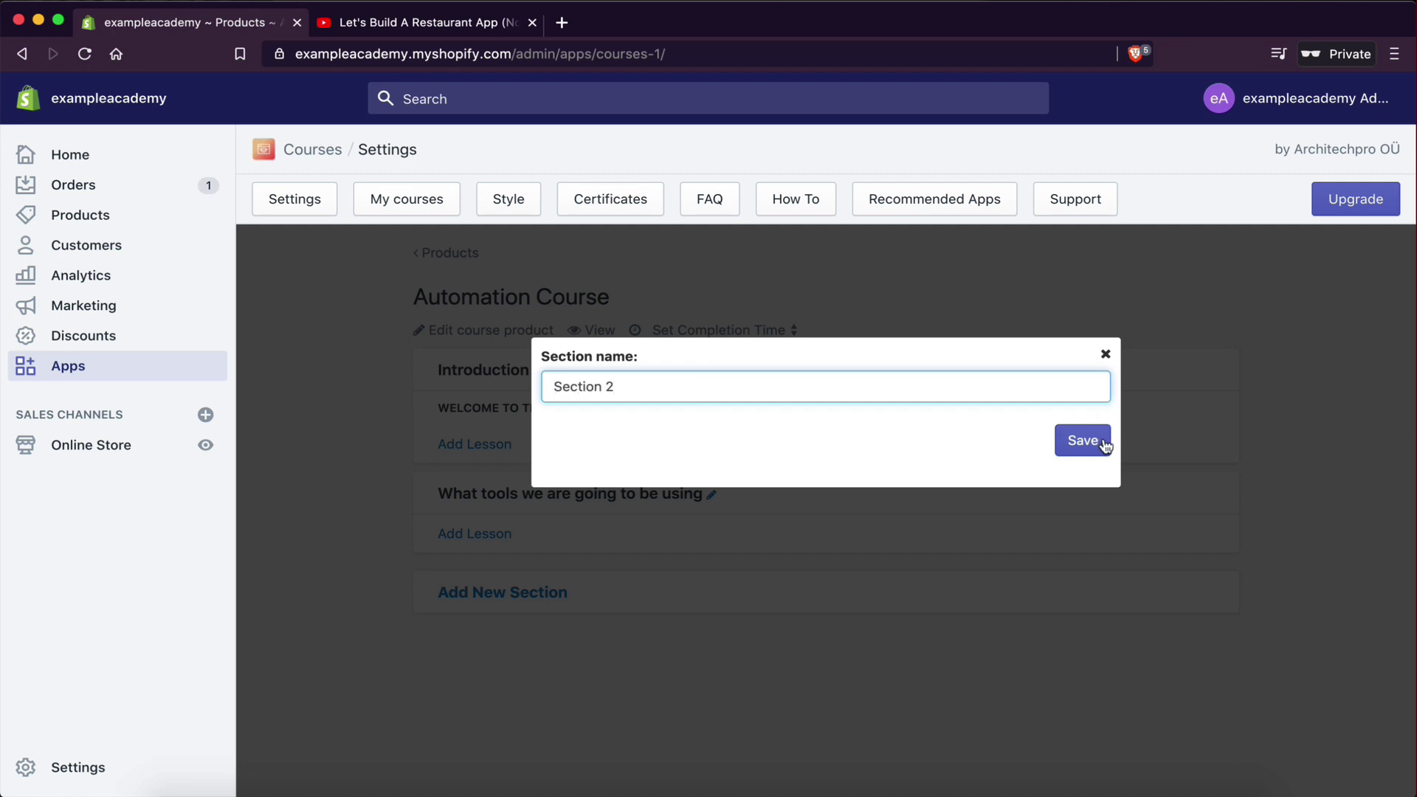
{"action": "left_click", "coordinate": [1083, 441]}
{"action": "left_click", "coordinate": [496, 543]}
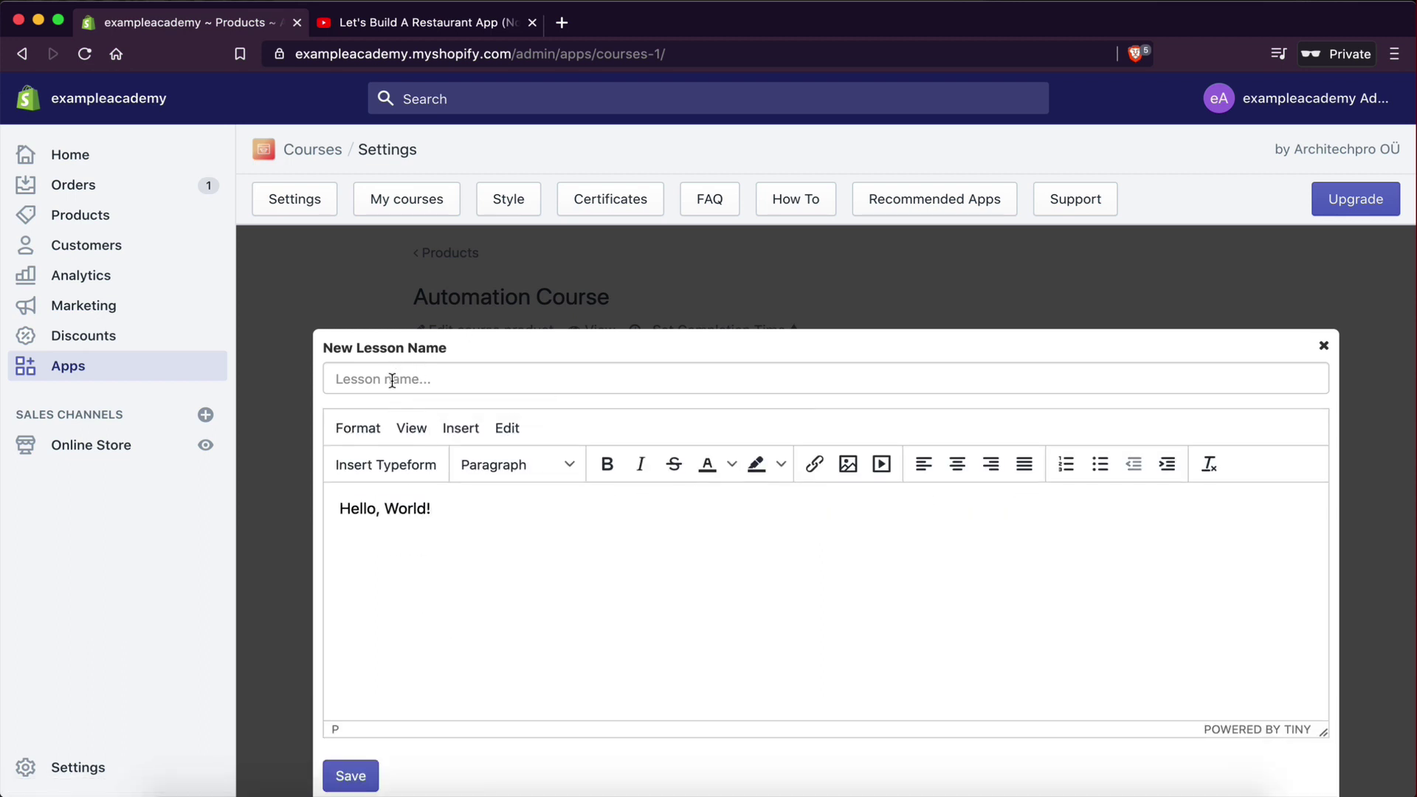
{"action": "left_click", "coordinate": [347, 378]}
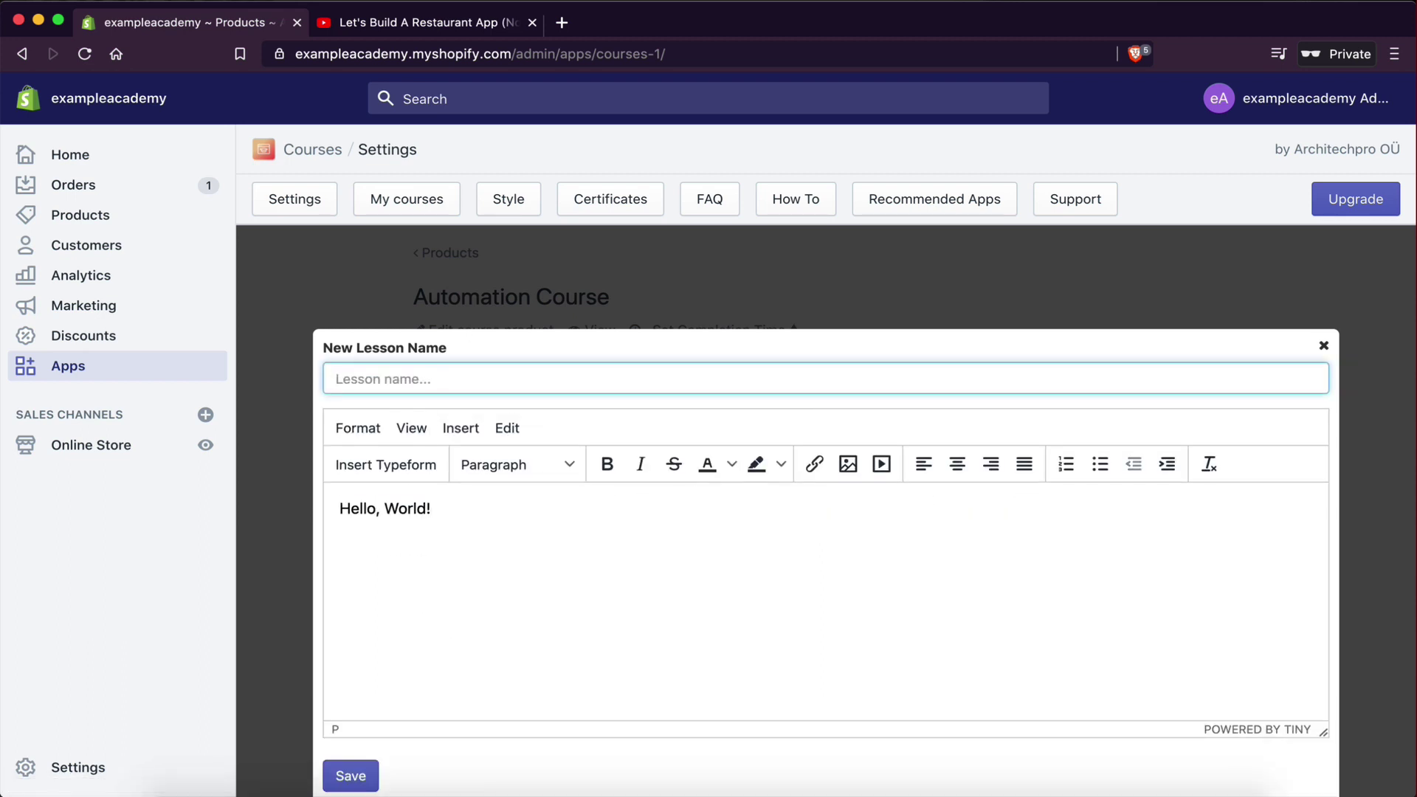
{"action": "type", "text": "The "}
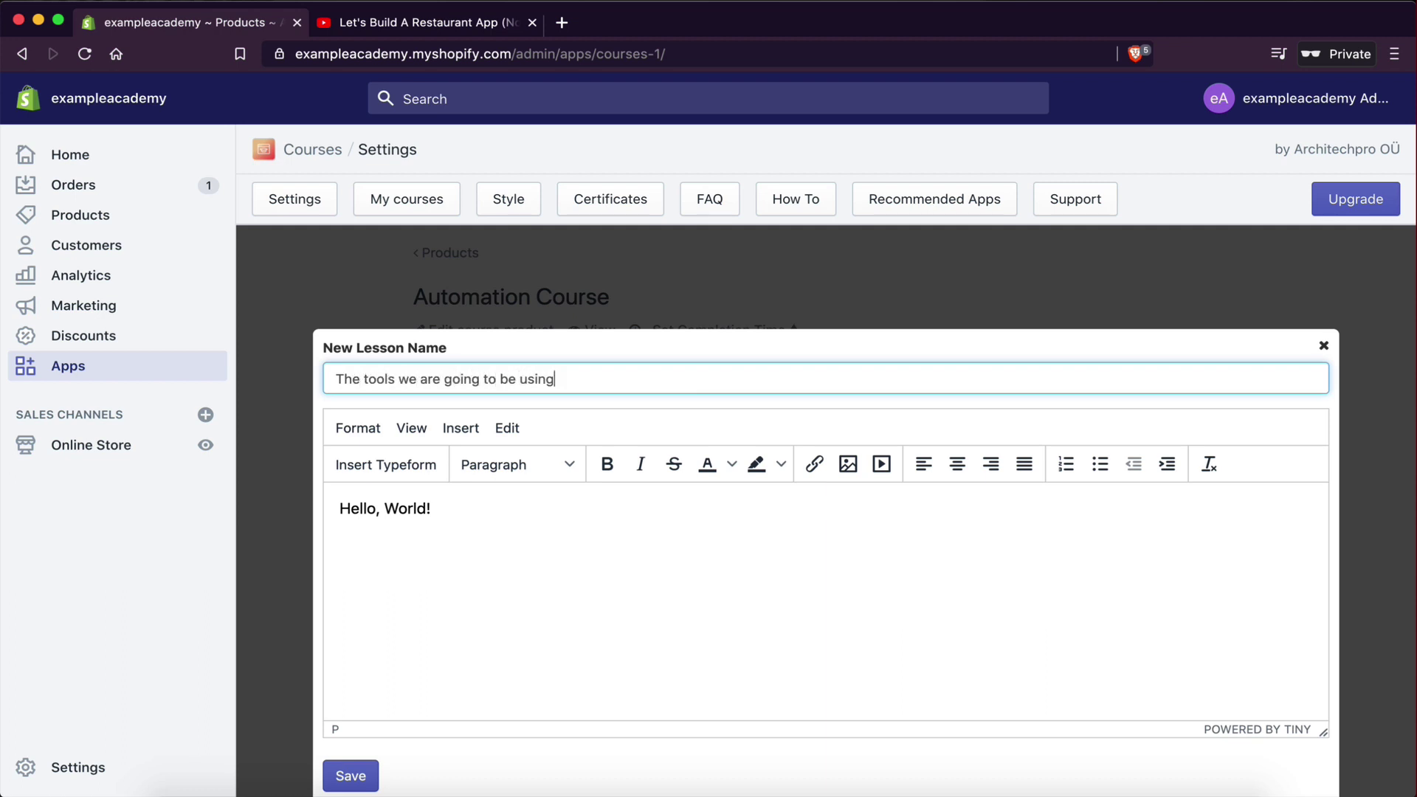
{"action": "type", "text": "tools we are going to be using"}
- Replace the lesson's placeholder body with an intro sentence about the tools video
{"action": "left_click", "coordinate": [317, 525]}
{"action": "key", "text": "super+a"}
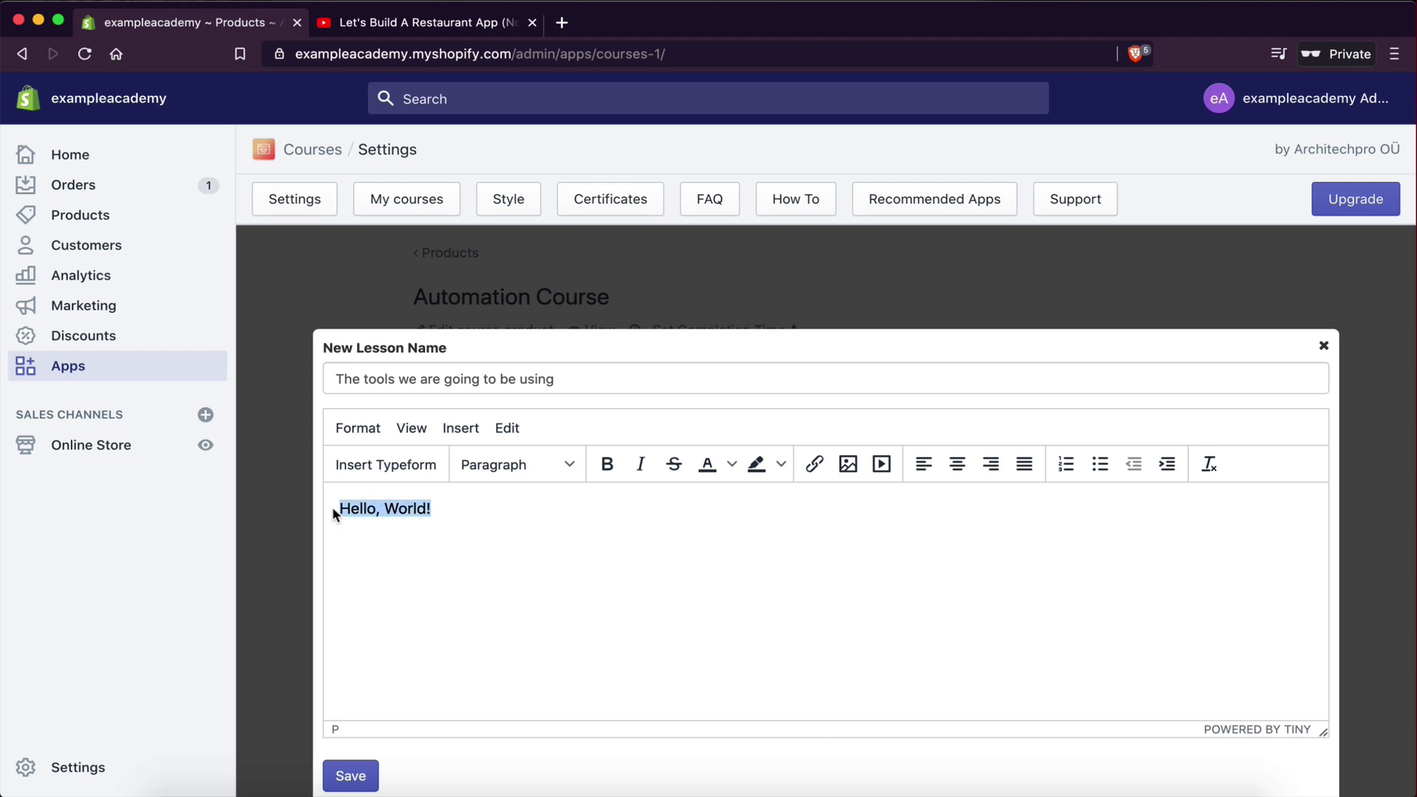
{"action": "type", "text": "Hr"}
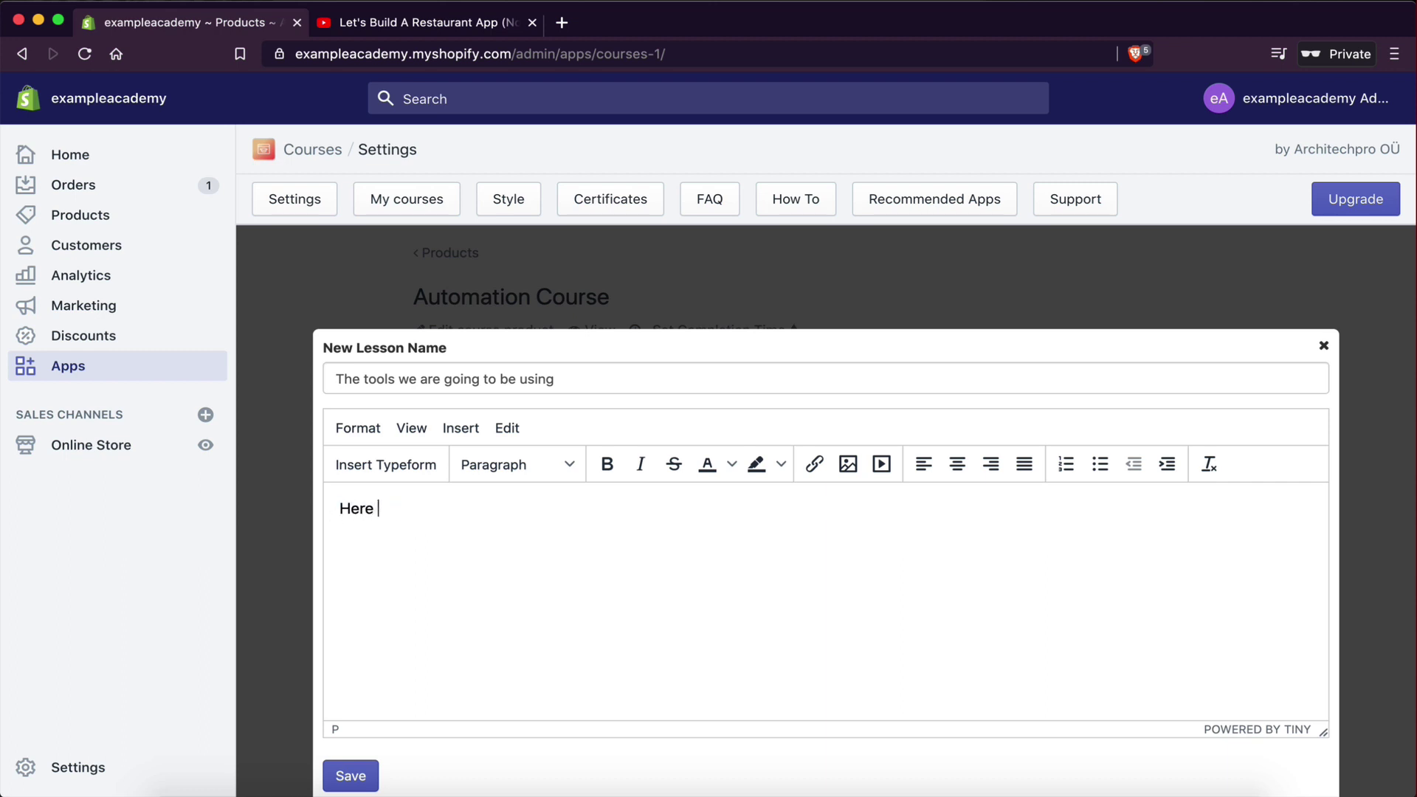
{"action": "type", "text": "re is a video with al"}
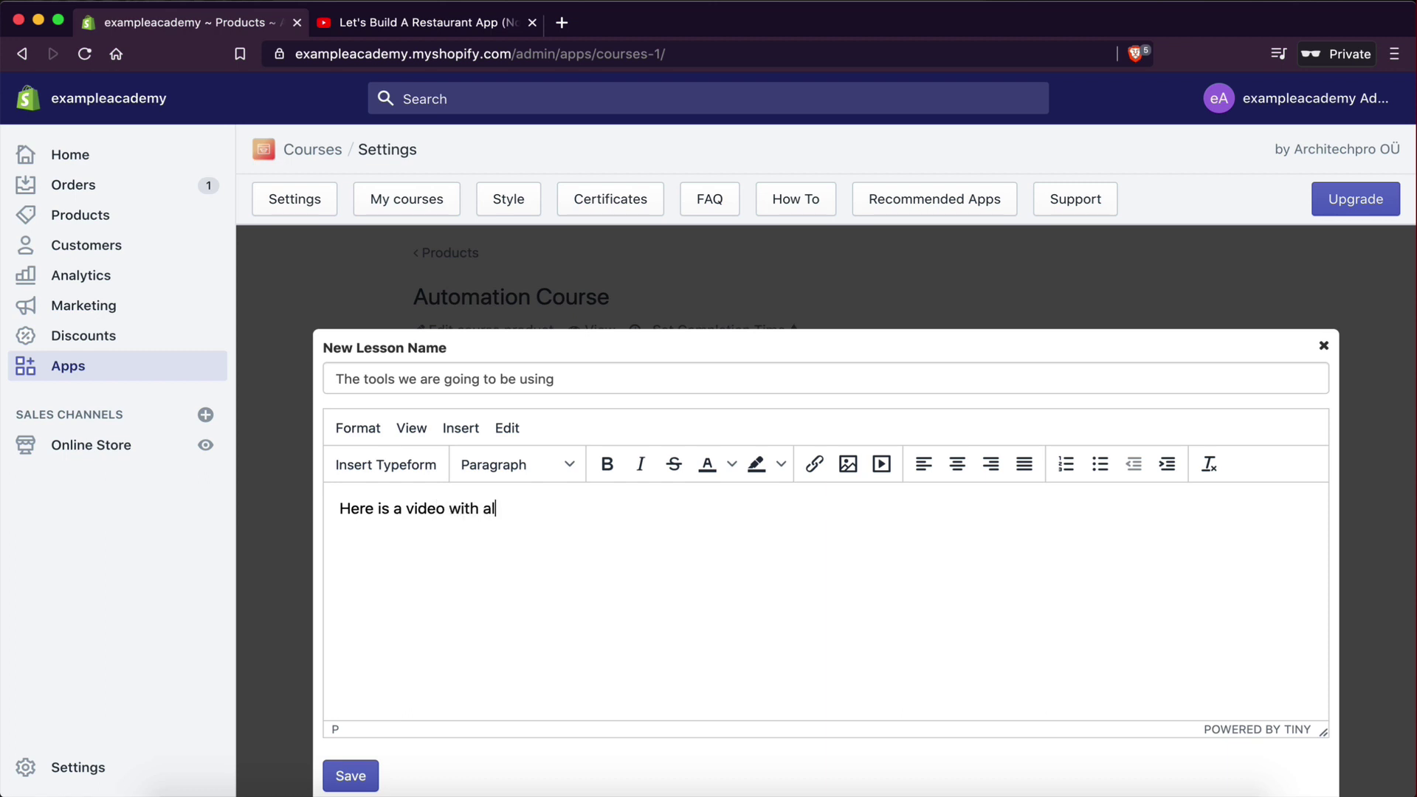
{"action": "type", "text": "l the tools we are going to be using in or"}
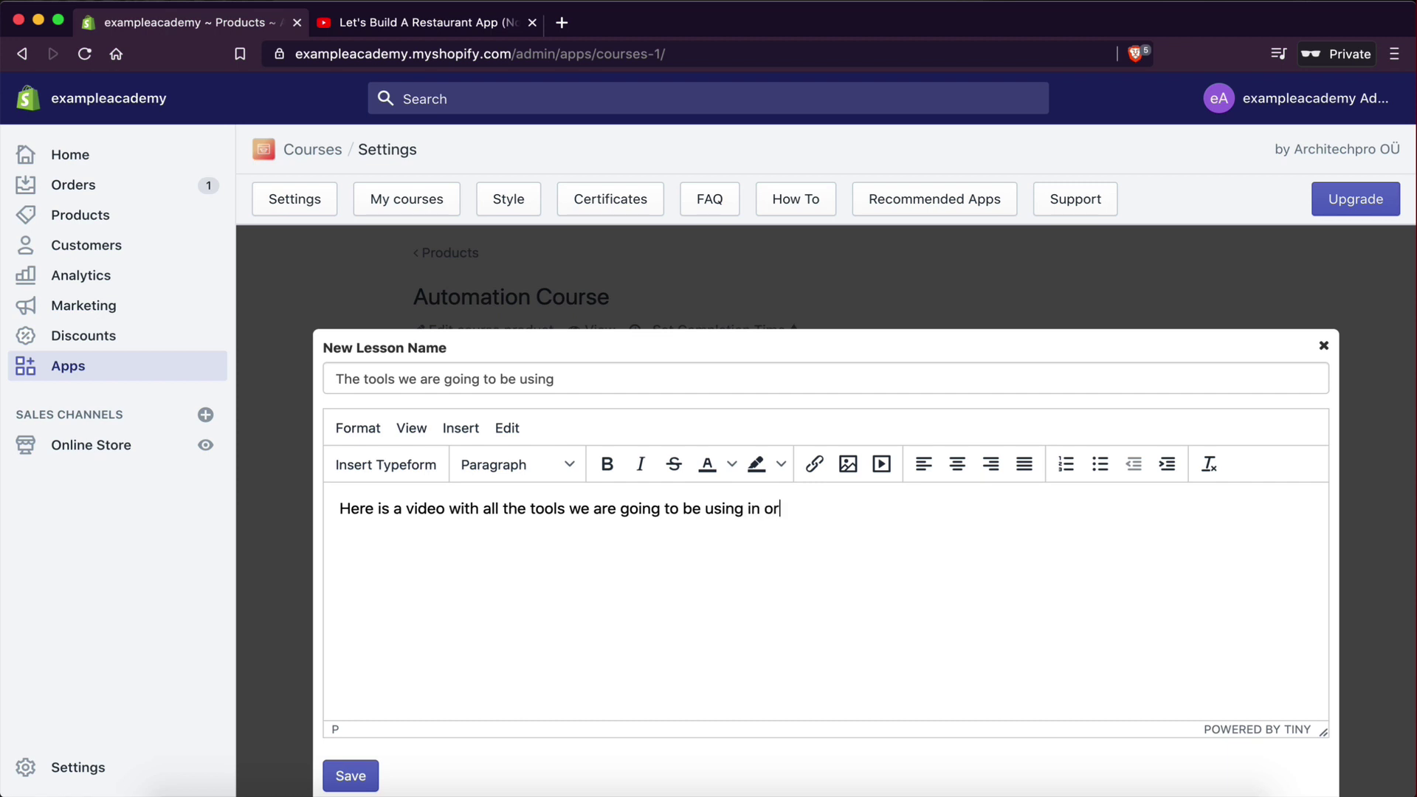
{"action": "type", "text": "der to create our restaurant app"}
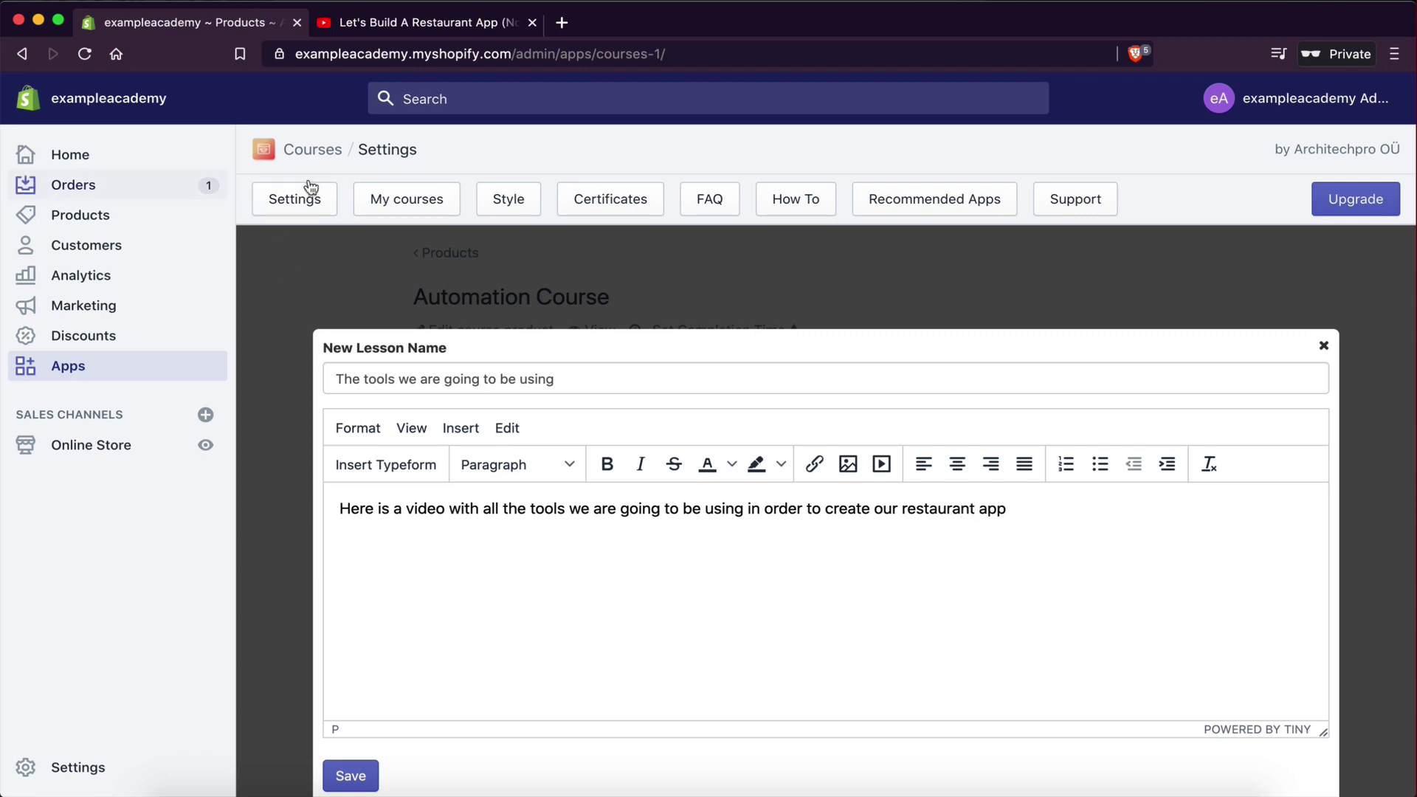
- Open the Restaurant App Part 2 video on YouTube and copy its embed code
{"action": "left_click", "coordinate": [443, 22]}
{"action": "left_click", "coordinate": [464, 237]}
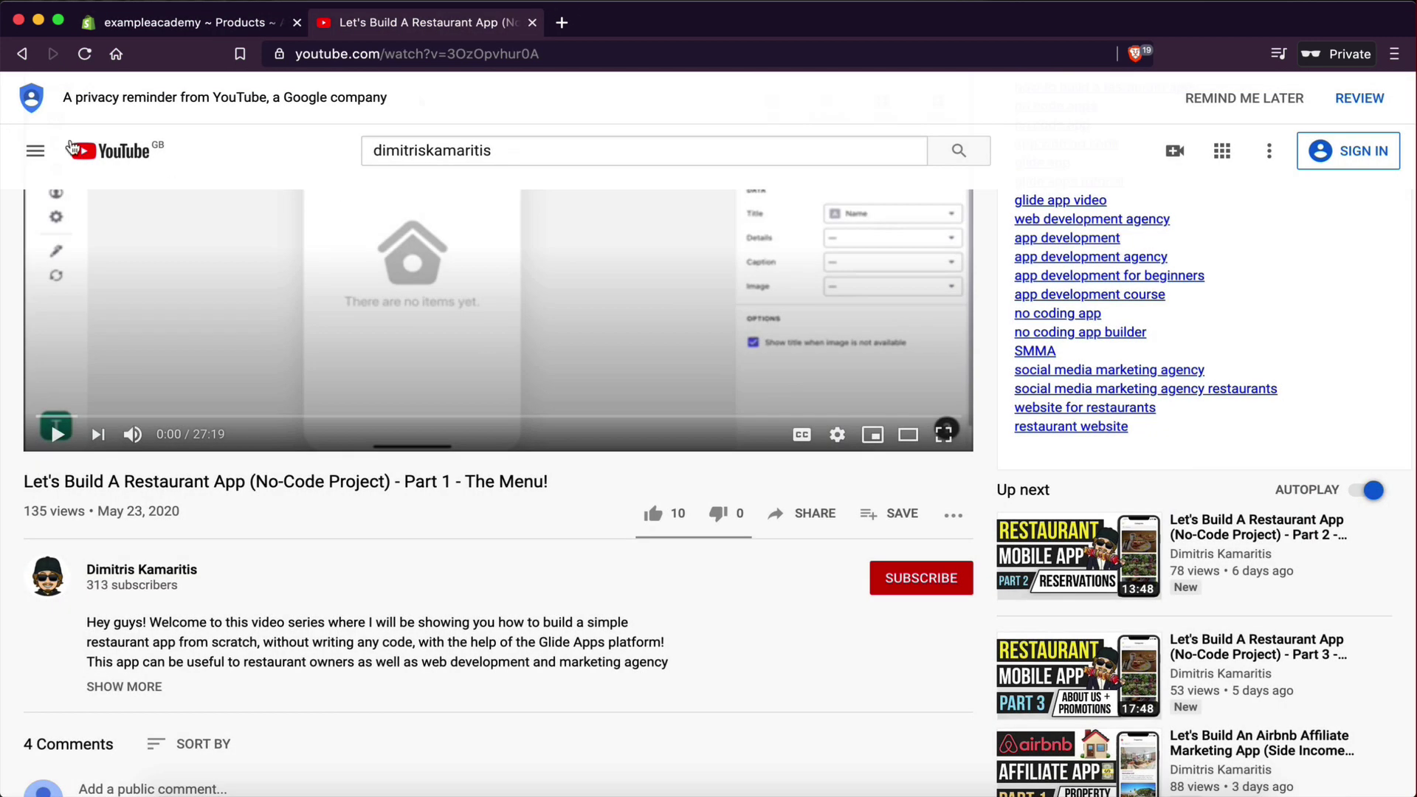
{"action": "left_click", "coordinate": [22, 56]}
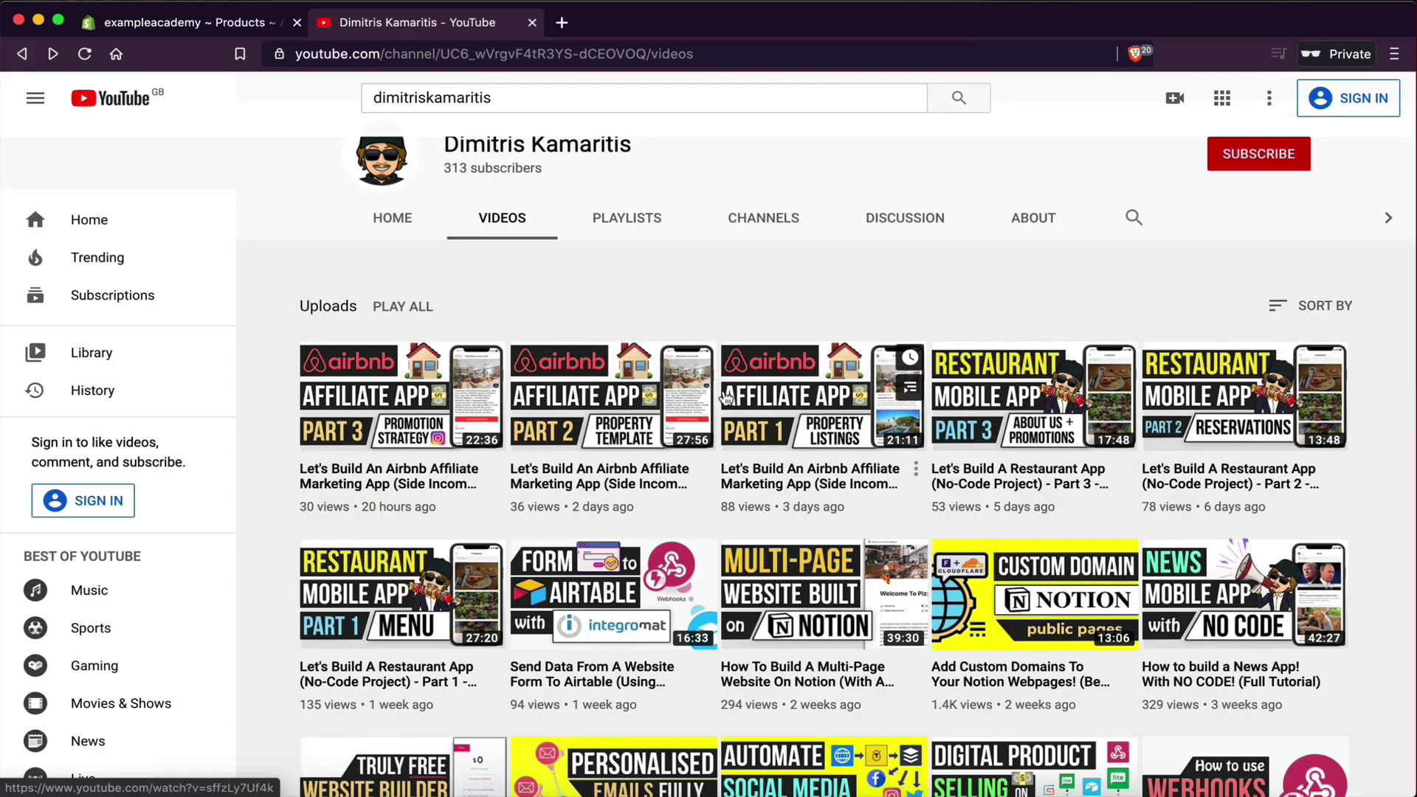
{"action": "scroll", "coordinate": [1228, 295], "scroll_direction": "down", "scroll_amount": 3}
{"action": "left_click", "coordinate": [1229, 296]}
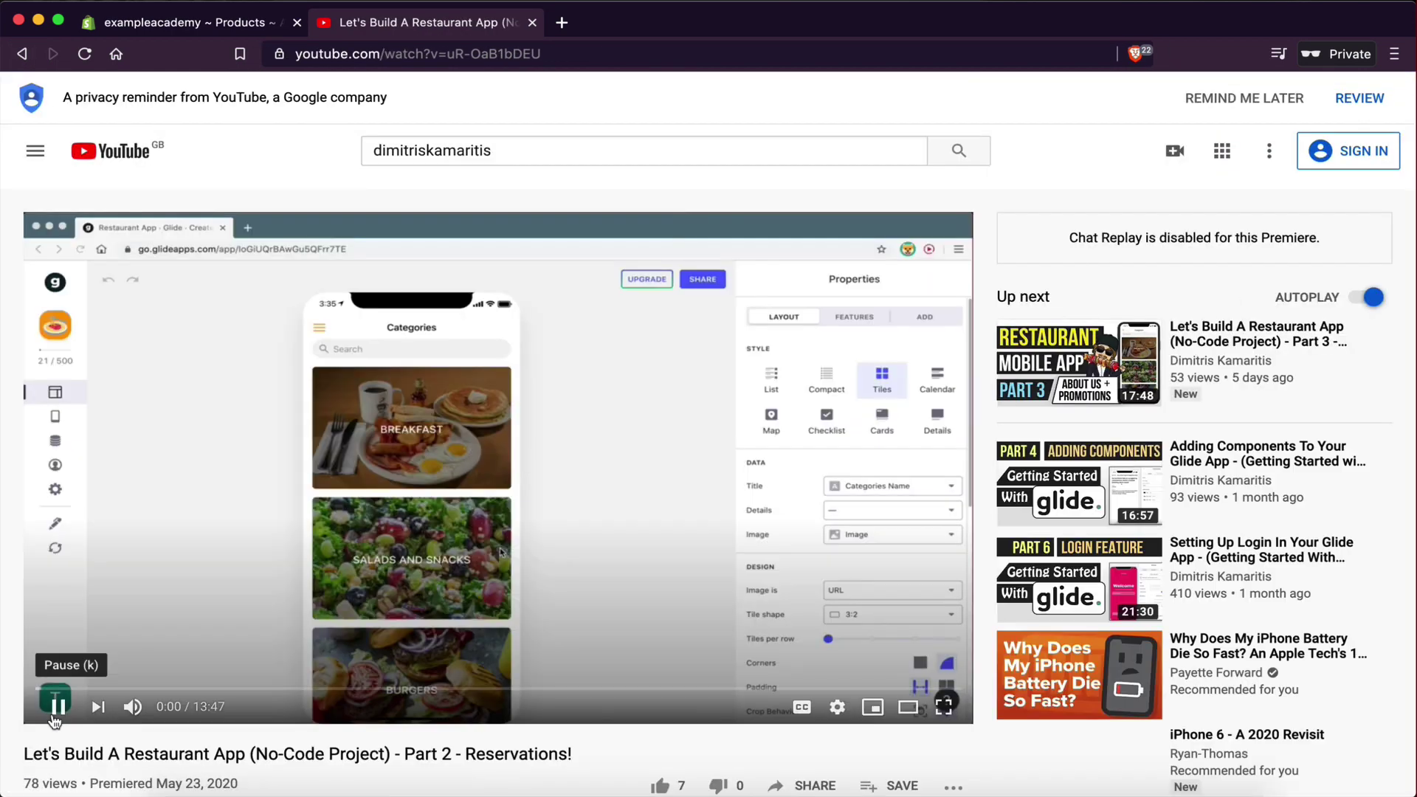
{"action": "left_click", "coordinate": [56, 707]}
{"action": "scroll", "coordinate": [439, 642], "scroll_direction": "down", "scroll_amount": 1}
{"action": "scroll", "coordinate": [439, 642], "scroll_direction": "down", "scroll_amount": 3}
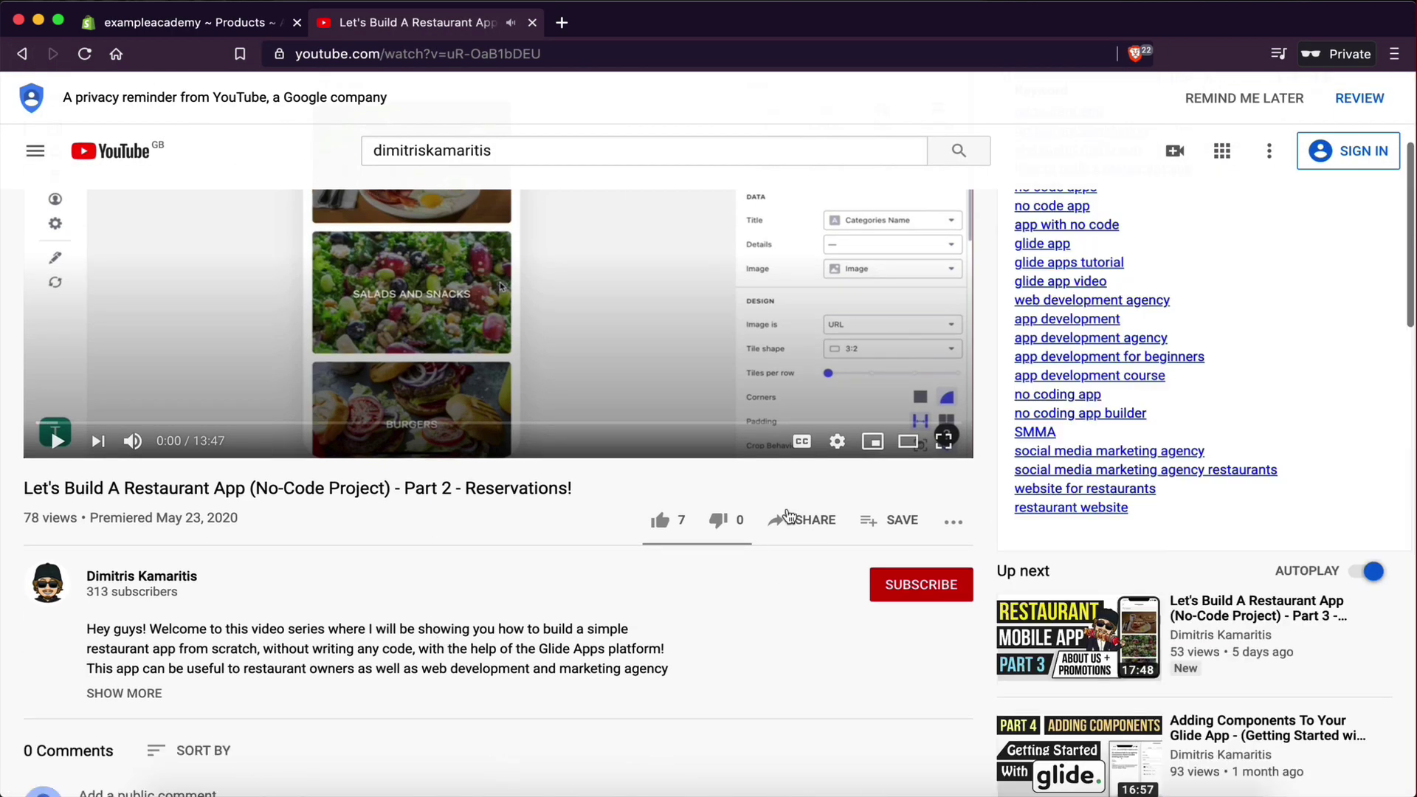
{"action": "left_click", "coordinate": [806, 520]}
{"action": "left_click", "coordinate": [512, 376]}
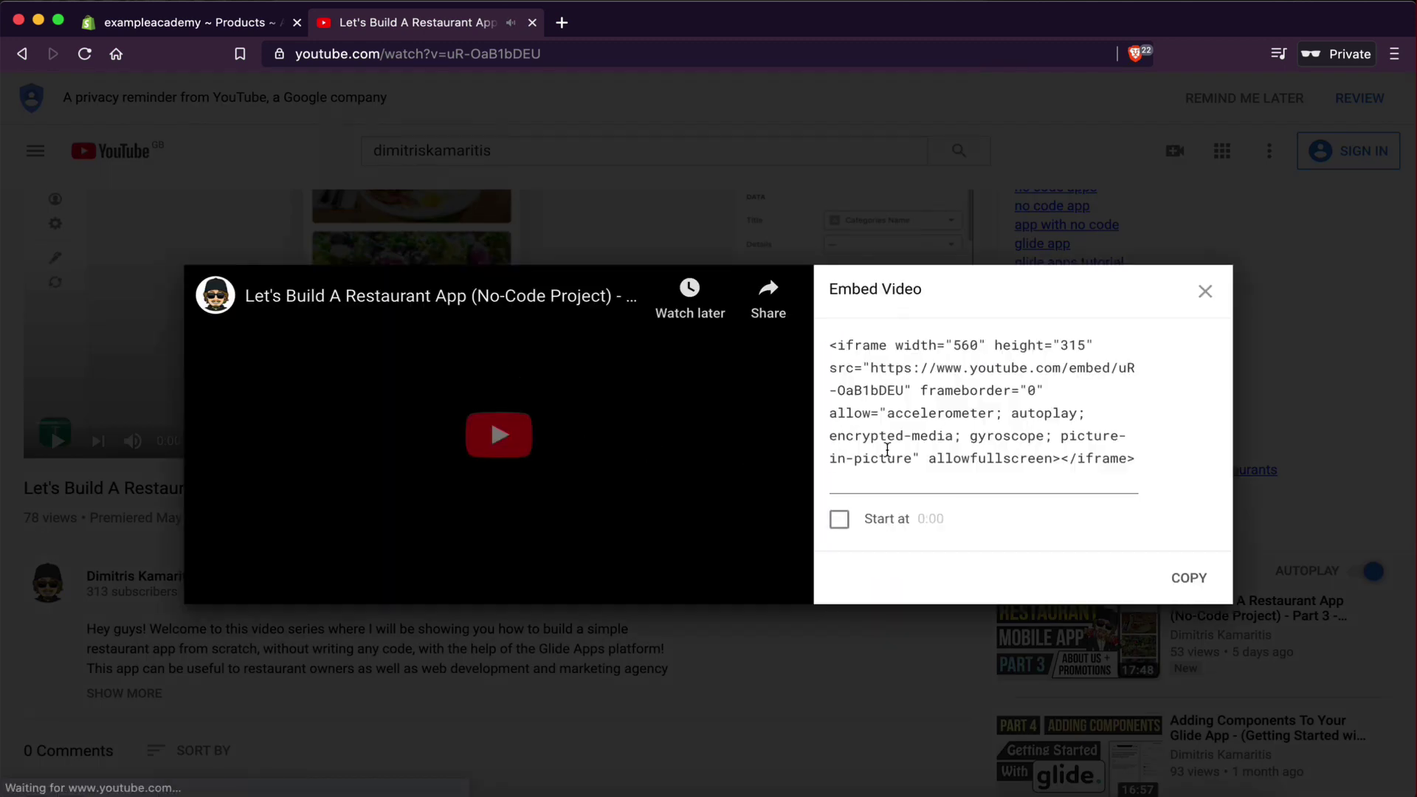
- Embed the copied code in the lesson via Insert > Media and save the lesson
{"action": "left_click", "coordinate": [240, 28]}
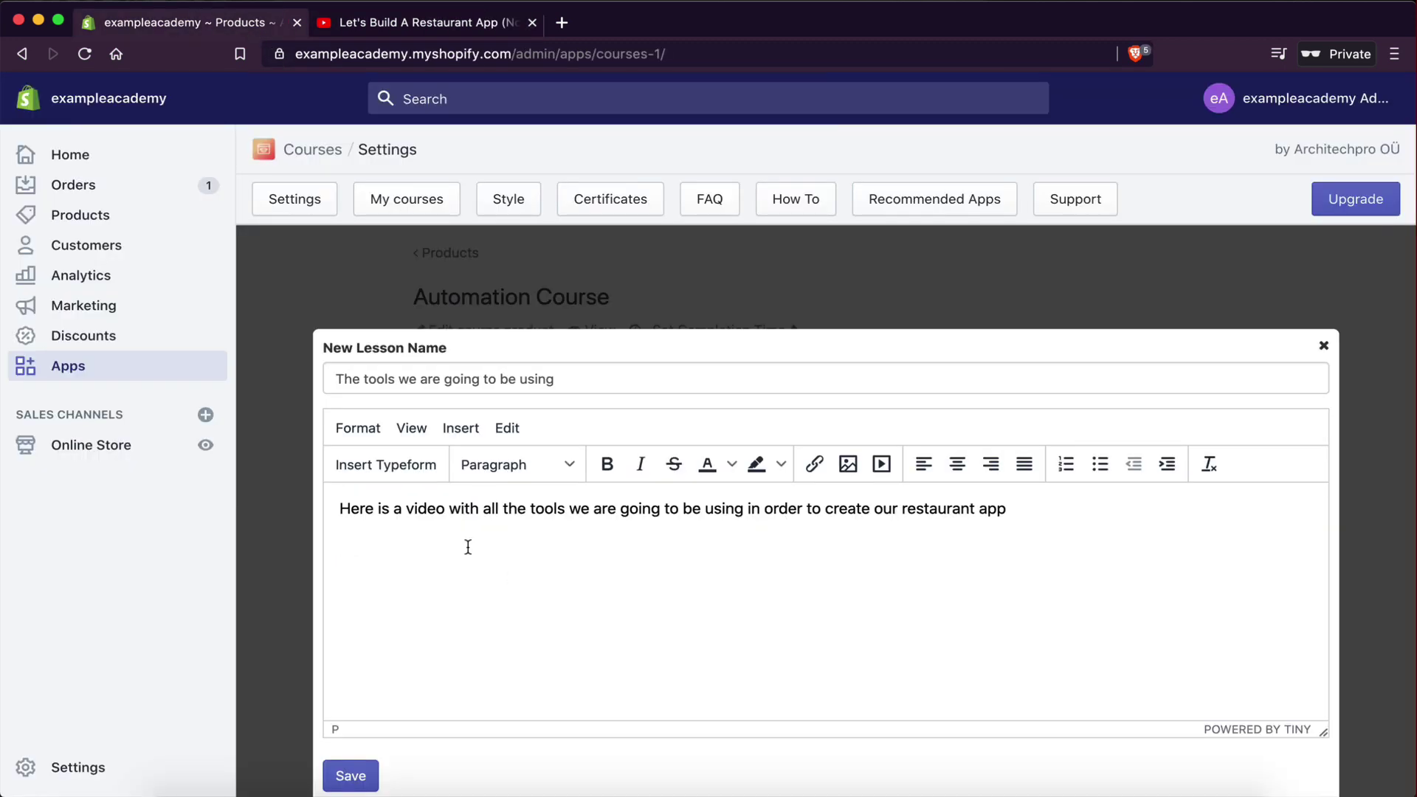
{"action": "left_click", "coordinate": [451, 428]}
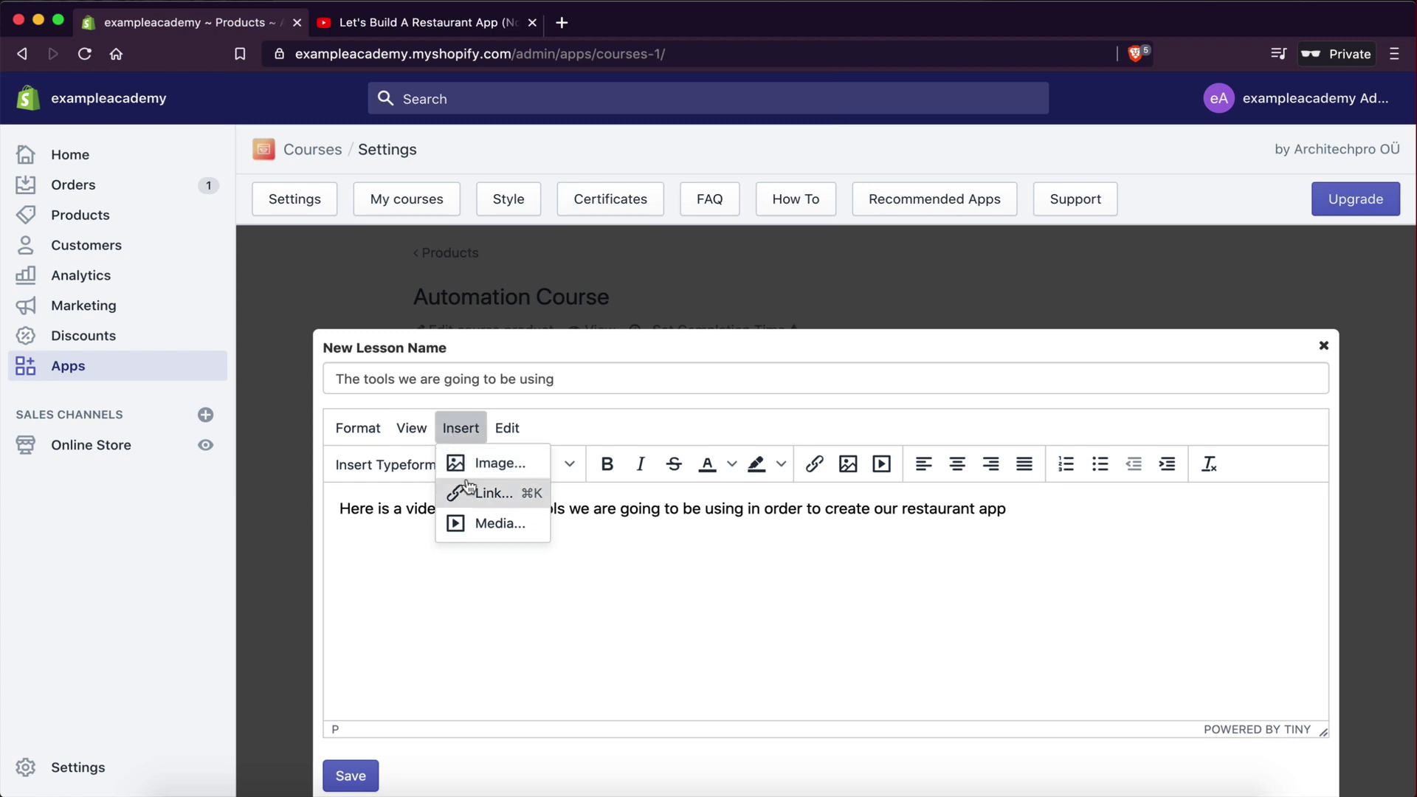
{"action": "left_click", "coordinate": [468, 521]}
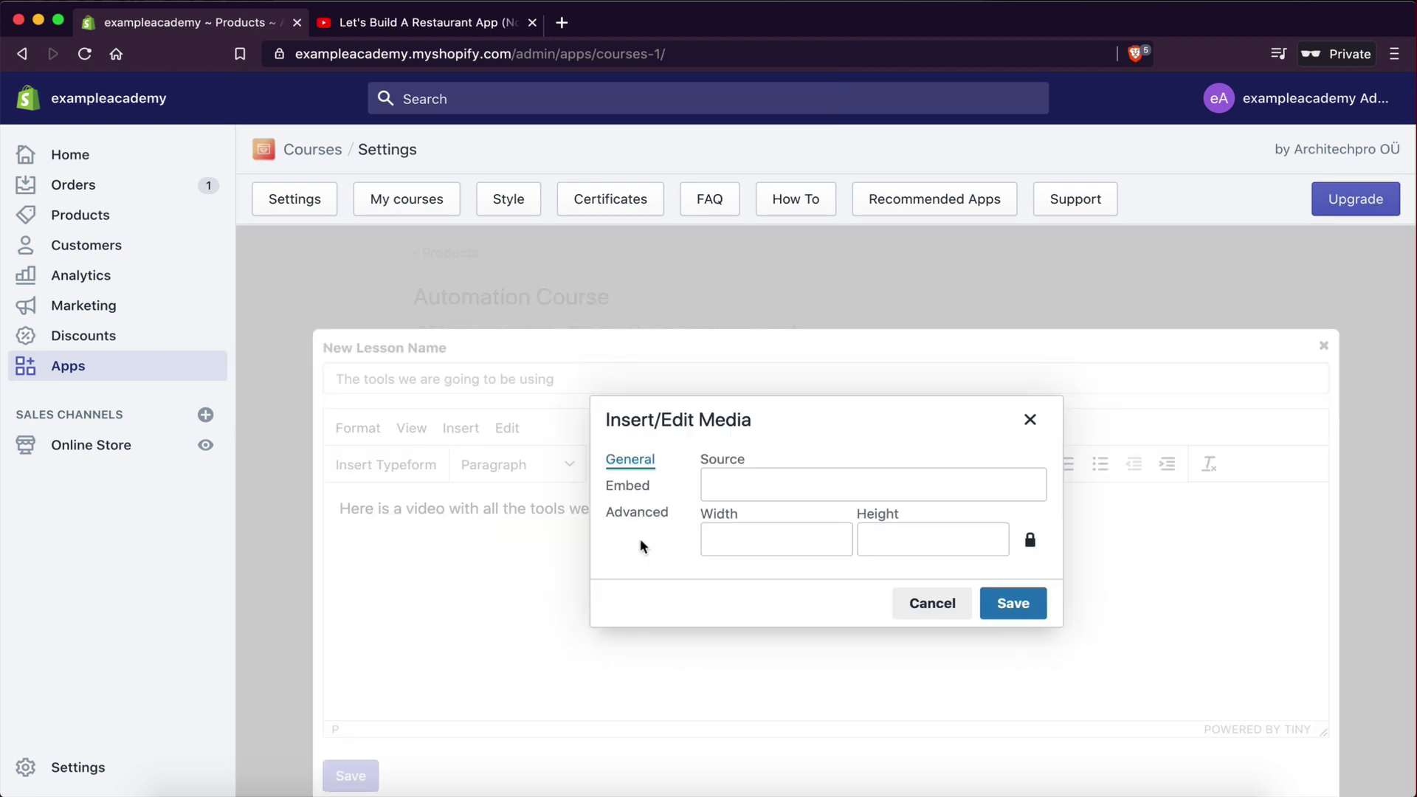
{"action": "left_click", "coordinate": [647, 488]}
{"action": "left_click", "coordinate": [741, 490]}
{"action": "key", "text": "super+v"}
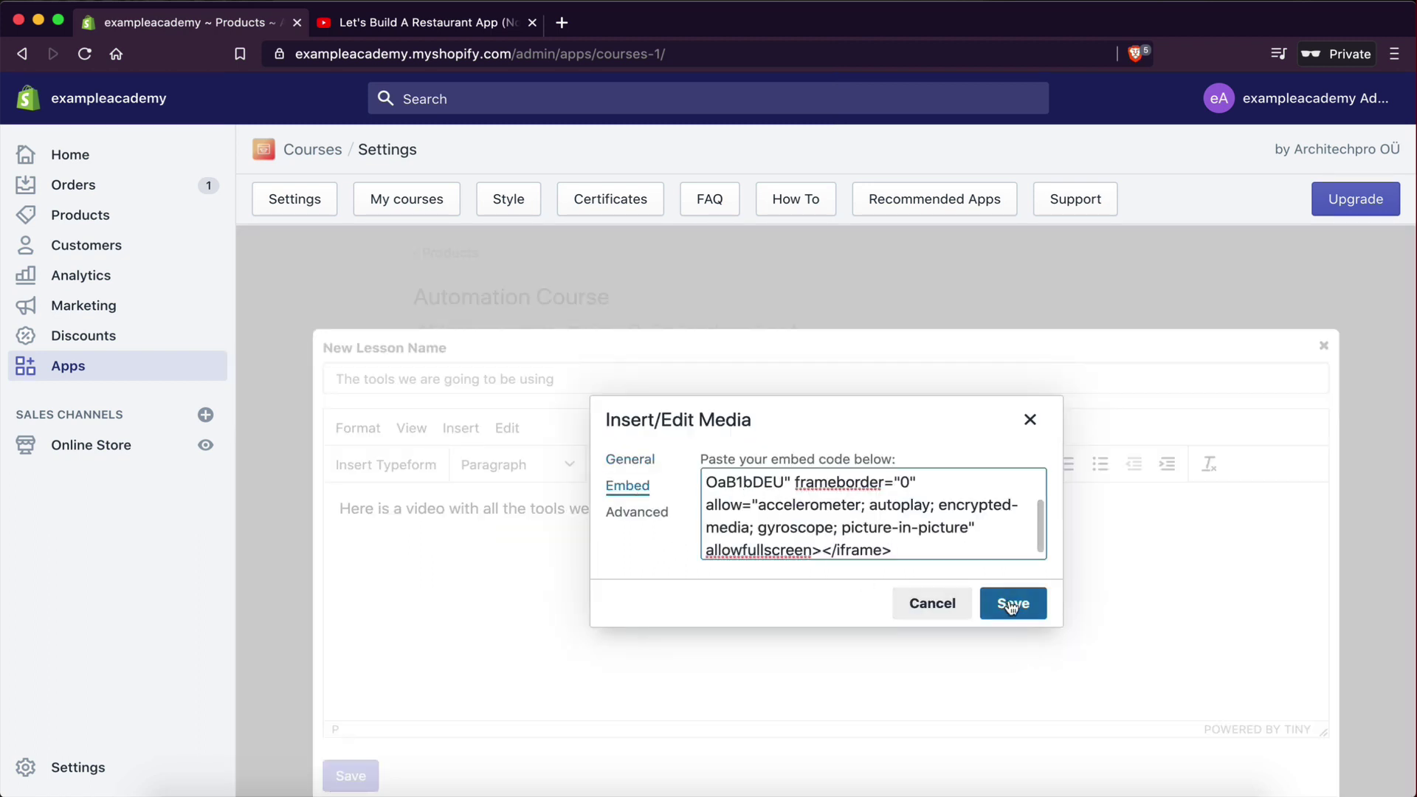
{"action": "left_click", "coordinate": [1011, 605]}
{"action": "scroll", "coordinate": [576, 635], "scroll_direction": "down", "scroll_amount": 3}
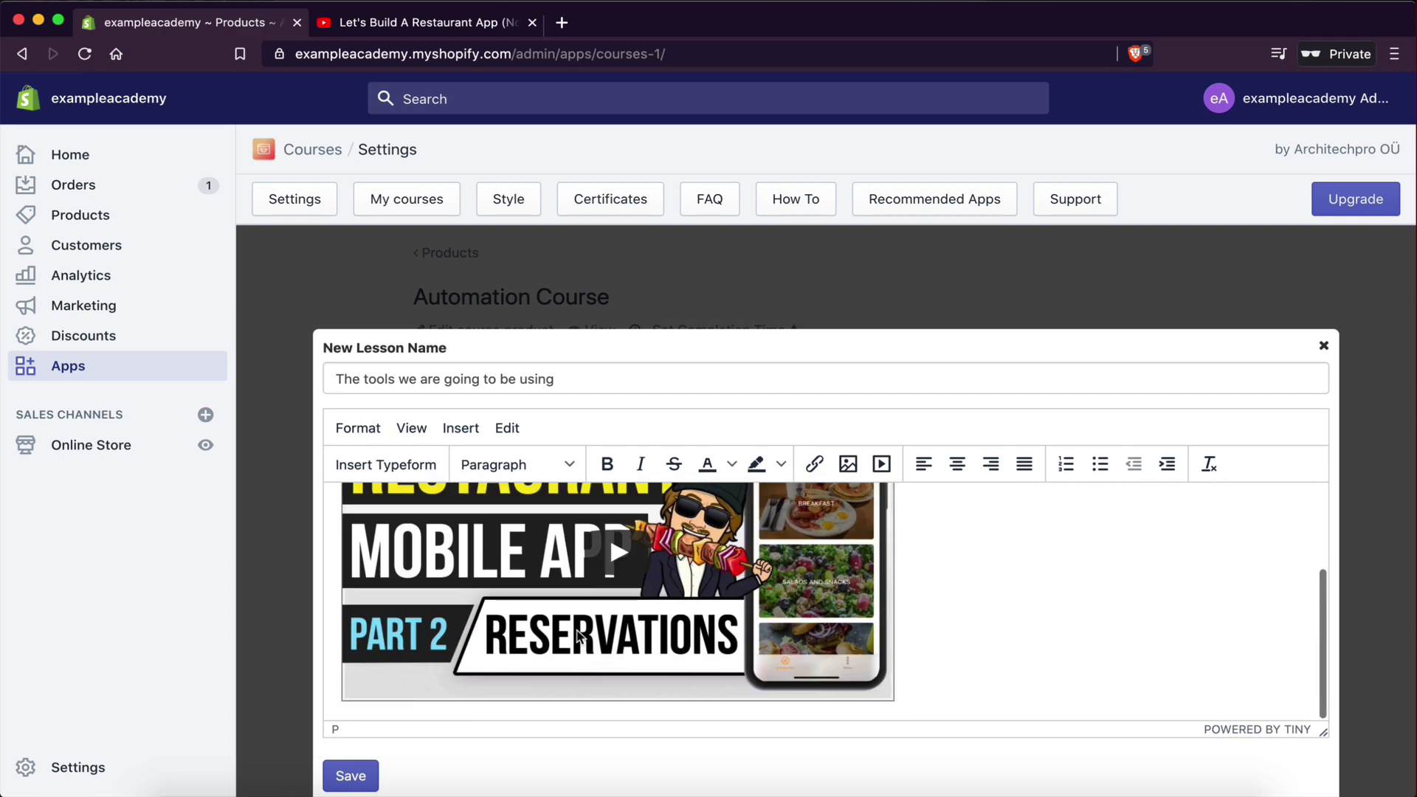
{"action": "left_click", "coordinate": [350, 776]}
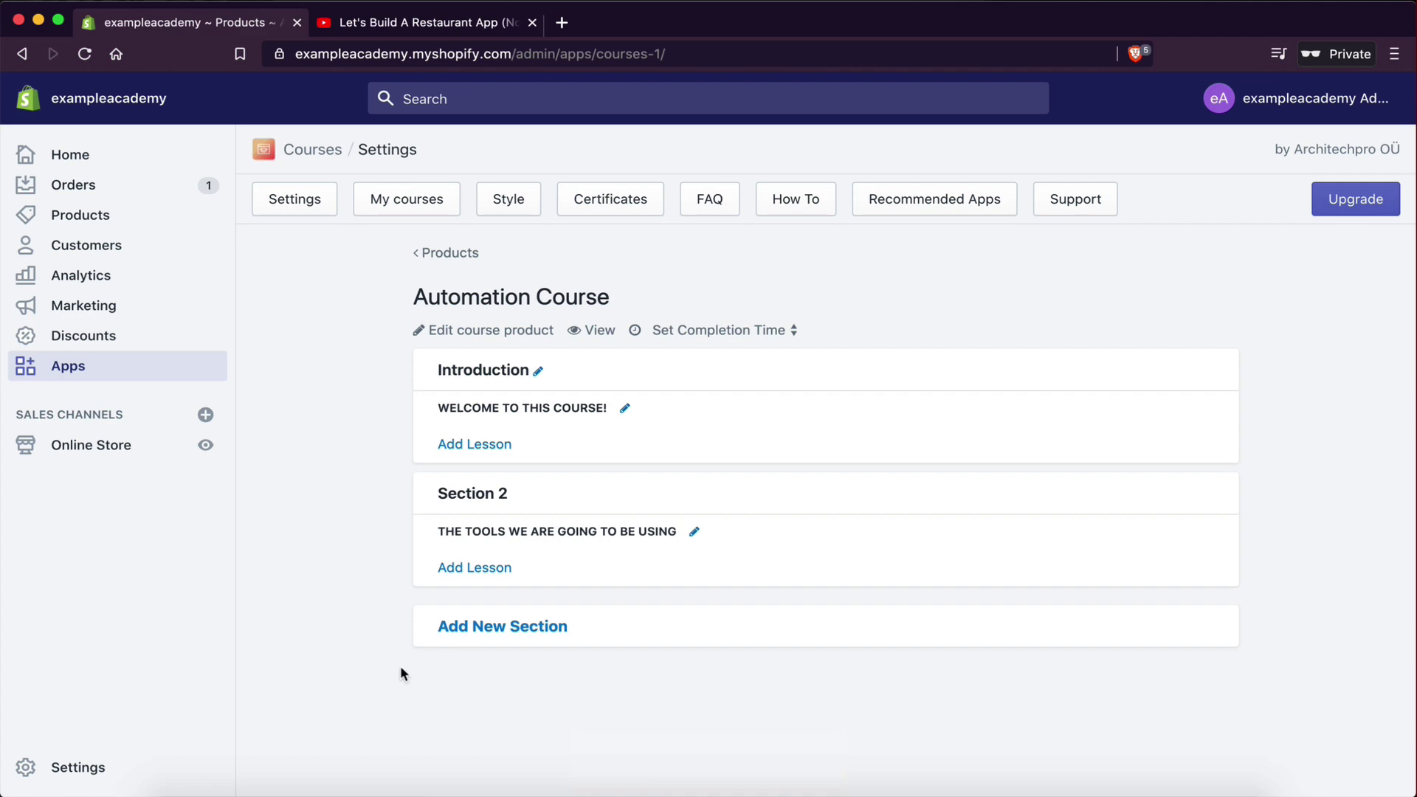
{"action": "left_click", "coordinate": [352, 22]}
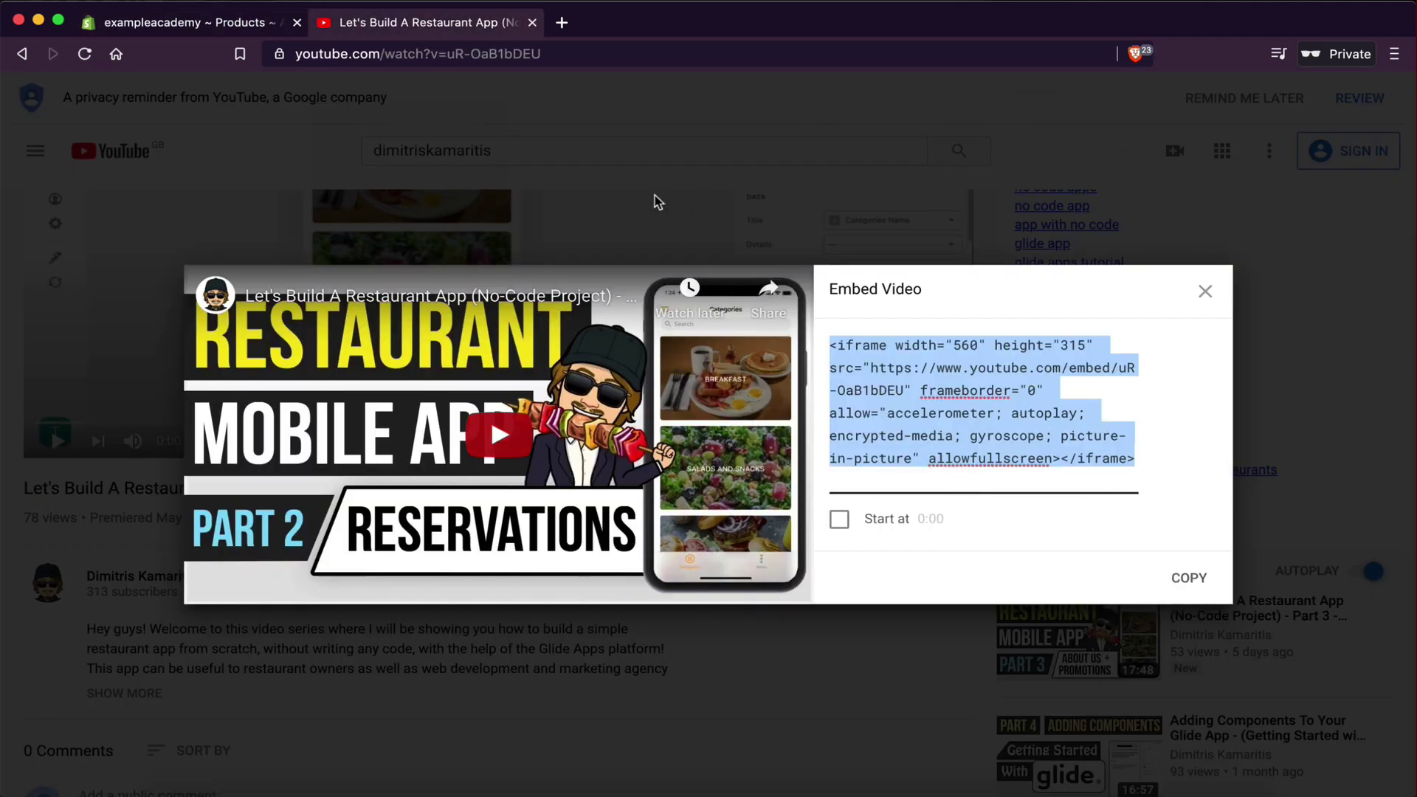
{"action": "left_click", "coordinate": [658, 200]}
{"action": "left_click", "coordinate": [243, 26]}
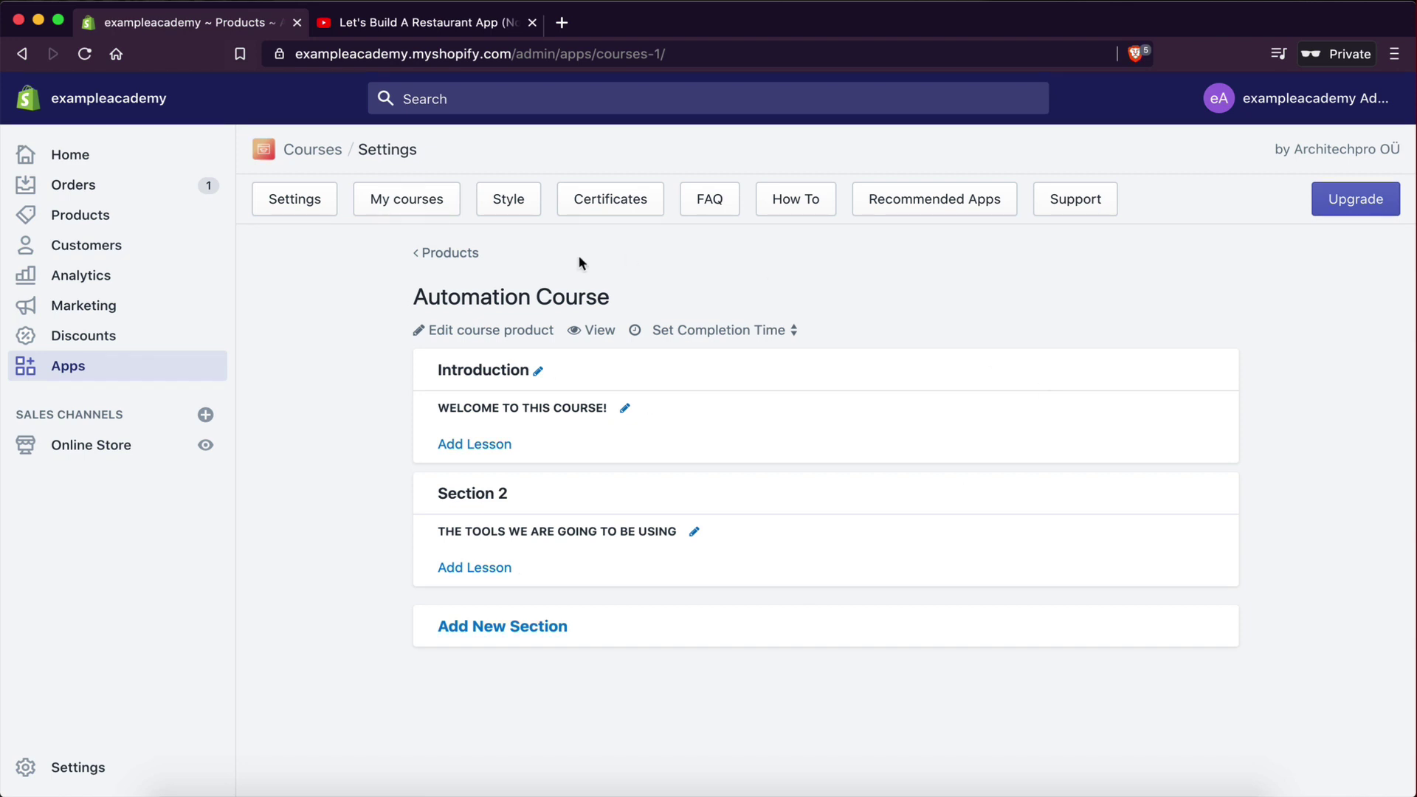
- Preview the Automation Course as a student, check My Courses, and return to the admin tab
{"action": "left_click", "coordinate": [587, 336]}
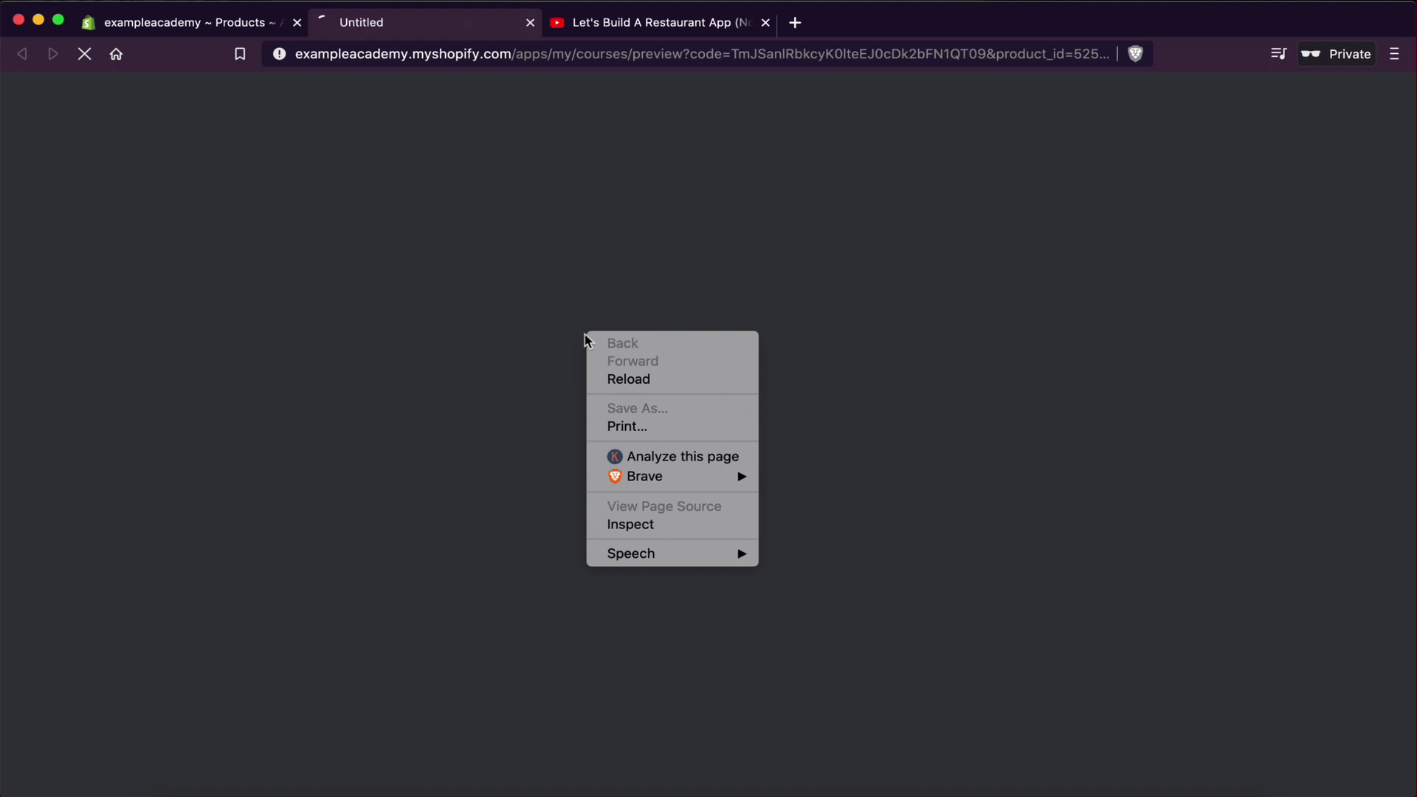
{"action": "left_click", "coordinate": [511, 317]}
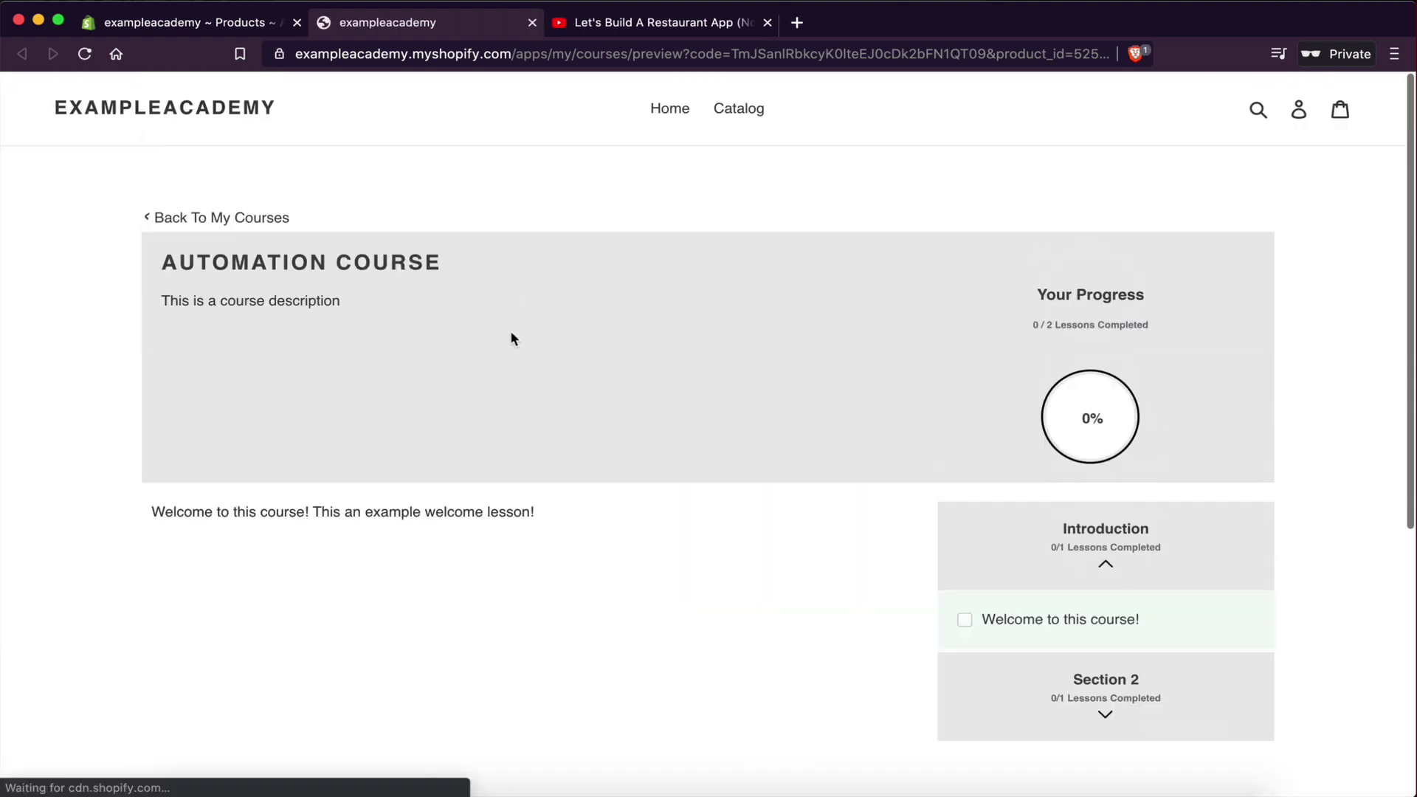
{"action": "scroll", "coordinate": [457, 222], "scroll_direction": "down", "scroll_amount": 1}
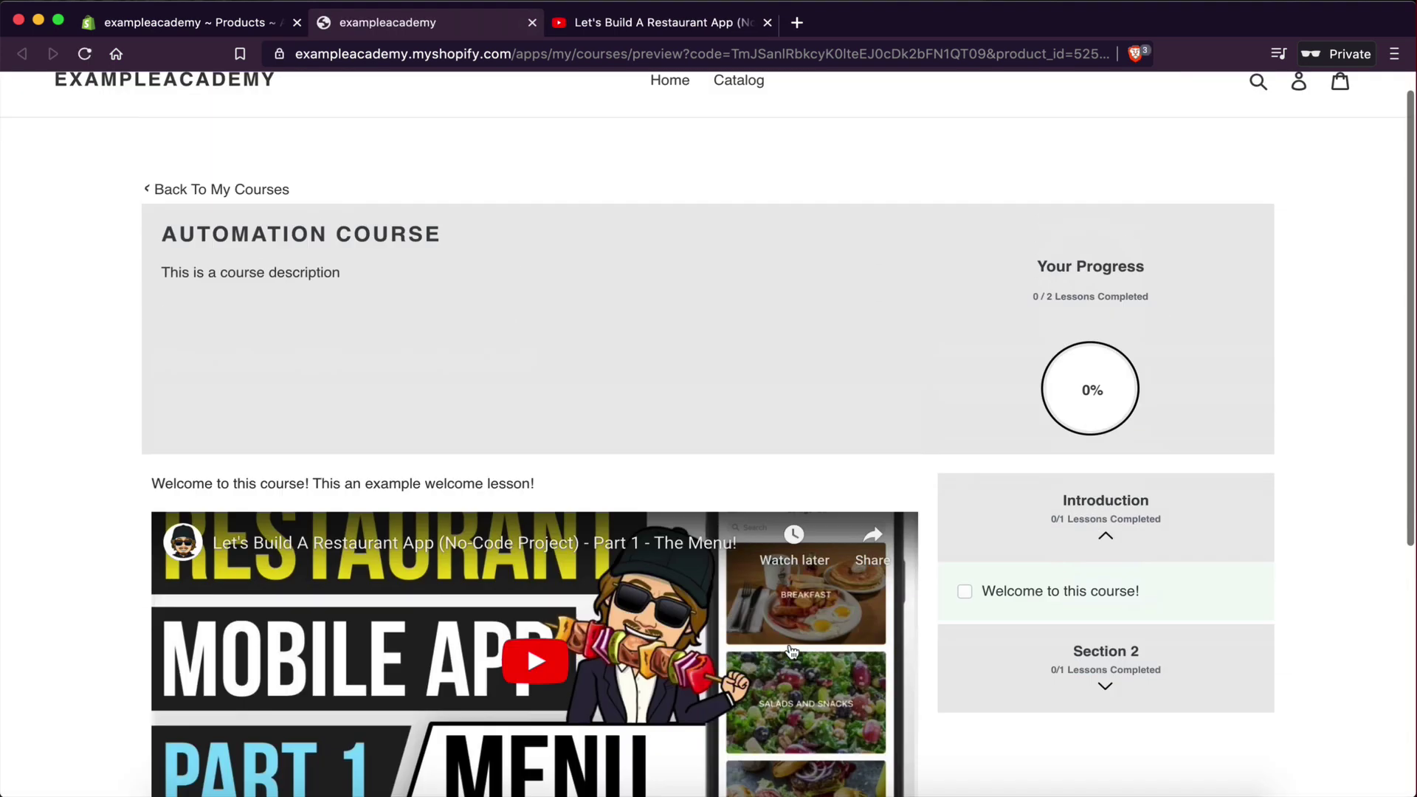
{"action": "scroll", "coordinate": [332, 221], "scroll_direction": "up", "scroll_amount": 1}
{"action": "left_click", "coordinate": [211, 220]}
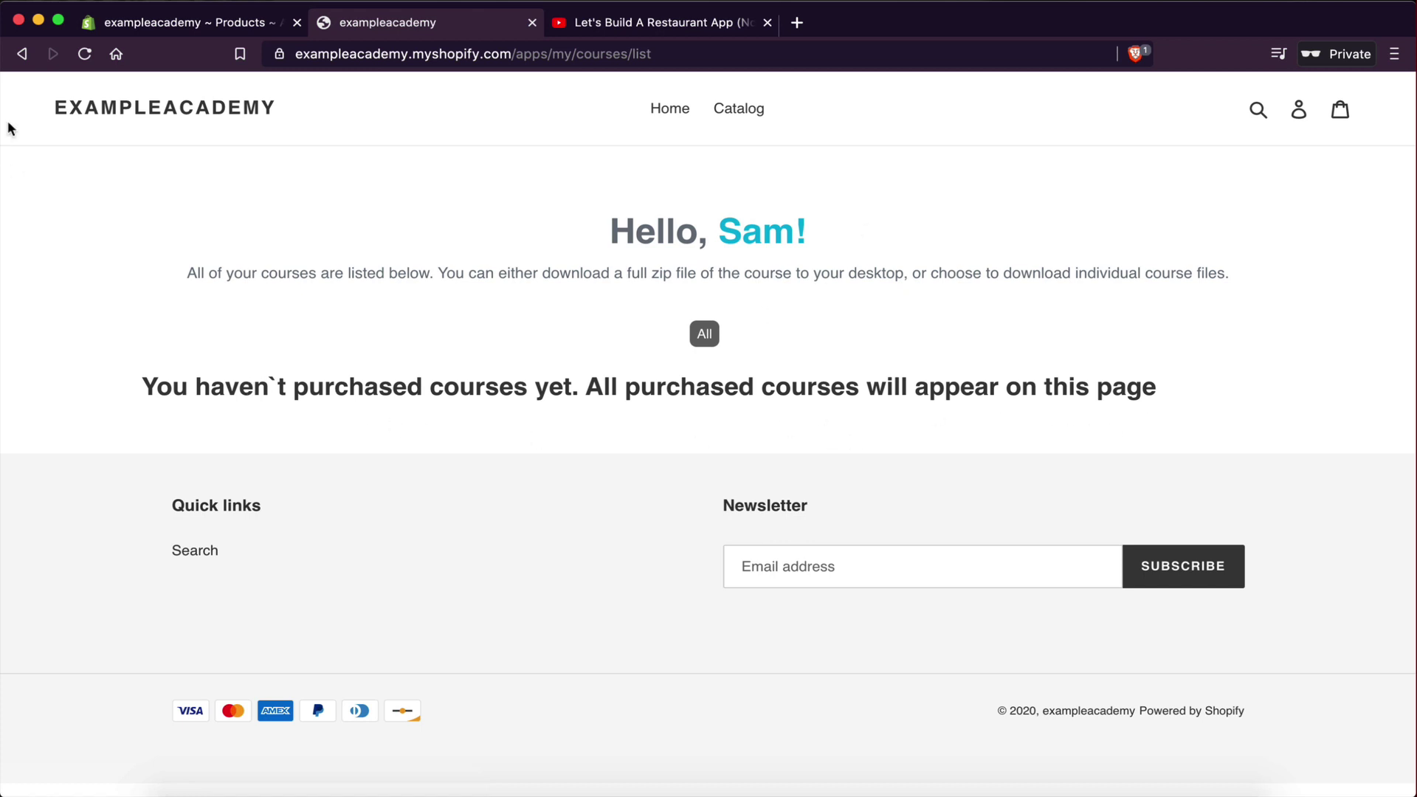
{"action": "left_click", "coordinate": [22, 54]}
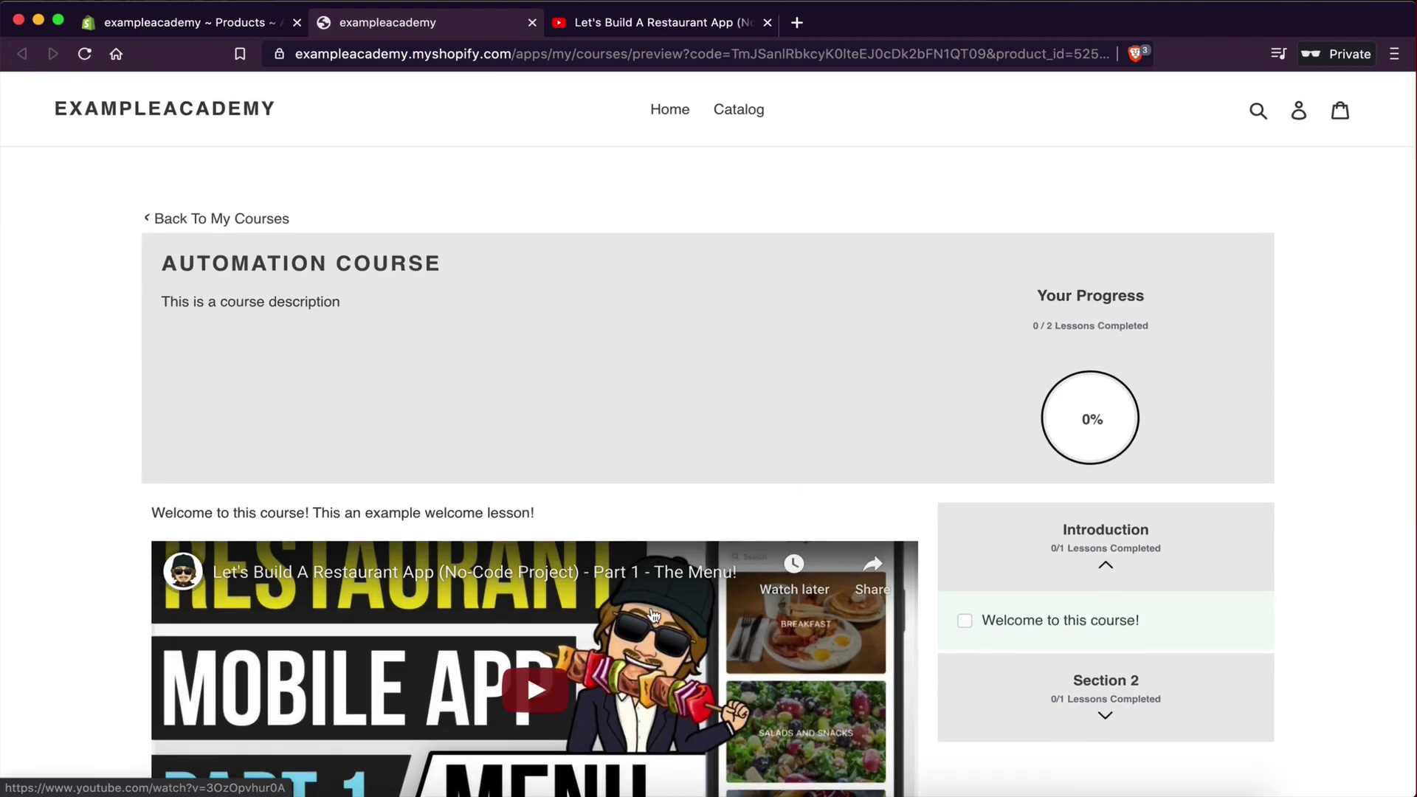
{"action": "scroll", "coordinate": [653, 591], "scroll_direction": "down", "scroll_amount": 3}
{"action": "scroll", "coordinate": [735, 515], "scroll_direction": "down", "scroll_amount": 3}
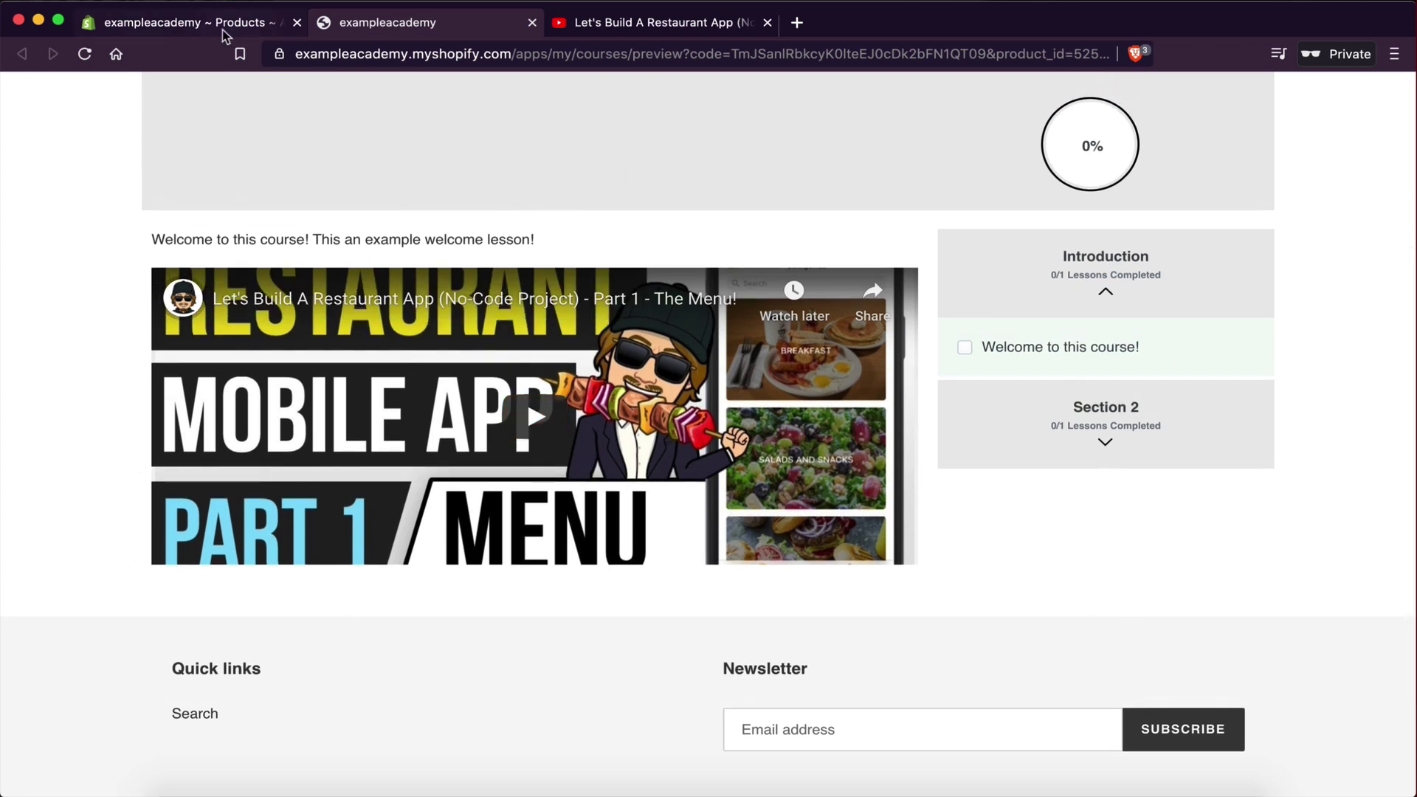
{"action": "left_click", "coordinate": [174, 25]}
- Edit the 'Welcome to this course!' lesson and delete its old embedded video
{"action": "mouse_move", "coordinate": [573, 412]}
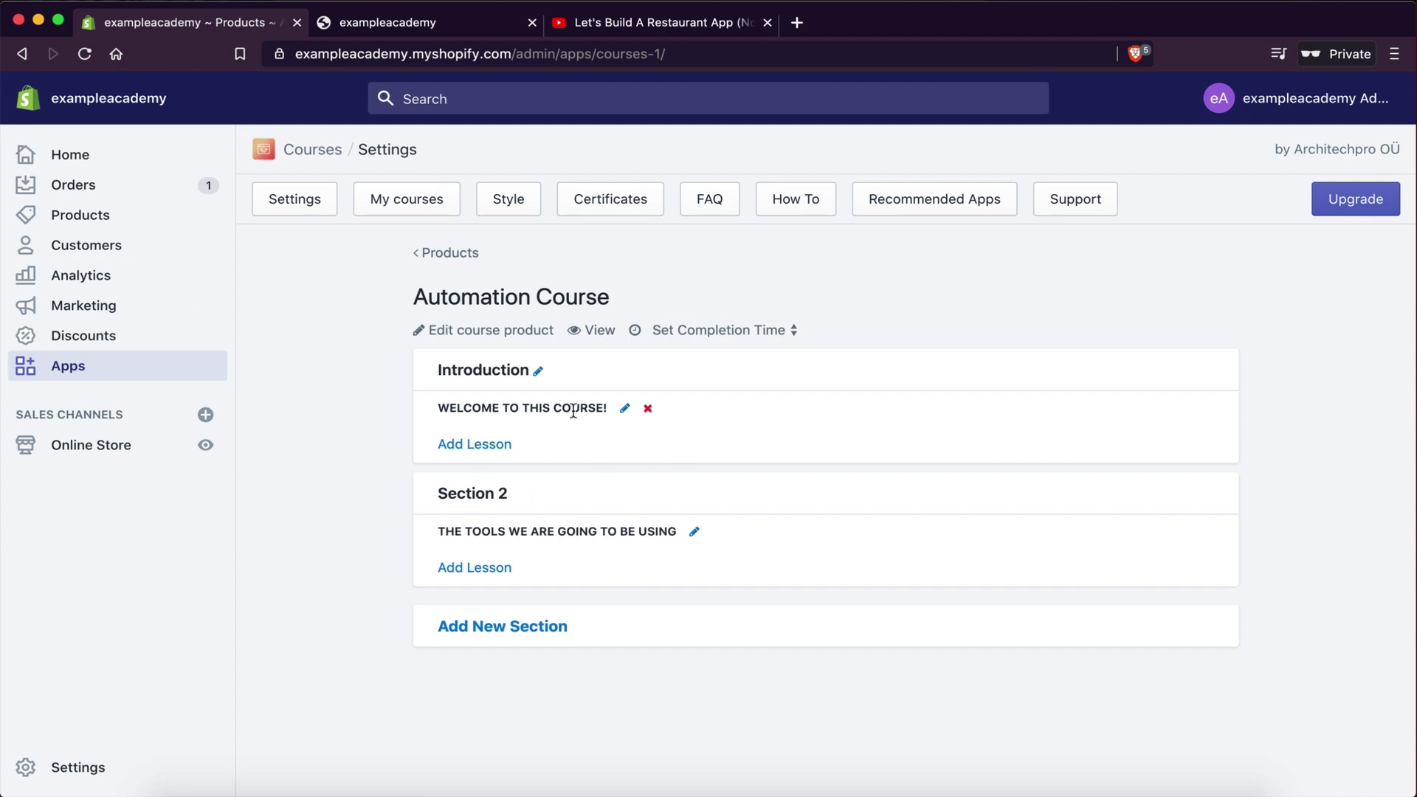
{"action": "left_click", "coordinate": [625, 410]}
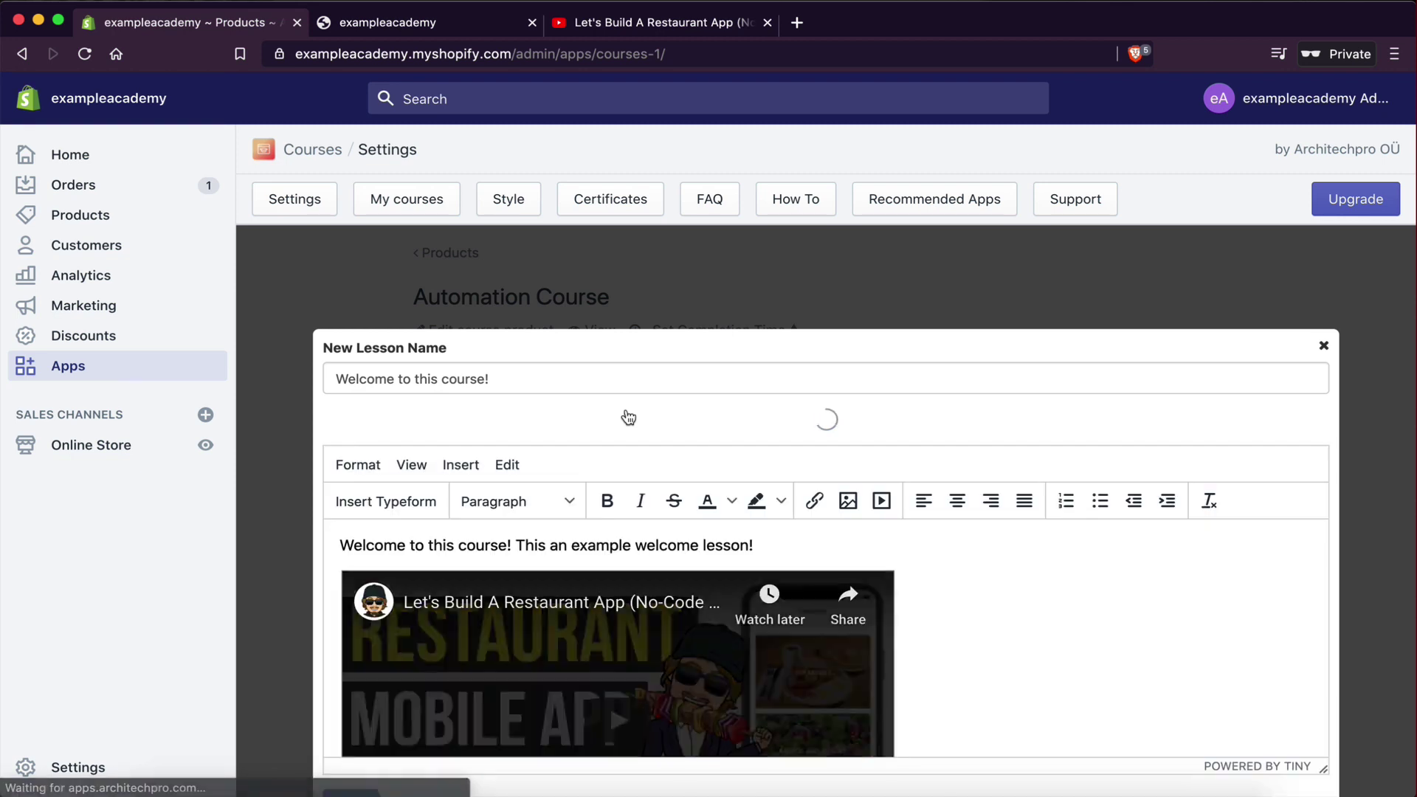
{"action": "scroll", "coordinate": [794, 708], "scroll_direction": "down", "scroll_amount": 3}
{"action": "scroll", "coordinate": [949, 664], "scroll_direction": "up", "scroll_amount": 3}
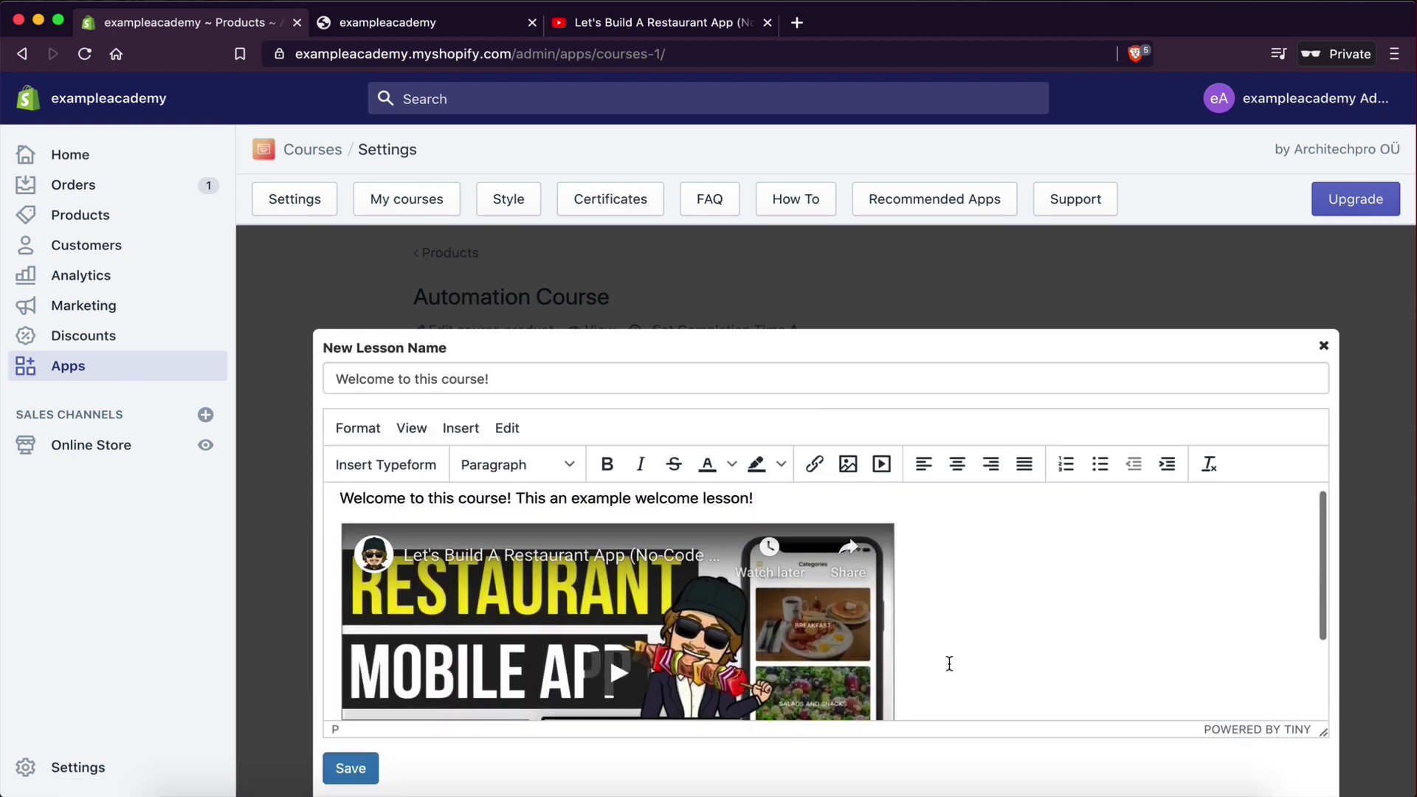
{"action": "key", "text": "BackSpace"}
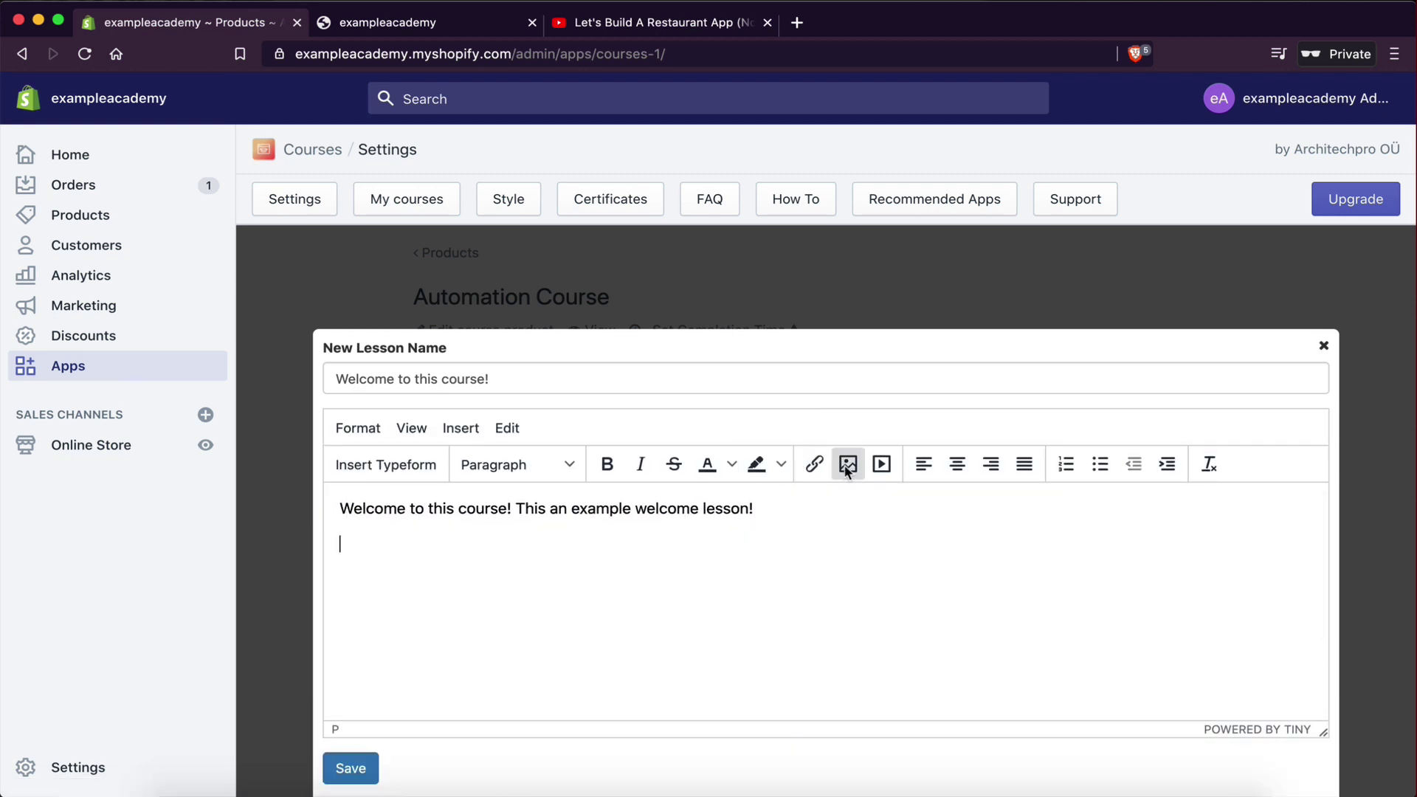
- Start a media insert, then bring up the YouTube Part 2 video's share options
{"action": "left_click", "coordinate": [466, 428]}
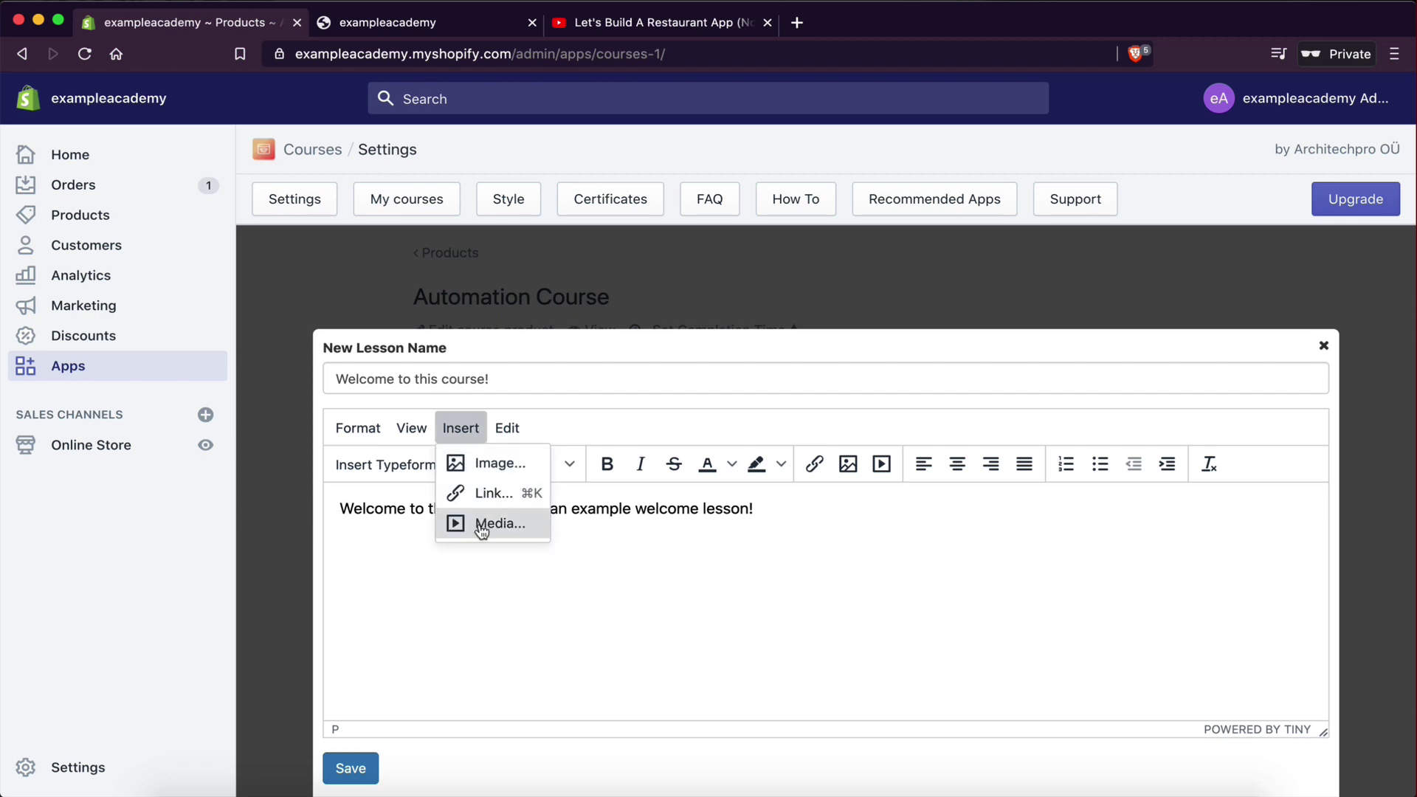
{"action": "left_click", "coordinate": [481, 523]}
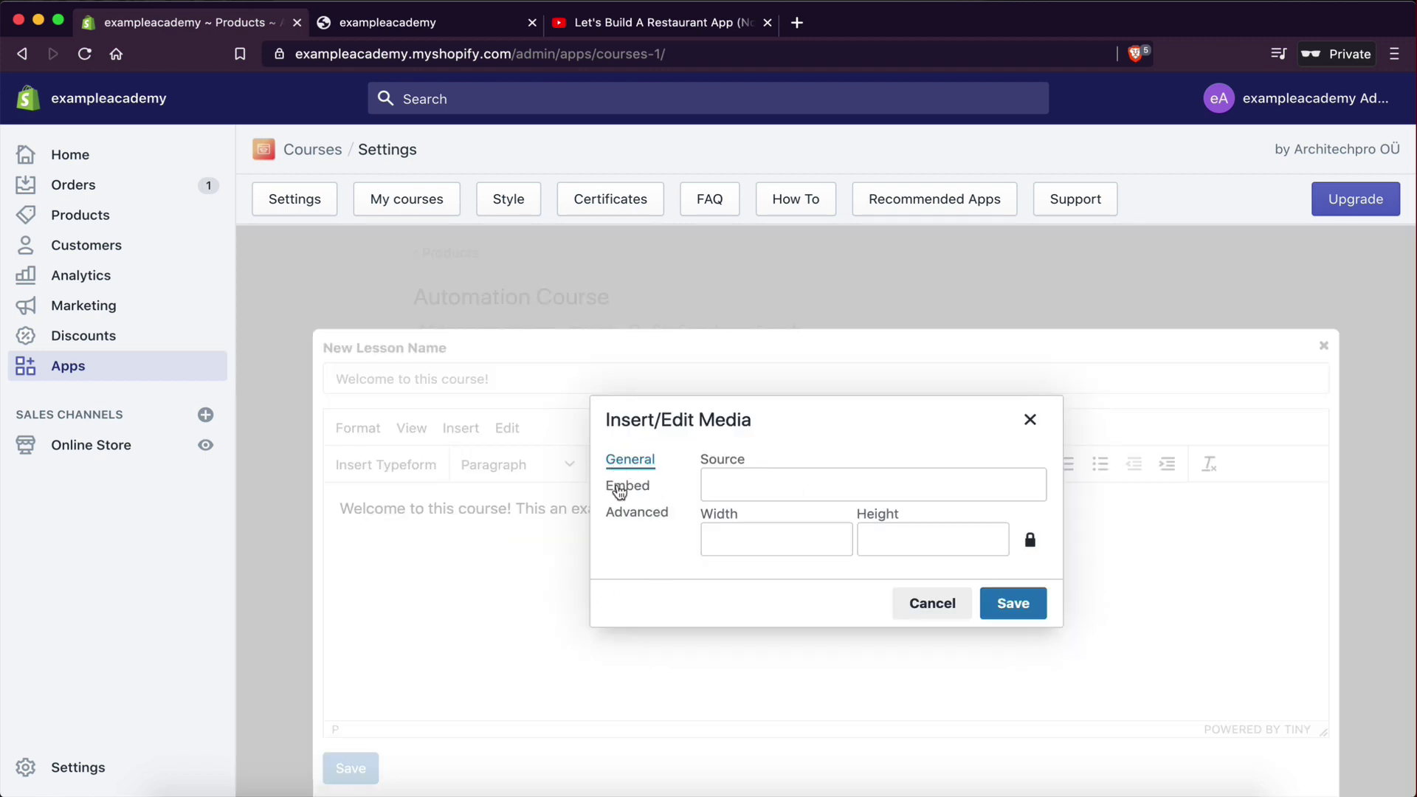
{"action": "left_click", "coordinate": [657, 26]}
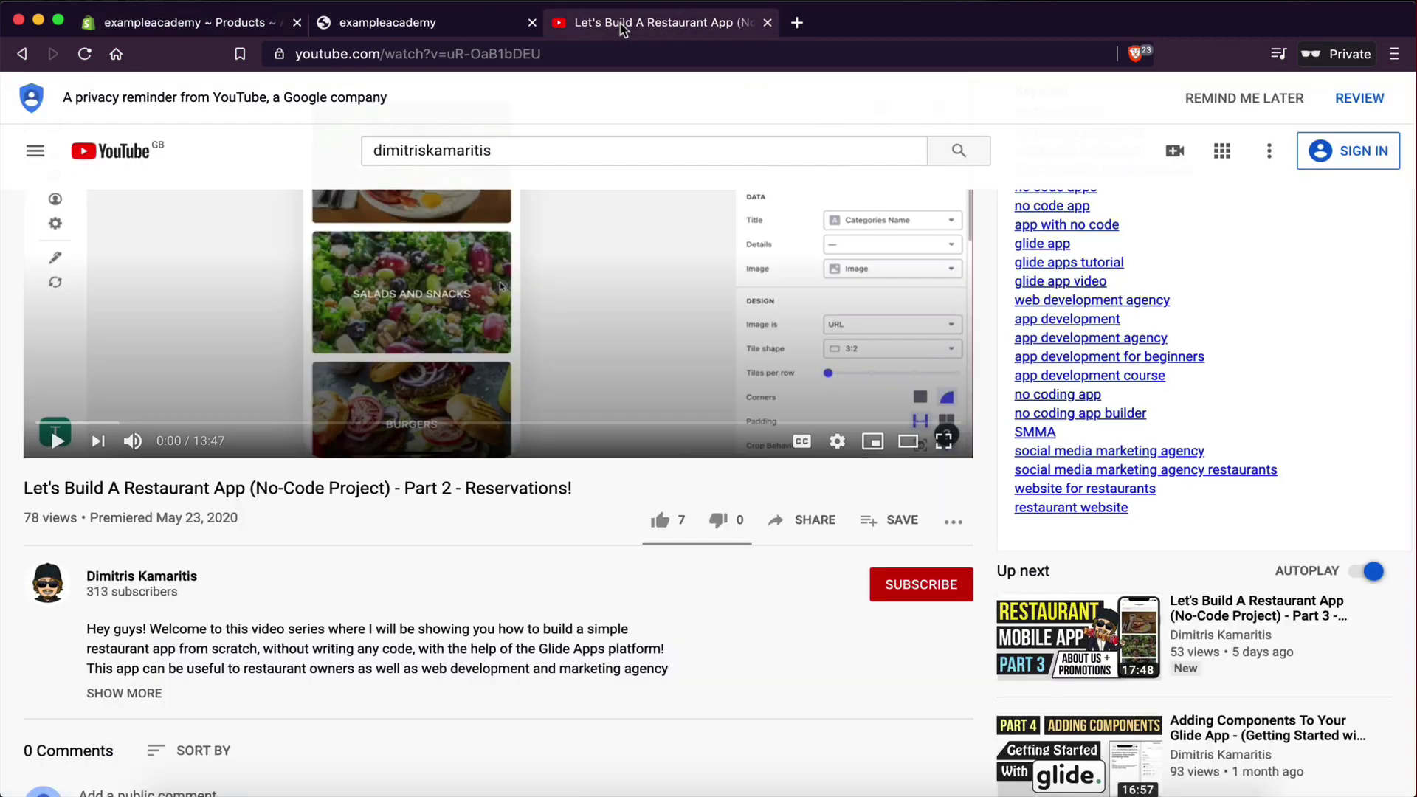
{"action": "scroll", "coordinate": [608, 618], "scroll_direction": "up", "scroll_amount": 1}
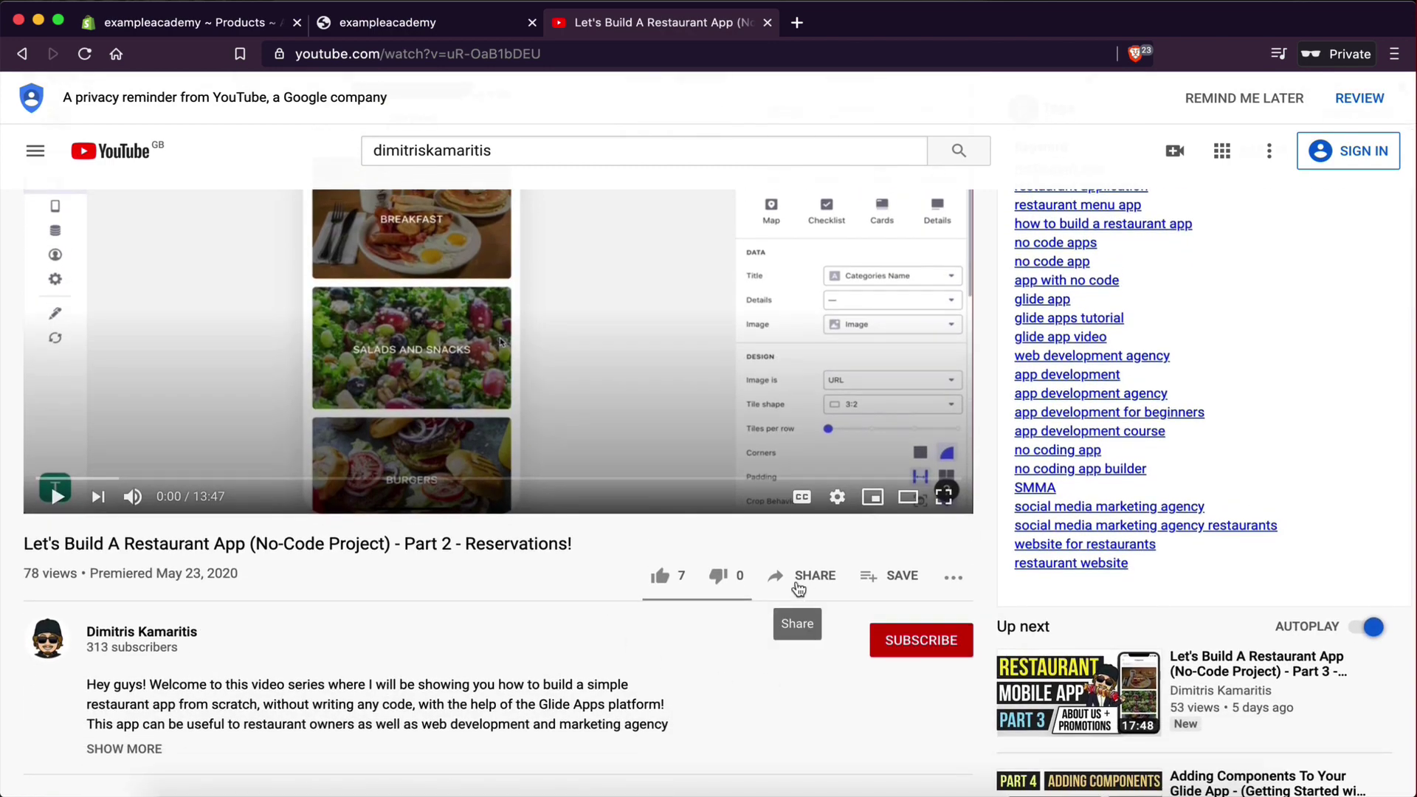
{"action": "left_click", "coordinate": [799, 579]}
- Copy a share link, then open and pause the restaurant-app Part 1 'The Menu' video
{"action": "left_click", "coordinate": [894, 471]}
{"action": "left_click", "coordinate": [358, 582]}
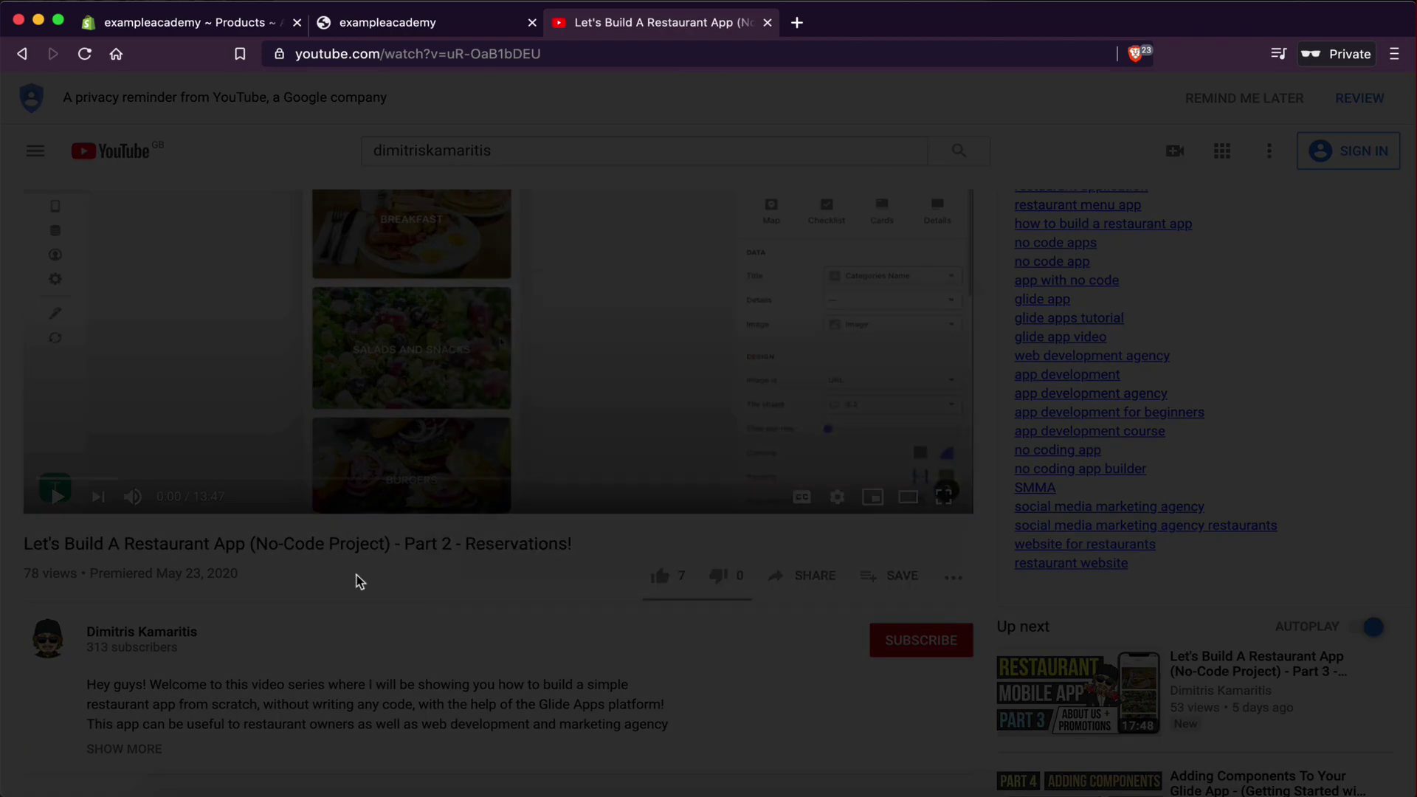
{"action": "scroll", "coordinate": [930, 516], "scroll_direction": "down", "scroll_amount": 3}
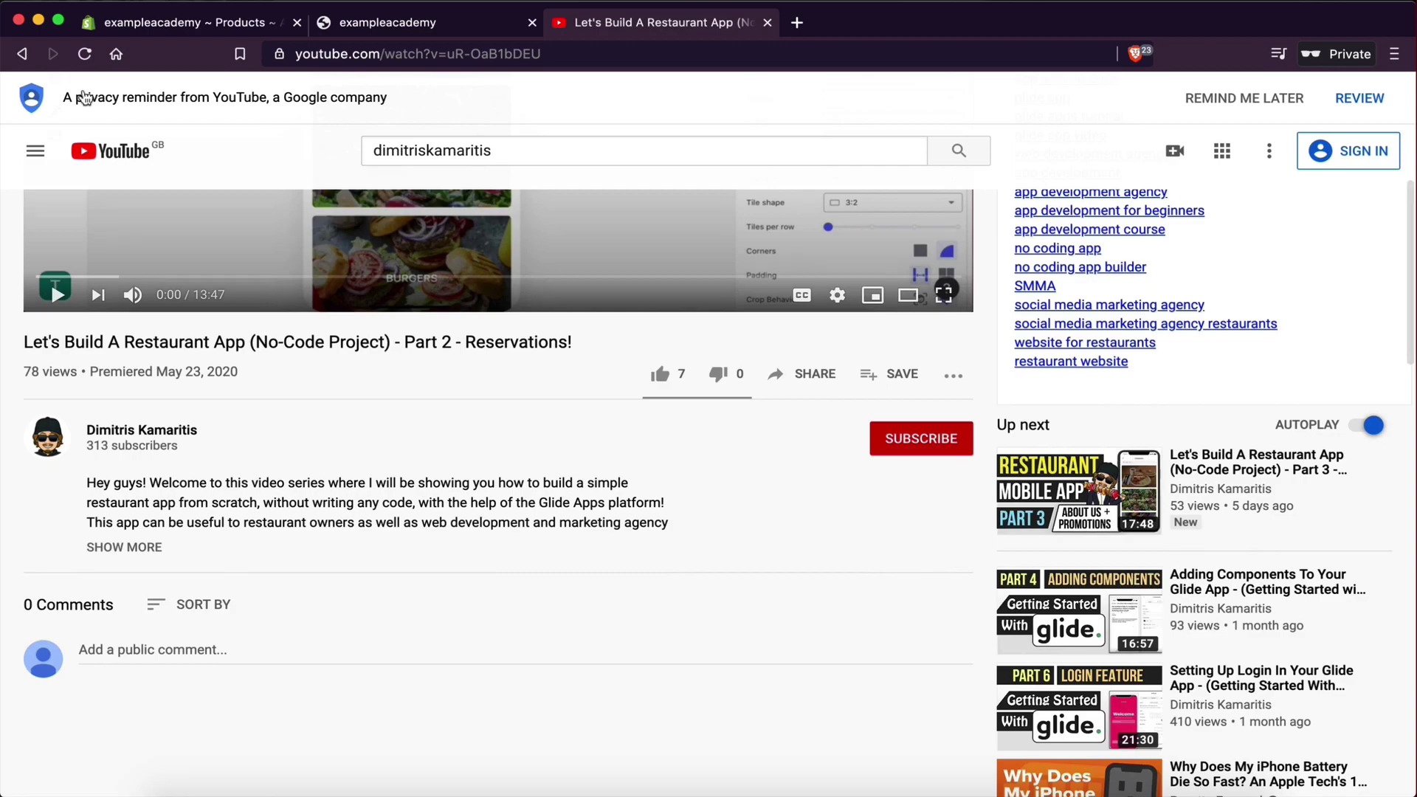
{"action": "left_click", "coordinate": [22, 53]}
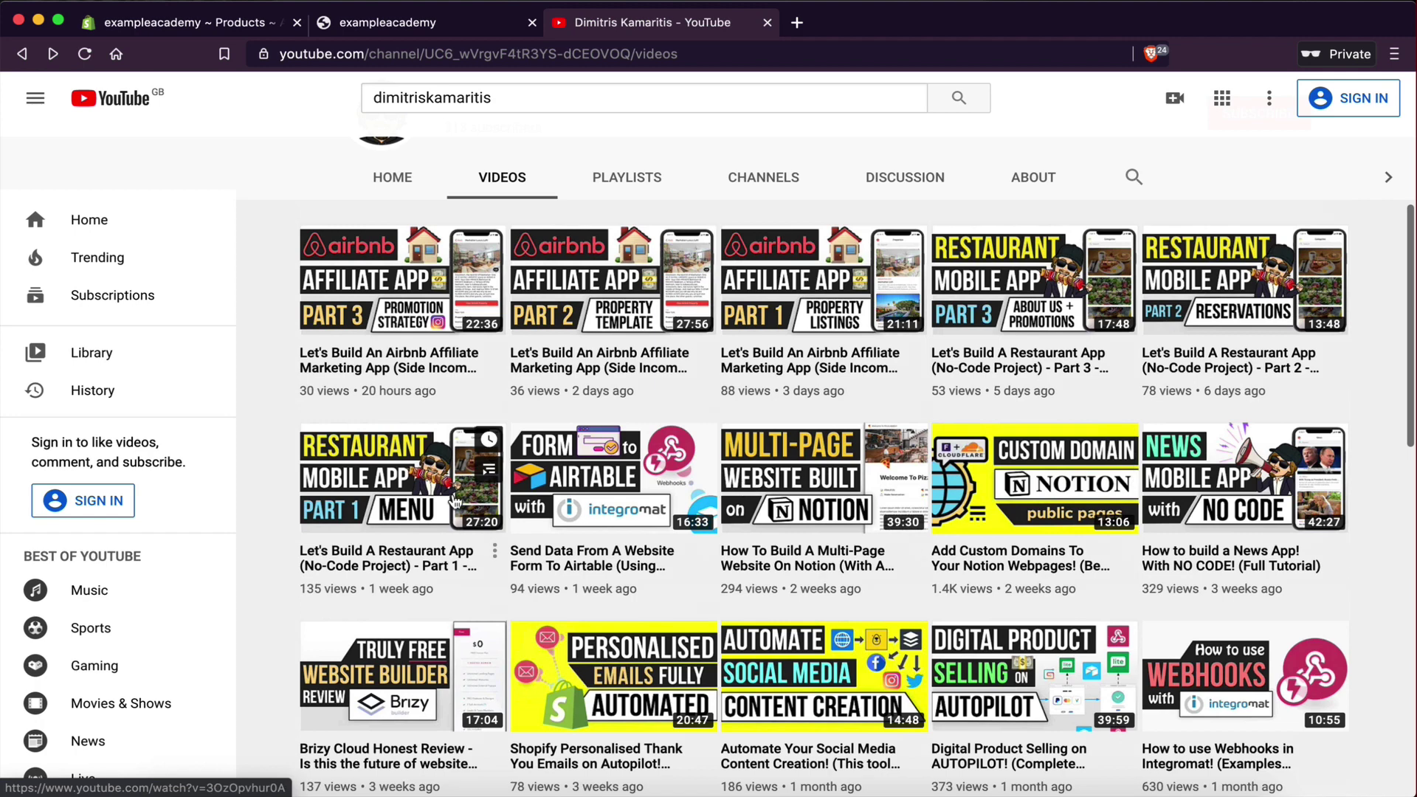
{"action": "left_click", "coordinate": [454, 502]}
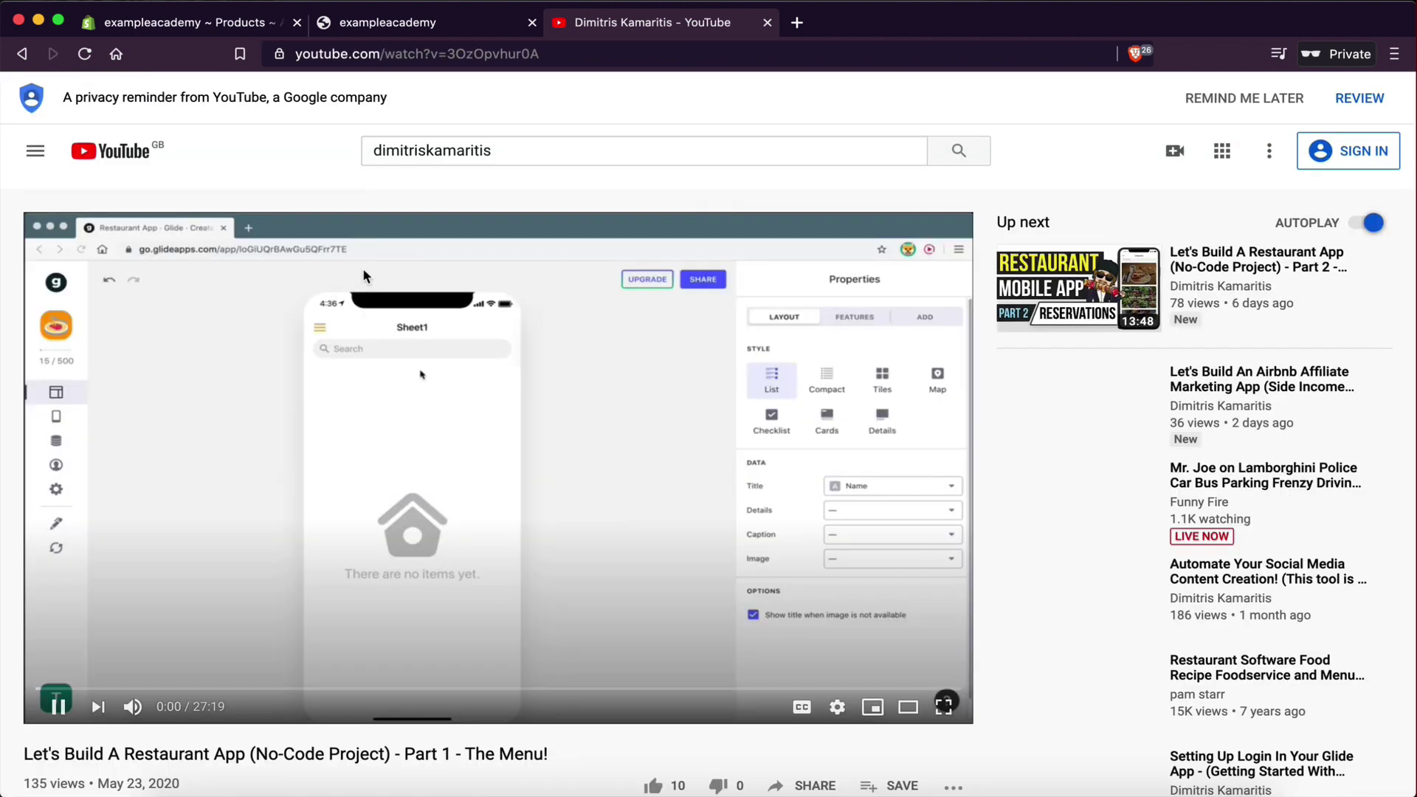
{"action": "left_click", "coordinate": [490, 350]}
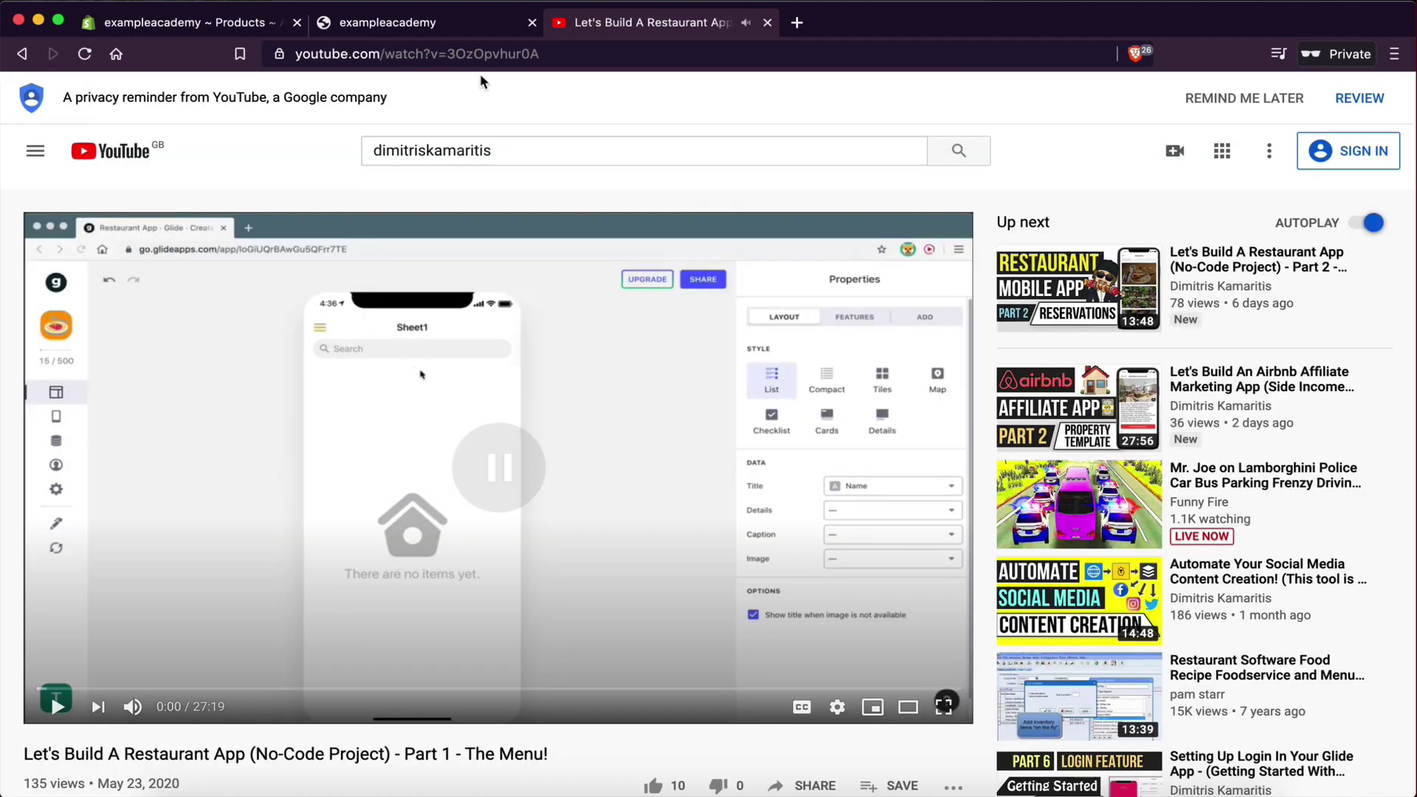
{"action": "left_click", "coordinate": [426, 28]}
- Embed the Part 1 video link in the welcome lesson at width 800
{"action": "left_click", "coordinate": [206, 22]}
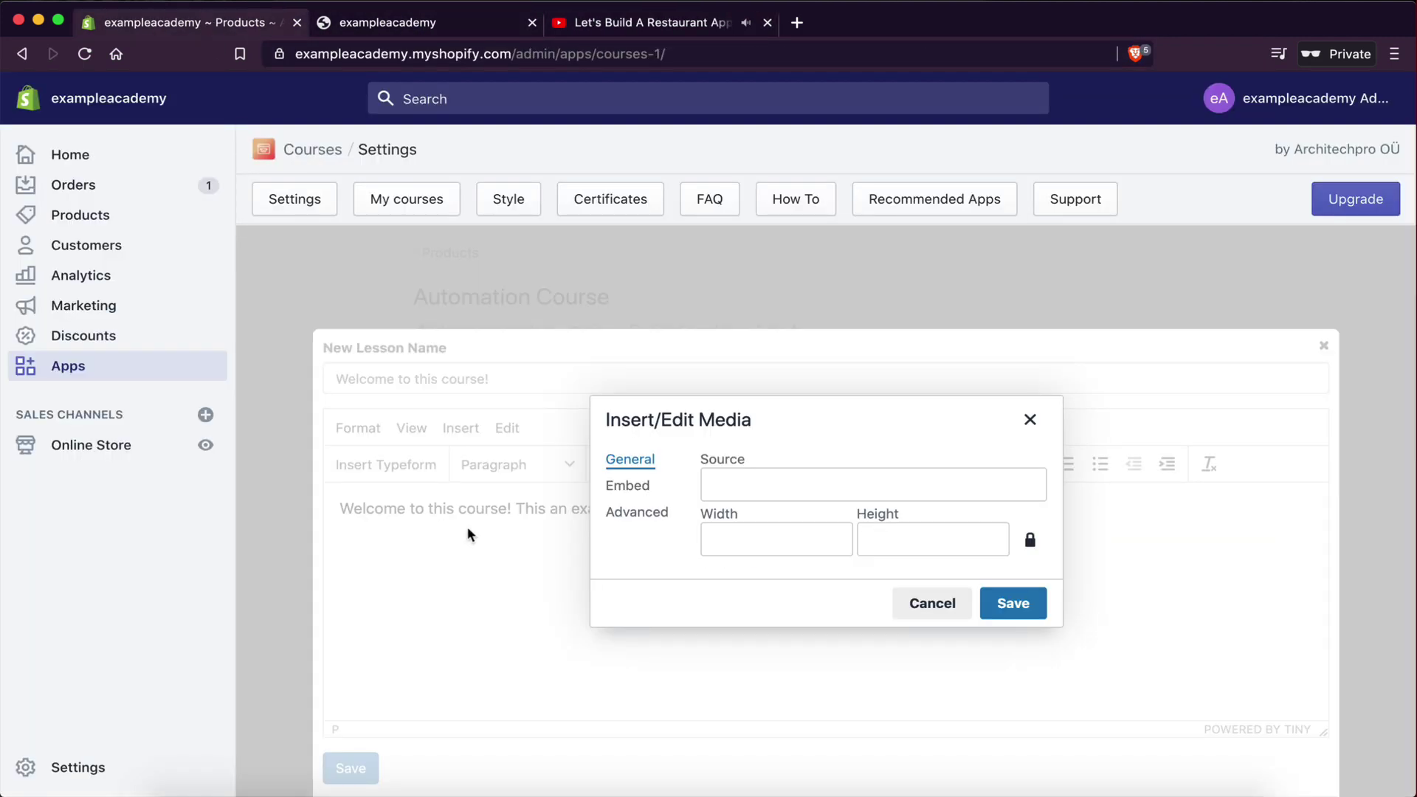
{"action": "left_click", "coordinate": [760, 489]}
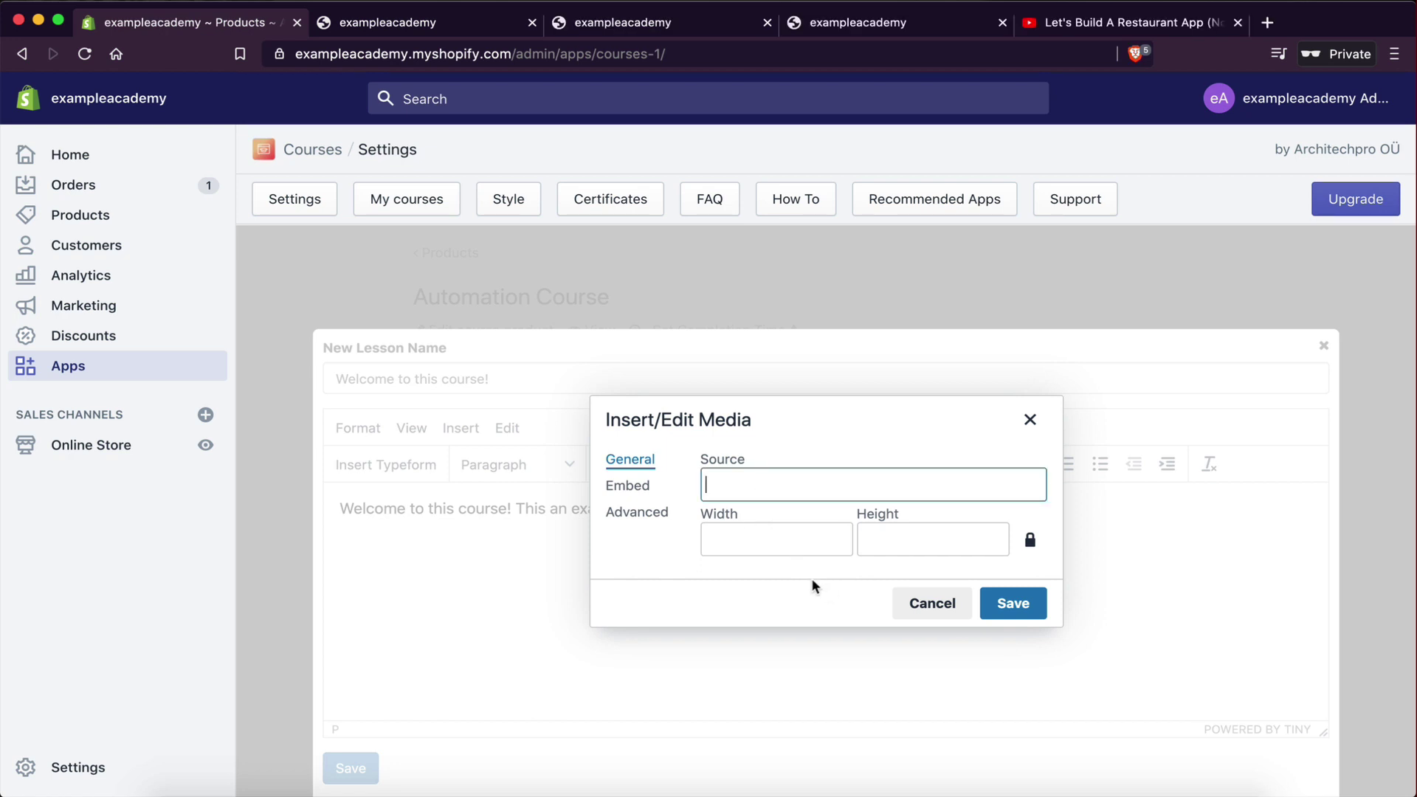
{"action": "type", "text": "https://youtu.be/3OzOpvhur0A"}
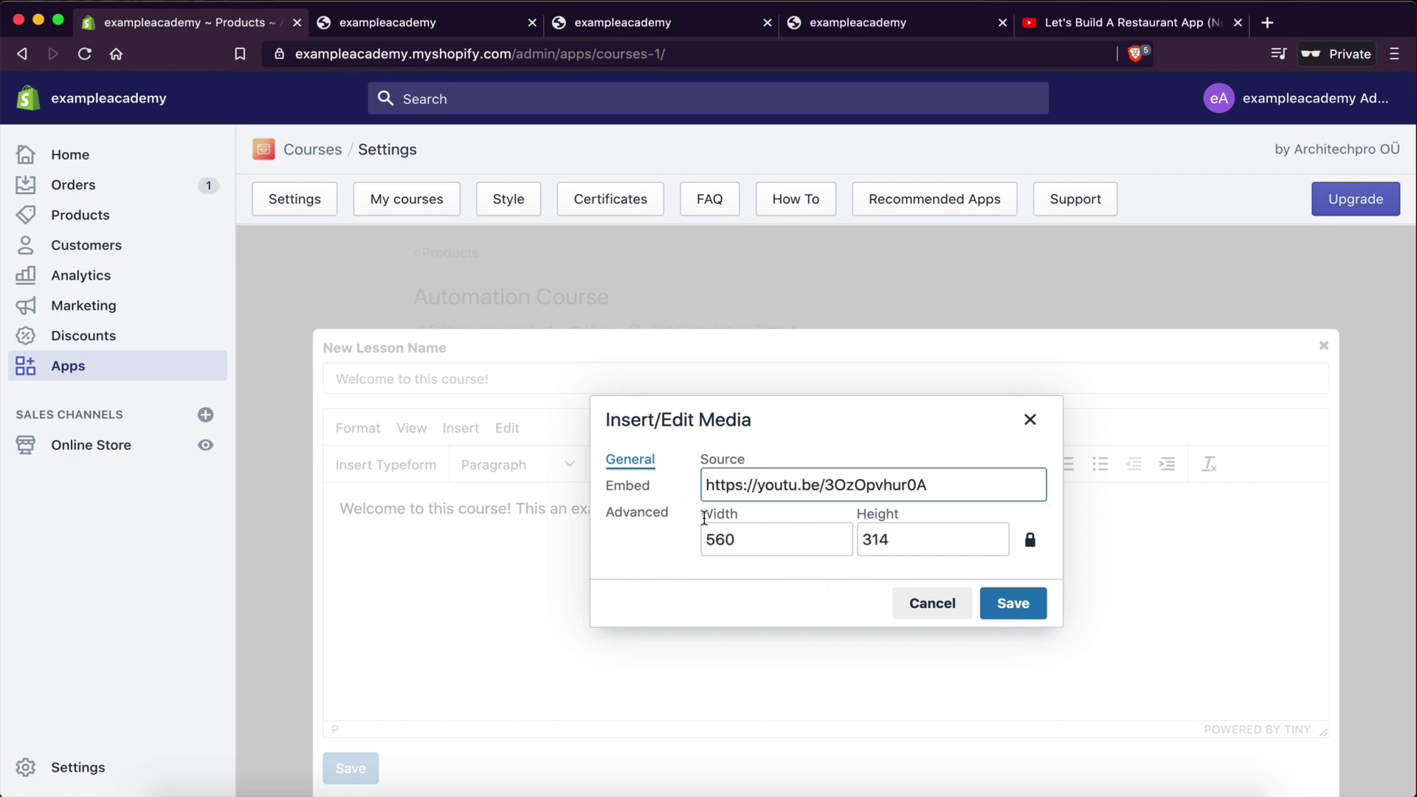
{"action": "left_click_drag", "start_coordinate": [762, 541], "coordinate": [702, 543]}
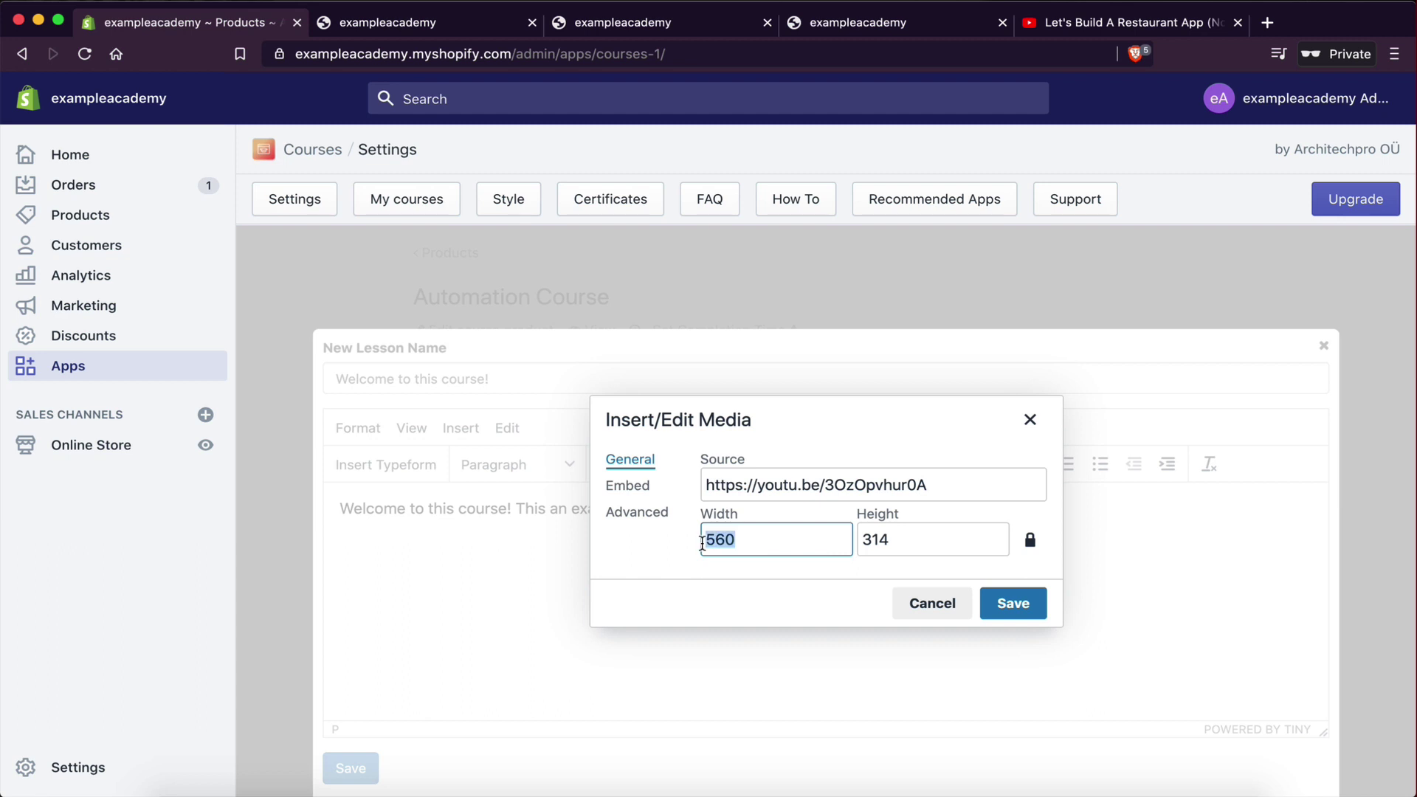
{"action": "type", "text": "1800"}
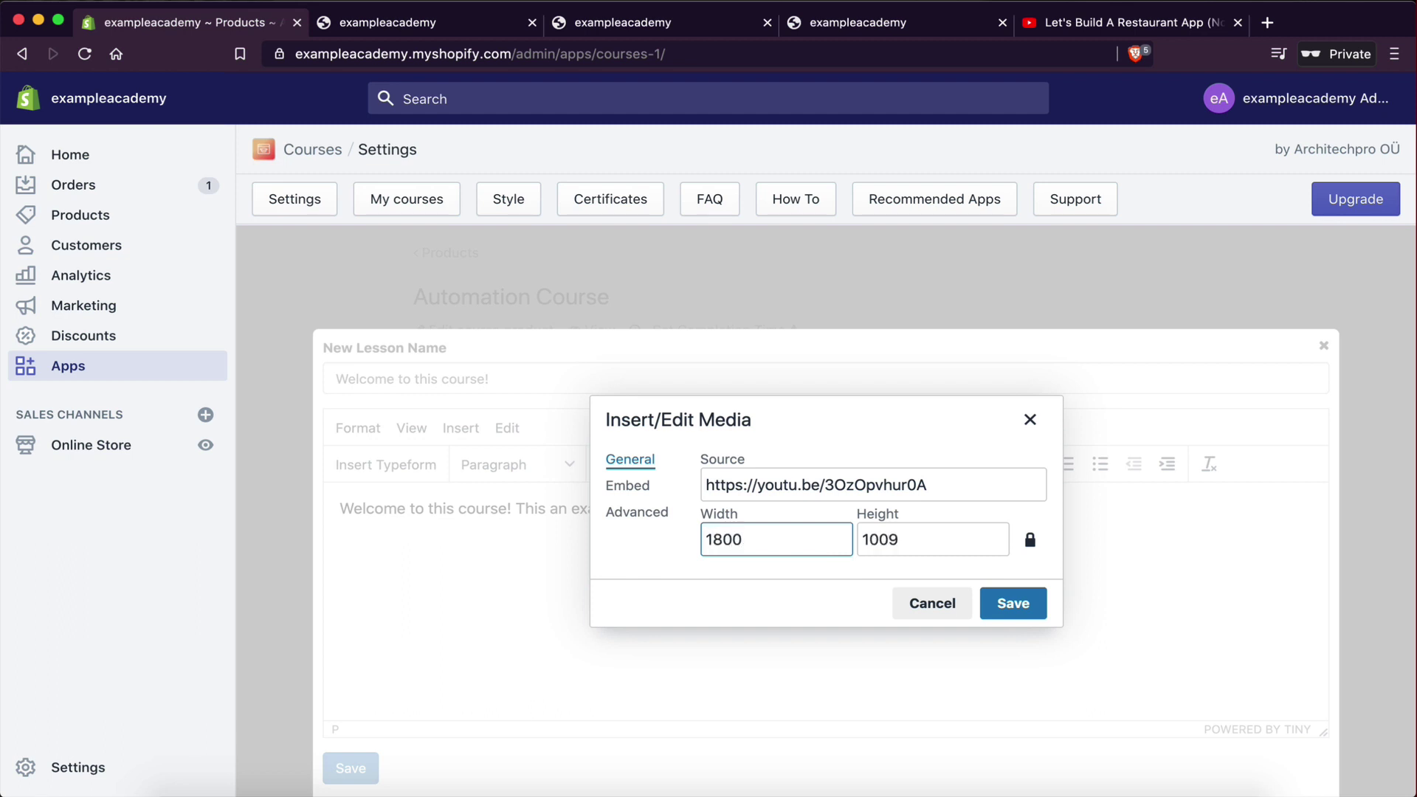
{"action": "key", "text": "BackSpace"}
{"action": "key", "text": "BackSpace"}
{"action": "key", "text": "BackSpace"}
{"action": "type", "text": "800"}
{"action": "left_click", "coordinate": [1009, 602]}
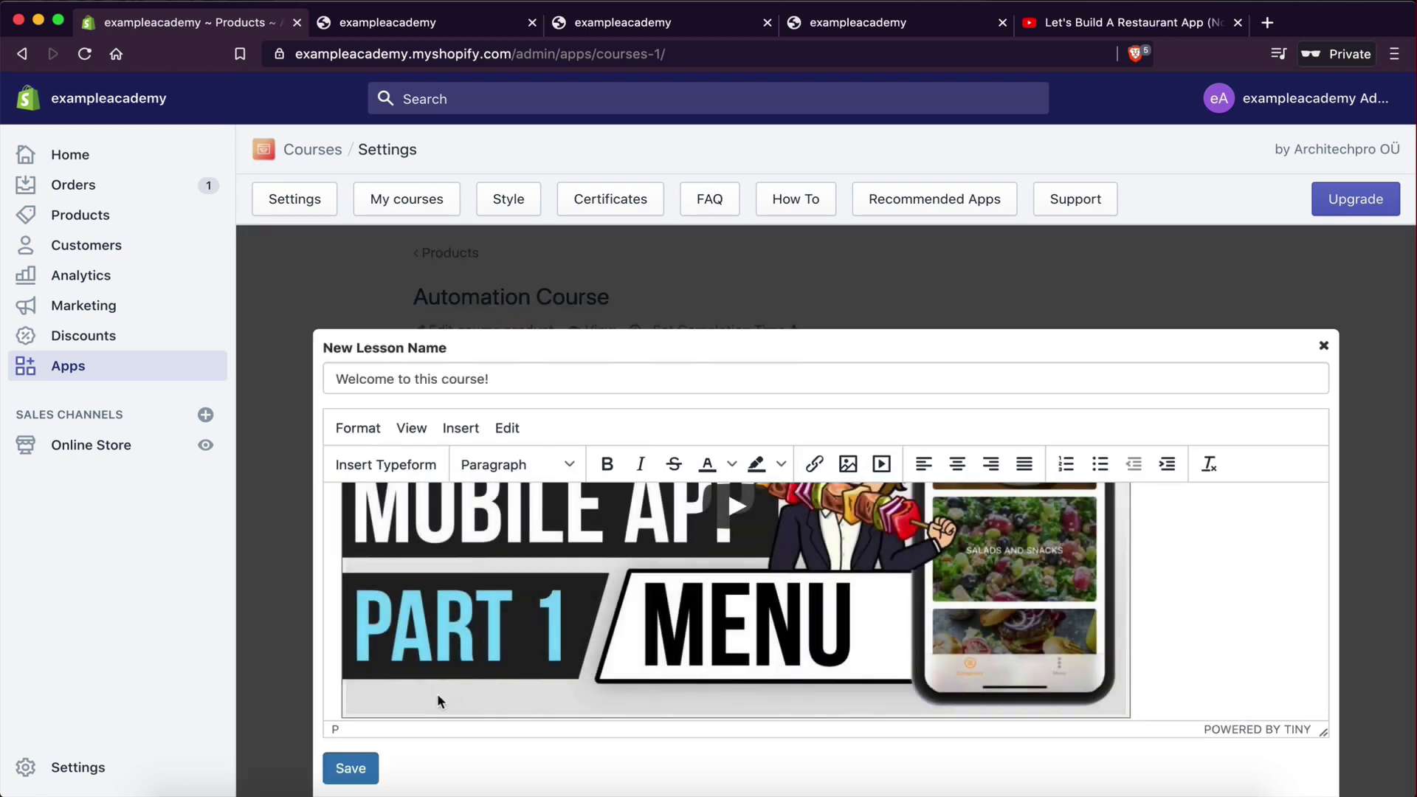
- Save the welcome lesson and open the course preview
{"action": "scroll", "coordinate": [420, 661], "scroll_direction": "up", "scroll_amount": 5}
{"action": "scroll", "coordinate": [419, 661], "scroll_direction": "down", "scroll_amount": 5}
{"action": "left_click", "coordinate": [350, 767]}
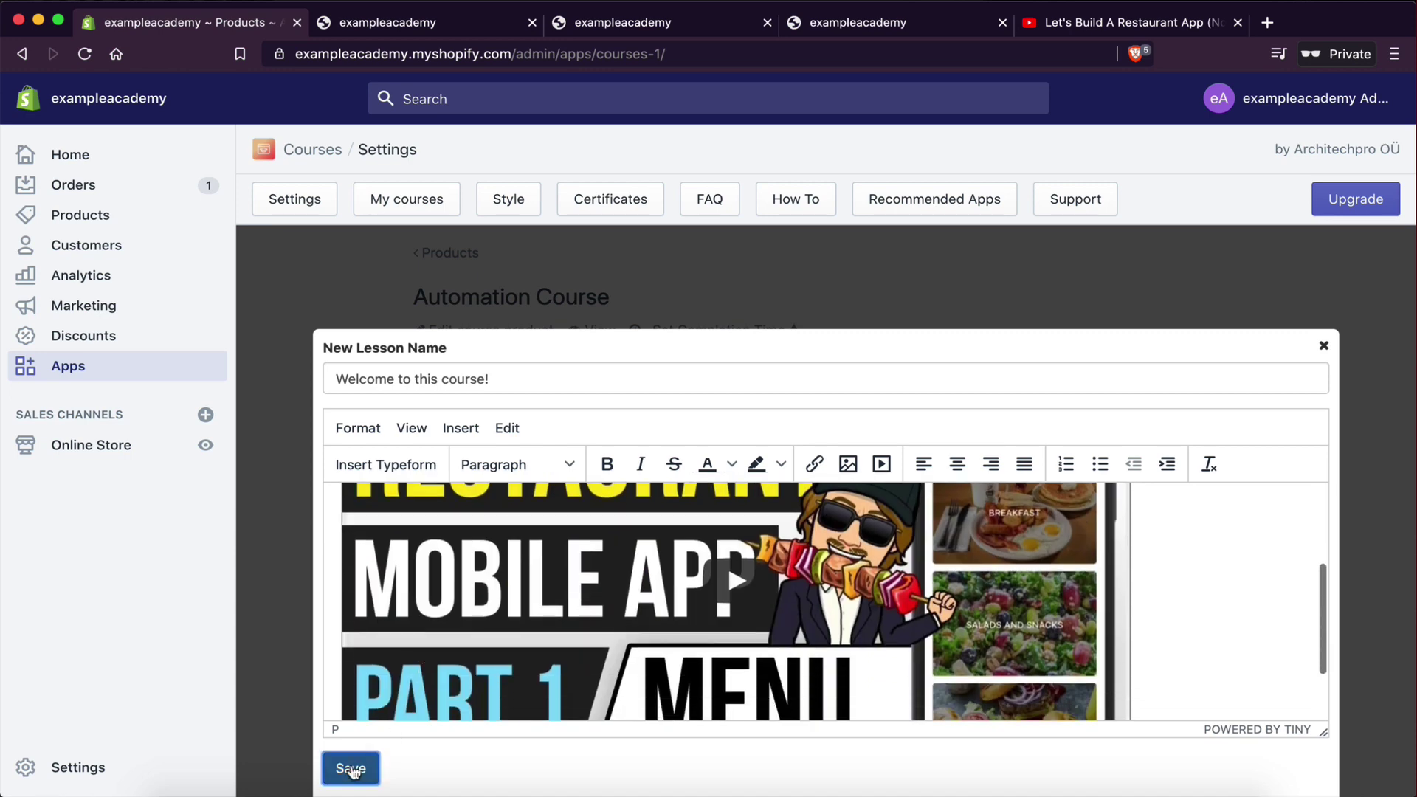
{"action": "left_click", "coordinate": [599, 330]}
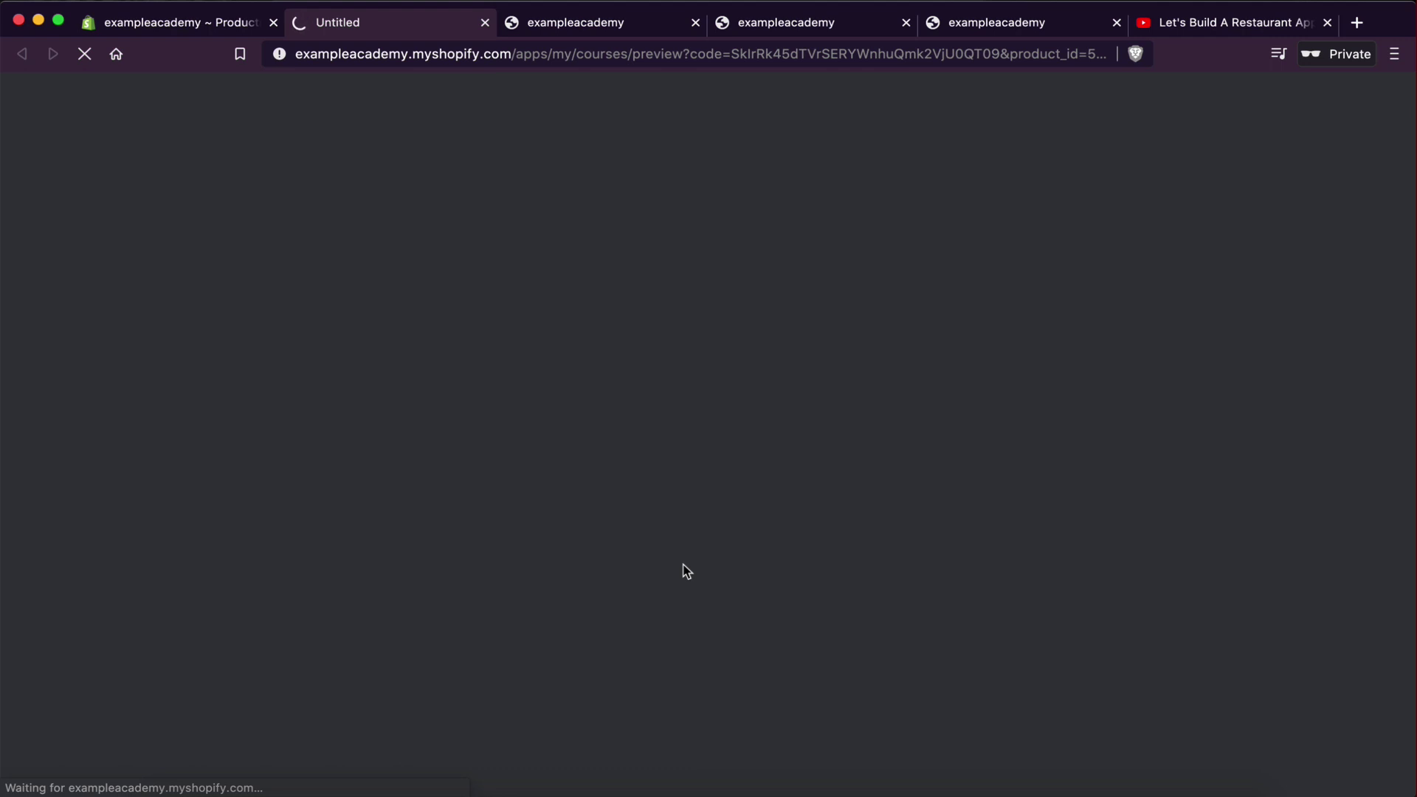
- Confirm the Part 1 video shows in the previewed welcome lesson, then return to the admin
{"action": "scroll", "coordinate": [677, 571], "scroll_direction": "down", "scroll_amount": 2}
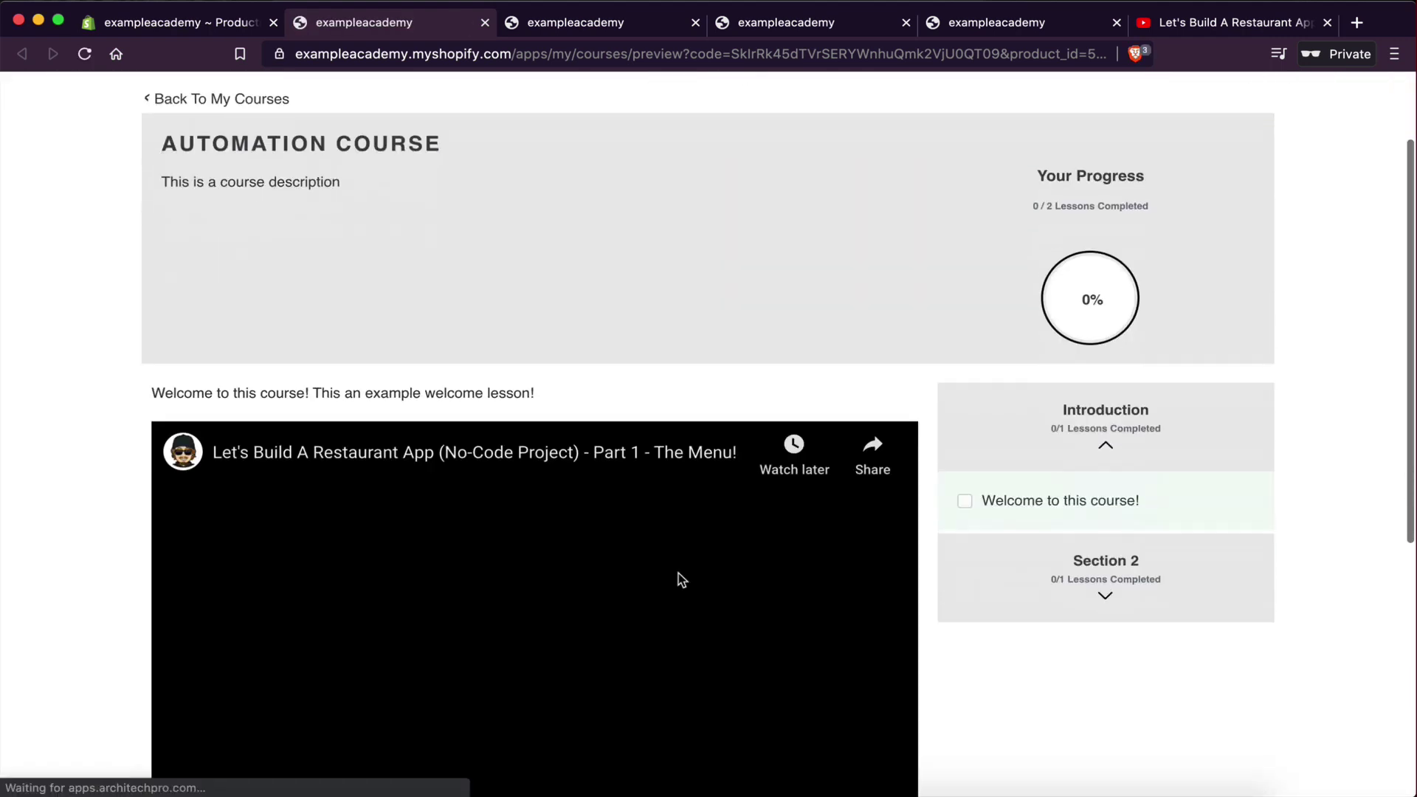
{"action": "scroll", "coordinate": [679, 573], "scroll_direction": "down", "scroll_amount": 2}
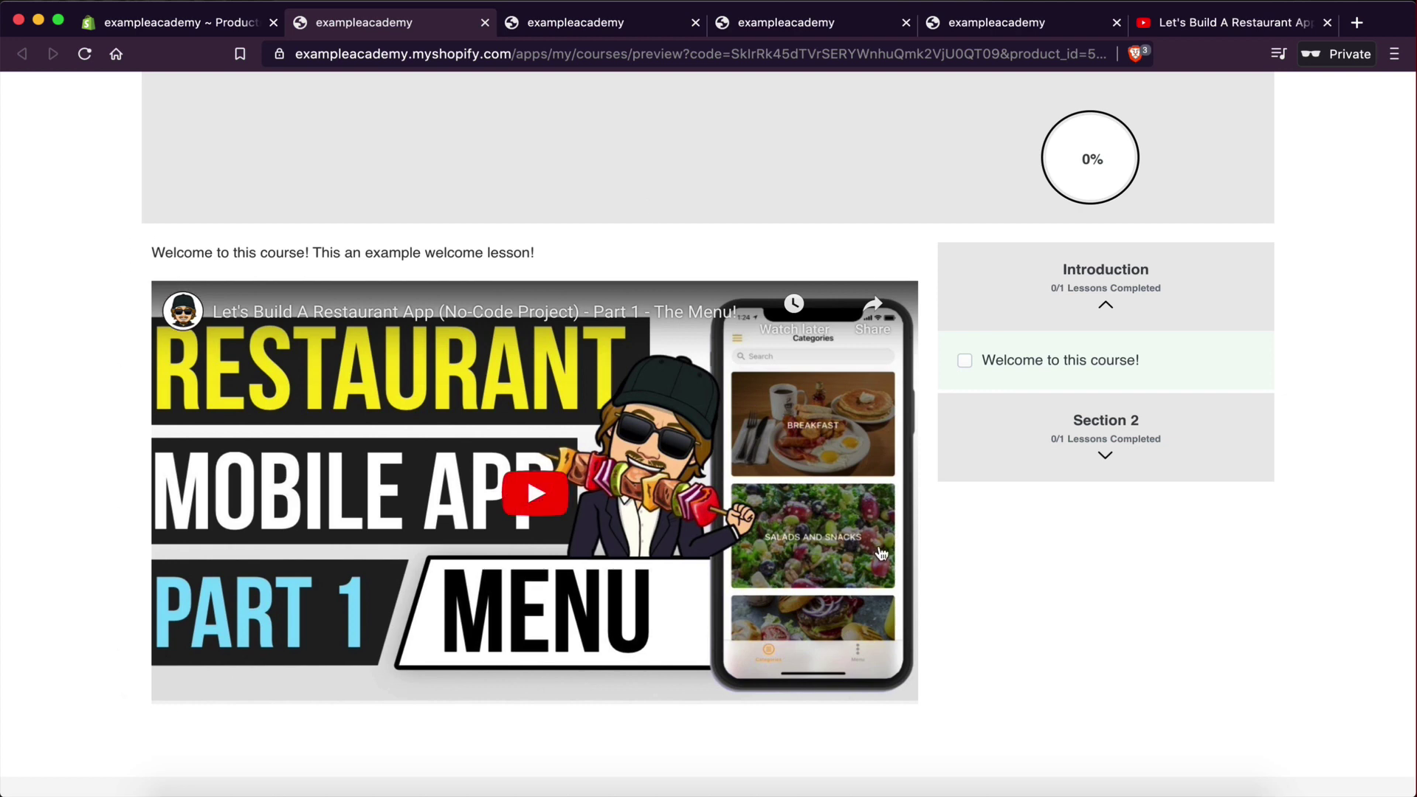
{"action": "scroll", "coordinate": [880, 553], "scroll_direction": "up", "scroll_amount": 3}
{"action": "left_click", "coordinate": [183, 24]}
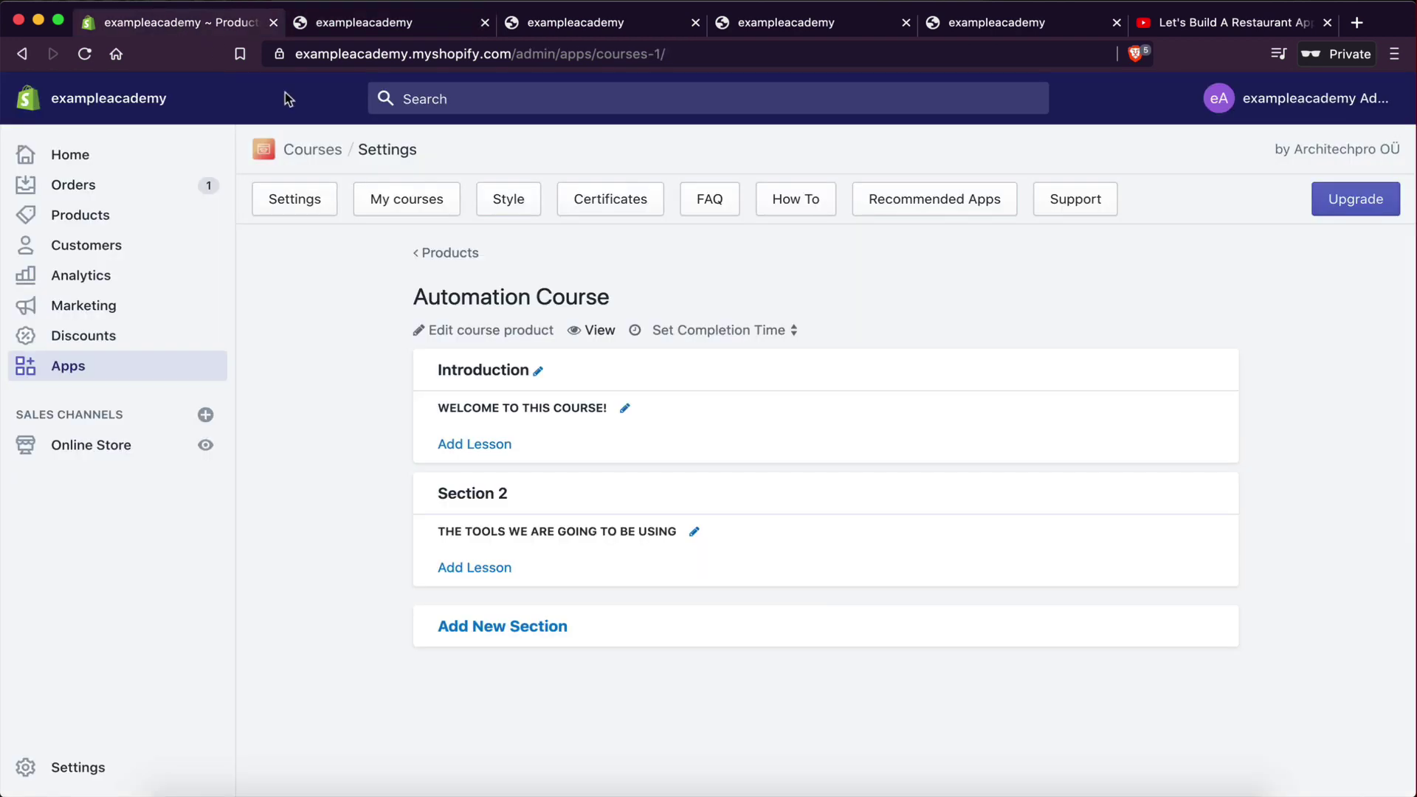
- Check the welcome lesson video's 800 width in its media settings, then return to the preview
{"action": "mouse_move", "coordinate": [585, 427]}
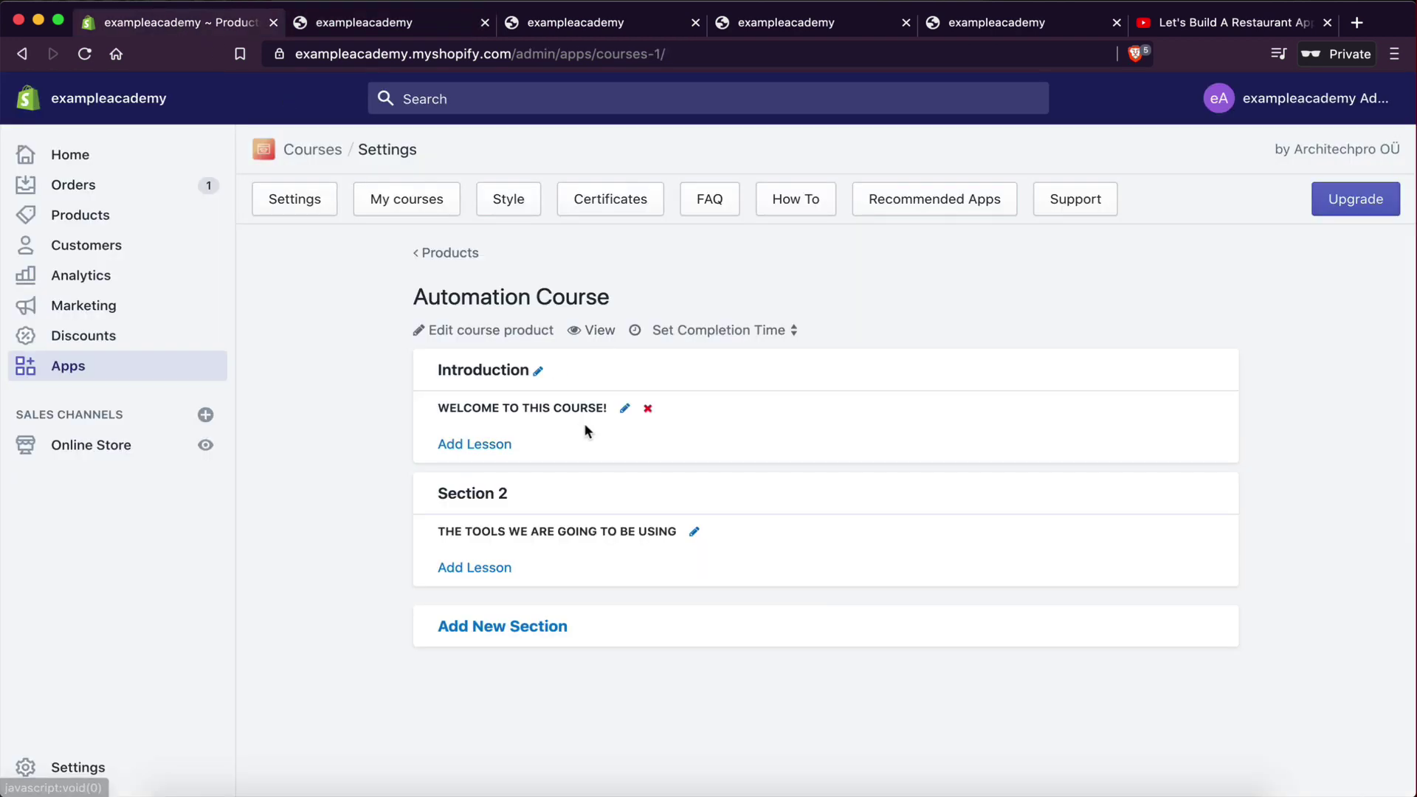
{"action": "left_click", "coordinate": [625, 409]}
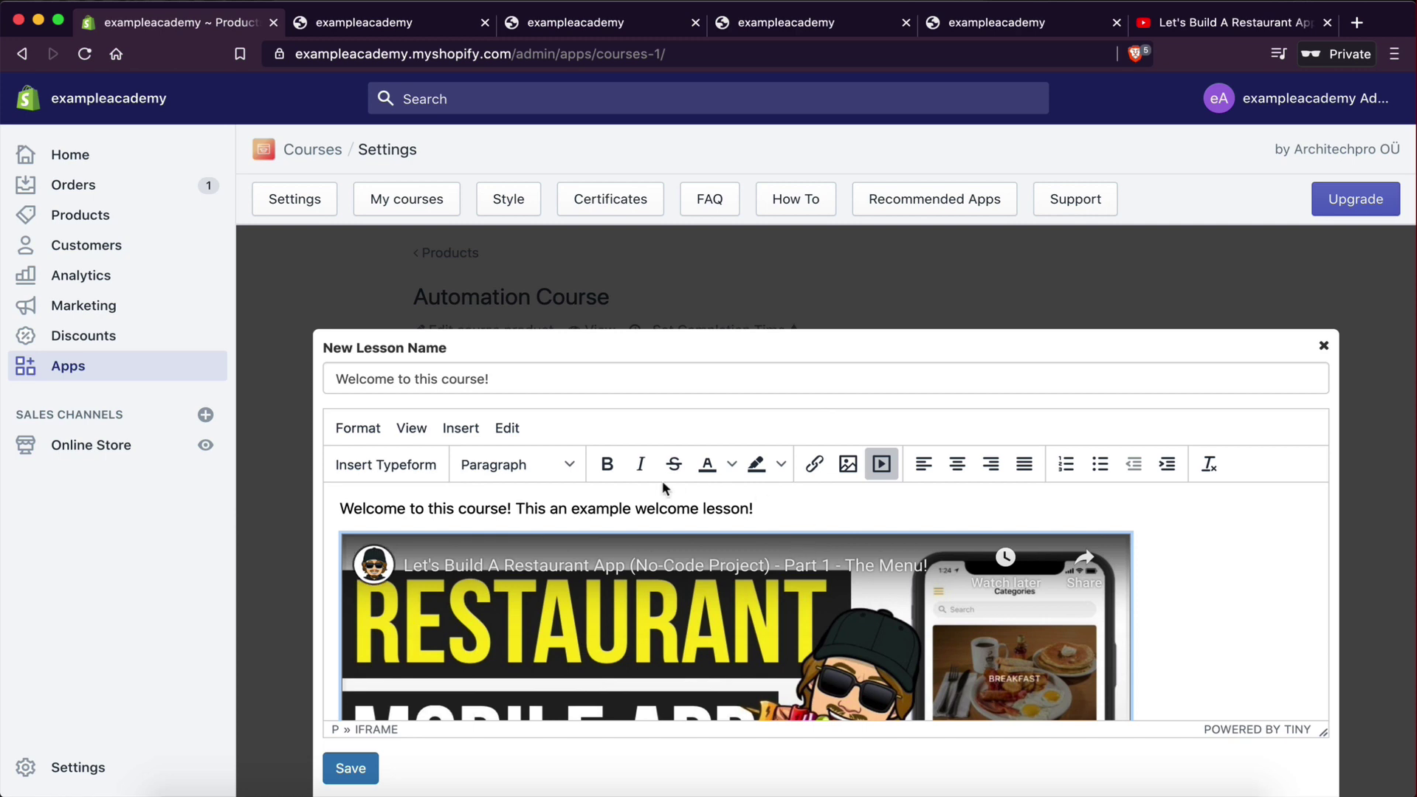
{"action": "left_click", "coordinate": [882, 464]}
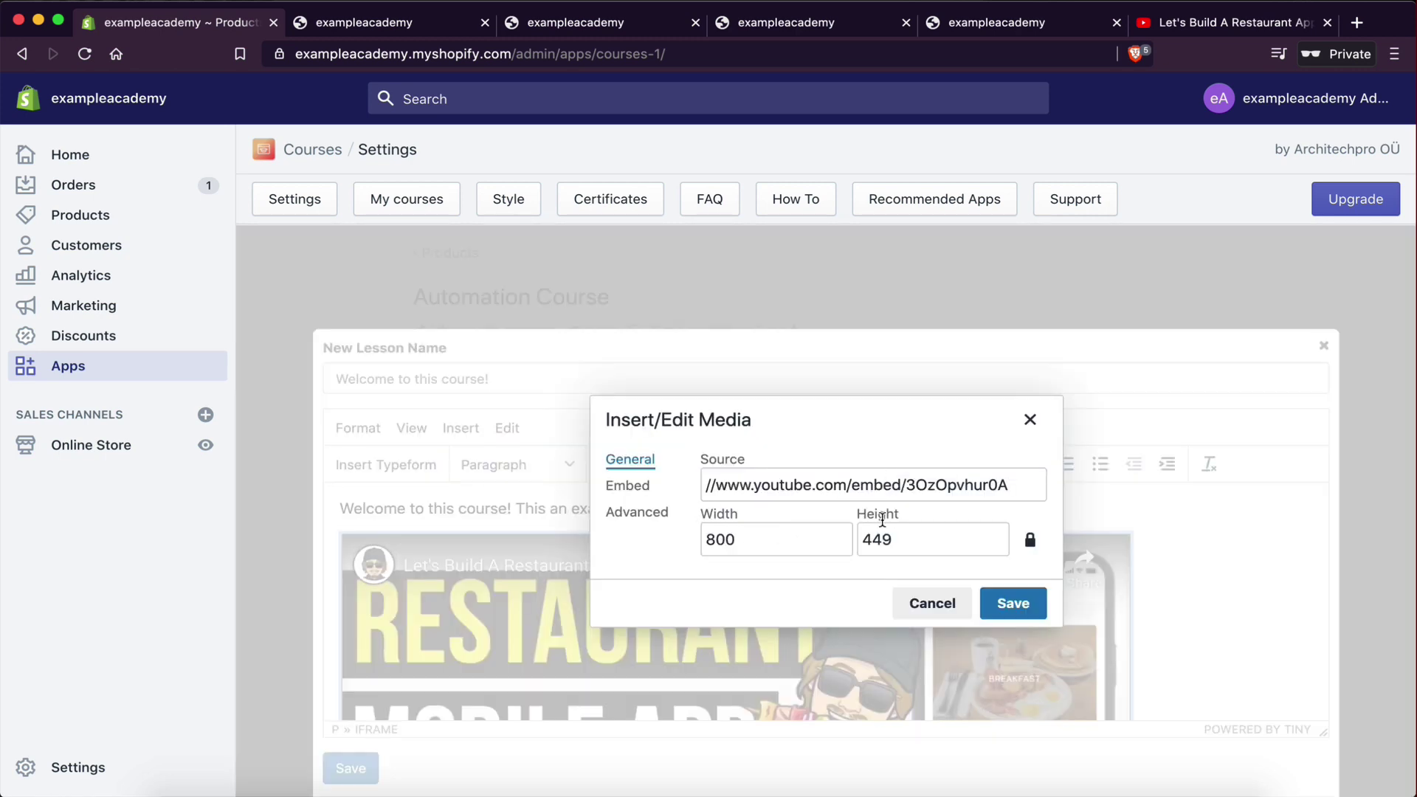
{"action": "left_click_drag", "start_coordinate": [743, 545], "coordinate": [702, 545]}
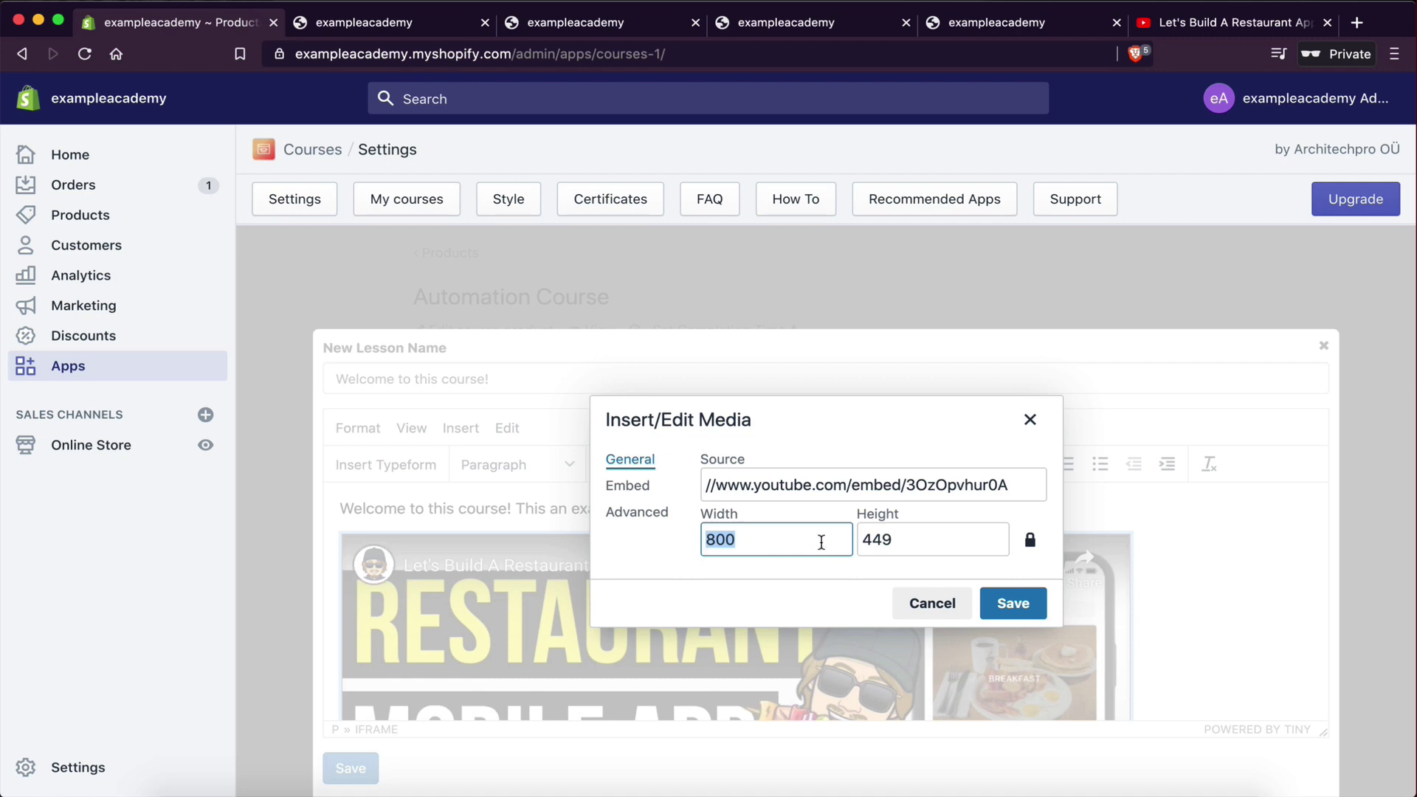
{"action": "left_click", "coordinate": [380, 24]}
{"action": "scroll", "coordinate": [482, 456], "scroll_direction": "down", "scroll_amount": 6}
{"action": "scroll", "coordinate": [481, 456], "scroll_direction": "up", "scroll_amount": 3}
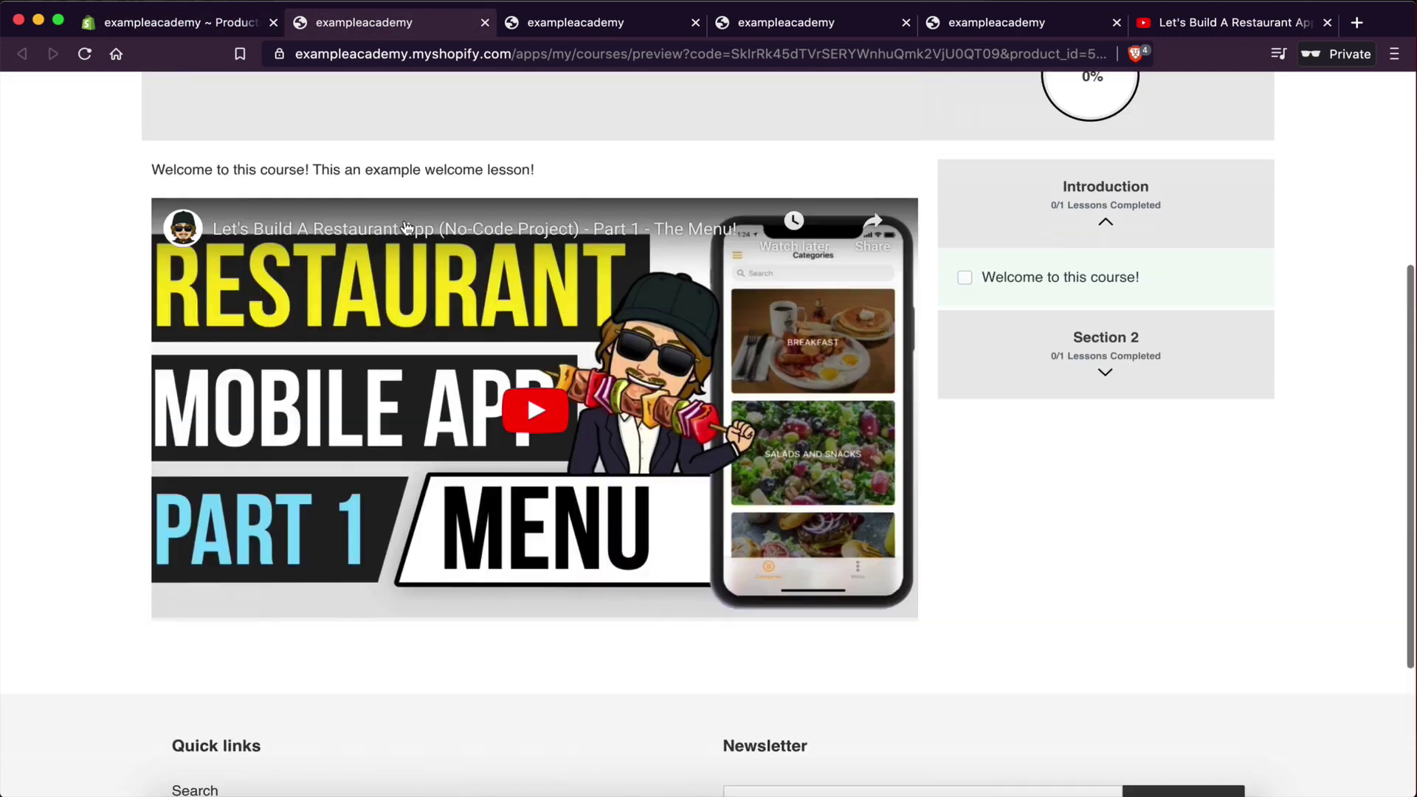
- Play and pause the embedded welcome video in the course preview
{"action": "scroll", "coordinate": [136, 240], "scroll_direction": "up", "scroll_amount": 2}
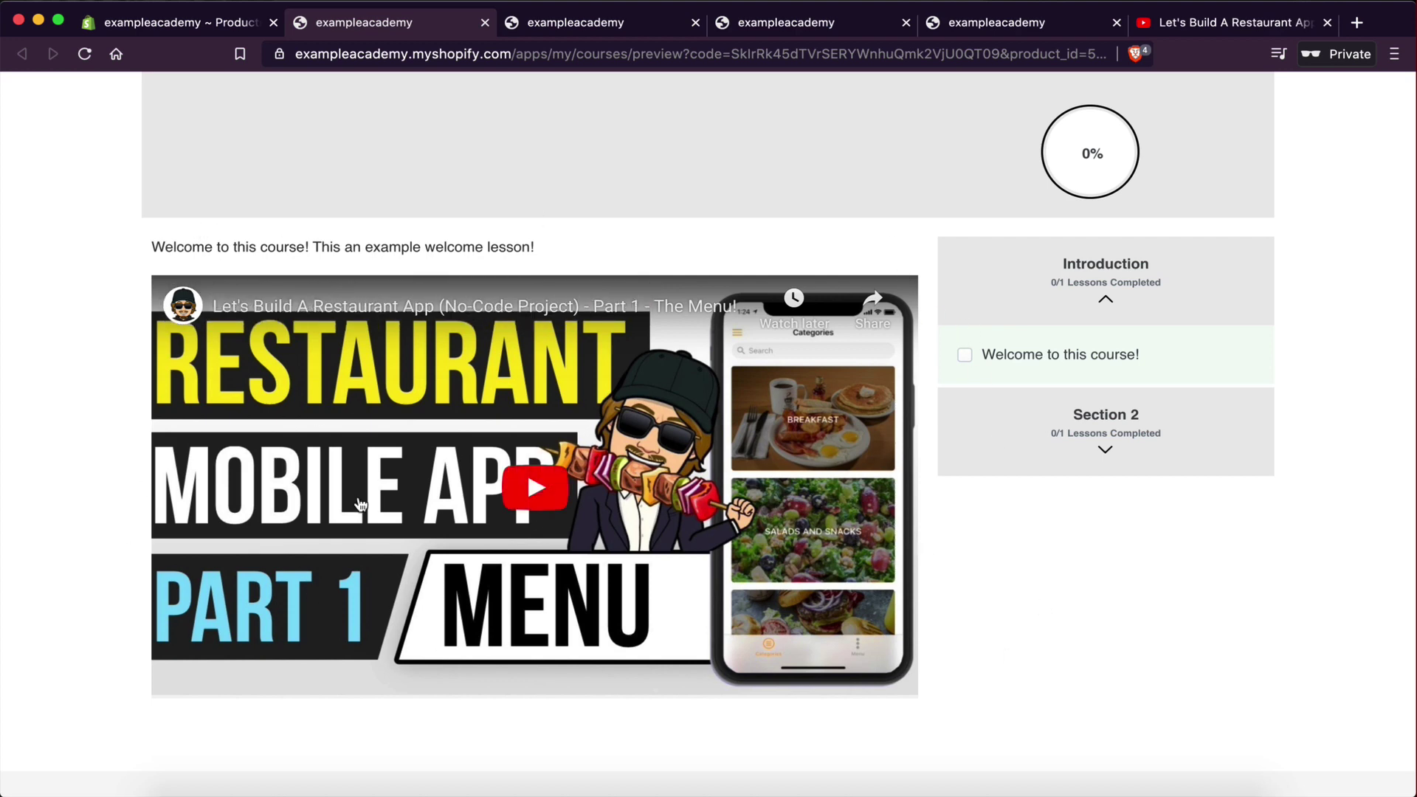
{"action": "left_click", "coordinate": [532, 510]}
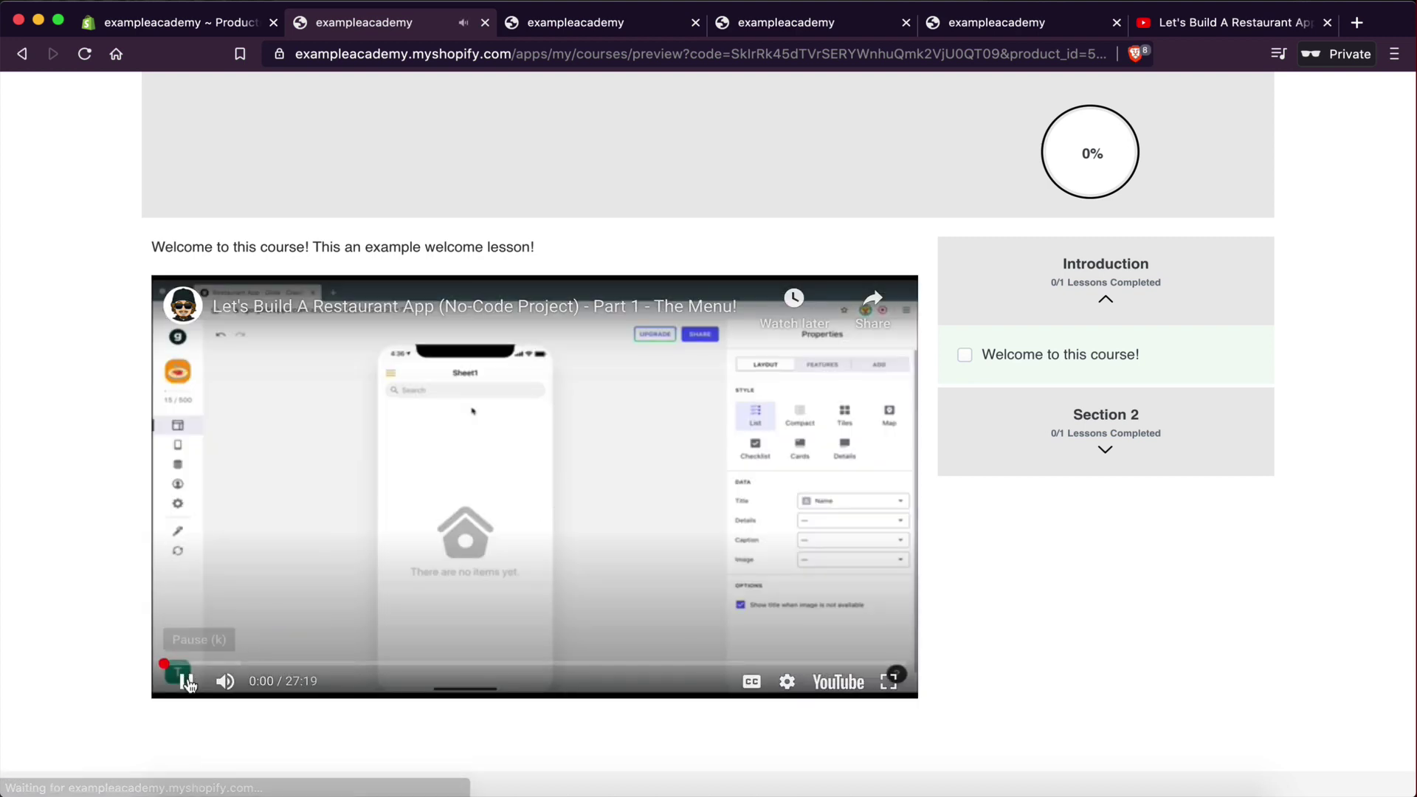
{"action": "left_click", "coordinate": [186, 681]}
{"action": "left_click", "coordinate": [877, 516]}
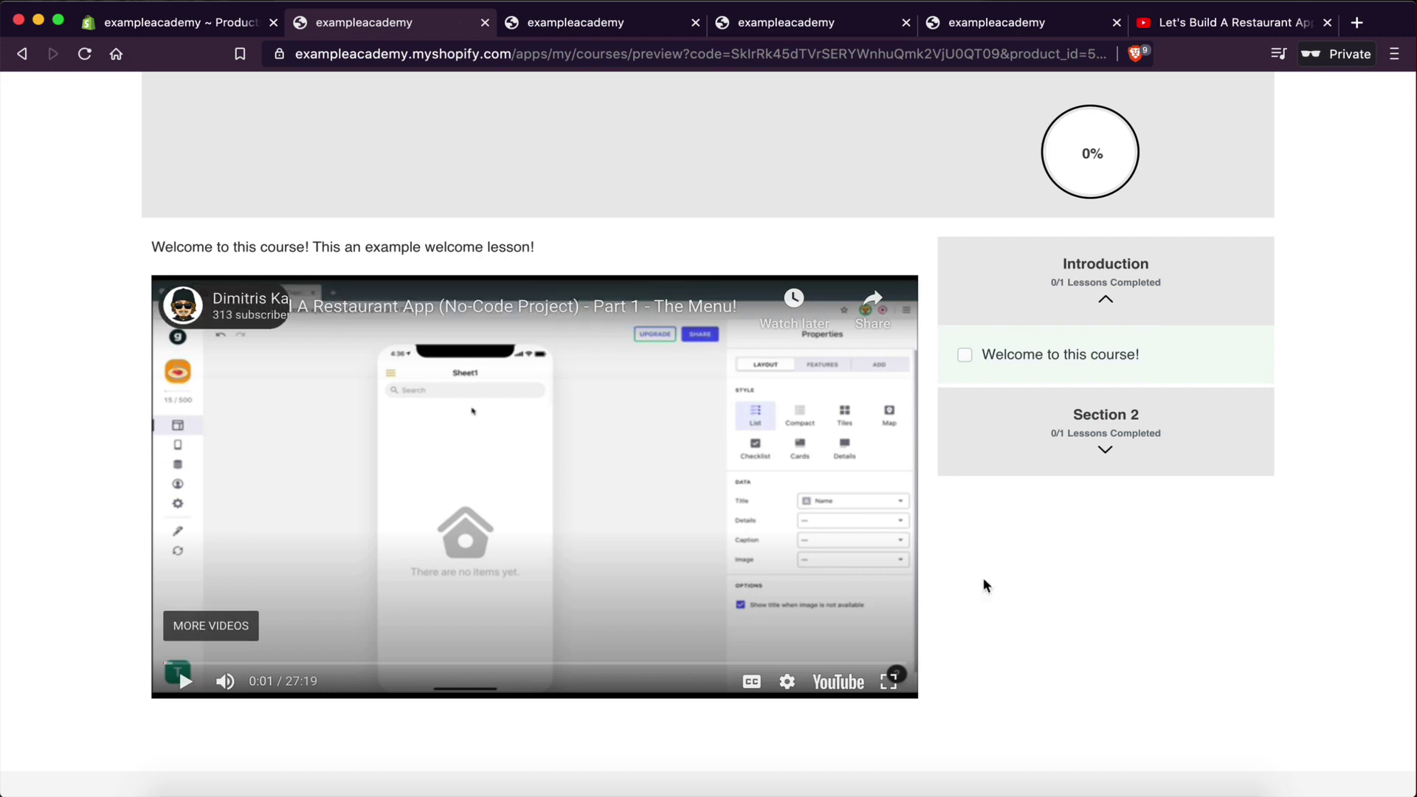
- Expand Section 2 in the preview, then return to the admin and close the media settings
{"action": "scroll", "coordinate": [983, 577], "scroll_direction": "up", "scroll_amount": 3}
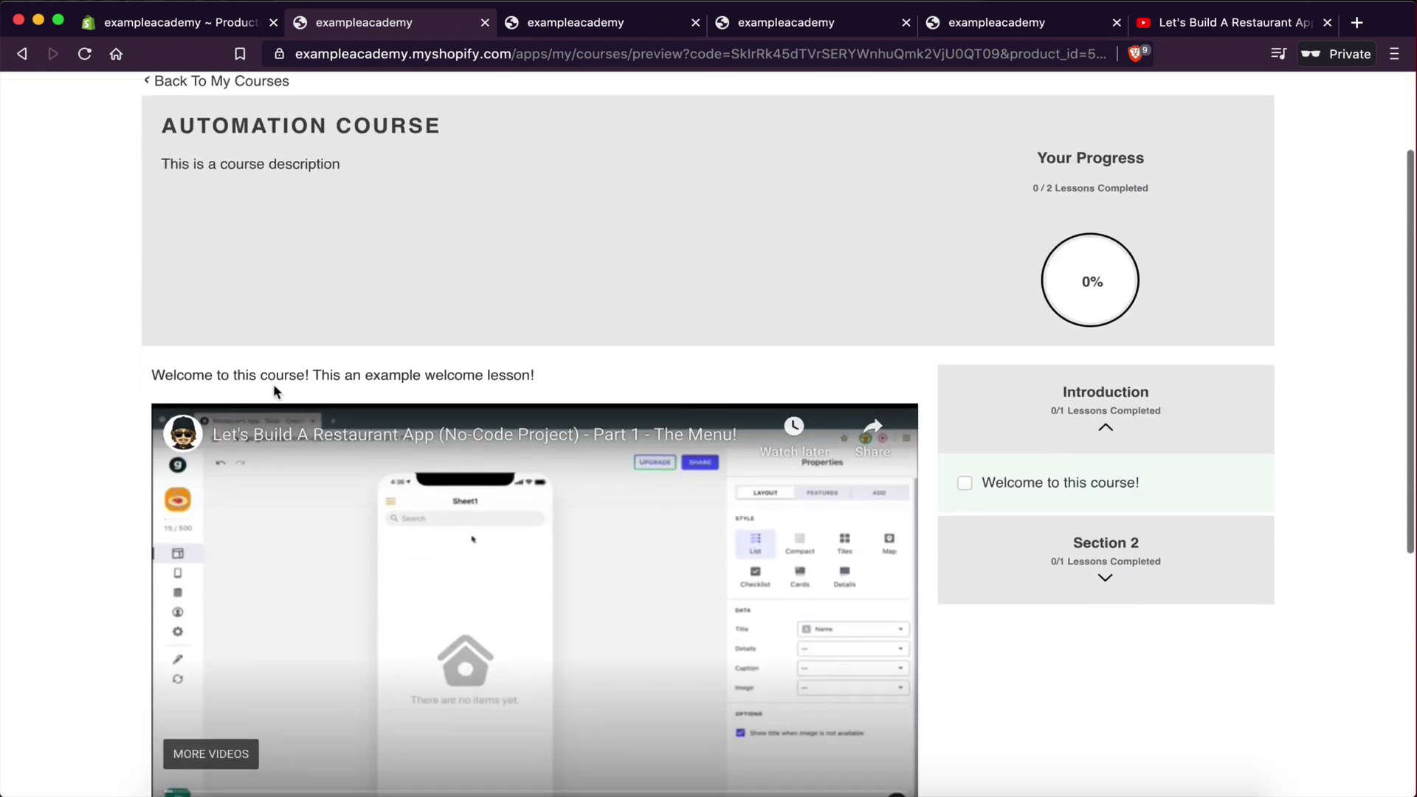
{"action": "scroll", "coordinate": [617, 368], "scroll_direction": "up", "scroll_amount": 1}
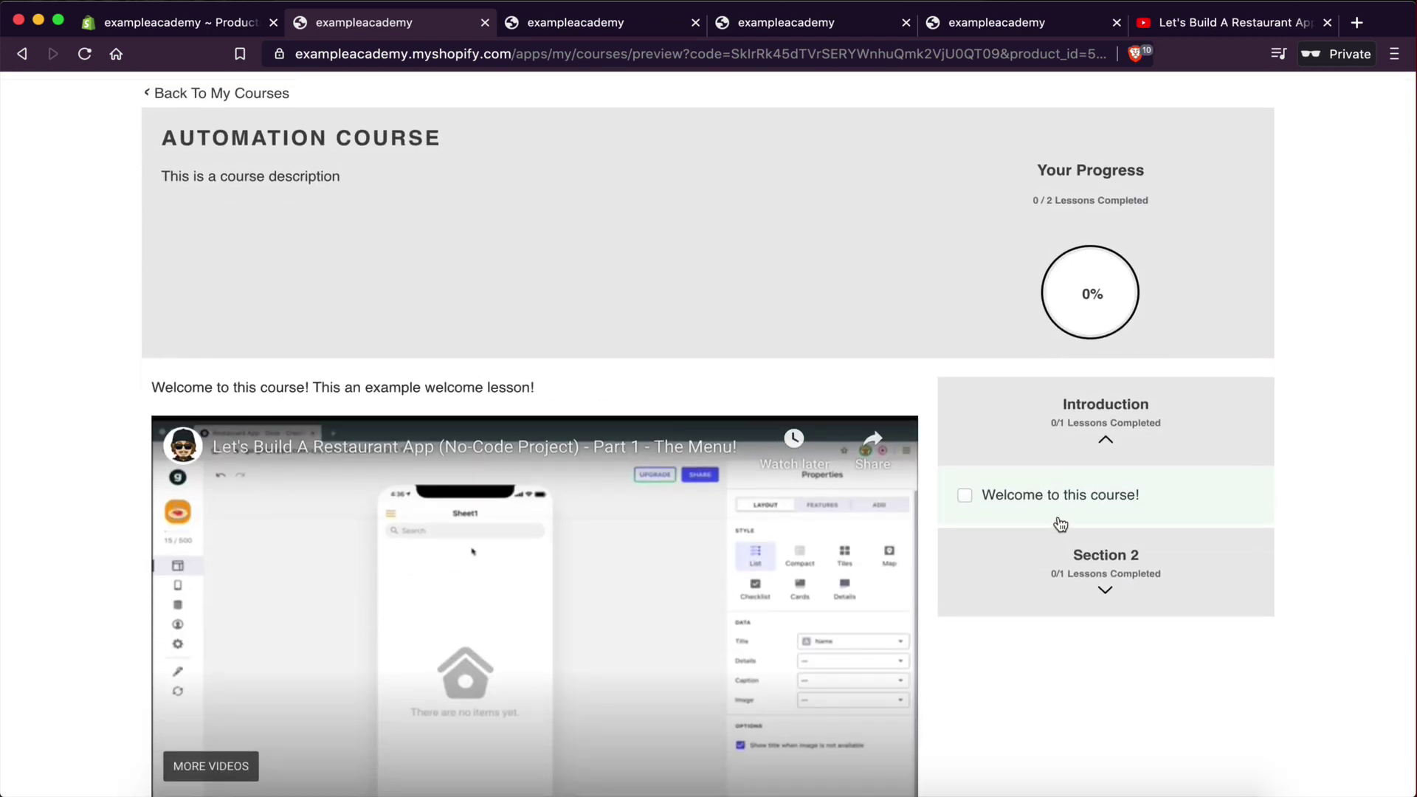
{"action": "scroll", "coordinate": [772, 507], "scroll_direction": "down", "scroll_amount": 1}
{"action": "scroll", "coordinate": [772, 506], "scroll_direction": "up", "scroll_amount": 1}
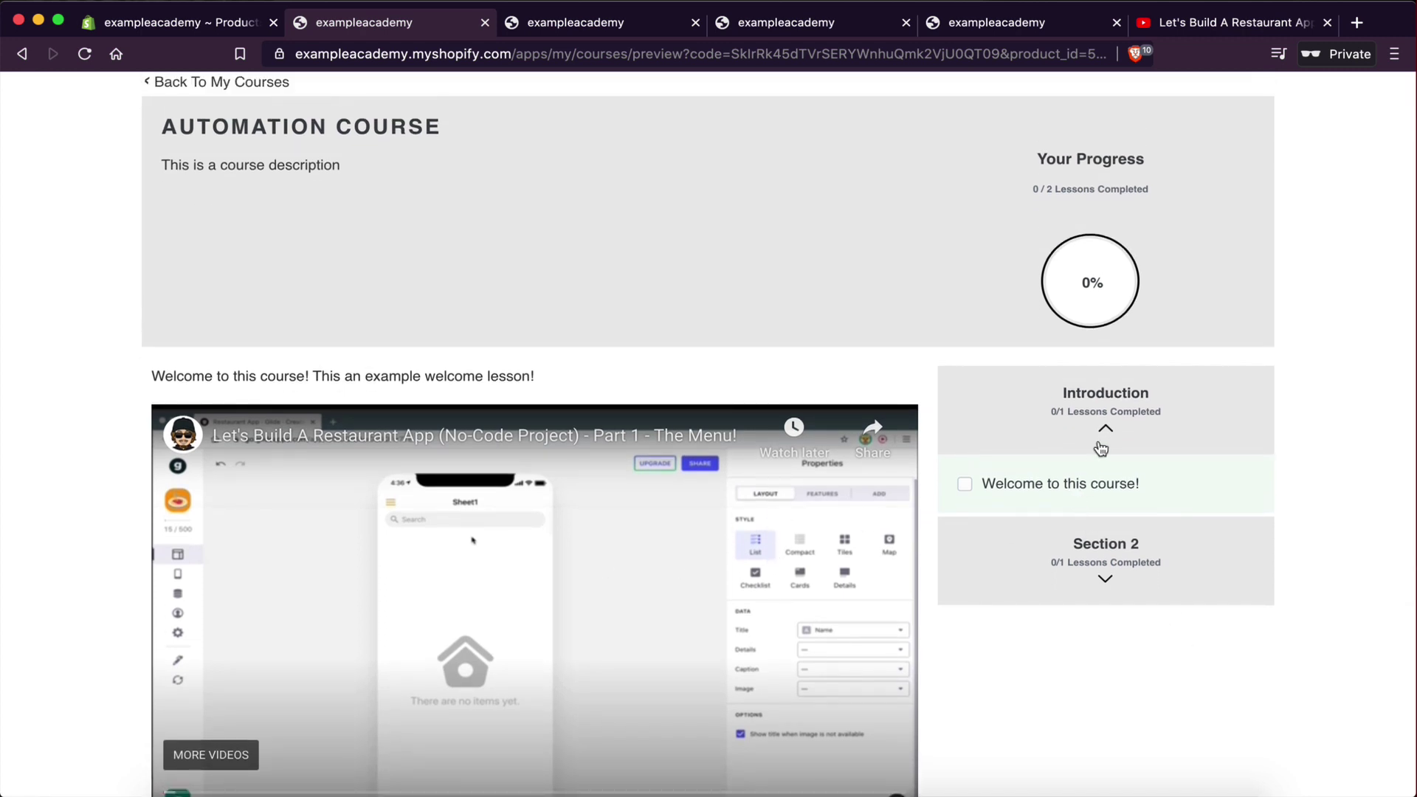
{"action": "left_click", "coordinate": [1110, 583]}
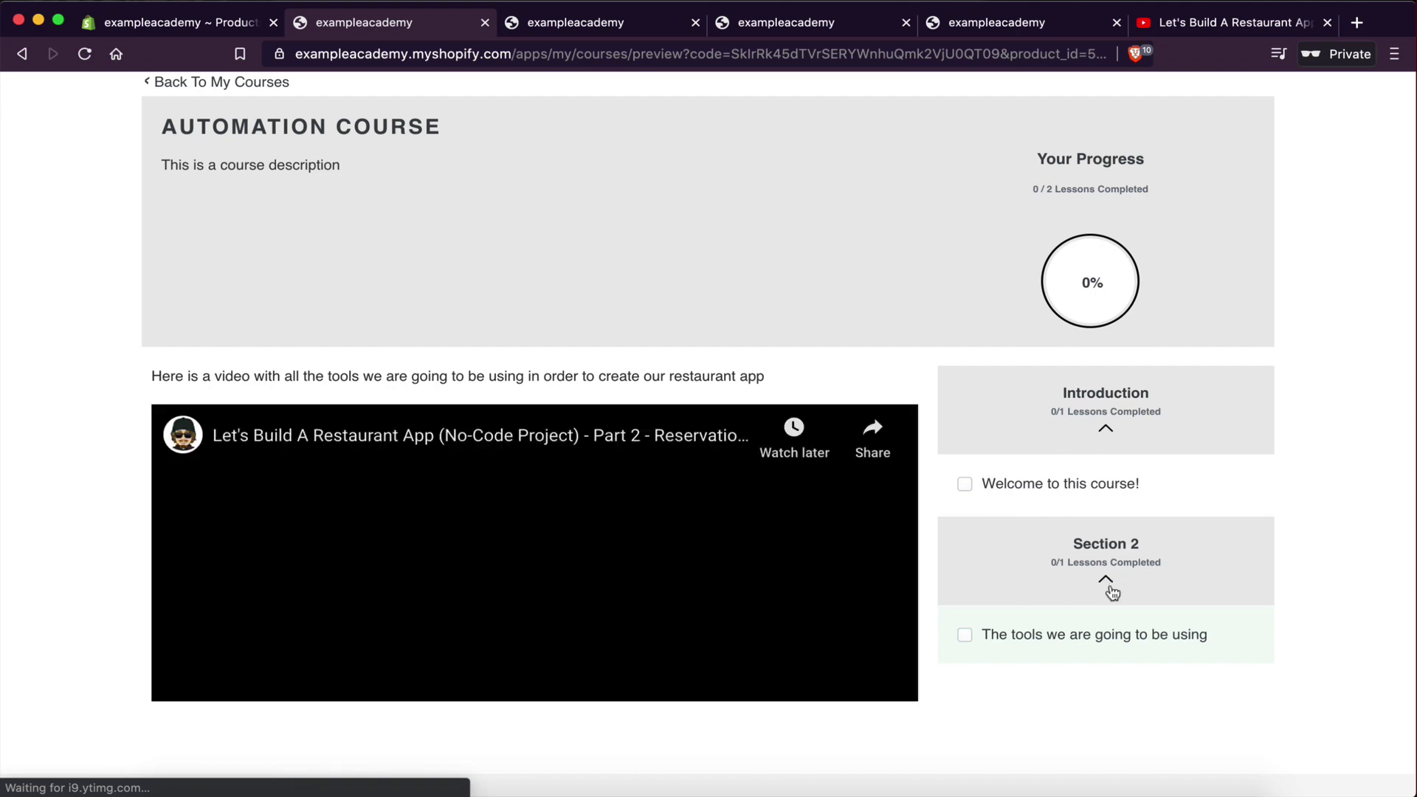
{"action": "left_click", "coordinate": [185, 22]}
{"action": "left_click", "coordinate": [1030, 419]}
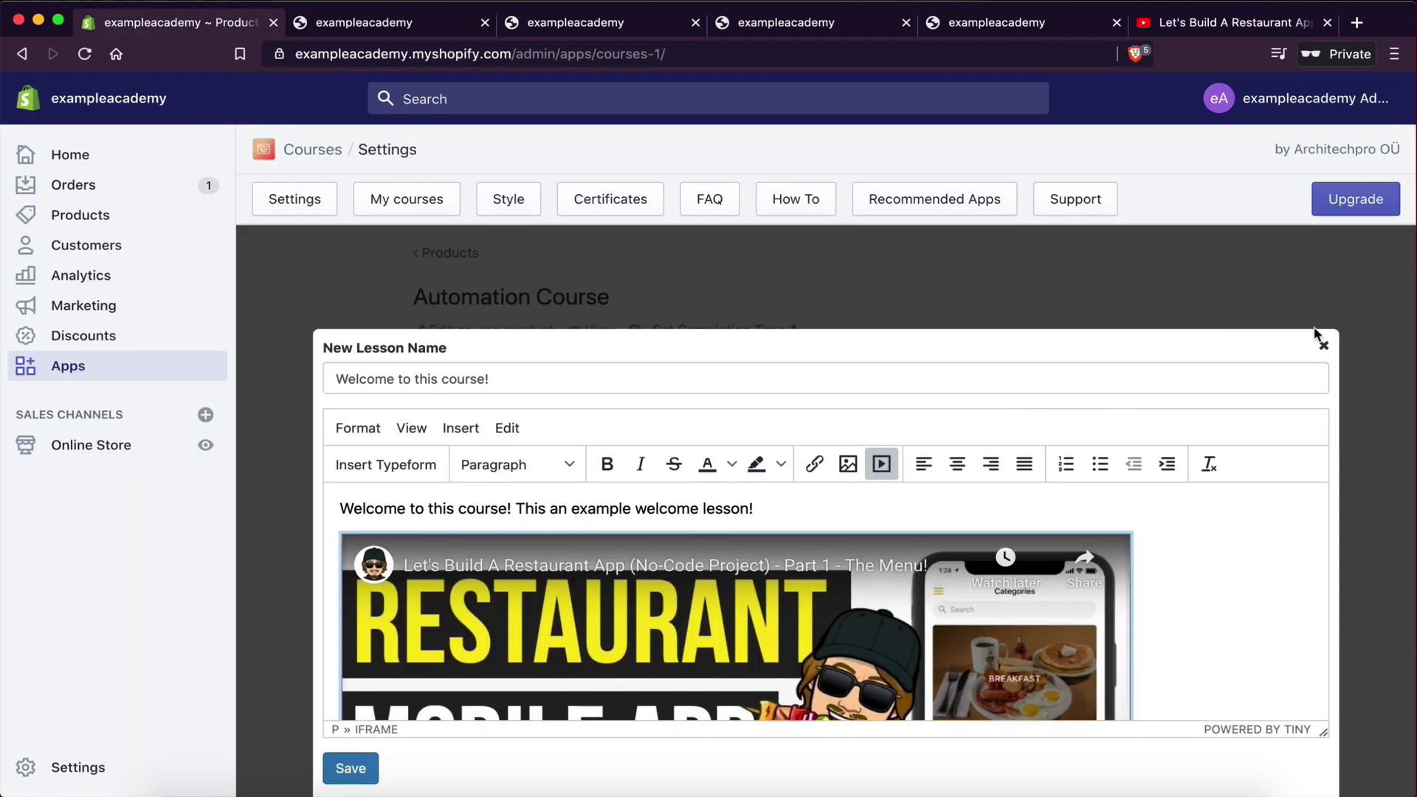
- Resize the video in 'The tools we are going to be using' lesson from 560 to 800 wide and save
{"action": "left_click", "coordinate": [1323, 346]}
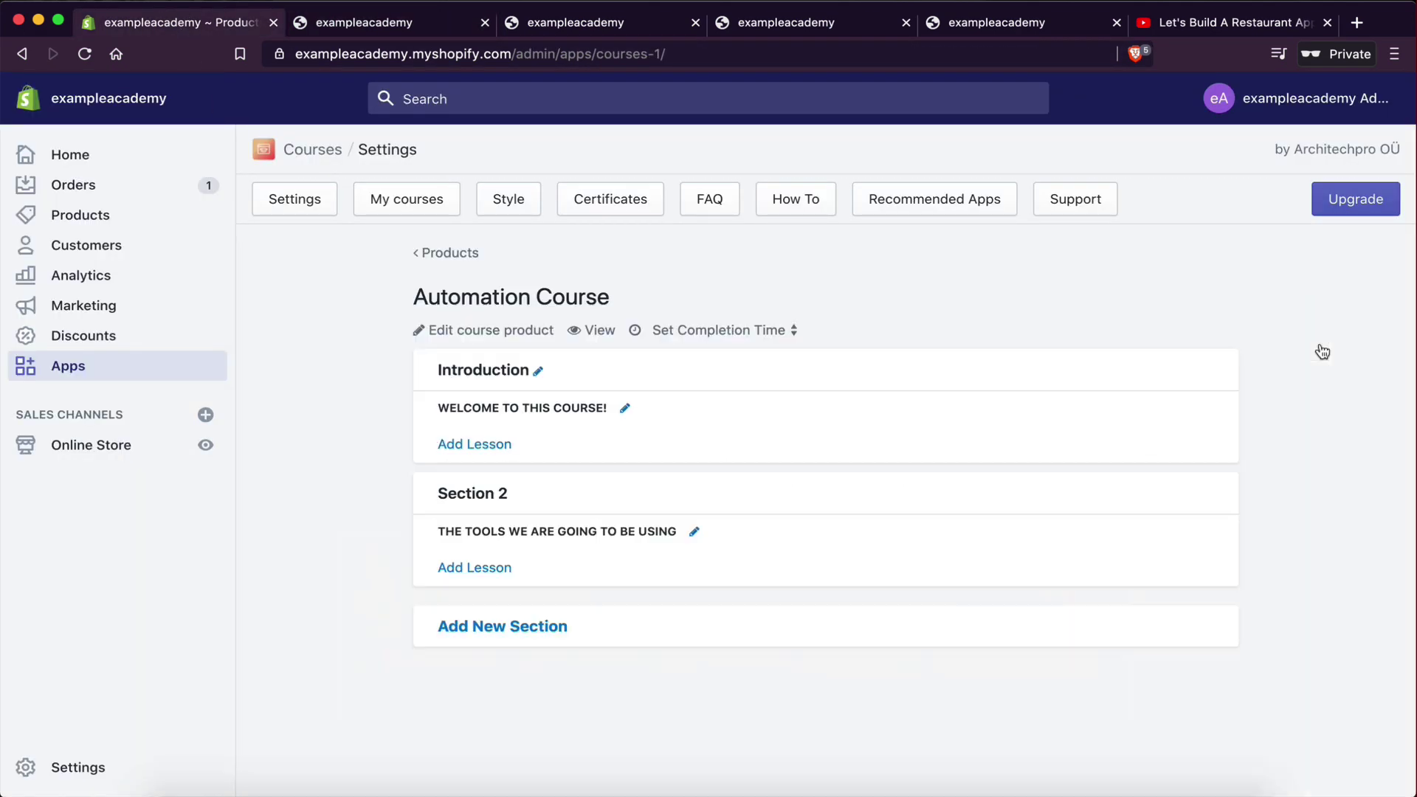
{"action": "left_click", "coordinate": [694, 532]}
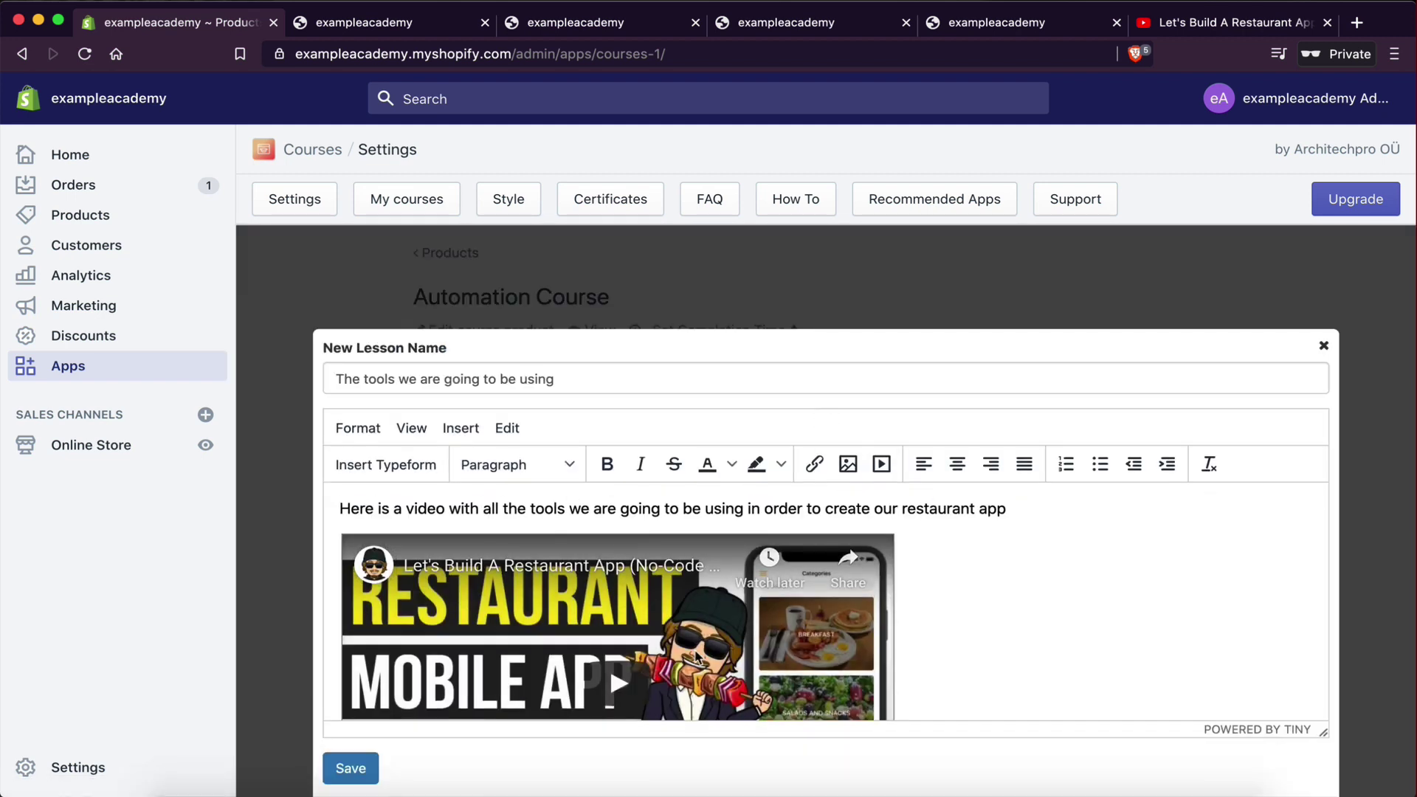
{"action": "left_click", "coordinate": [703, 648]}
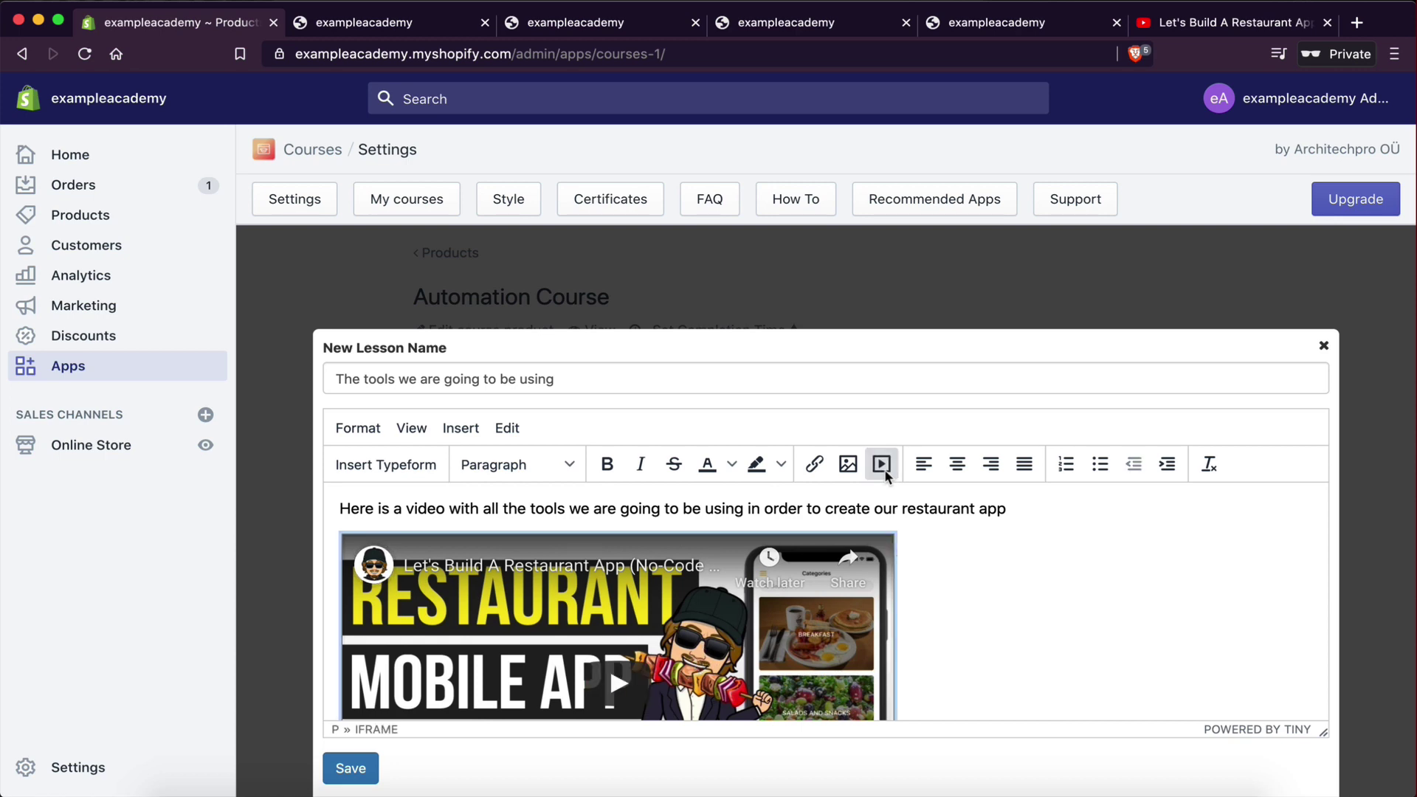
{"action": "left_click", "coordinate": [881, 463]}
{"action": "left_click_drag", "start_coordinate": [757, 542], "coordinate": [620, 545]}
{"action": "type", "text": "800"}
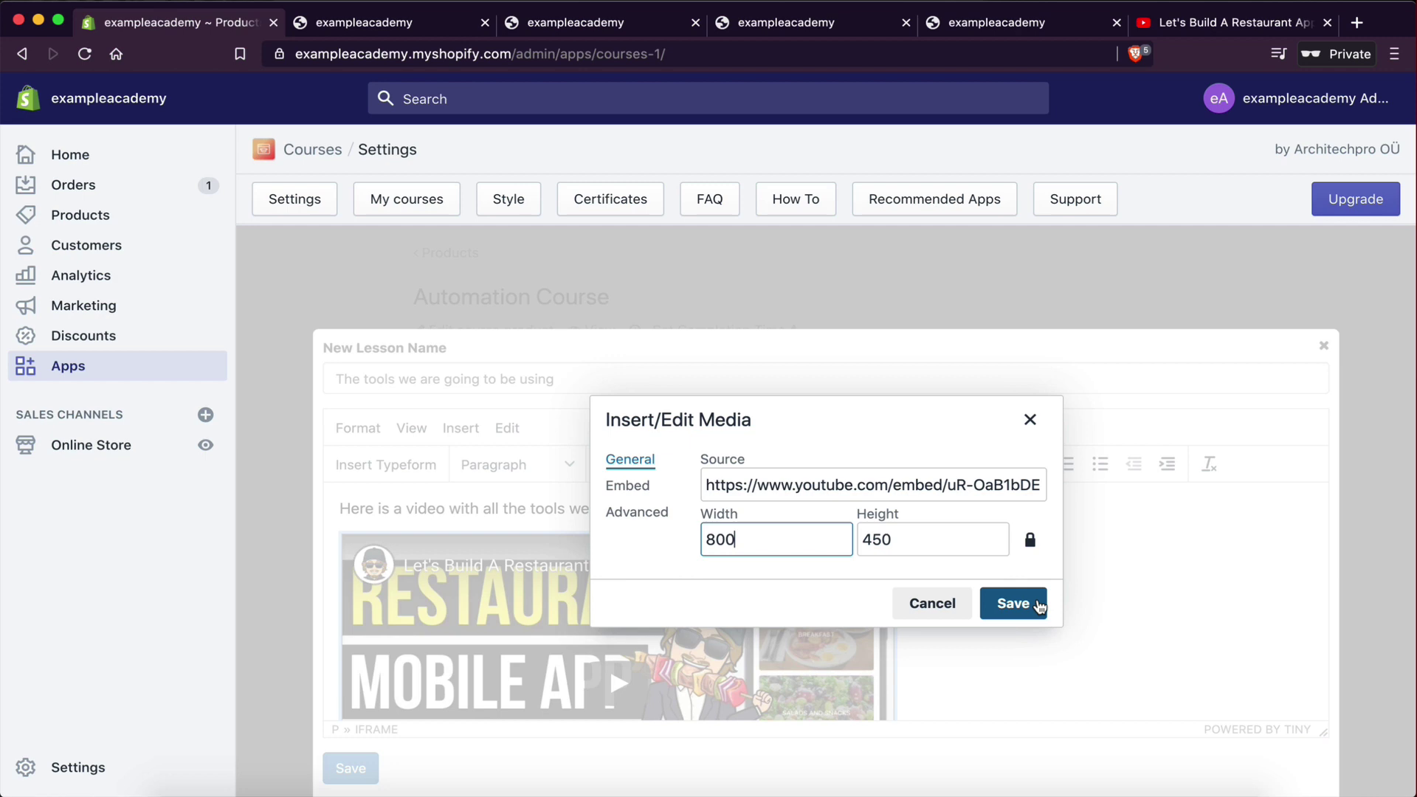
{"action": "left_click", "coordinate": [1039, 602]}
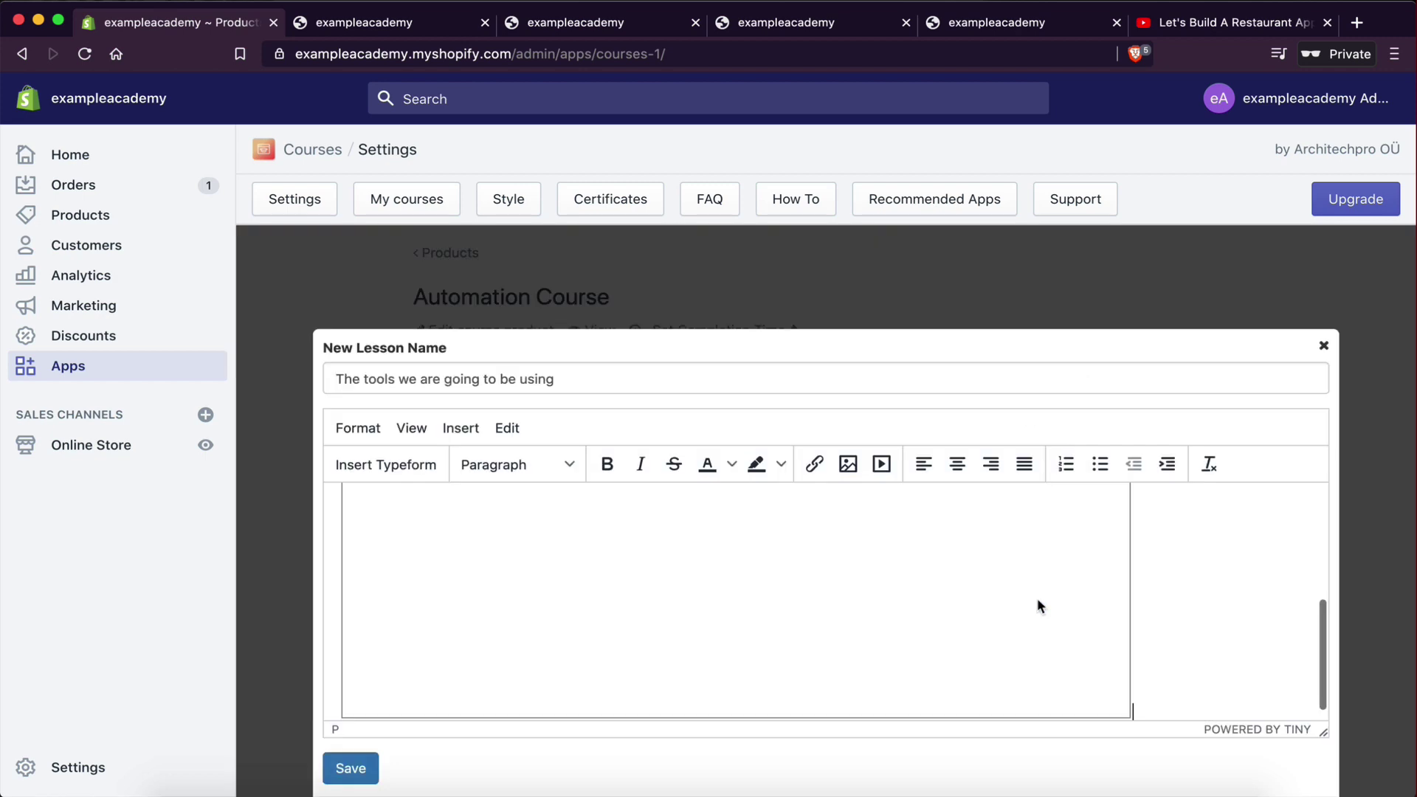
{"action": "left_click", "coordinate": [333, 781]}
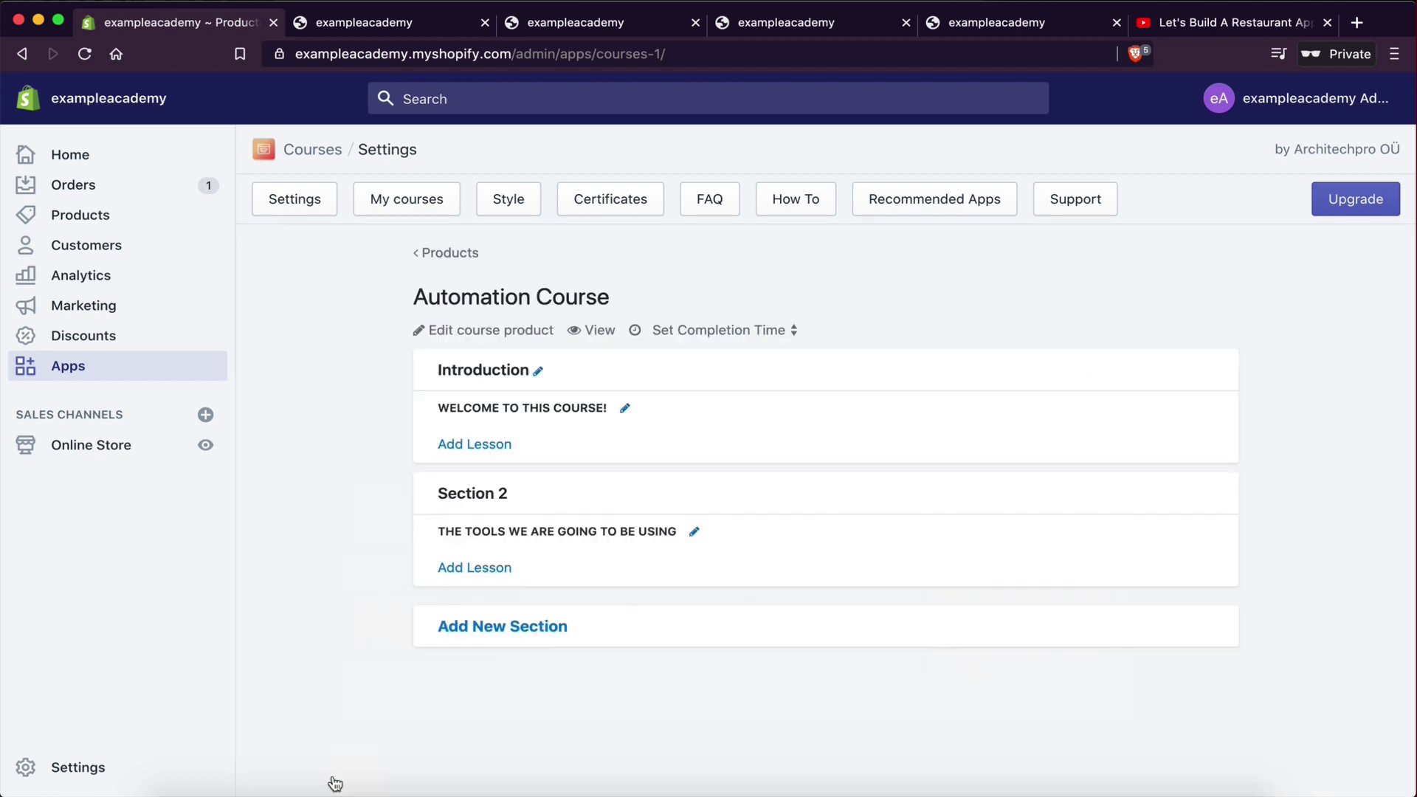
- Open the course preview and expand Section 2 to reveal its lesson
{"action": "left_click", "coordinate": [595, 330]}
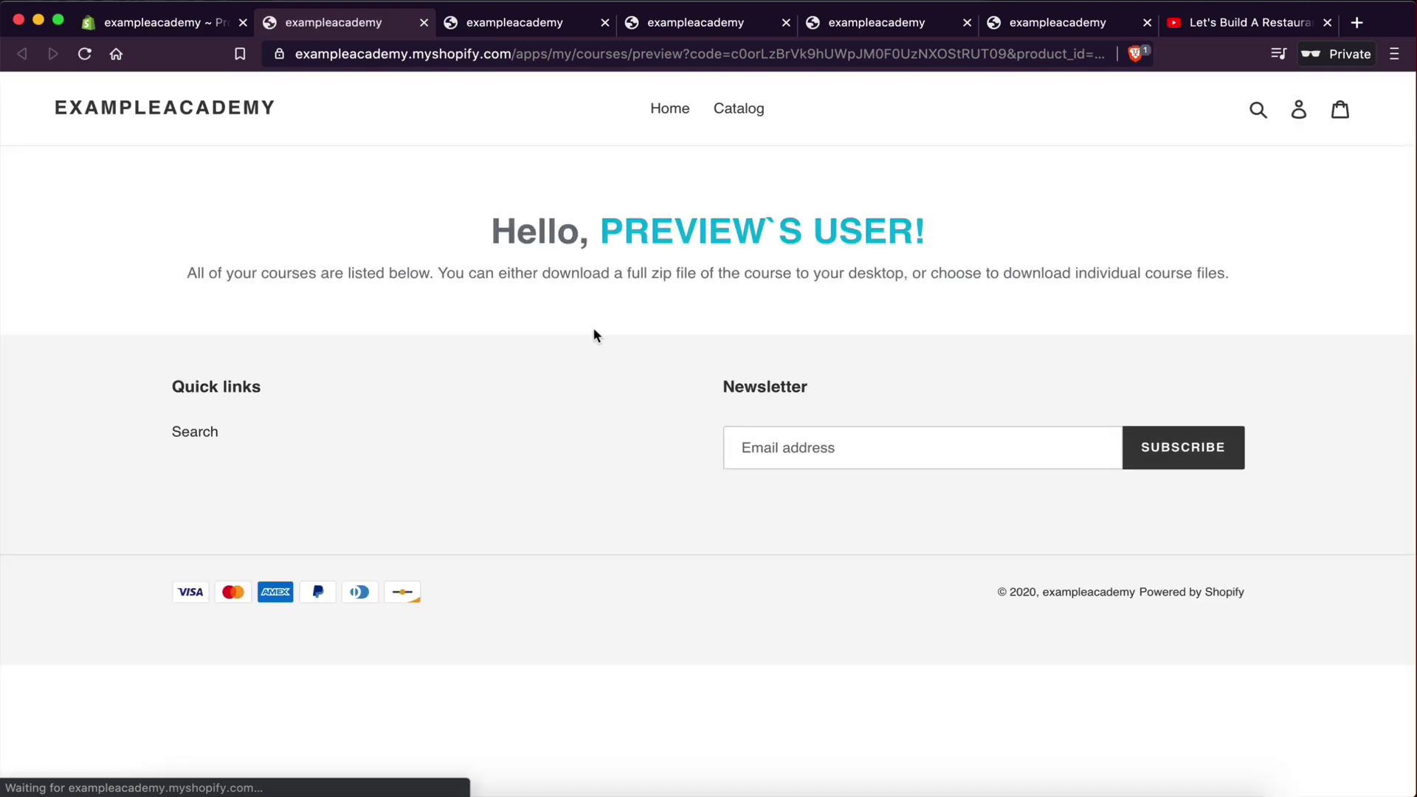
{"action": "scroll", "coordinate": [808, 468], "scroll_direction": "down", "scroll_amount": 5}
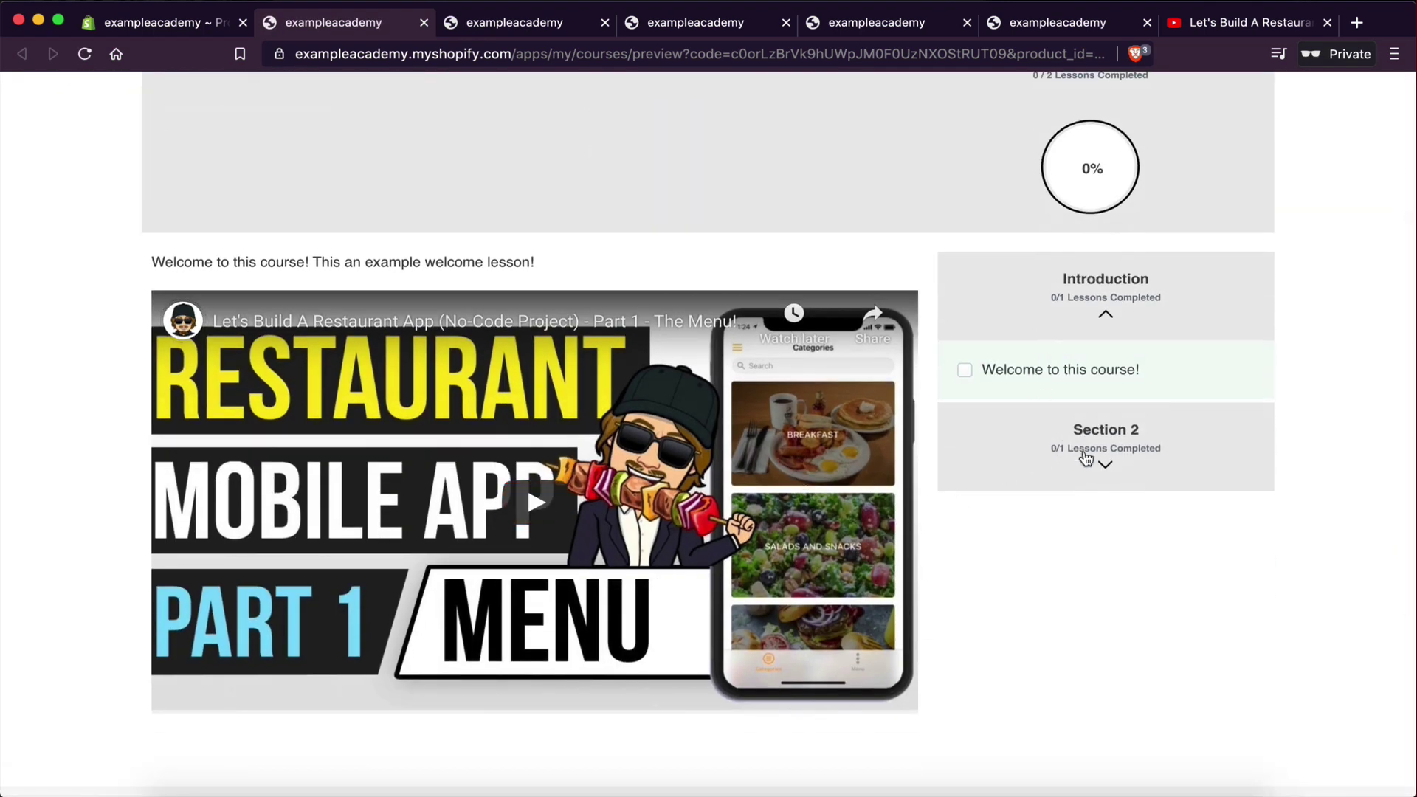
{"action": "left_click", "coordinate": [1082, 455]}
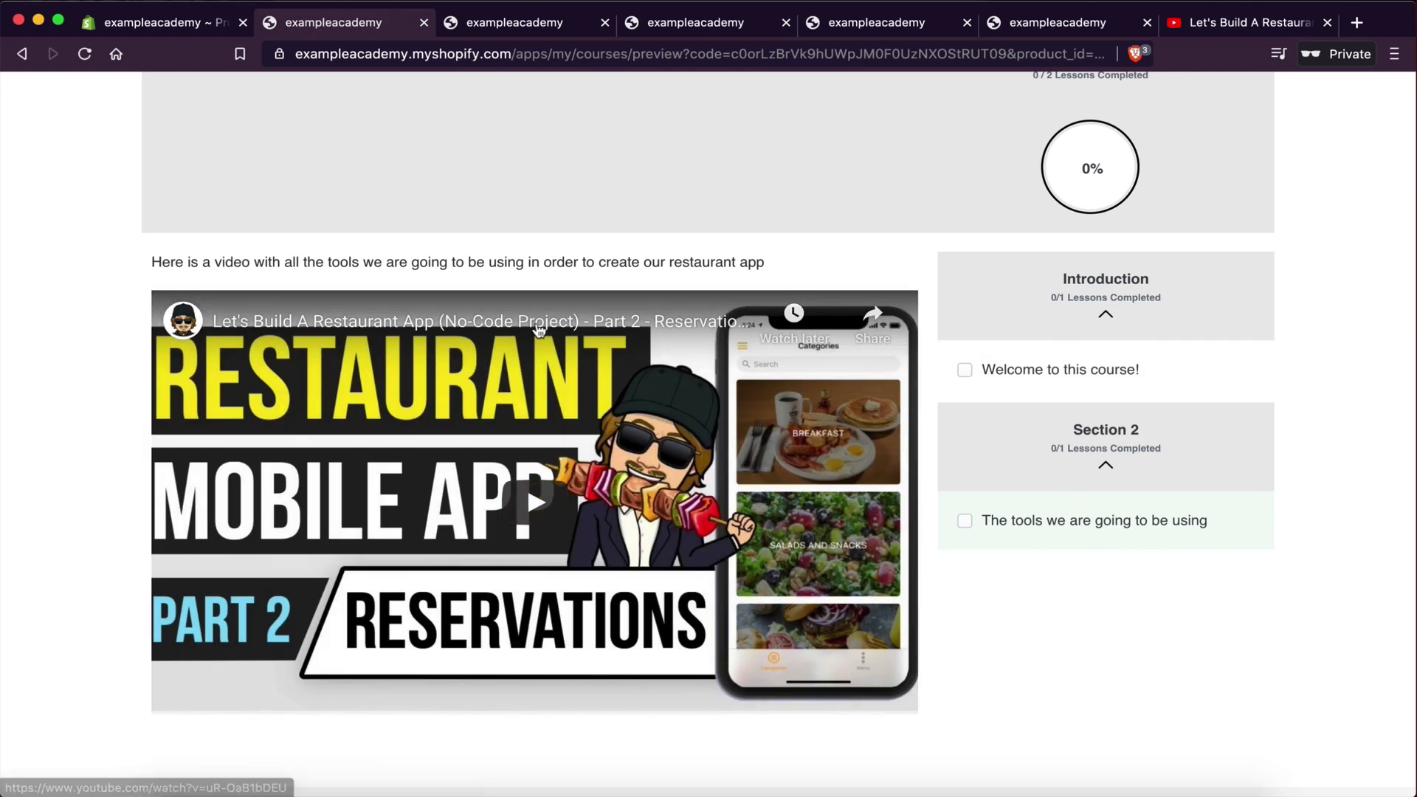
{"action": "scroll", "coordinate": [548, 454], "scroll_direction": "up", "scroll_amount": 1}
{"action": "scroll", "coordinate": [548, 454], "scroll_direction": "up", "scroll_amount": 3}
{"action": "scroll", "coordinate": [538, 500], "scroll_direction": "down", "scroll_amount": 4}
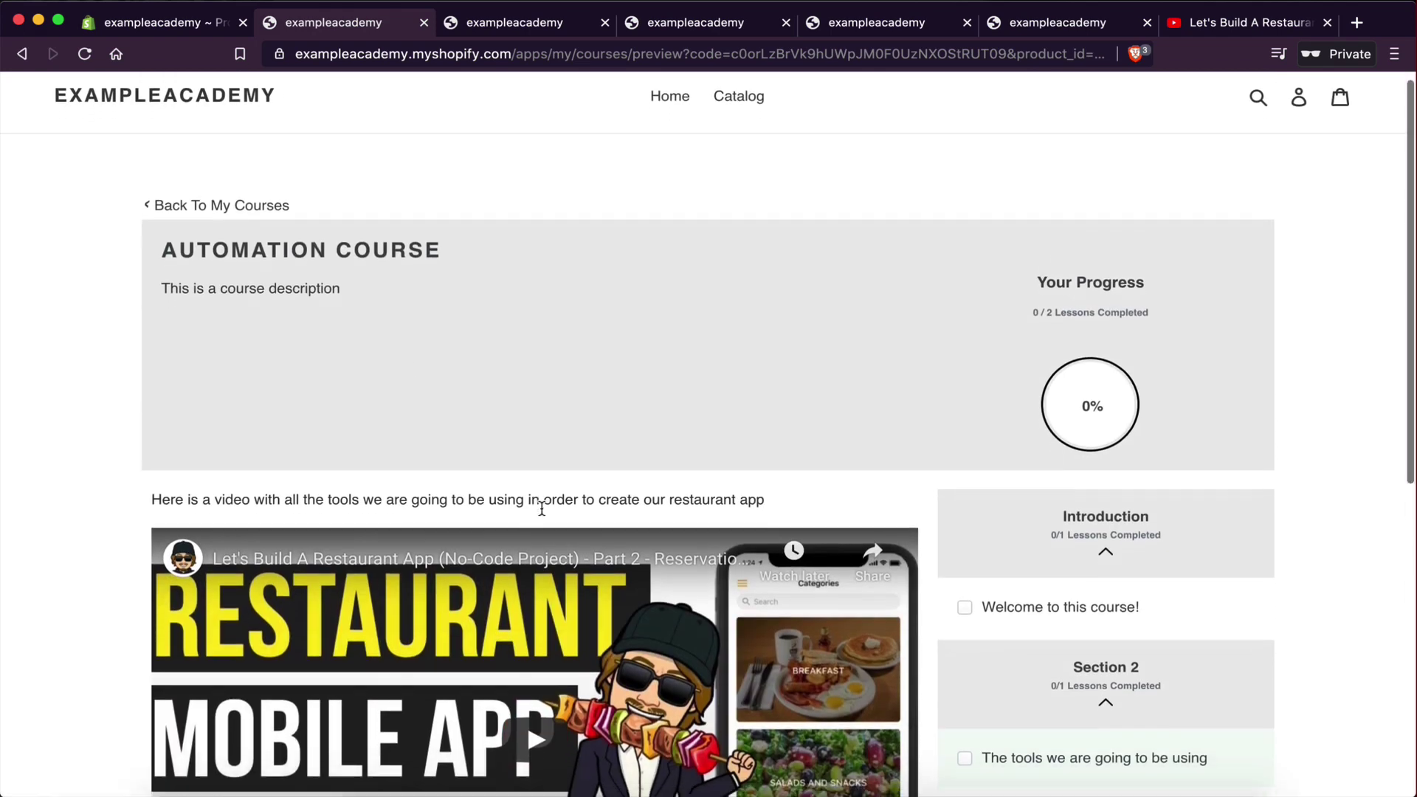
{"action": "scroll", "coordinate": [541, 508], "scroll_direction": "up", "scroll_amount": 3}
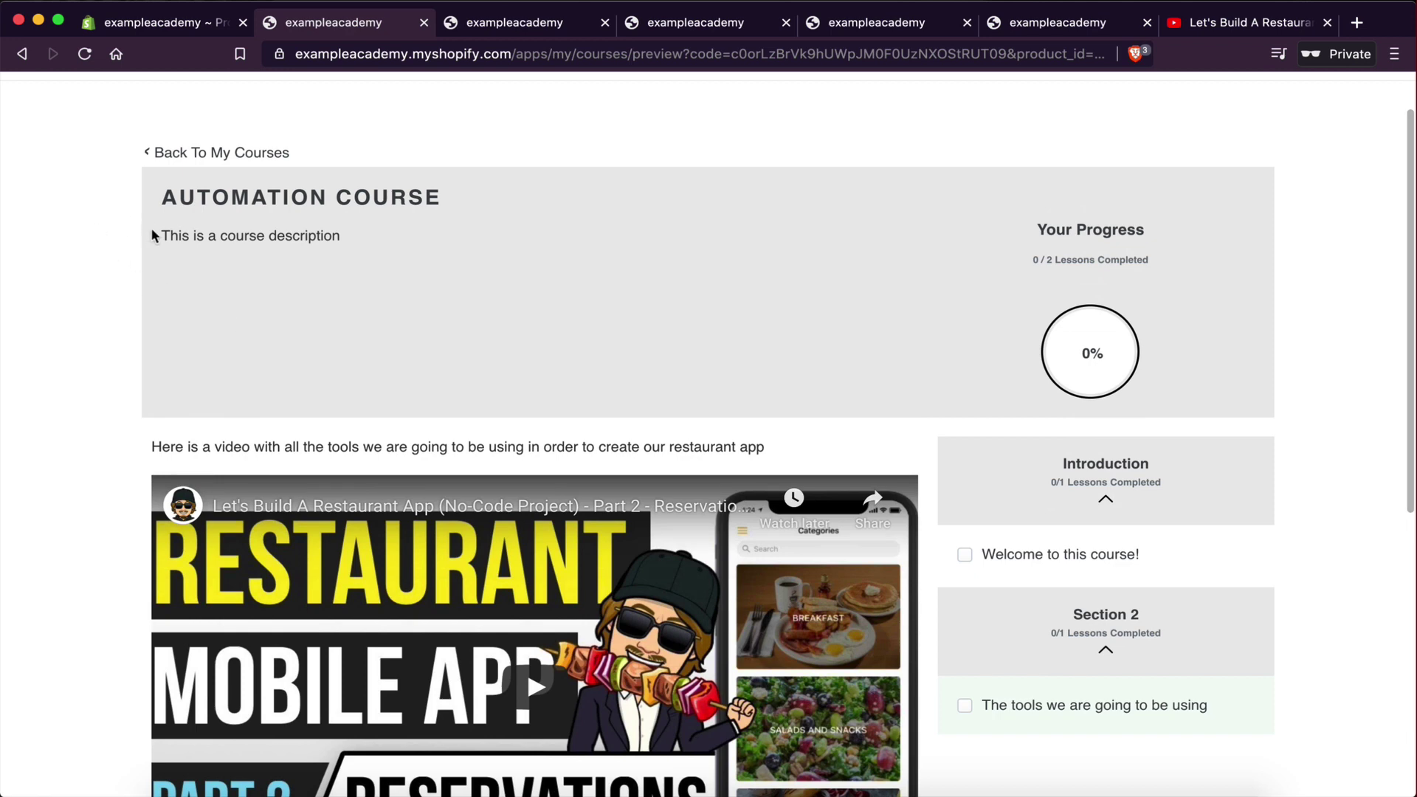
{"action": "left_click_drag", "start_coordinate": [162, 235], "coordinate": [439, 299]}
{"action": "left_click", "coordinate": [215, 240]}
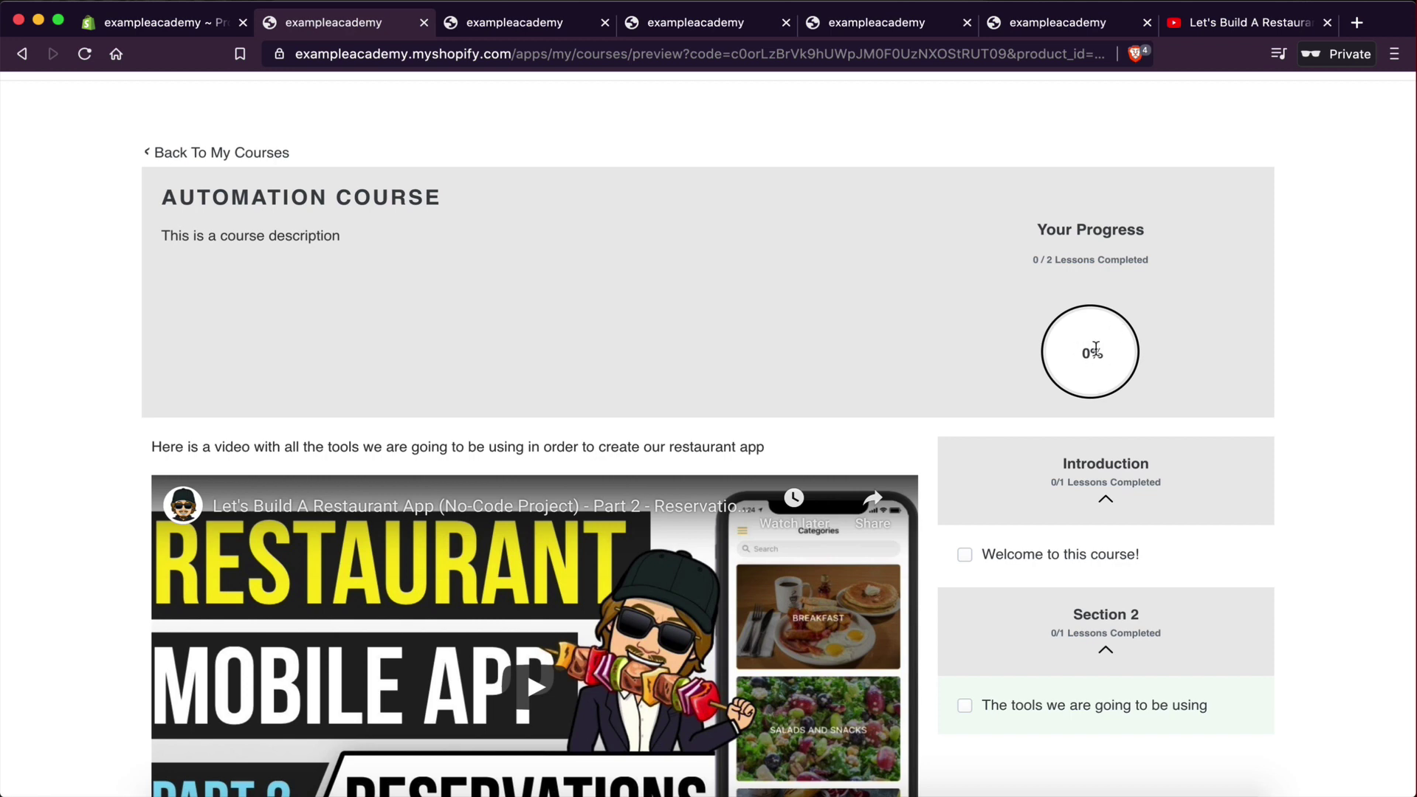
{"action": "scroll", "coordinate": [1096, 348], "scroll_direction": "down", "scroll_amount": 2}
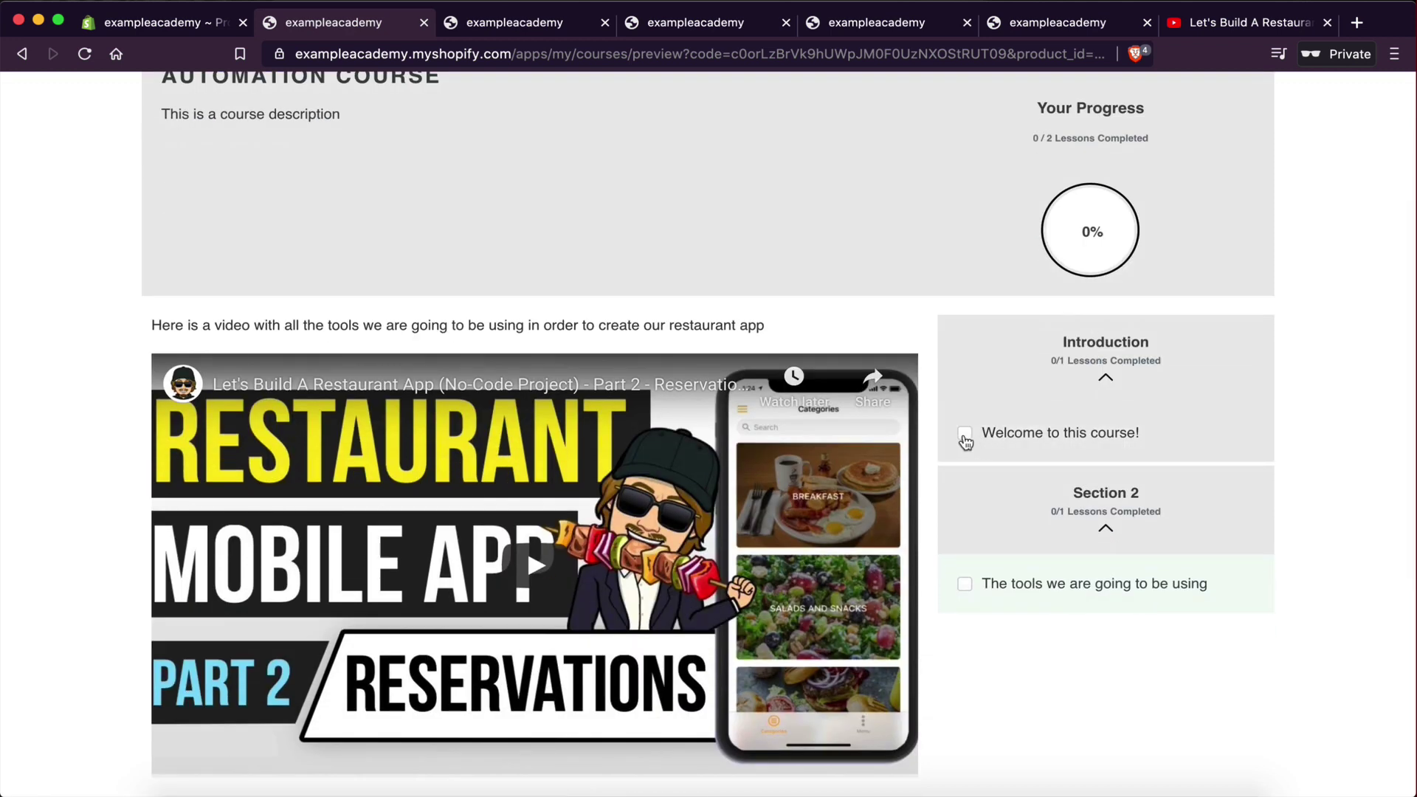
- Mark the Welcome lesson complete for 50% progress and view 'The tools we are going to be using' video
{"action": "left_click", "coordinate": [964, 436]}
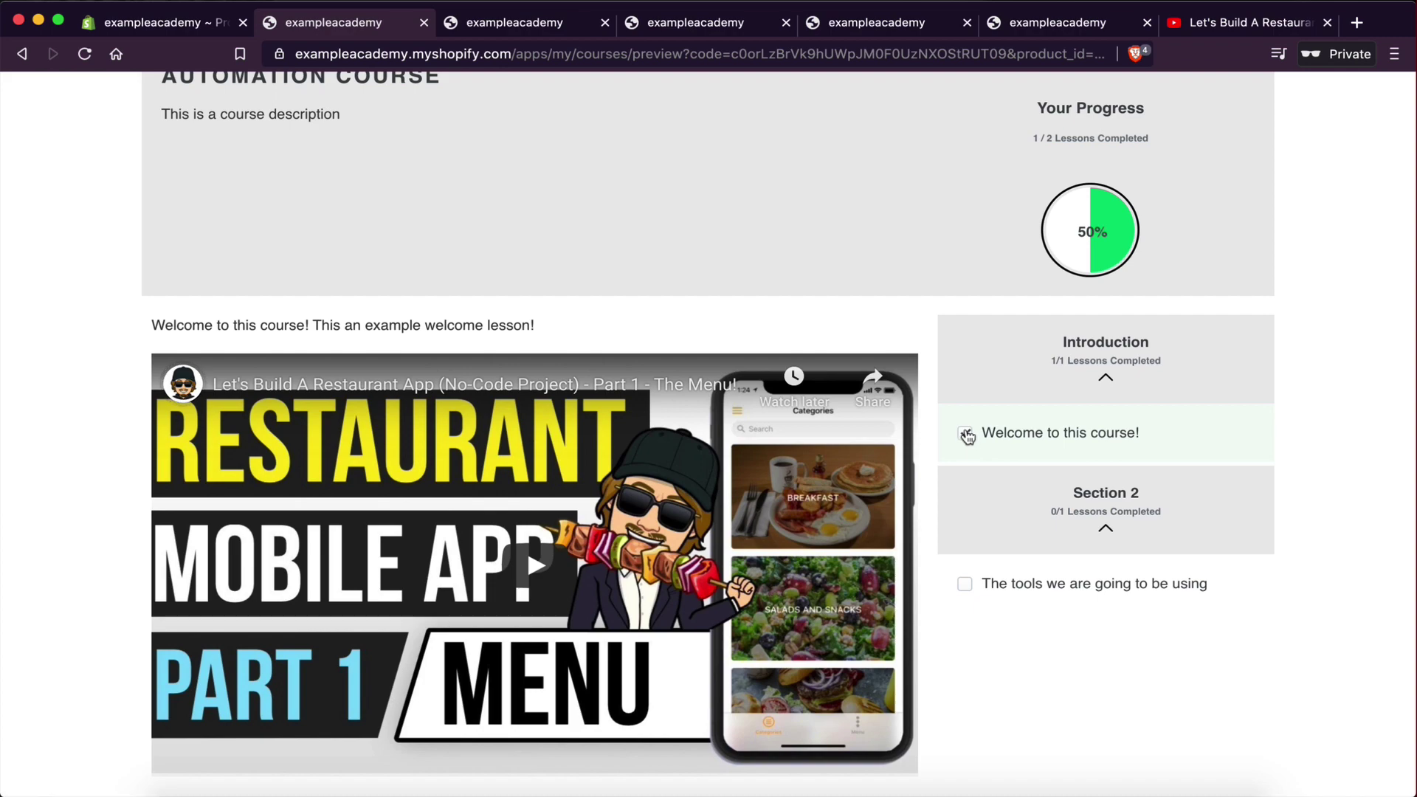
{"action": "left_click", "coordinate": [971, 585]}
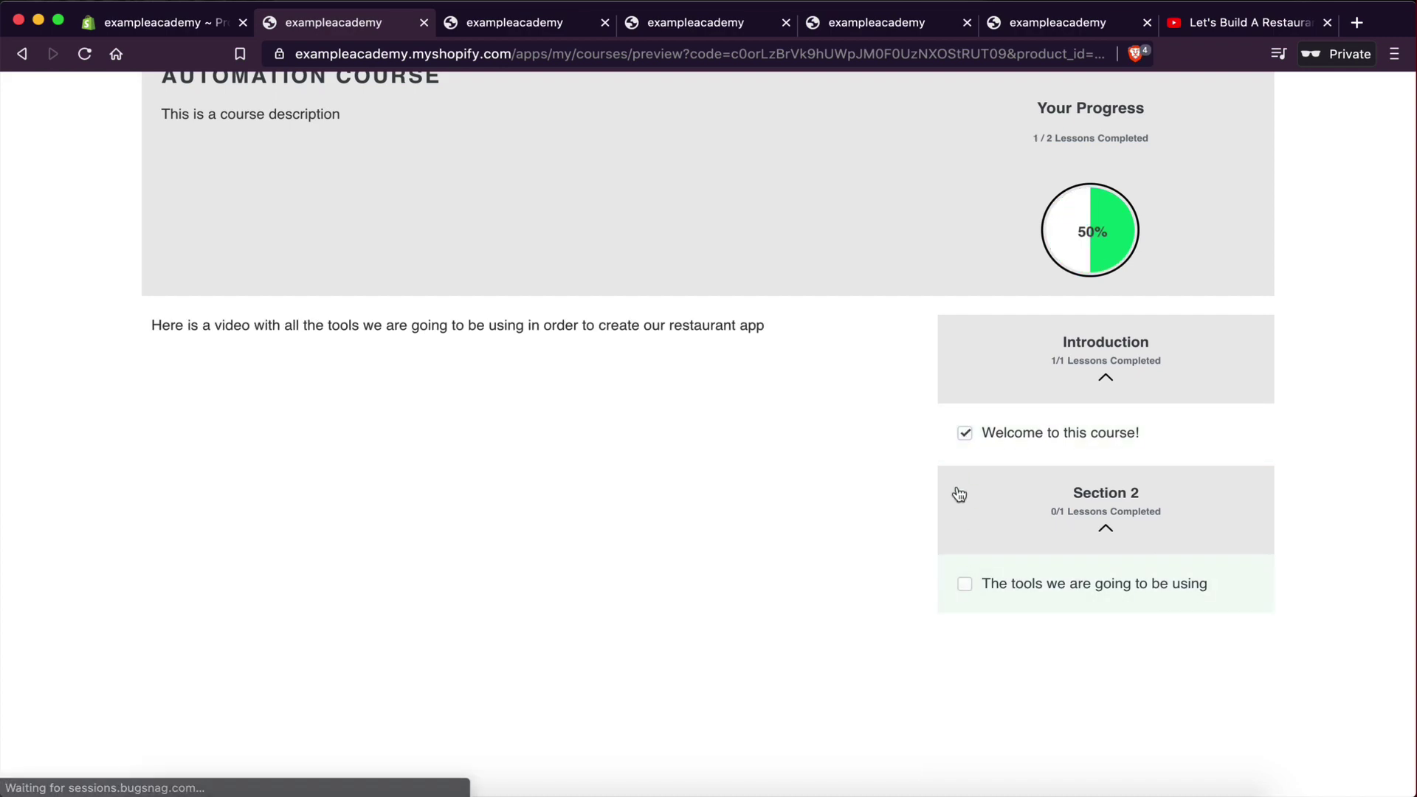
{"action": "scroll", "coordinate": [713, 439], "scroll_direction": "down", "scroll_amount": 2}
{"action": "scroll", "coordinate": [868, 586], "scroll_direction": "up", "scroll_amount": 4}
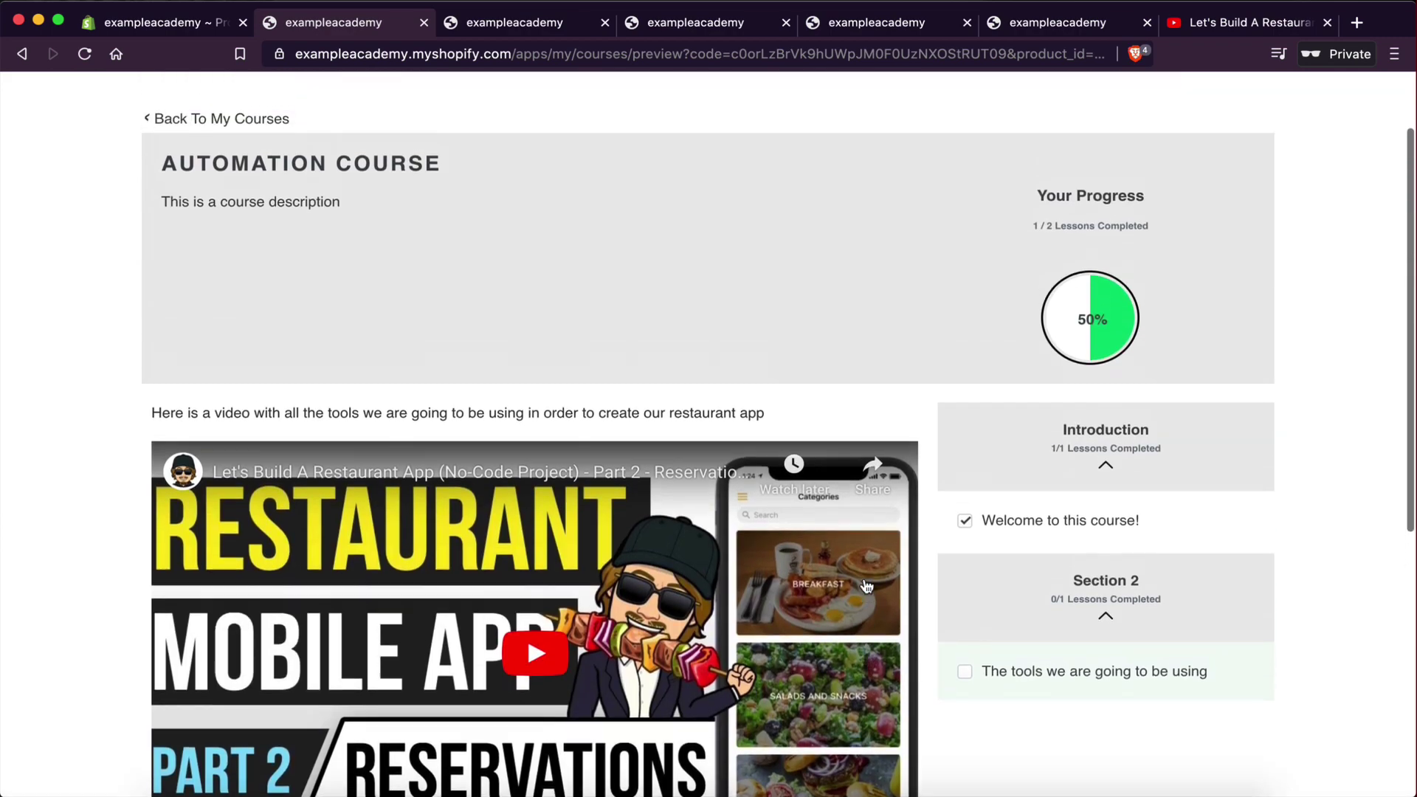
{"action": "scroll", "coordinate": [873, 433], "scroll_direction": "up", "scroll_amount": 2}
{"action": "scroll", "coordinate": [874, 433], "scroll_direction": "down", "scroll_amount": 4}
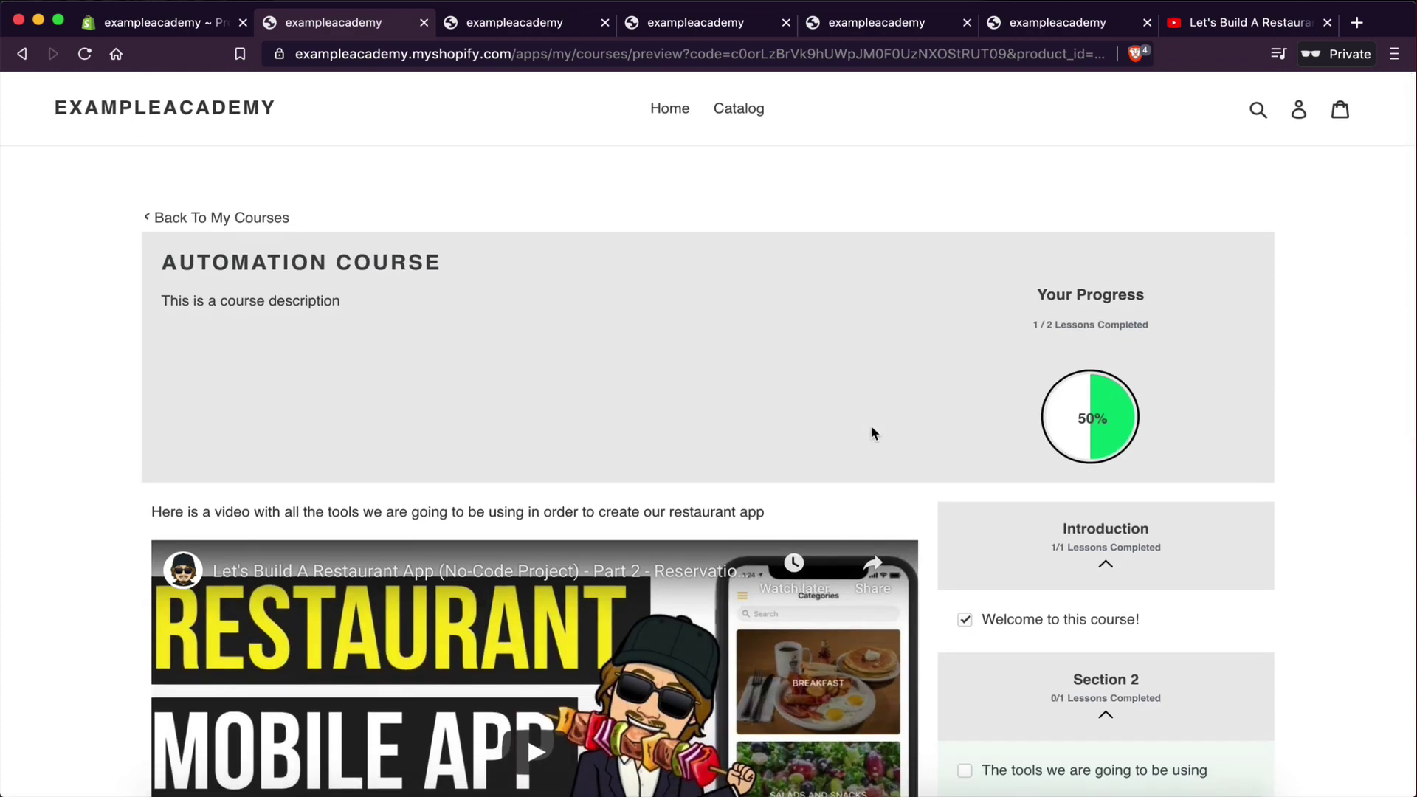
{"action": "scroll", "coordinate": [664, 472], "scroll_direction": "up", "scroll_amount": 1}
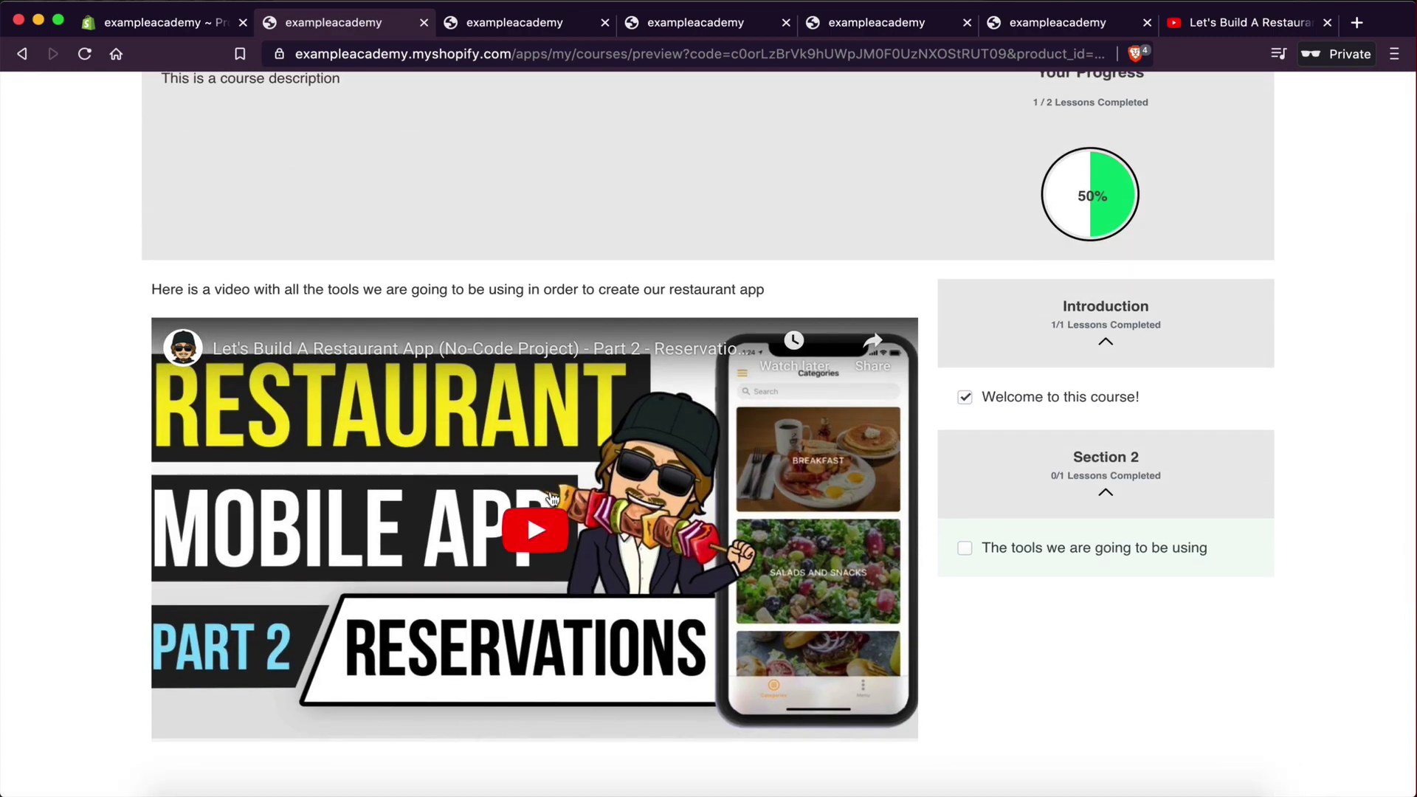
{"action": "scroll", "coordinate": [552, 499], "scroll_direction": "up", "scroll_amount": 3}
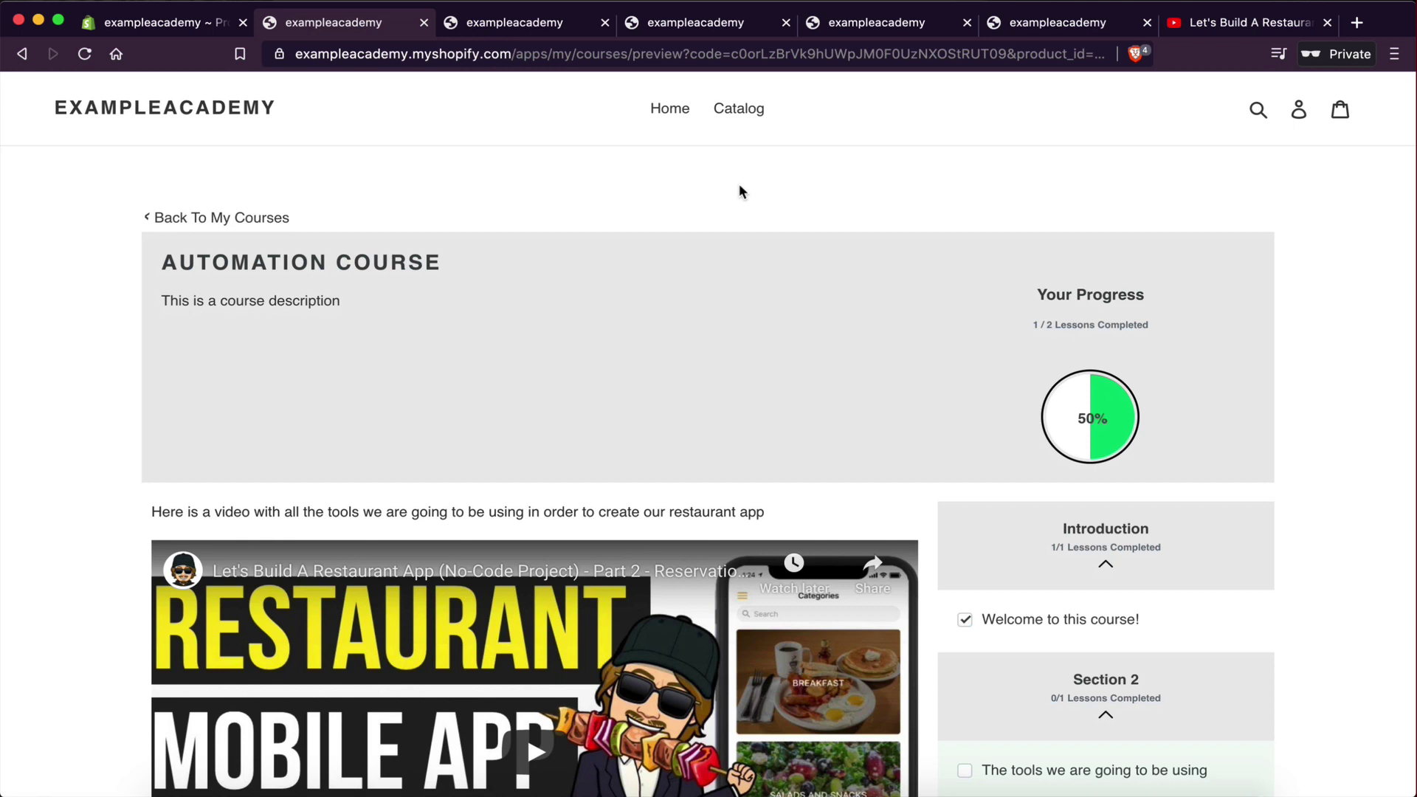
- Copy the store's base address and load it in a new private window
{"action": "left_click", "coordinate": [359, 64]}
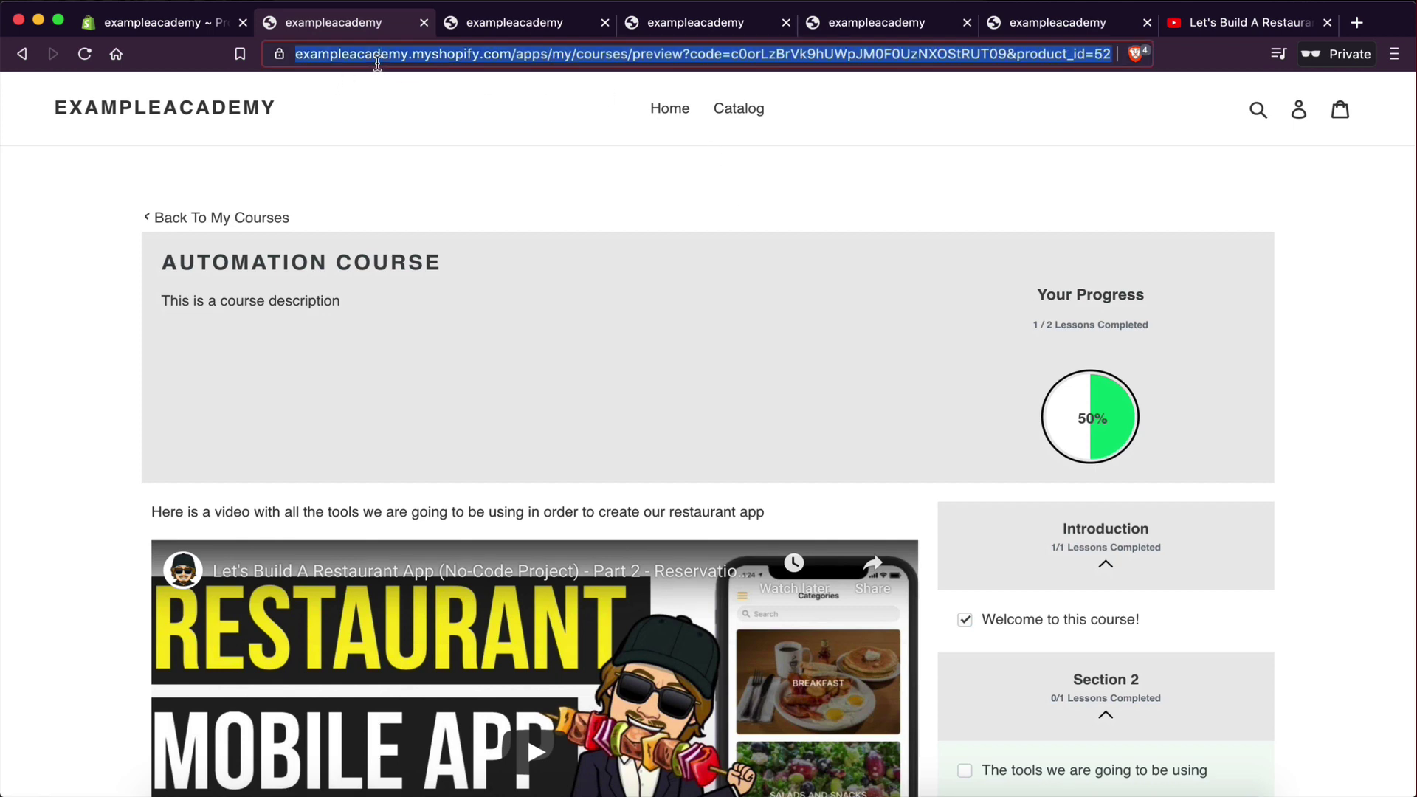
{"action": "left_click", "coordinate": [404, 59]}
{"action": "left_click_drag", "start_coordinate": [558, 53], "coordinate": [296, 59]}
{"action": "key", "text": "super+c"}
{"action": "left_click", "coordinate": [111, 8]}
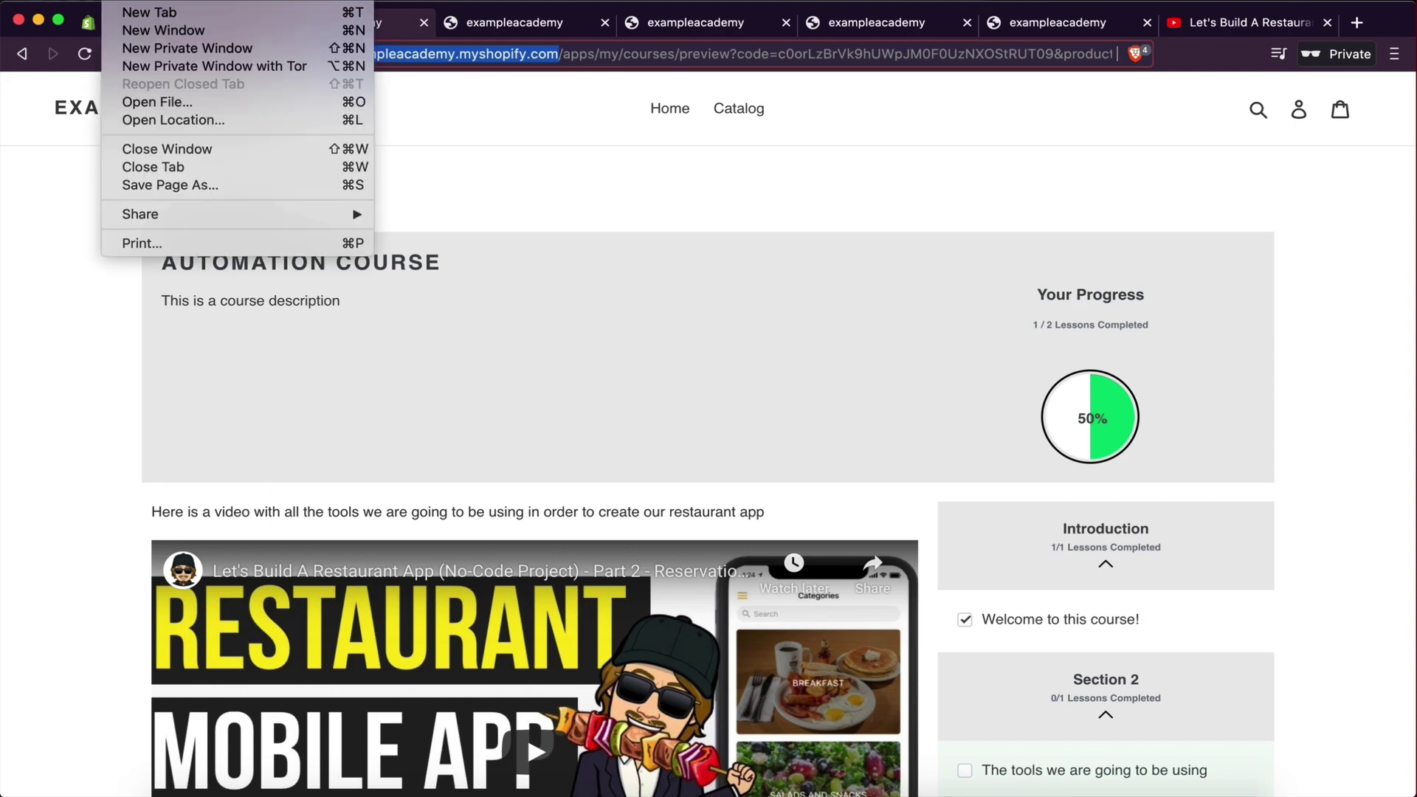
{"action": "left_click", "coordinate": [591, 164]}
{"action": "key", "text": "super+v"}
{"action": "key", "text": "Return"}
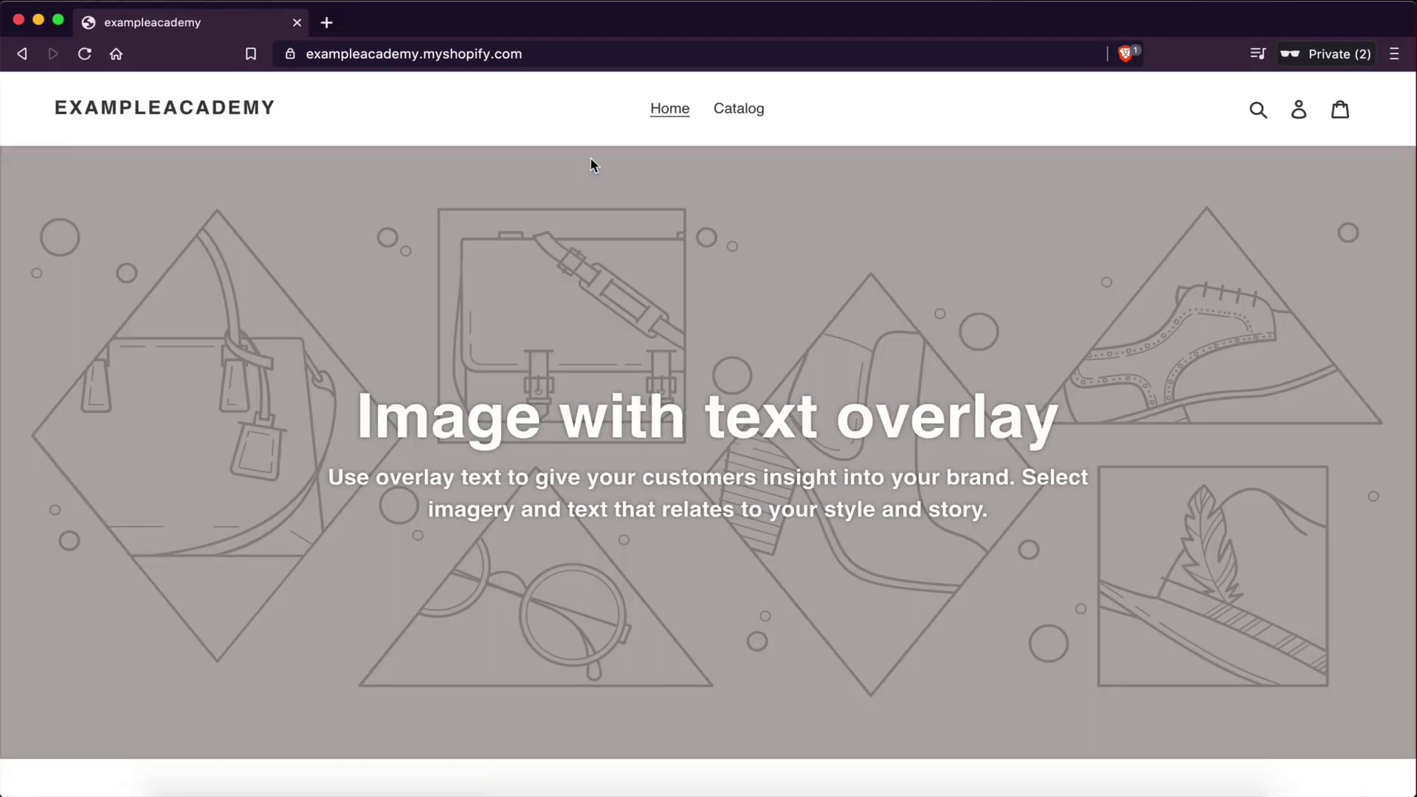
- Go from the Catalog to the Automation Course product page
{"action": "scroll", "coordinate": [680, 473], "scroll_direction": "down", "scroll_amount": 8}
{"action": "scroll", "coordinate": [378, 386], "scroll_direction": "up", "scroll_amount": 8}
{"action": "left_click", "coordinate": [738, 109]}
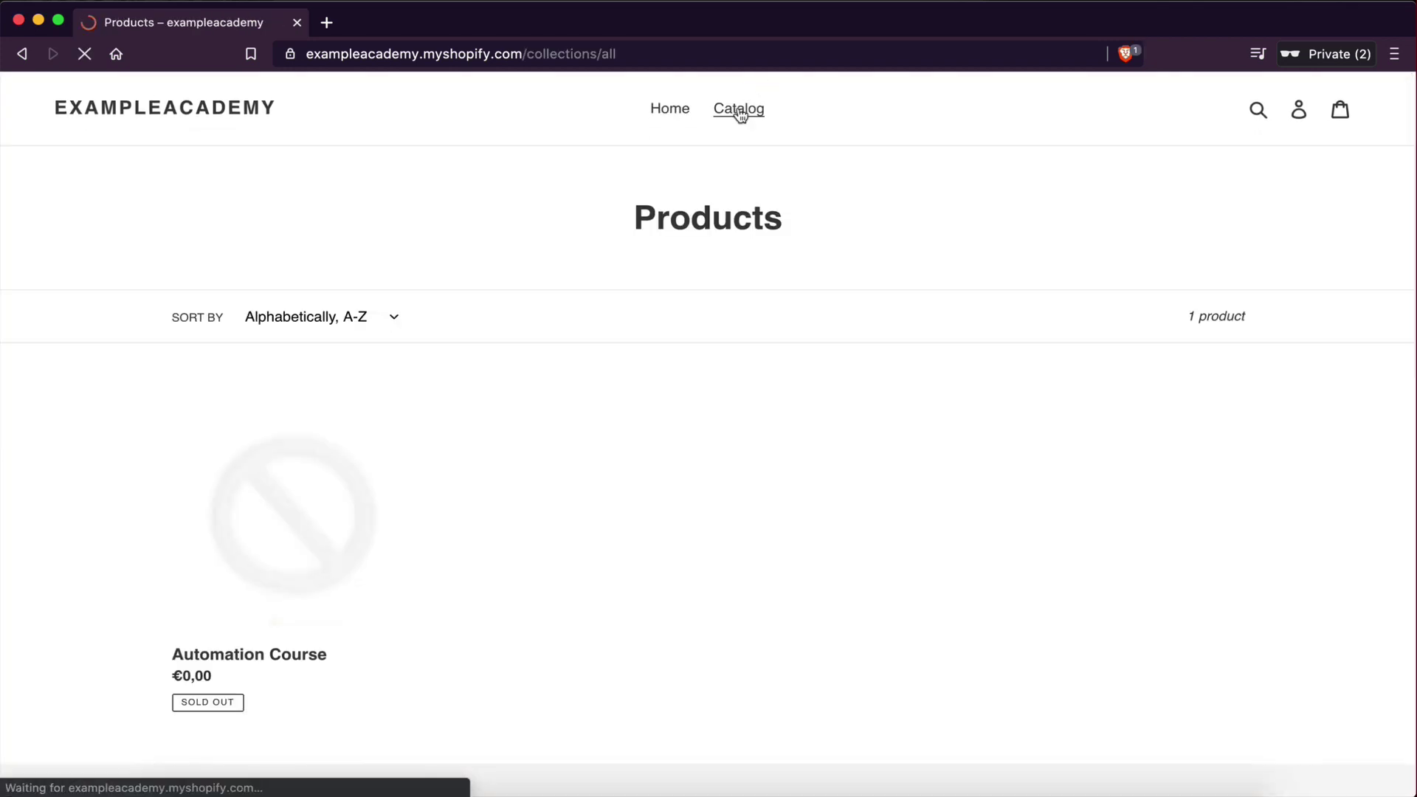
{"action": "scroll", "coordinate": [607, 467], "scroll_direction": "down", "scroll_amount": 2}
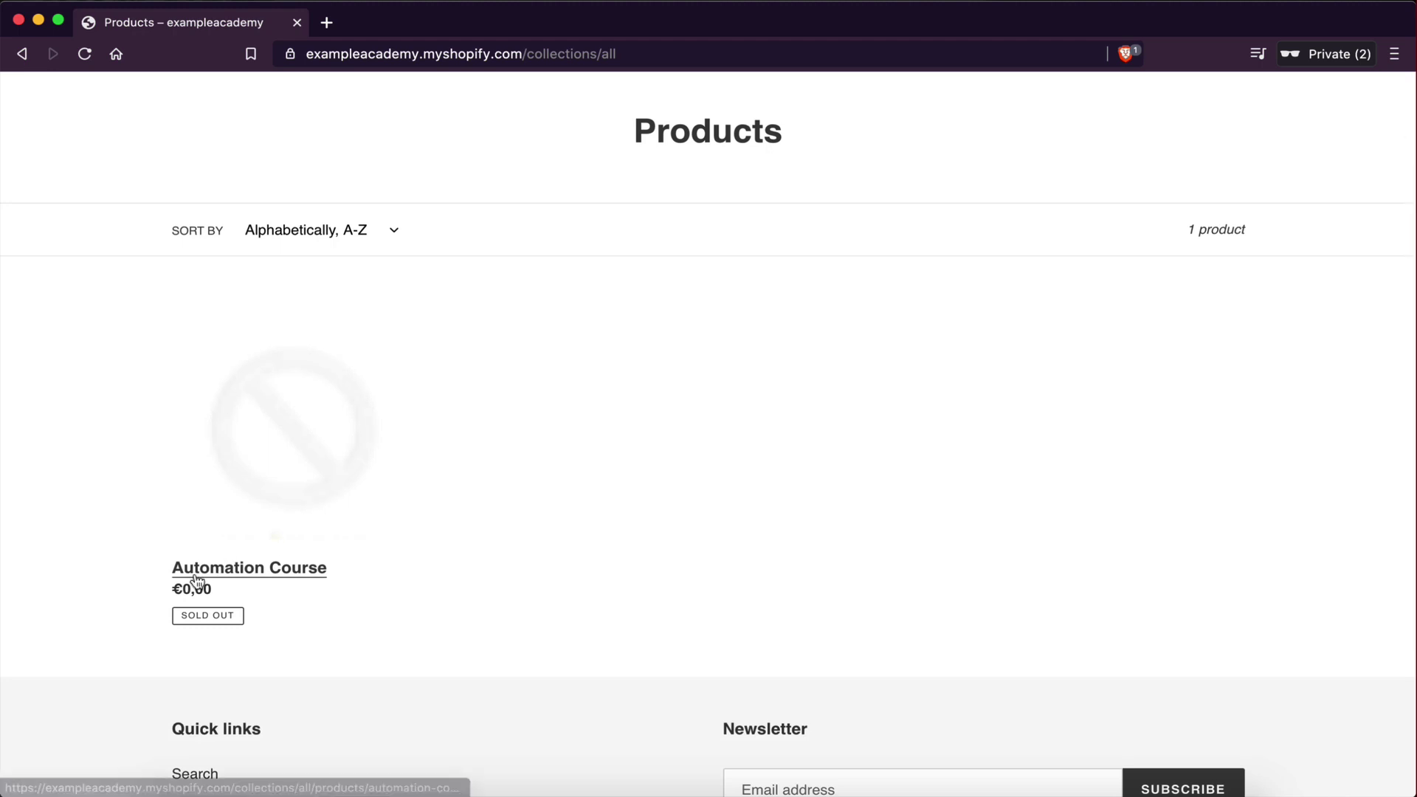
{"action": "left_click", "coordinate": [238, 579]}
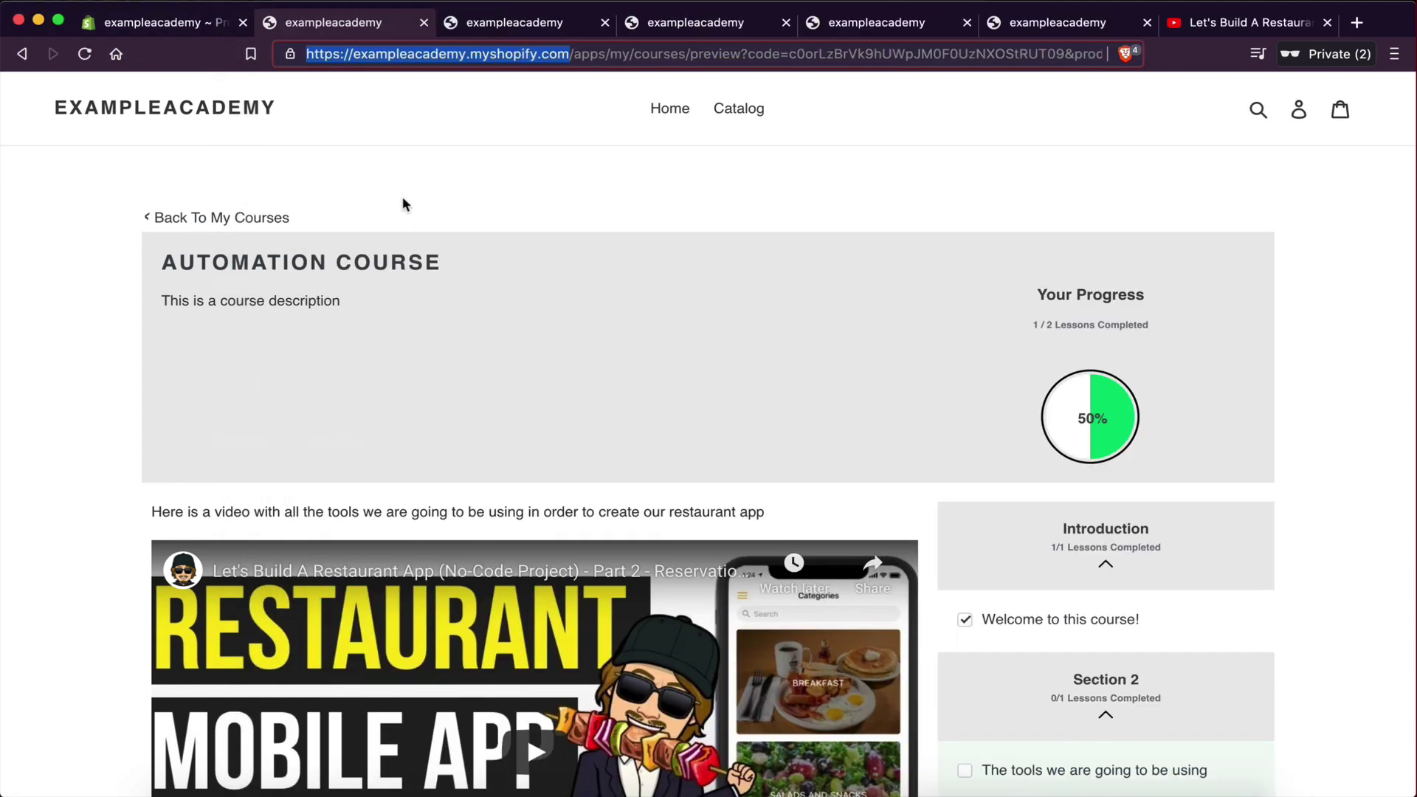
- Turn off Track quantity on the Automation Course product in admin and save it
{"action": "left_click", "coordinate": [162, 24]}
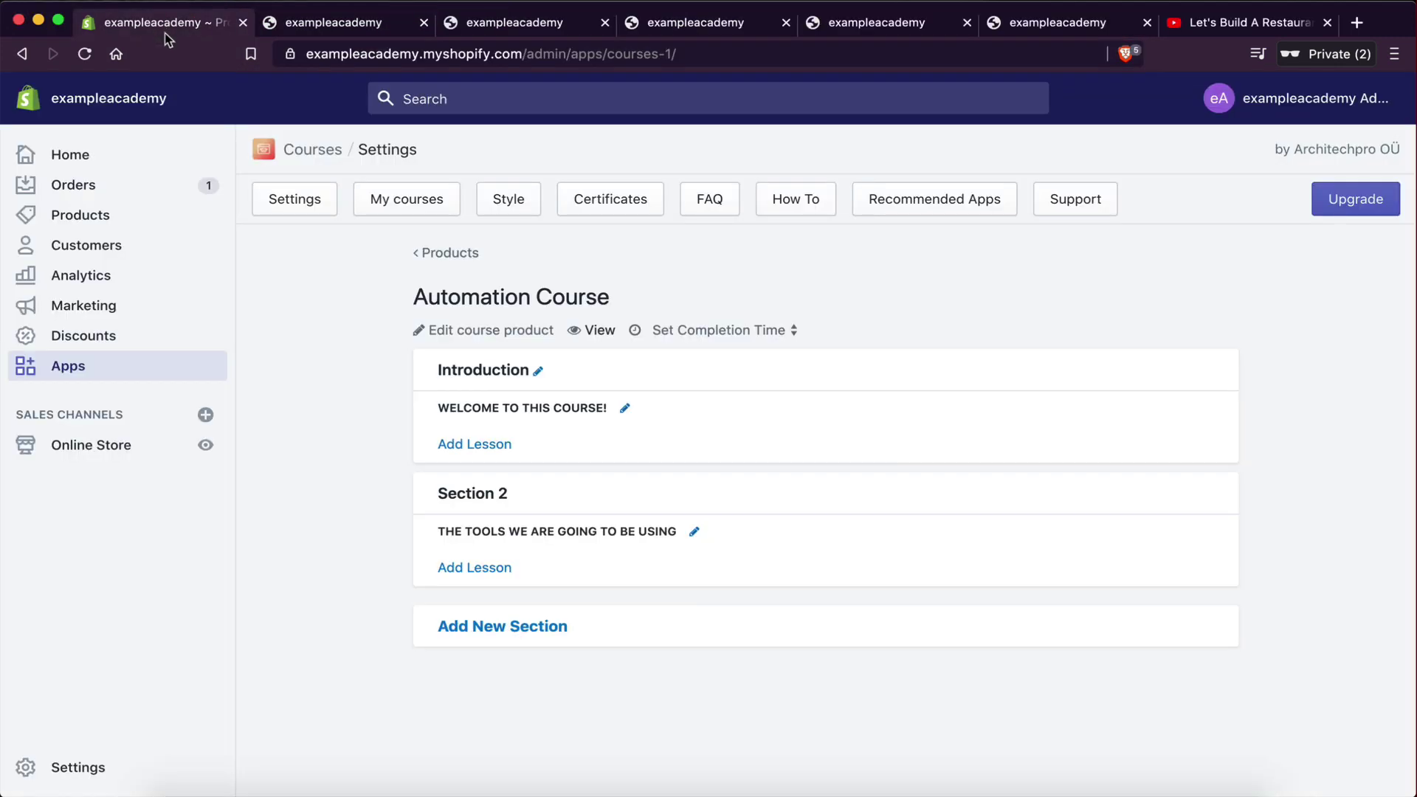
{"action": "left_click", "coordinate": [74, 217]}
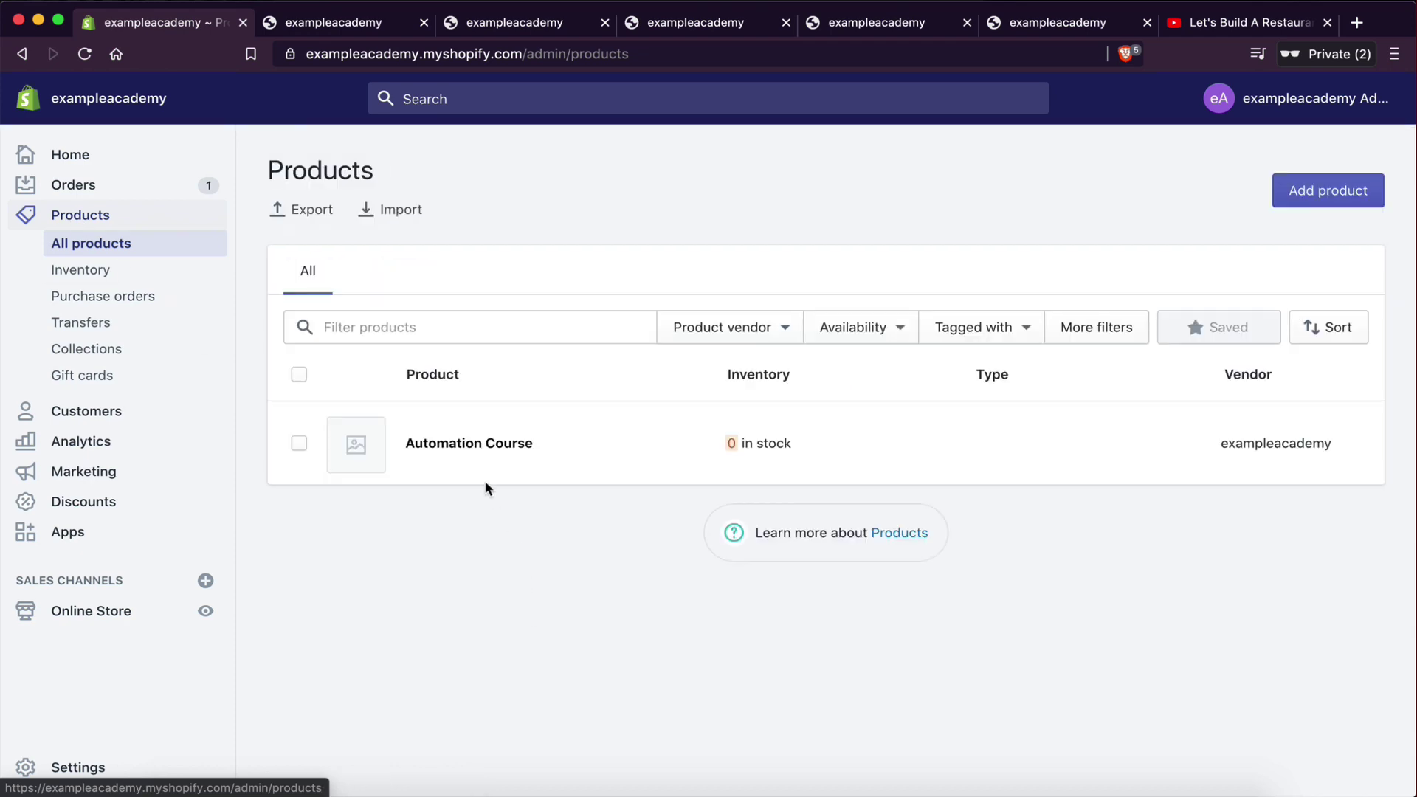
{"action": "left_click", "coordinate": [454, 444]}
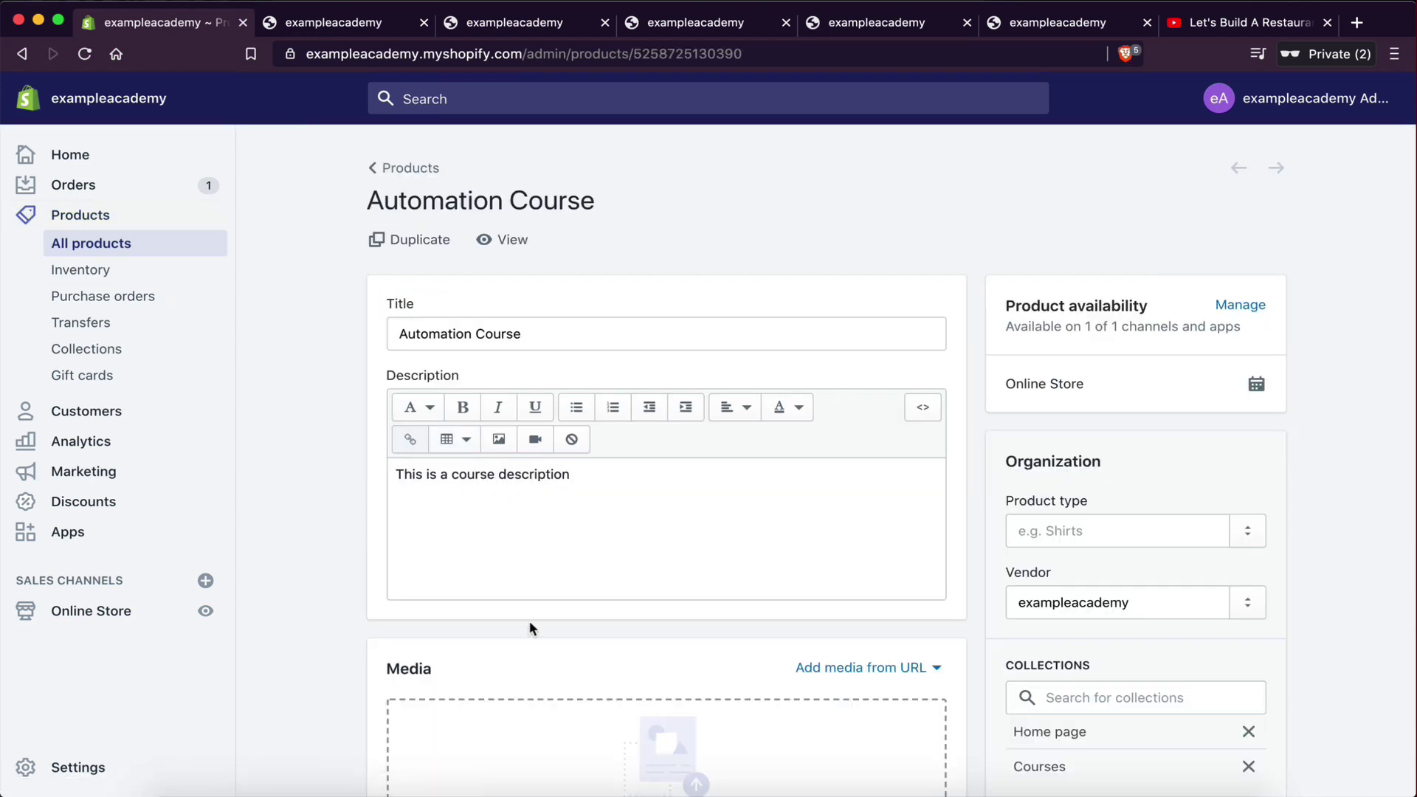
{"action": "scroll", "coordinate": [529, 621], "scroll_direction": "down", "scroll_amount": 10}
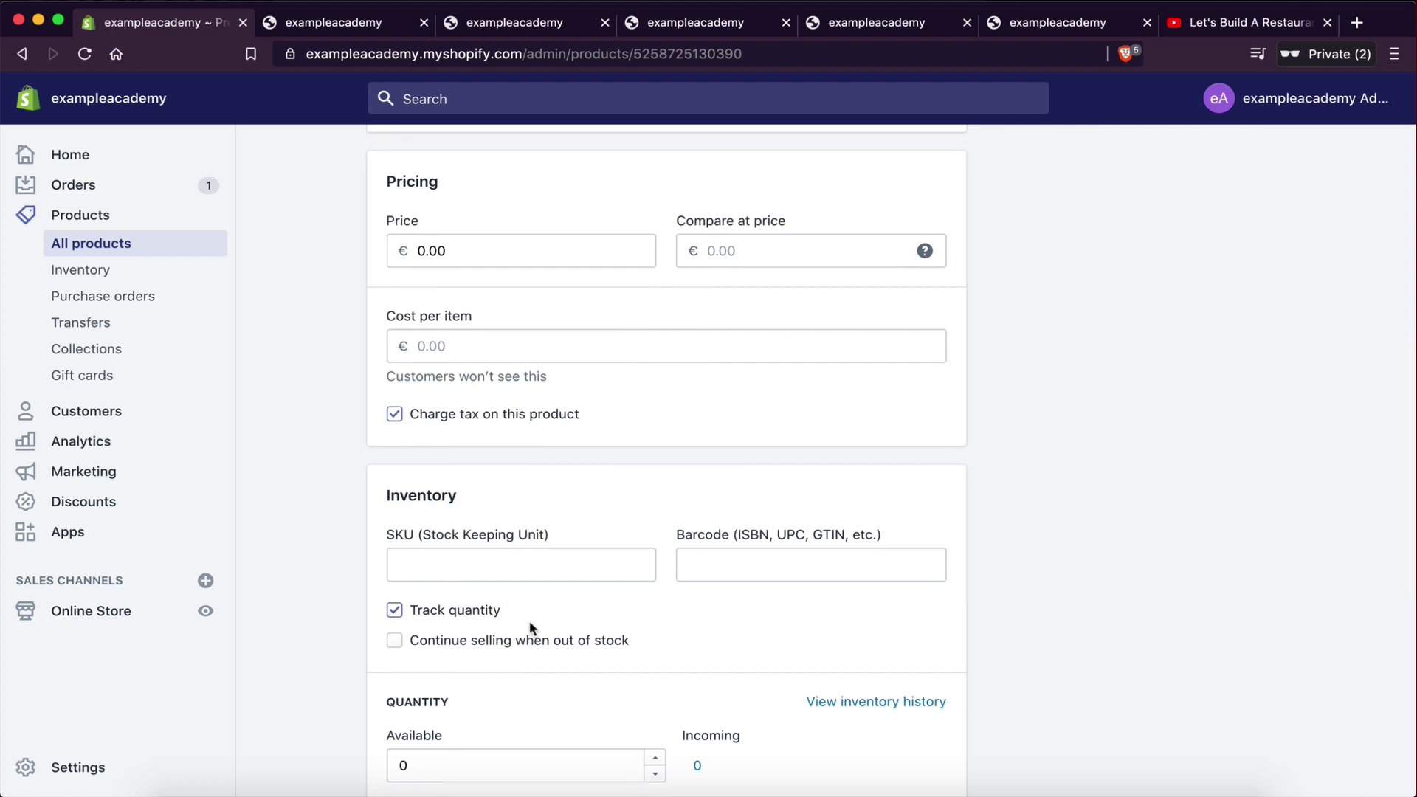
{"action": "scroll", "coordinate": [529, 621], "scroll_direction": "down", "scroll_amount": 5}
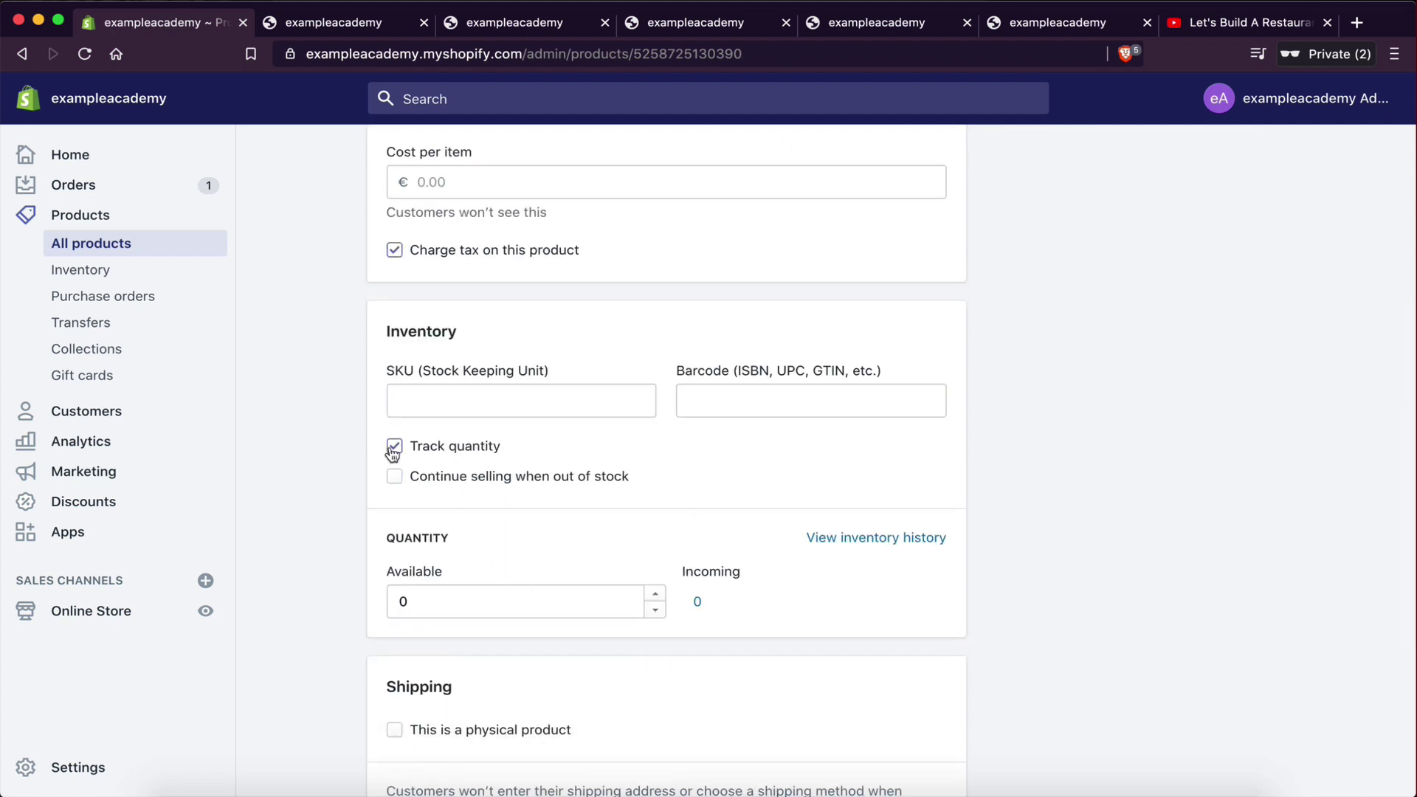
{"action": "left_click", "coordinate": [395, 446]}
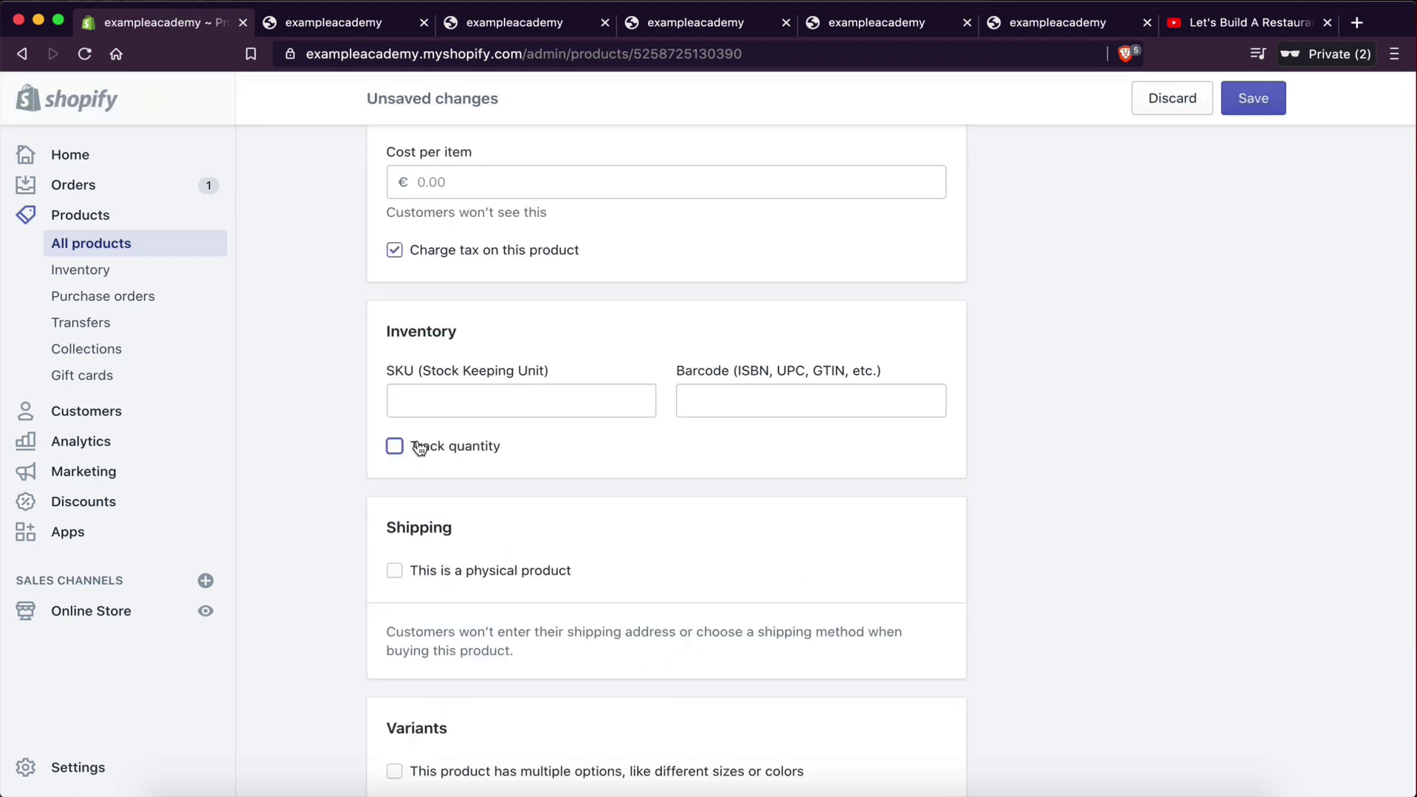
{"action": "left_click", "coordinate": [1250, 103]}
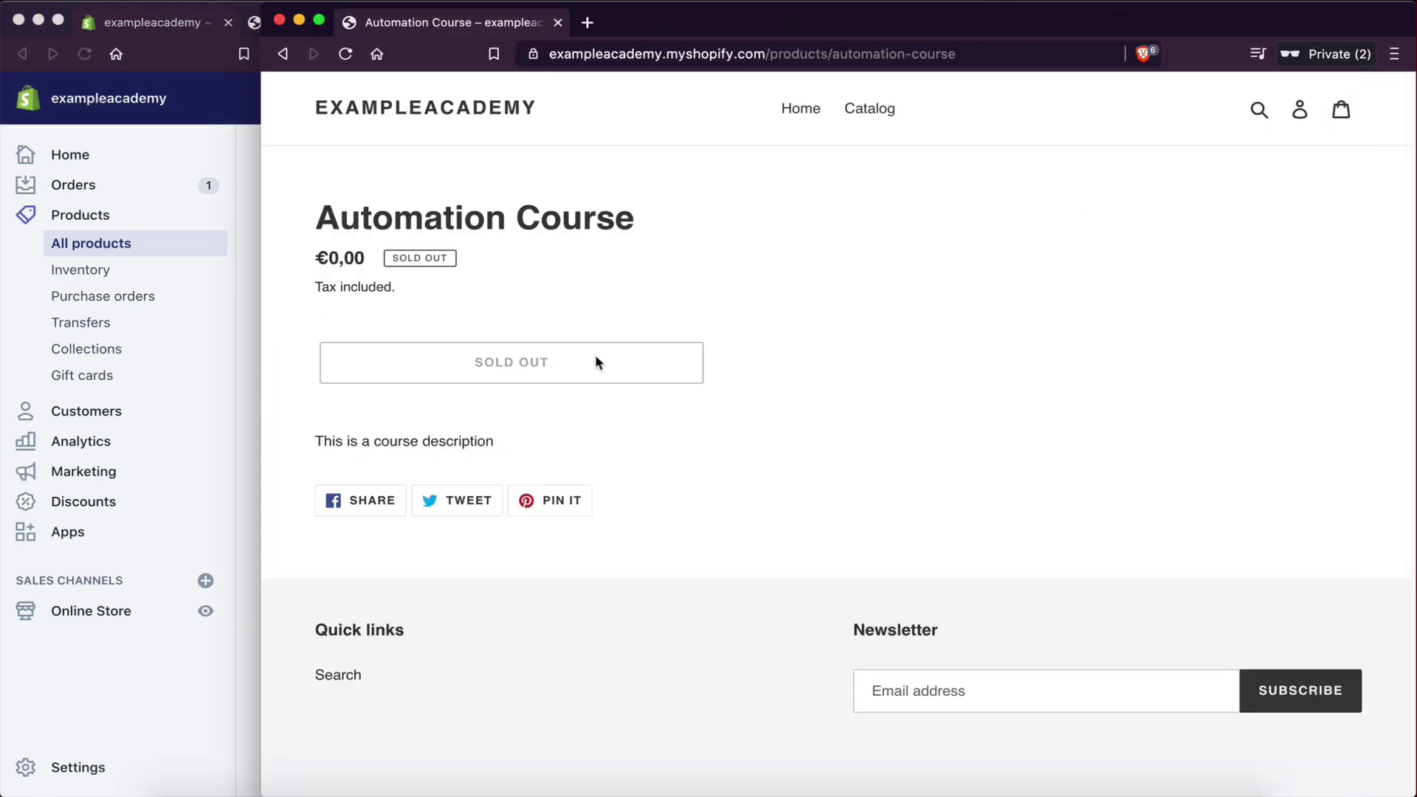
- Reload the maximised Automation Course page and choose Buy It Now, reaching the customer login
{"action": "key", "text": "ctrl+alt+Return"}
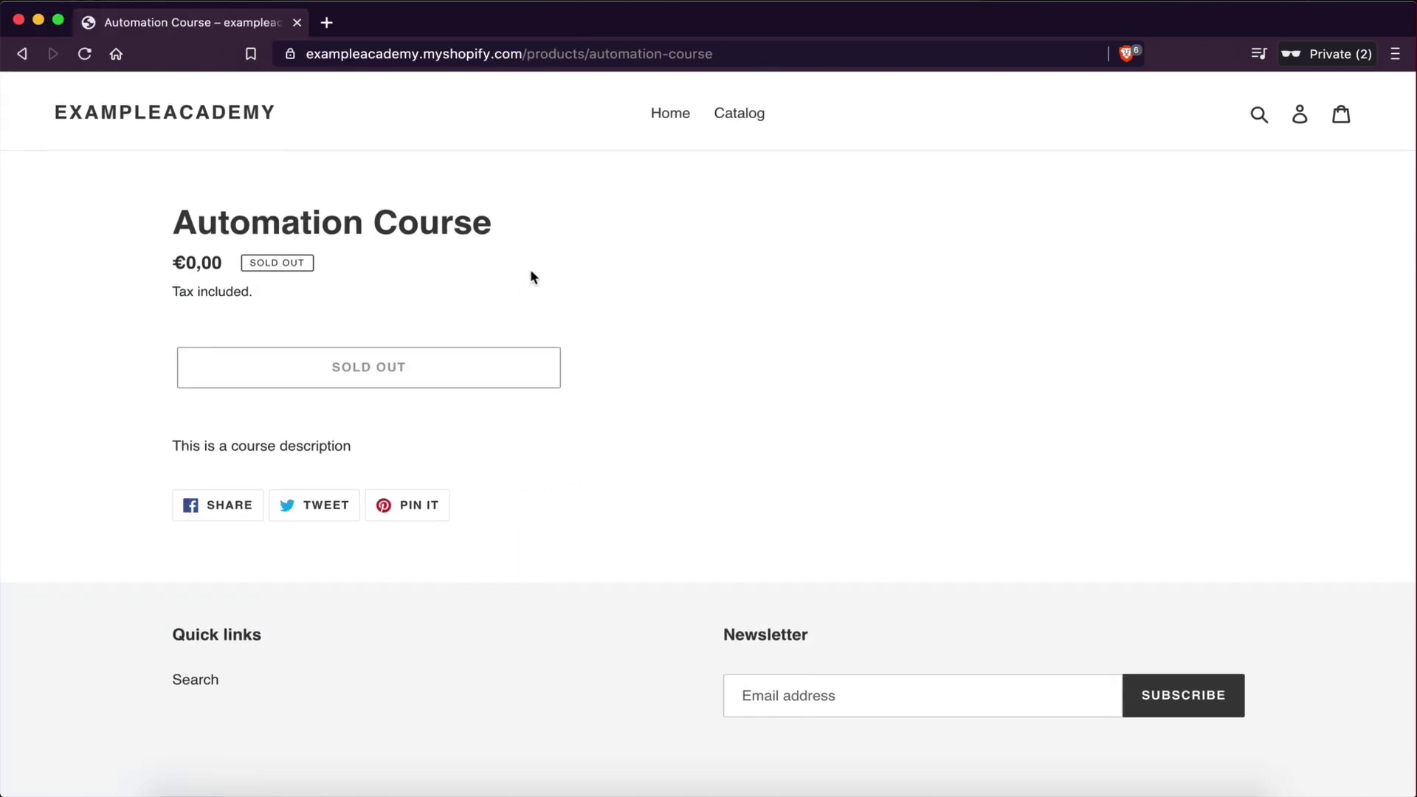
{"action": "key", "text": "super+r"}
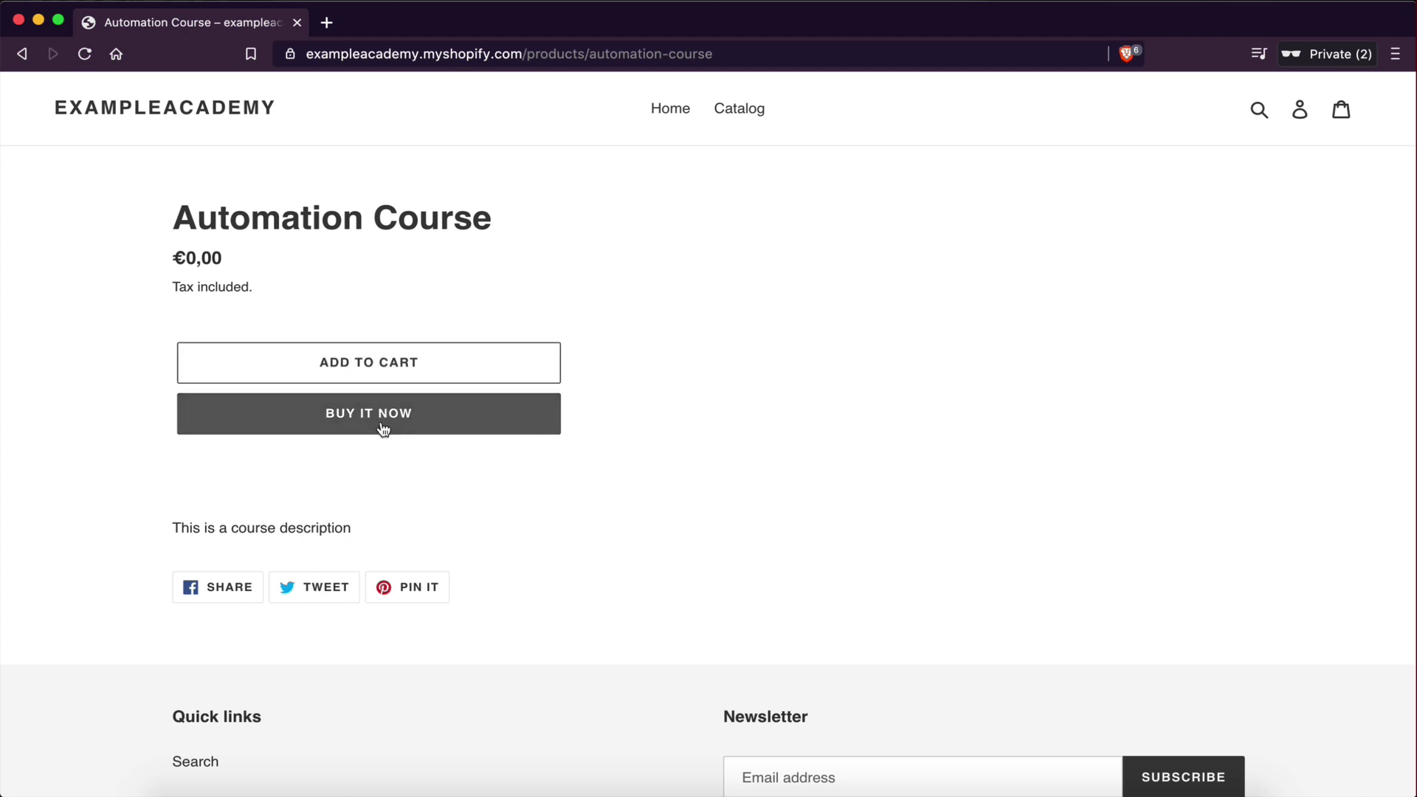
{"action": "left_click", "coordinate": [301, 430]}
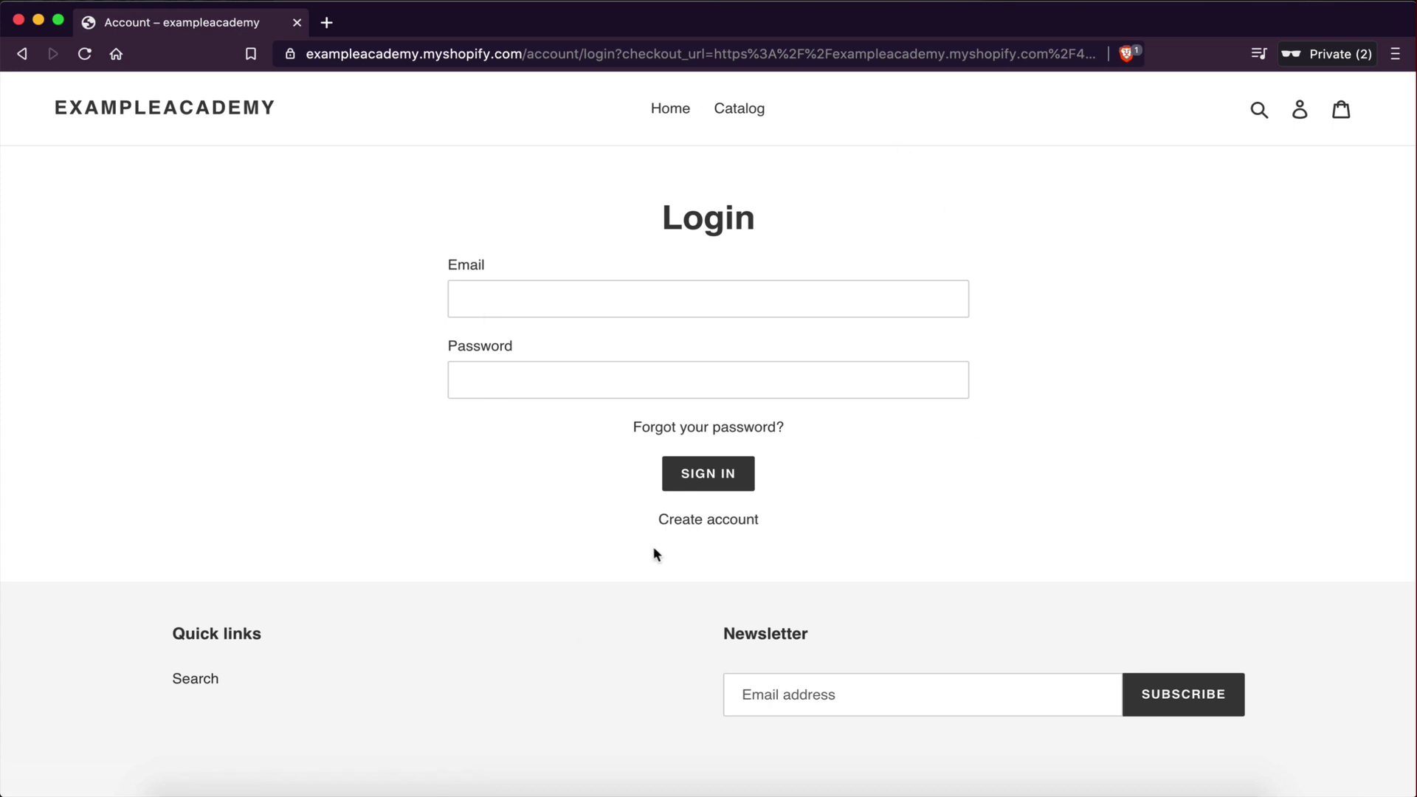
- Fill the registration form with the customer's name, e-mail and password, and create the account
{"action": "left_click", "coordinate": [549, 296]}
{"action": "left_click", "coordinate": [401, 509]}
{"action": "left_click", "coordinate": [708, 521]}
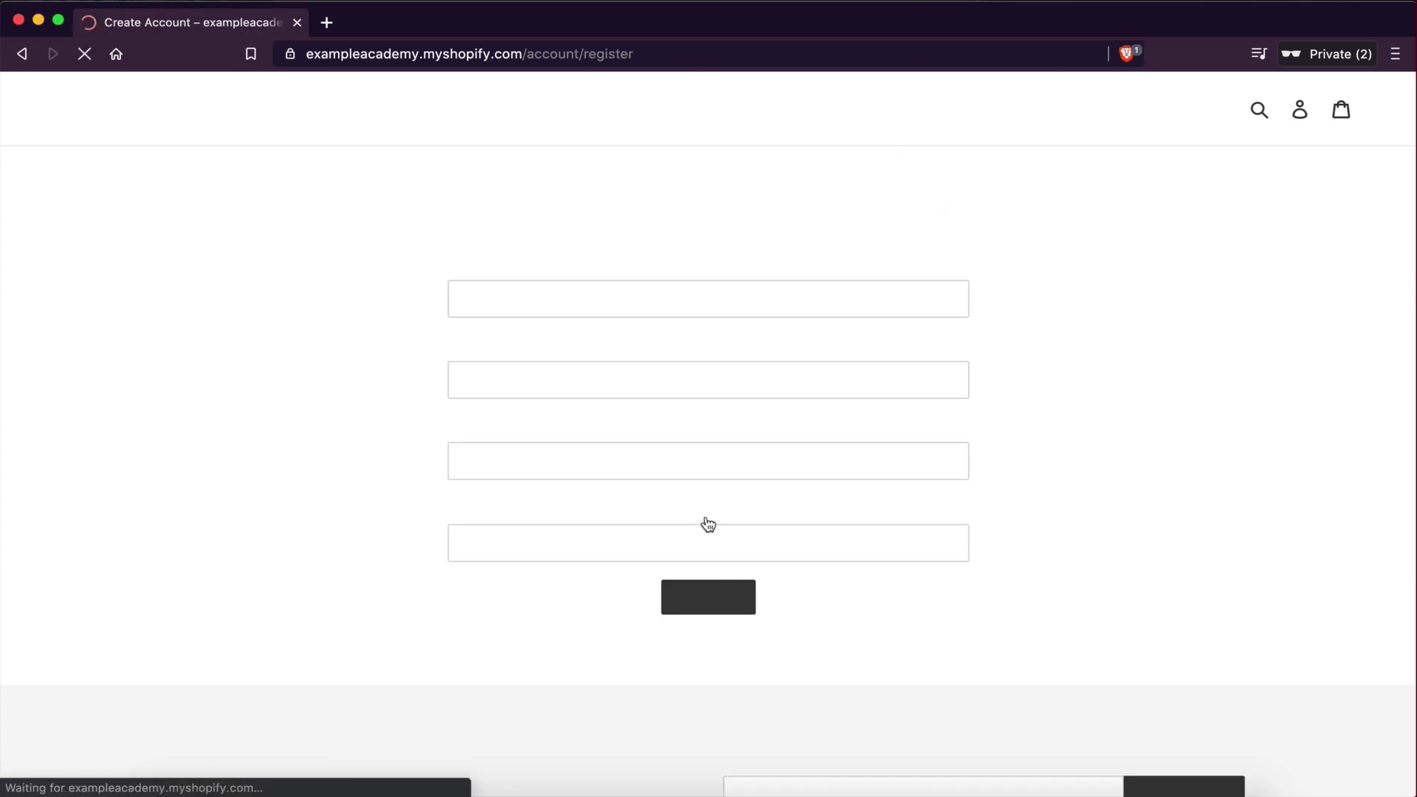
{"action": "left_click", "coordinate": [516, 309]}
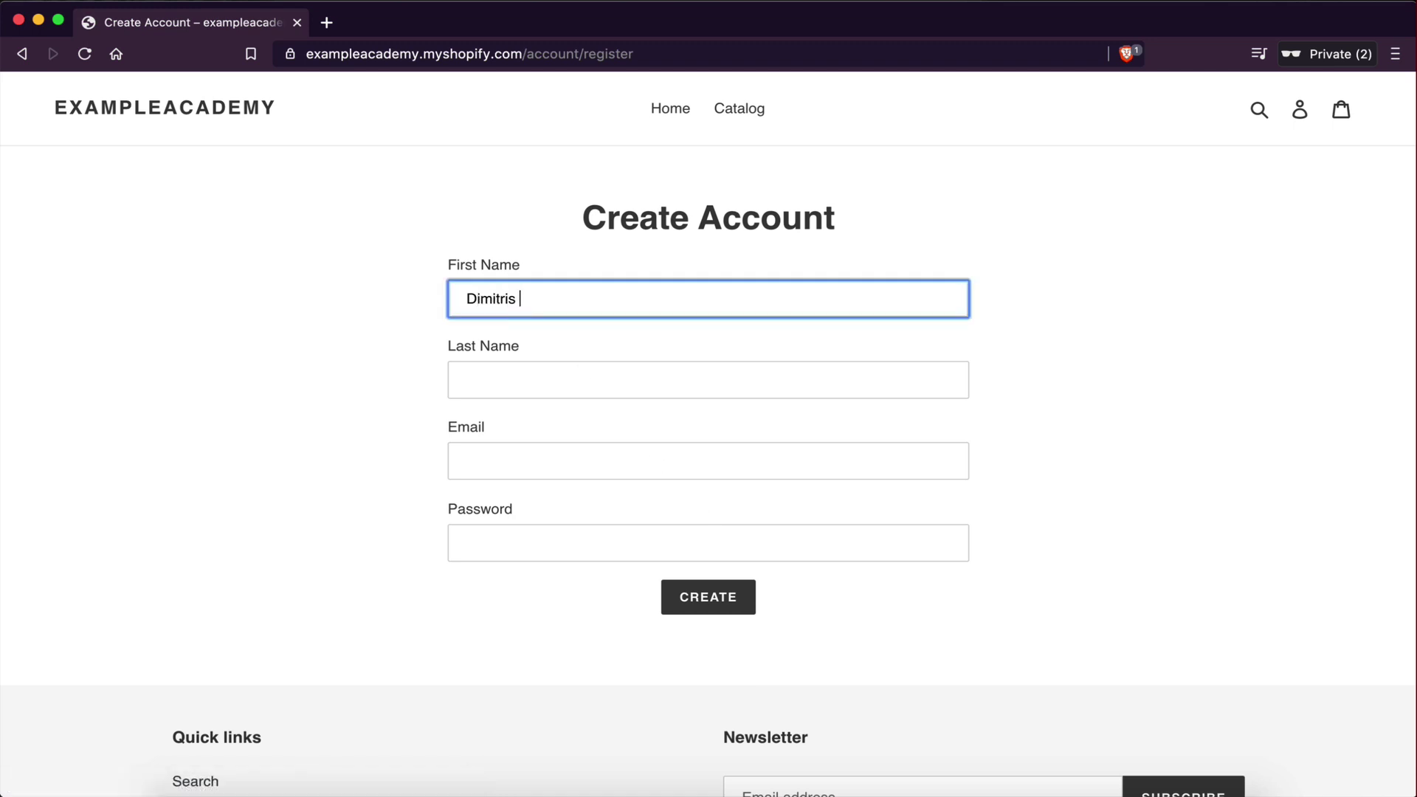
{"action": "key", "text": "Tab"}
{"action": "left_click", "coordinate": [533, 443]}
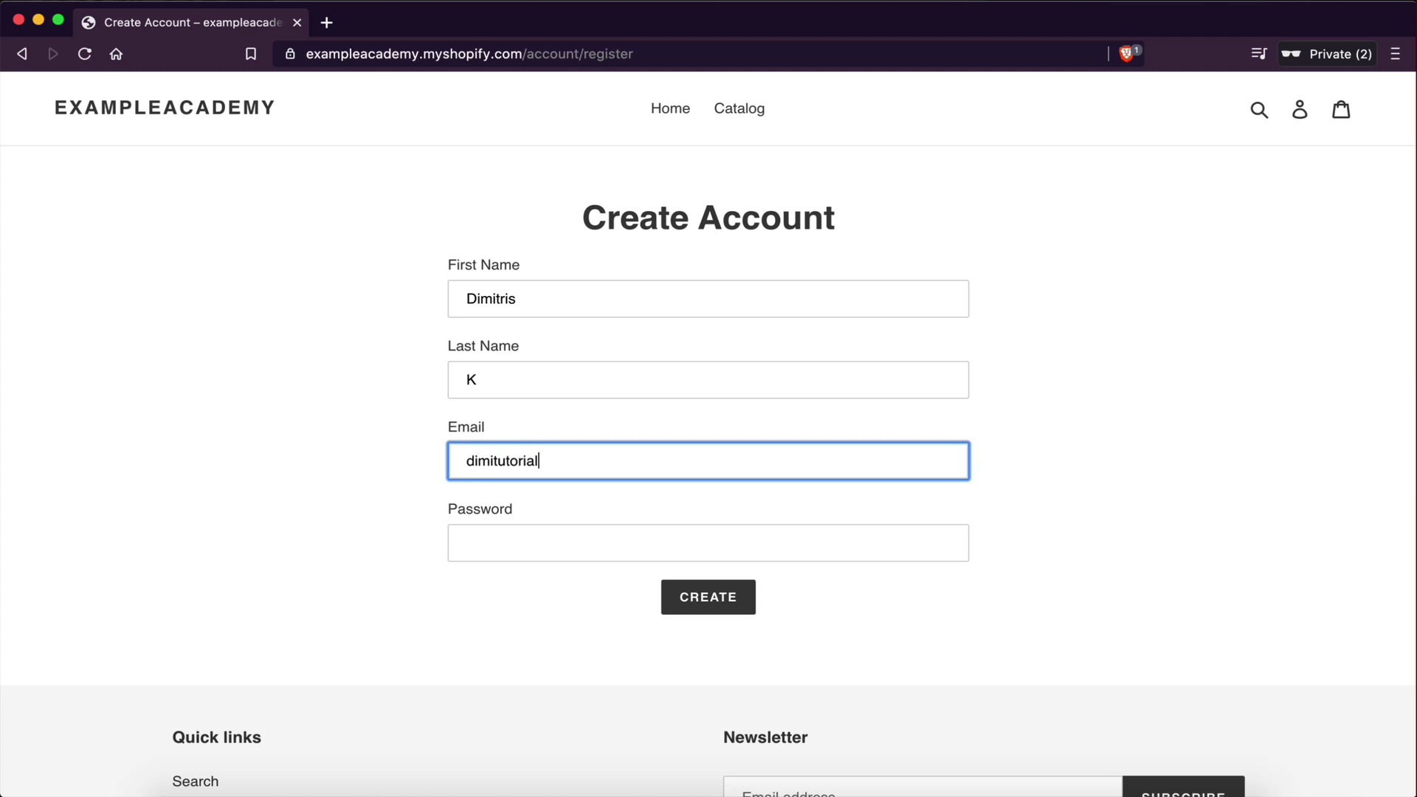
{"action": "key", "text": "Tab"}
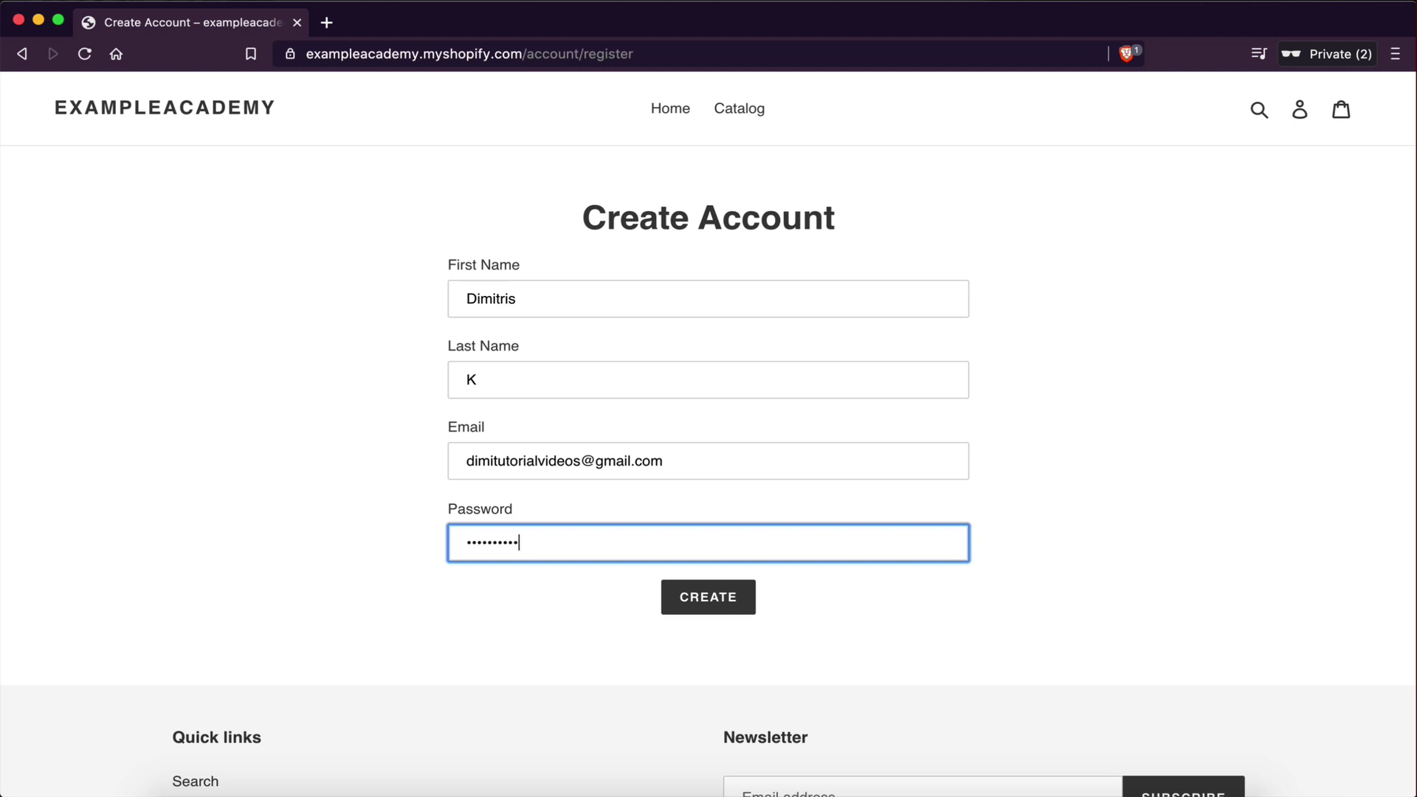
{"action": "type", "text": "1"}
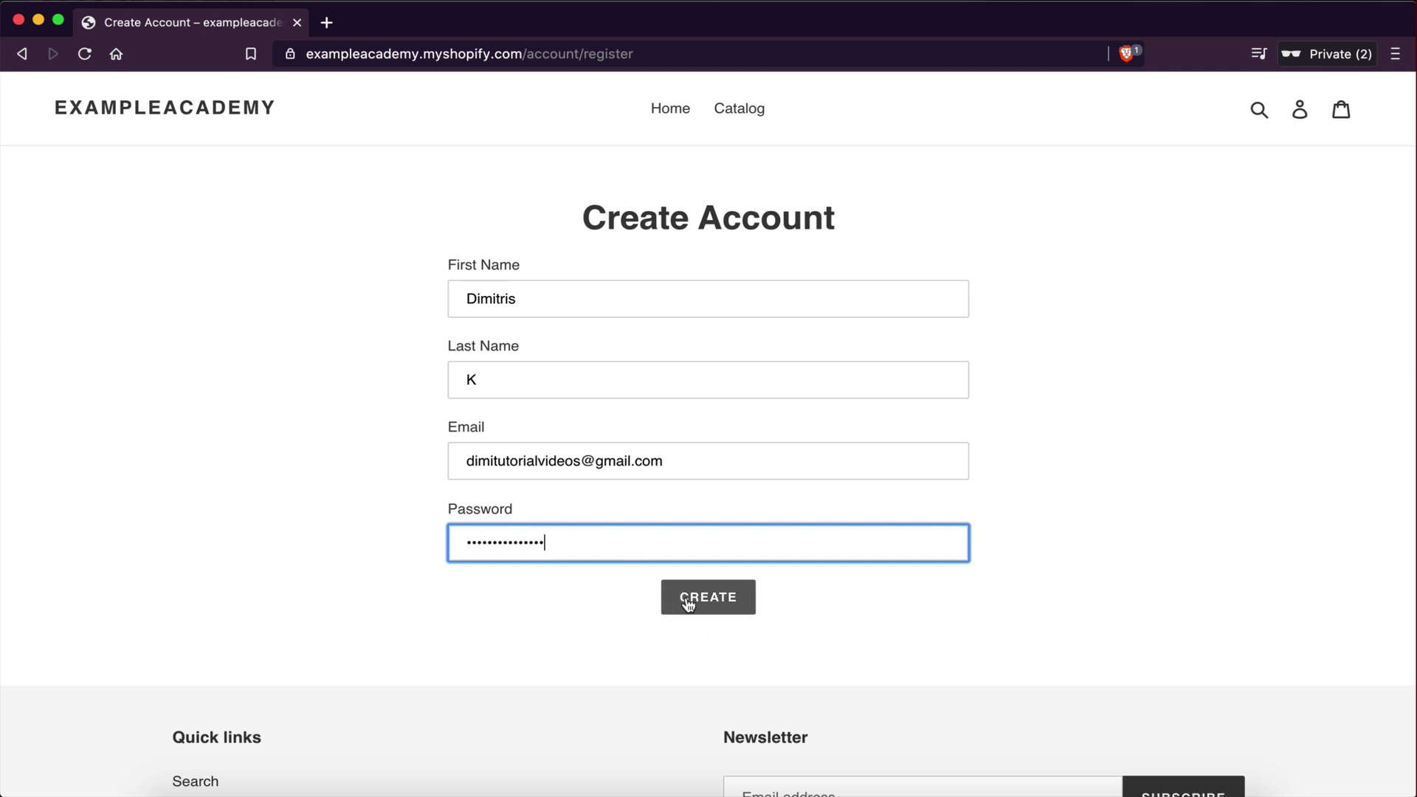
{"action": "left_click", "coordinate": [688, 605]}
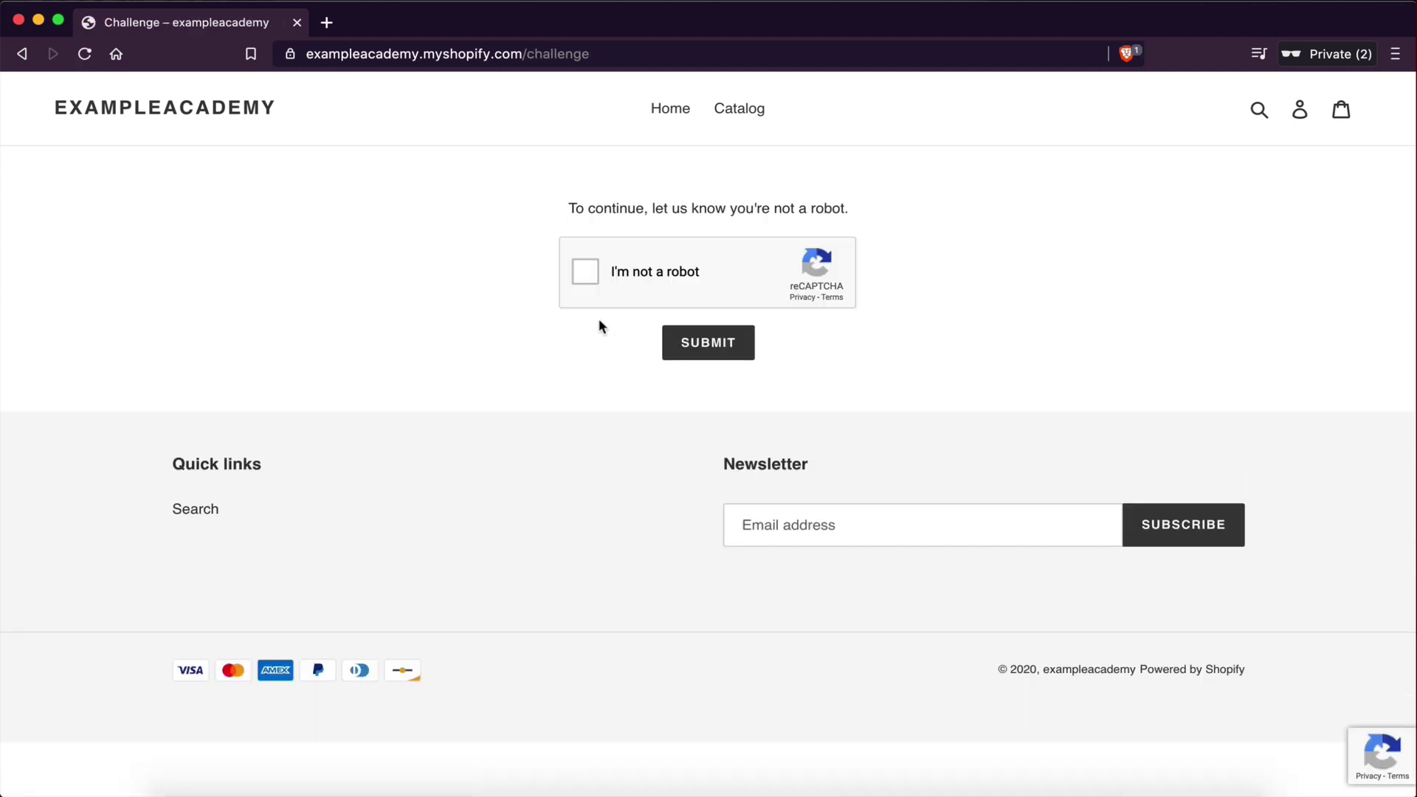
- Pass the reCAPTCHA by selecting the car images, verifying, and submitting
{"action": "left_click", "coordinate": [586, 271]}
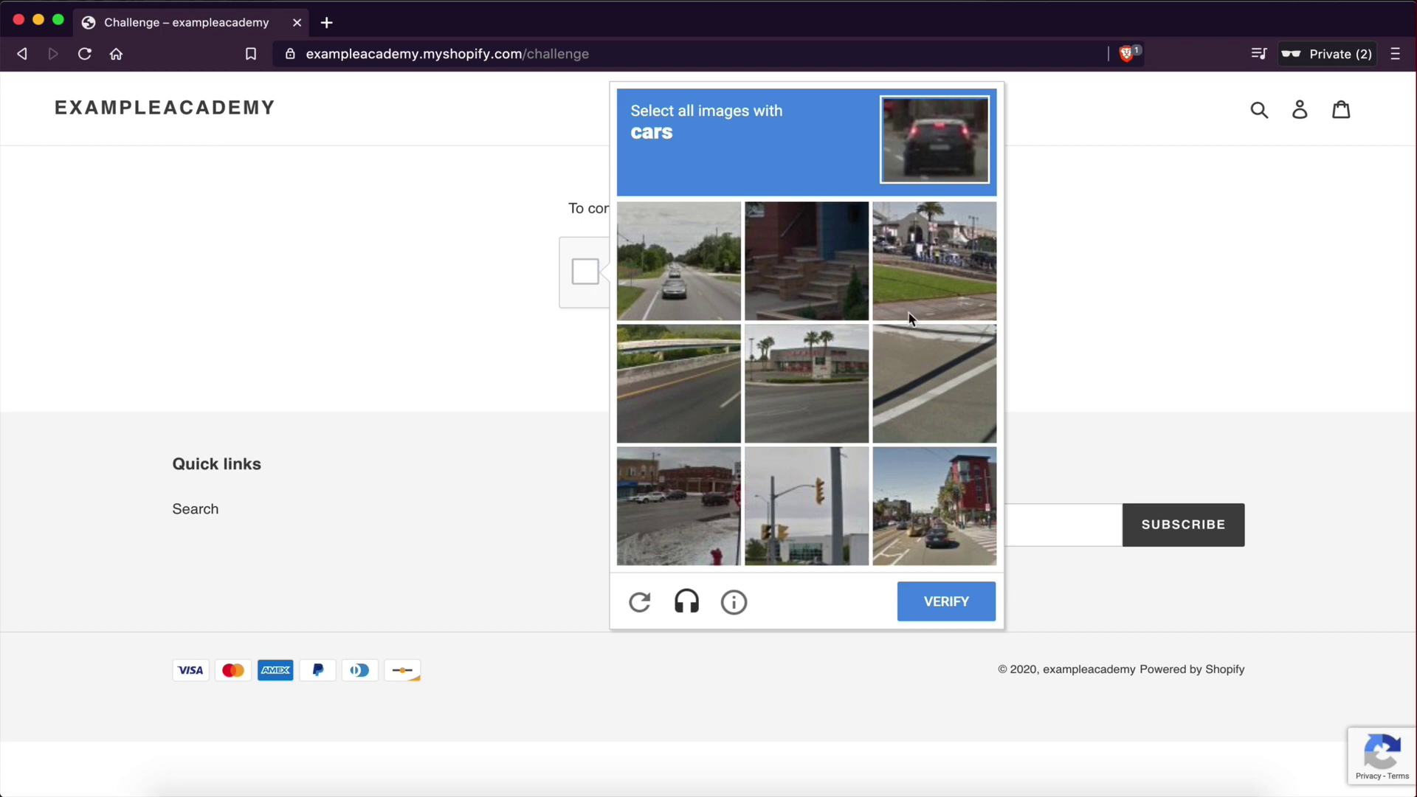
{"action": "left_click", "coordinate": [679, 262]}
{"action": "left_click", "coordinate": [934, 506]}
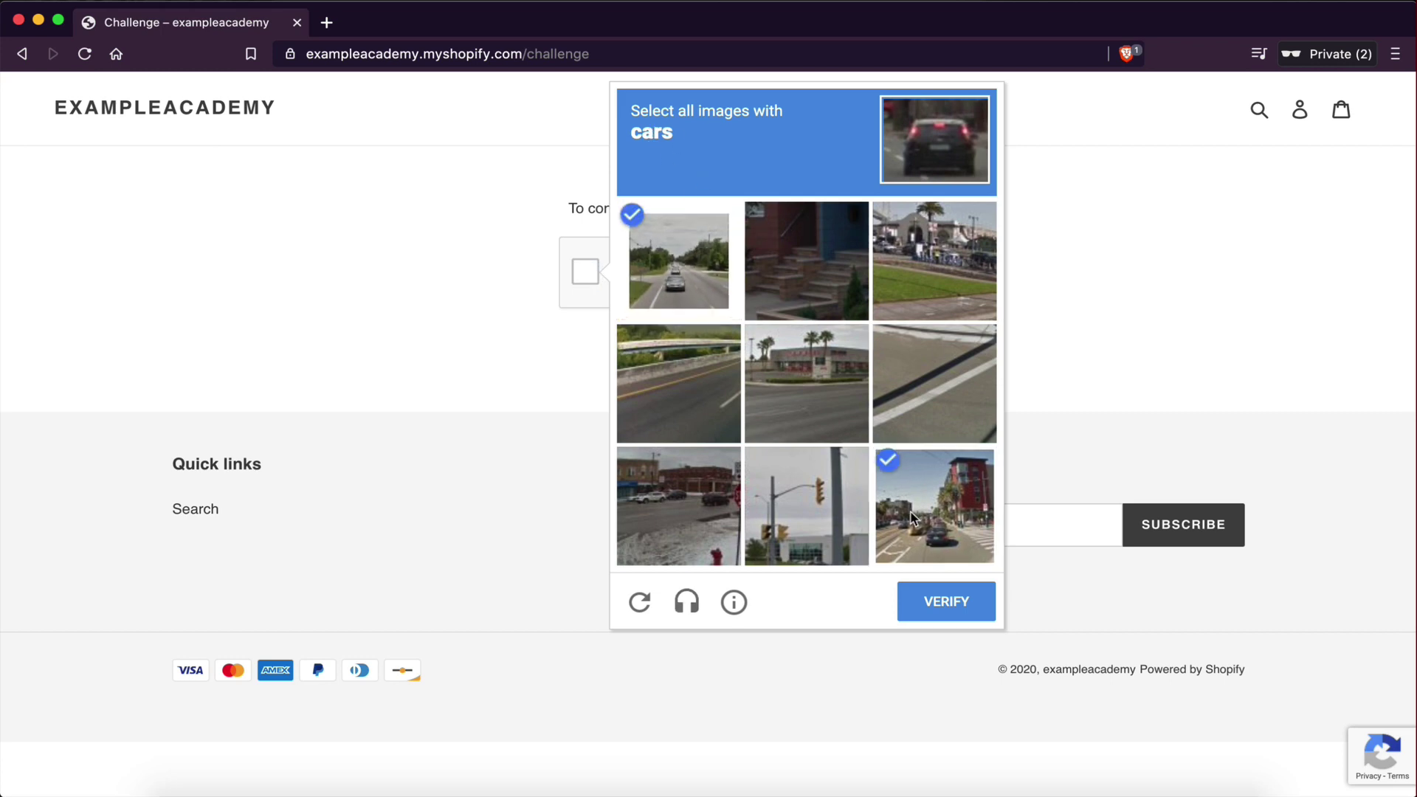
{"action": "left_click", "coordinate": [671, 504]}
{"action": "left_click", "coordinate": [946, 602]}
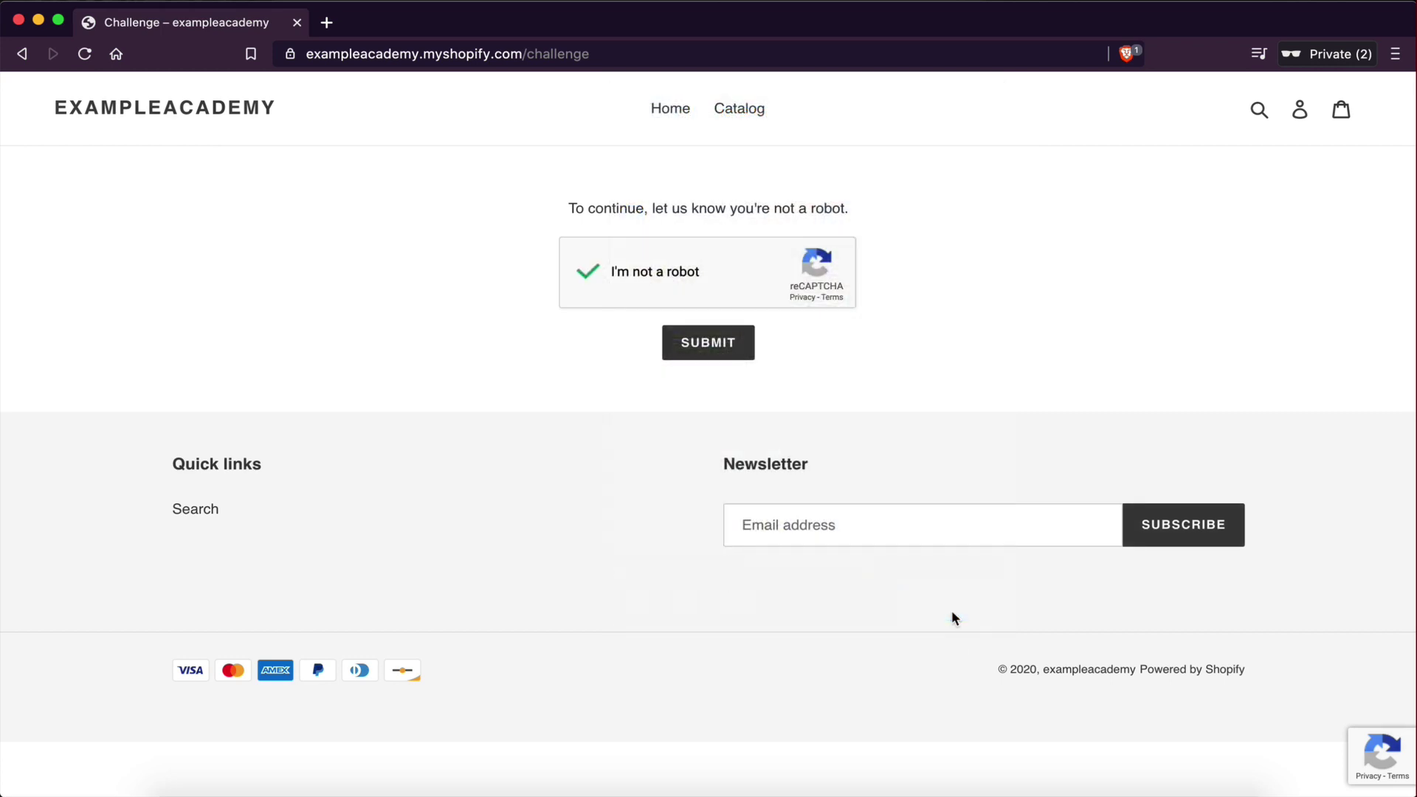
{"action": "left_click", "coordinate": [709, 358]}
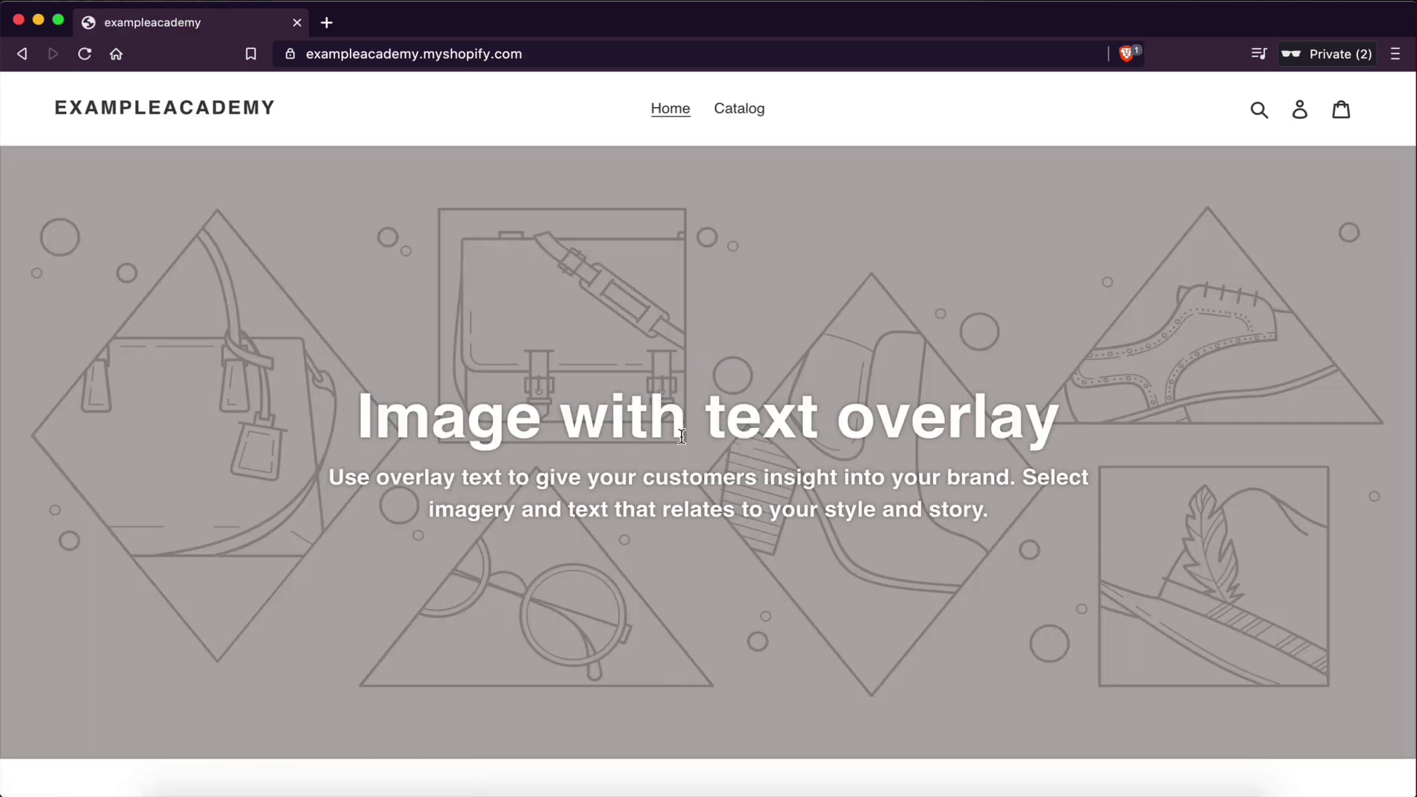
- Browse the Catalog and open the €0,00 Automation Course product as the new customer
{"action": "scroll", "coordinate": [610, 531], "scroll_direction": "down", "scroll_amount": 1}
{"action": "scroll", "coordinate": [606, 530], "scroll_direction": "up", "scroll_amount": 2}
{"action": "scroll", "coordinate": [1164, 372], "scroll_direction": "down", "scroll_amount": 8}
{"action": "scroll", "coordinate": [1163, 372], "scroll_direction": "up", "scroll_amount": 10}
{"action": "left_click", "coordinate": [724, 123]}
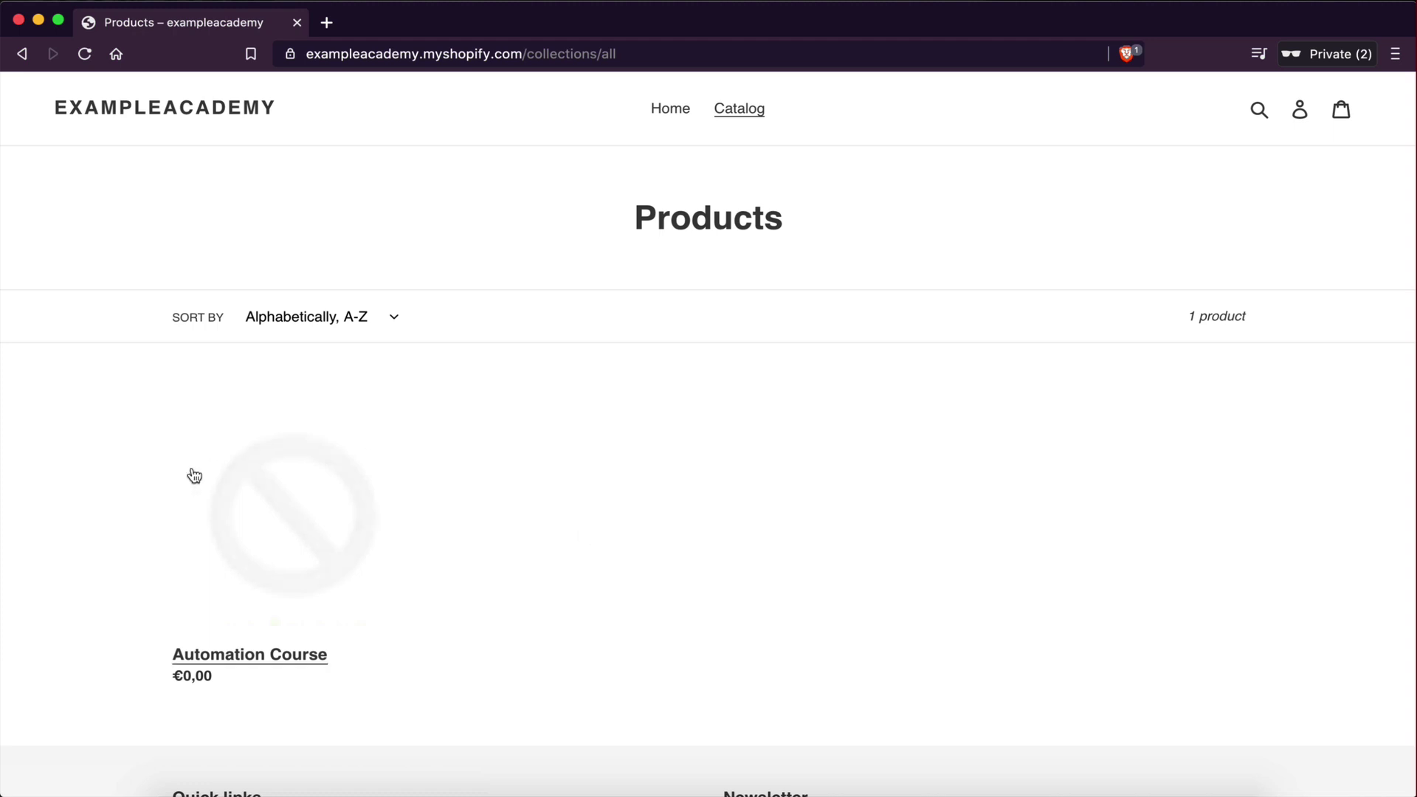
{"action": "left_click", "coordinate": [231, 497]}
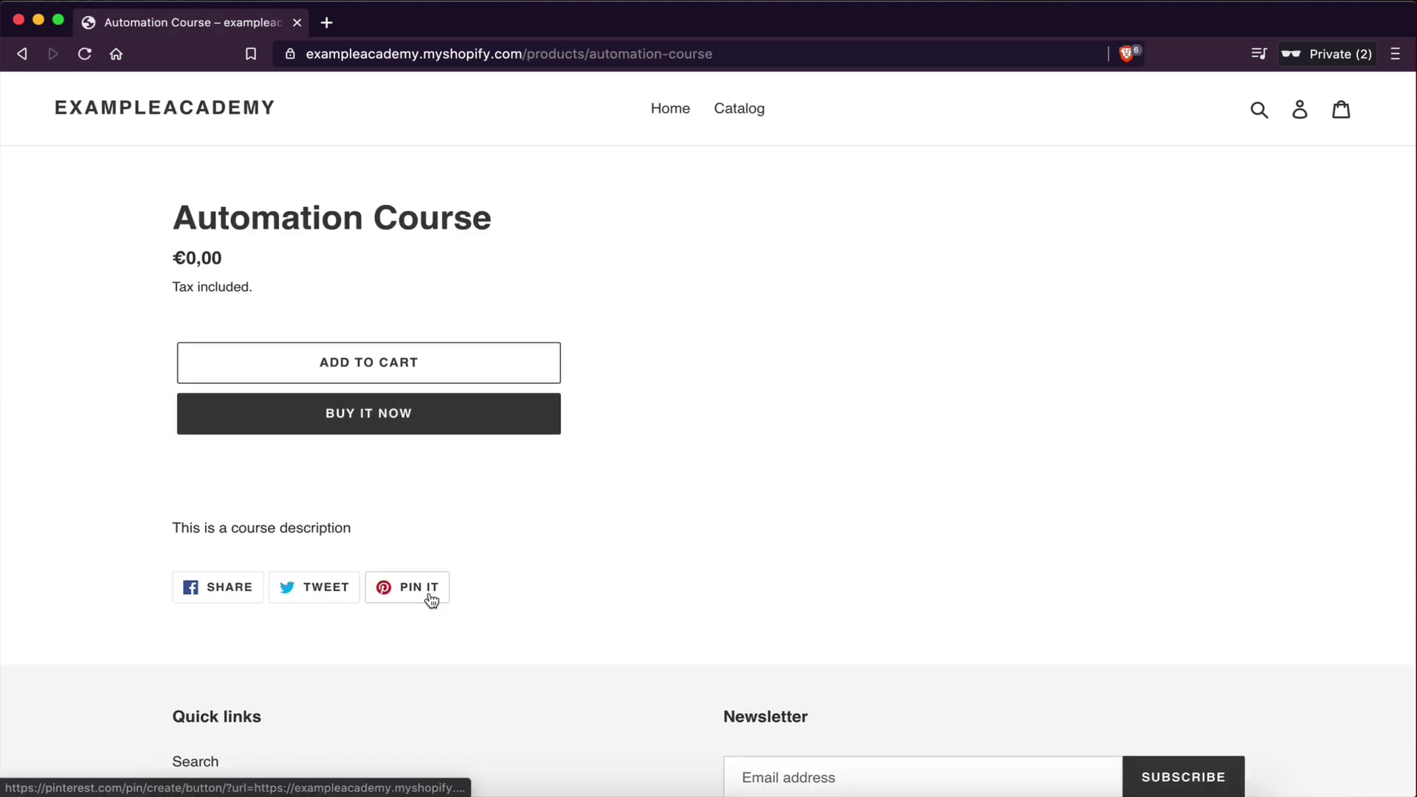
- Start a Buy It Now checkout and enter the billing first and last name
{"action": "left_click", "coordinate": [356, 418]}
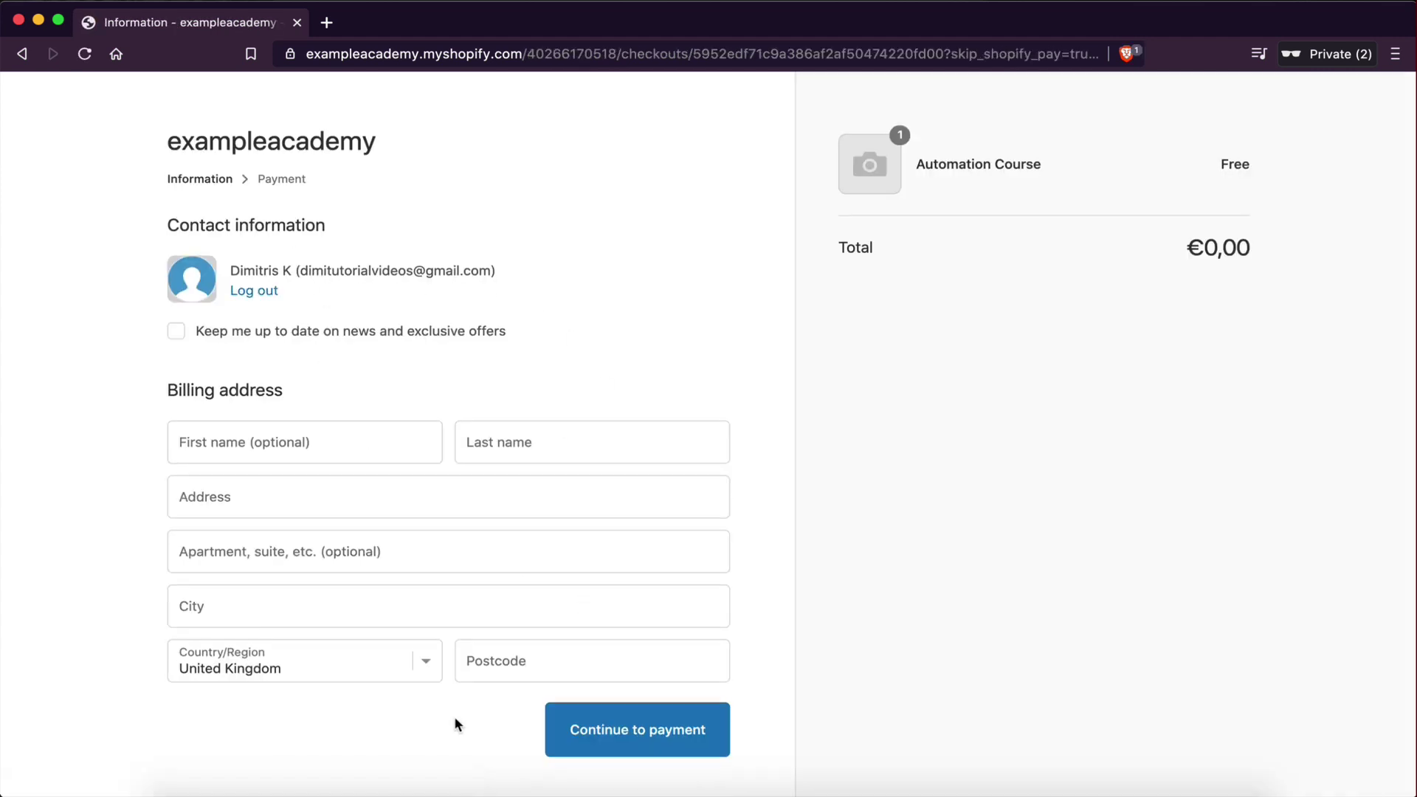
{"action": "scroll", "coordinate": [454, 719], "scroll_direction": "down", "scroll_amount": 2}
{"action": "scroll", "coordinate": [458, 627], "scroll_direction": "up", "scroll_amount": 2}
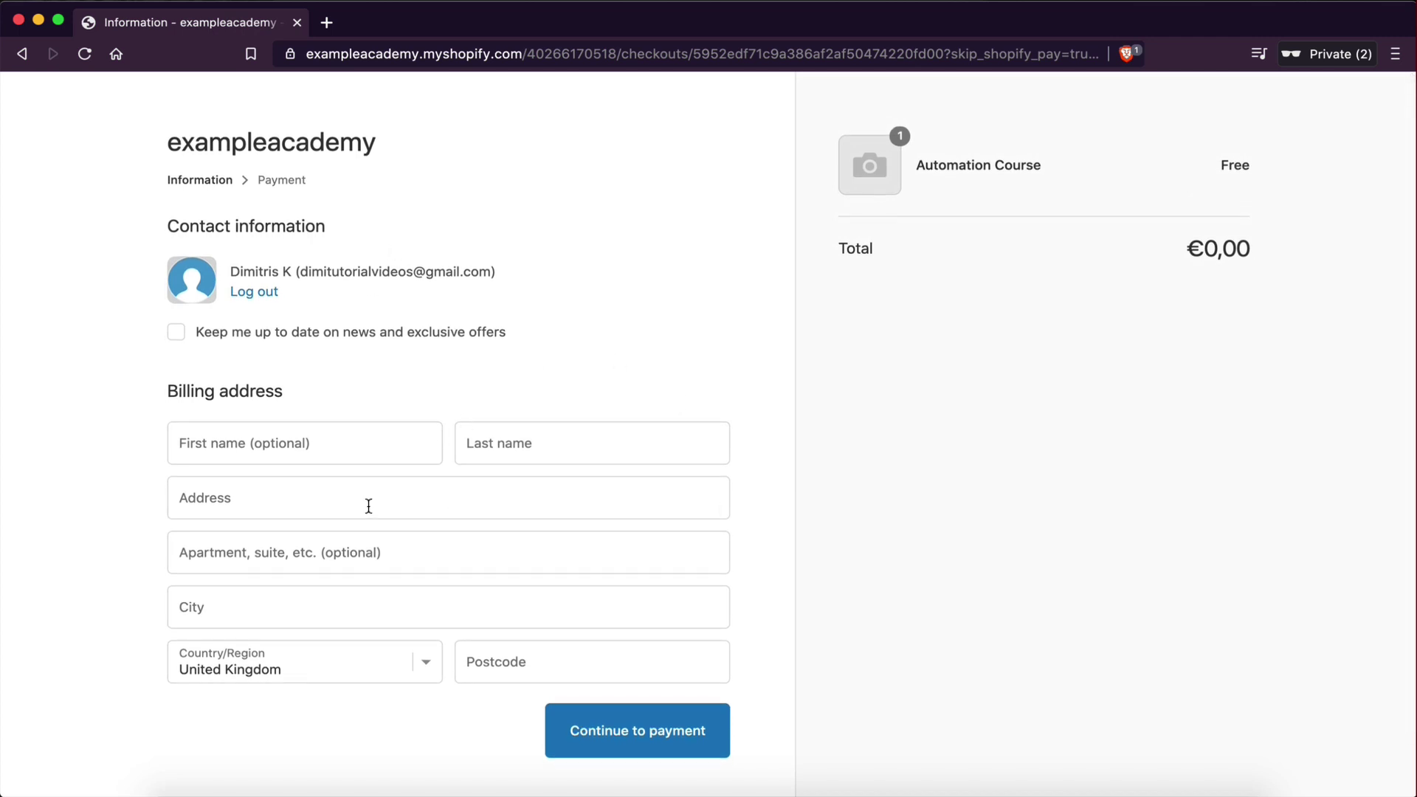
{"action": "left_click", "coordinate": [247, 451]}
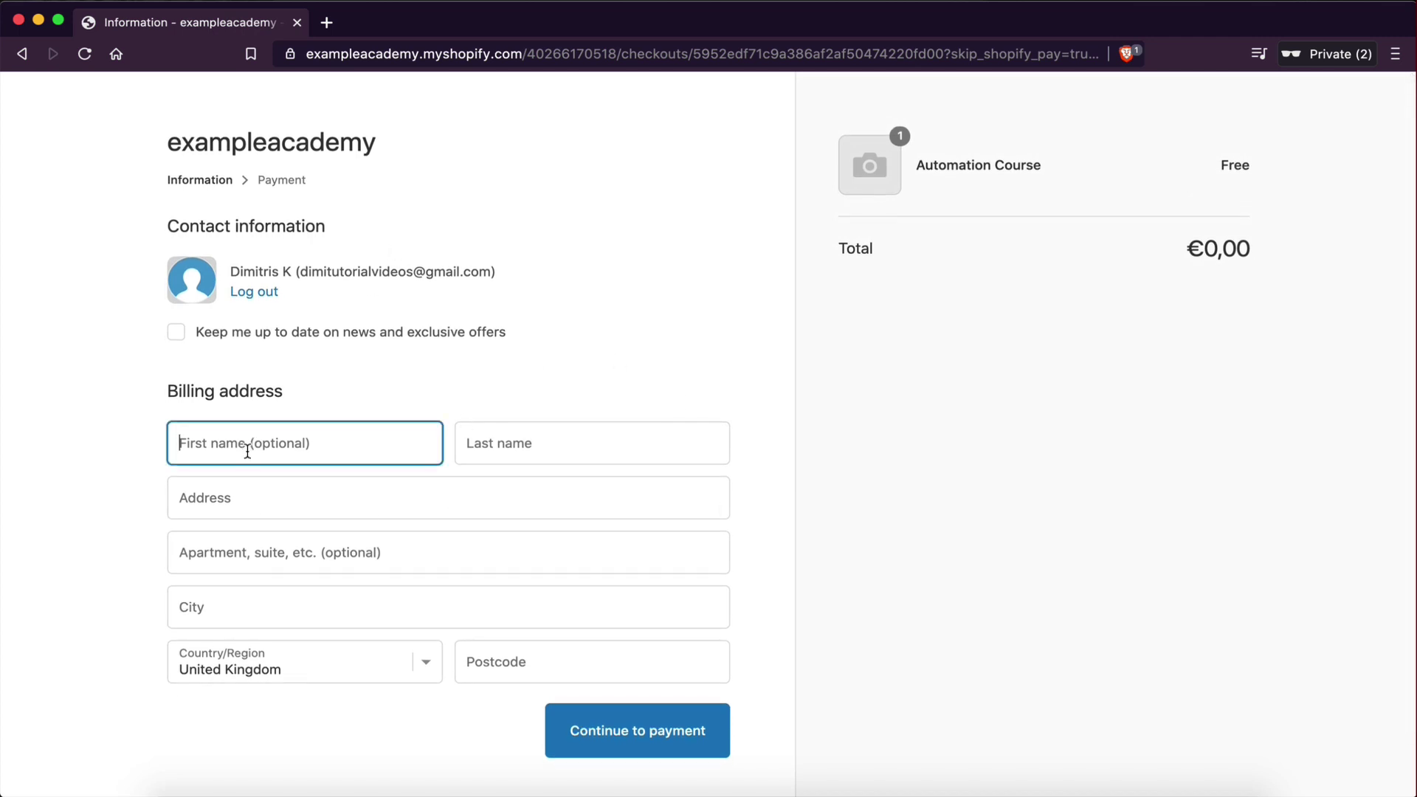
{"action": "type", "text": "Dimitris"}
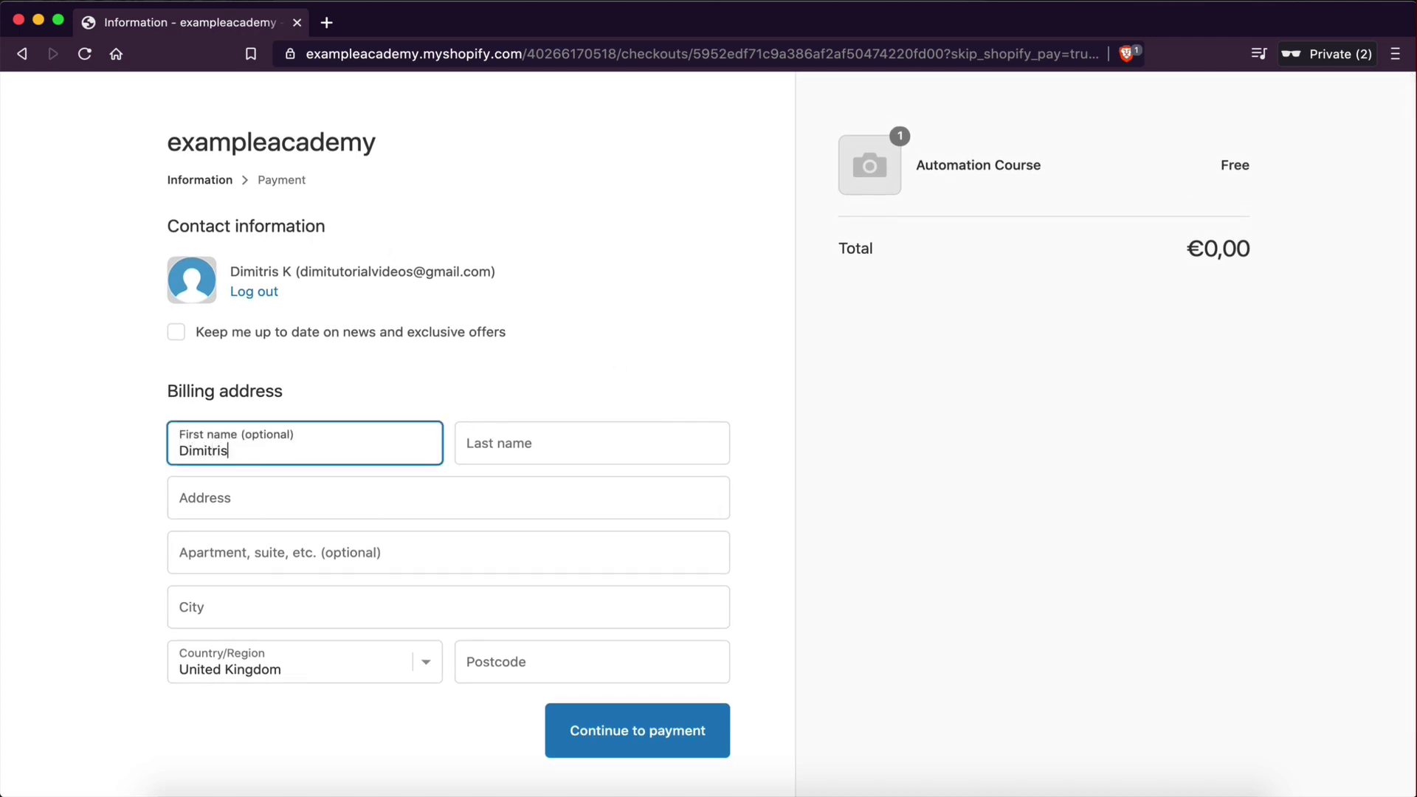
{"action": "key", "text": "Tab"}
{"action": "type", "text": "K"}
- Fill in the billing address, apartment and city, continue to payment, and place the free order
{"action": "left_click", "coordinate": [253, 496]}
{"action": "type", "text": "hdhjfhdj"}
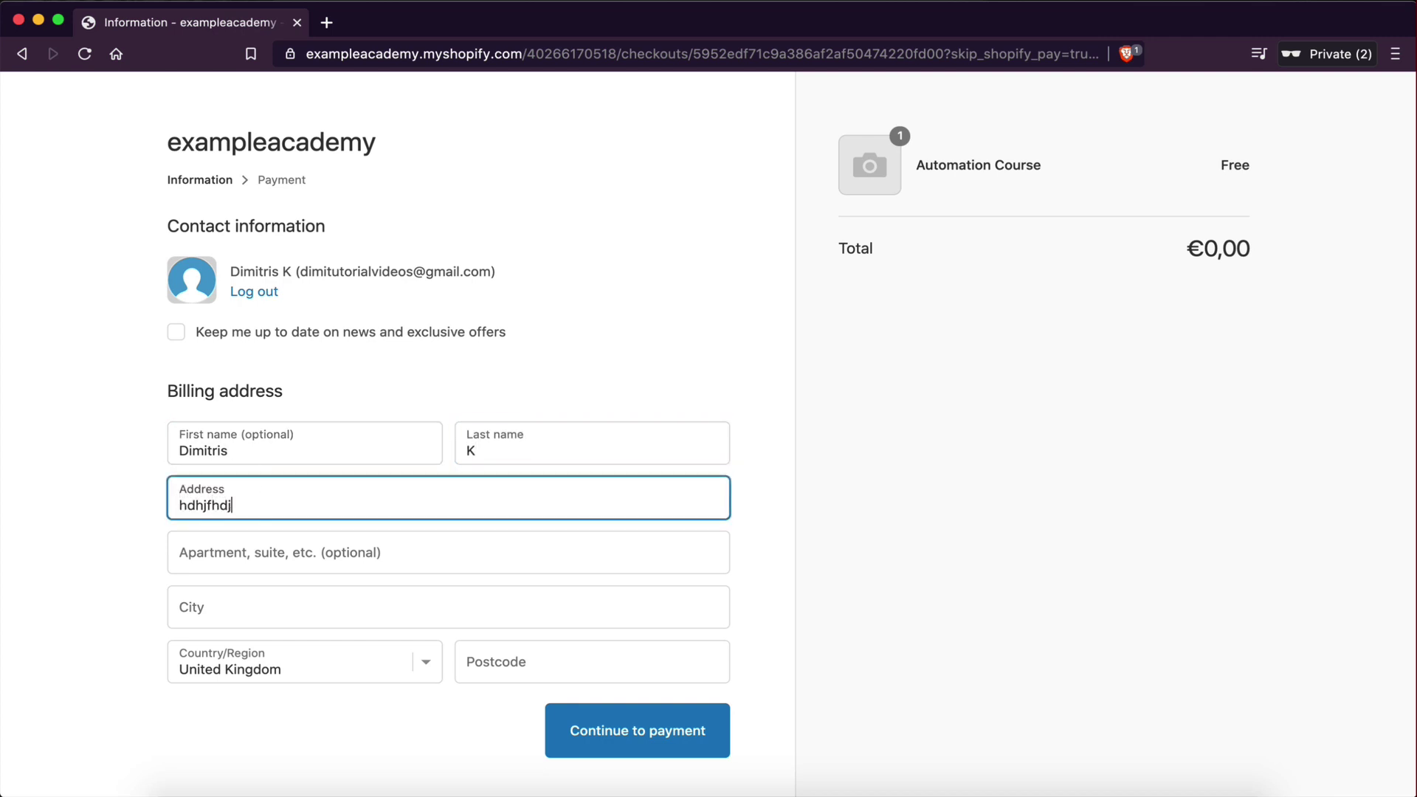
{"action": "type", "text": "f"}
{"action": "left_click", "coordinate": [258, 541]}
{"action": "type", "text": "jhfdjhfd"}
{"action": "left_click", "coordinate": [262, 610]}
{"action": "type", "text": "London"}
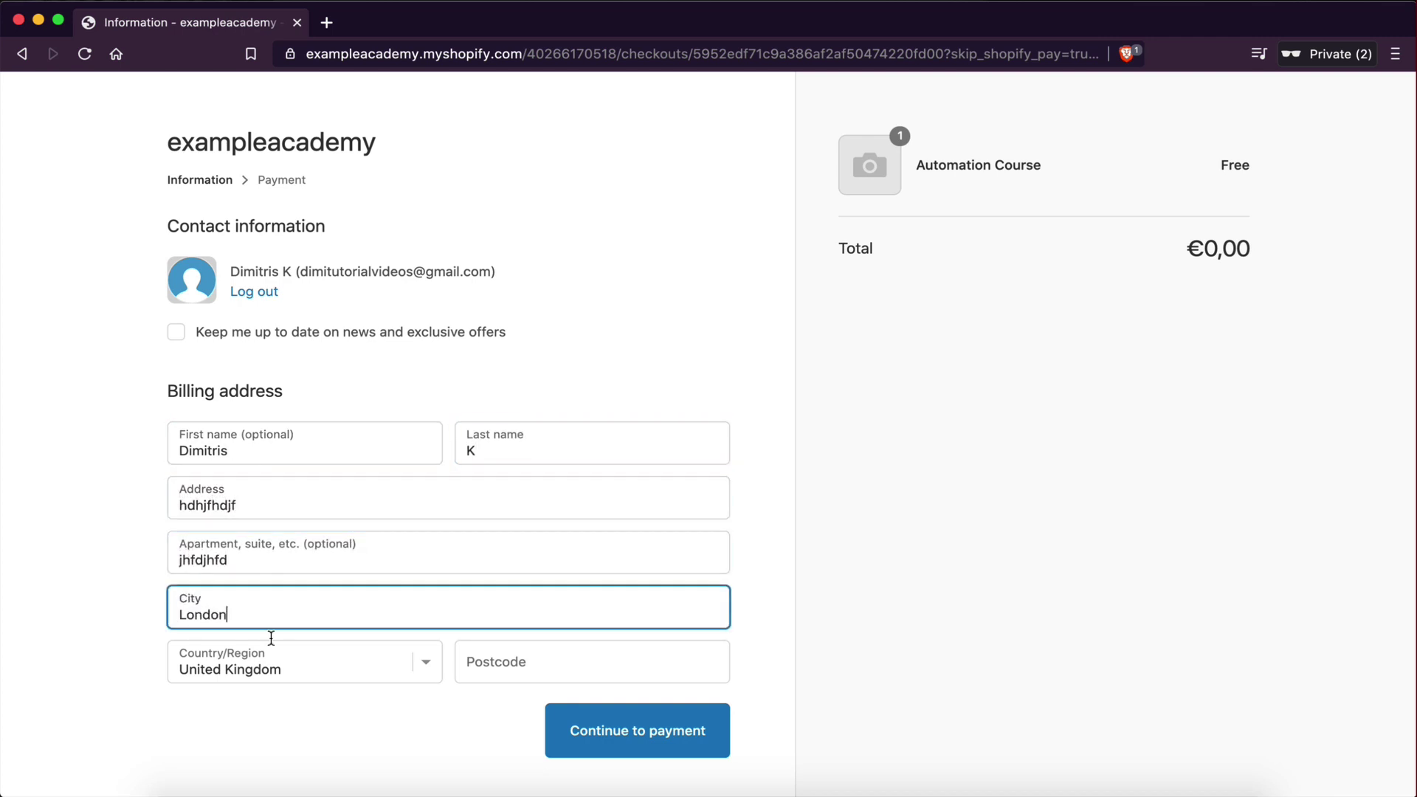
{"action": "left_click", "coordinate": [550, 653]}
{"action": "left_click", "coordinate": [609, 735]}
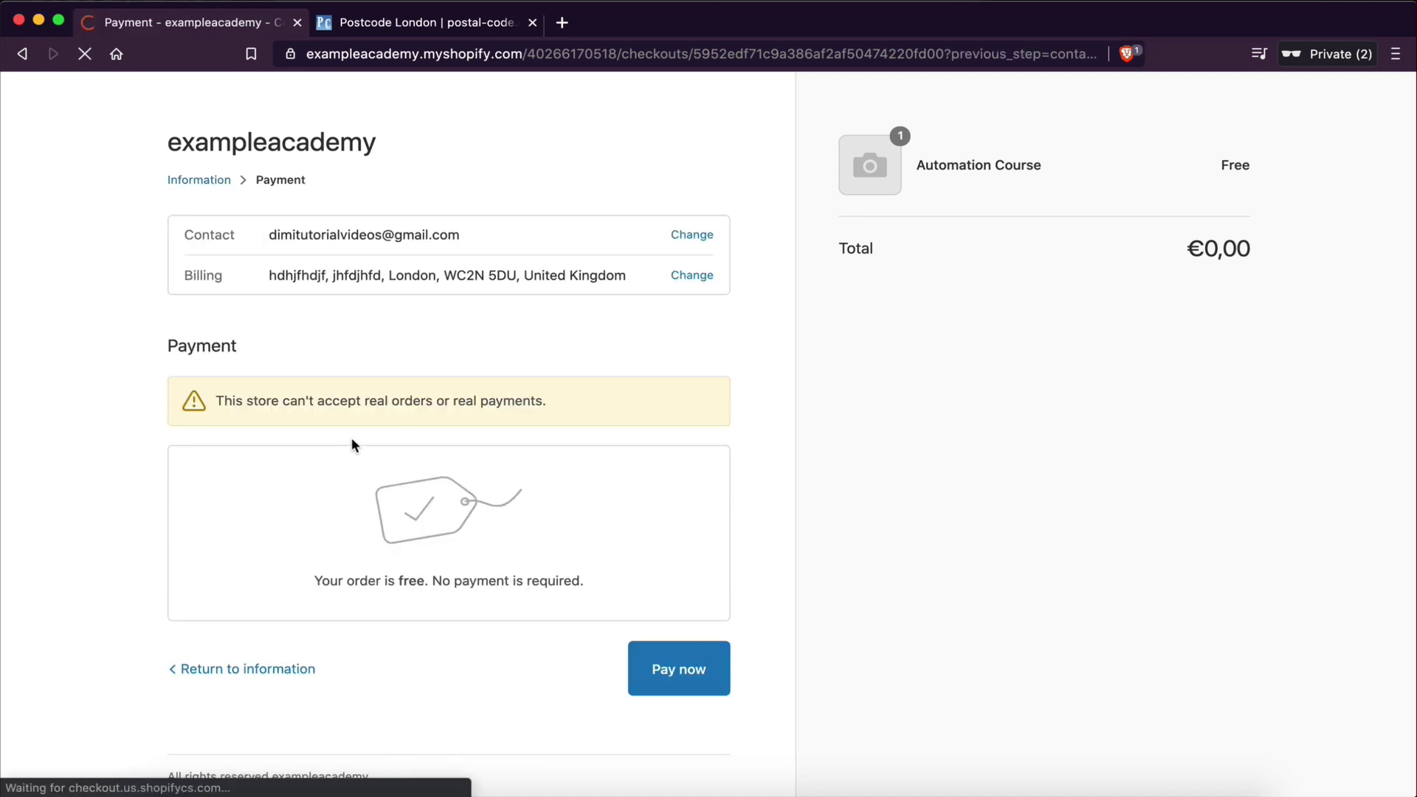
{"action": "left_click", "coordinate": [705, 666]}
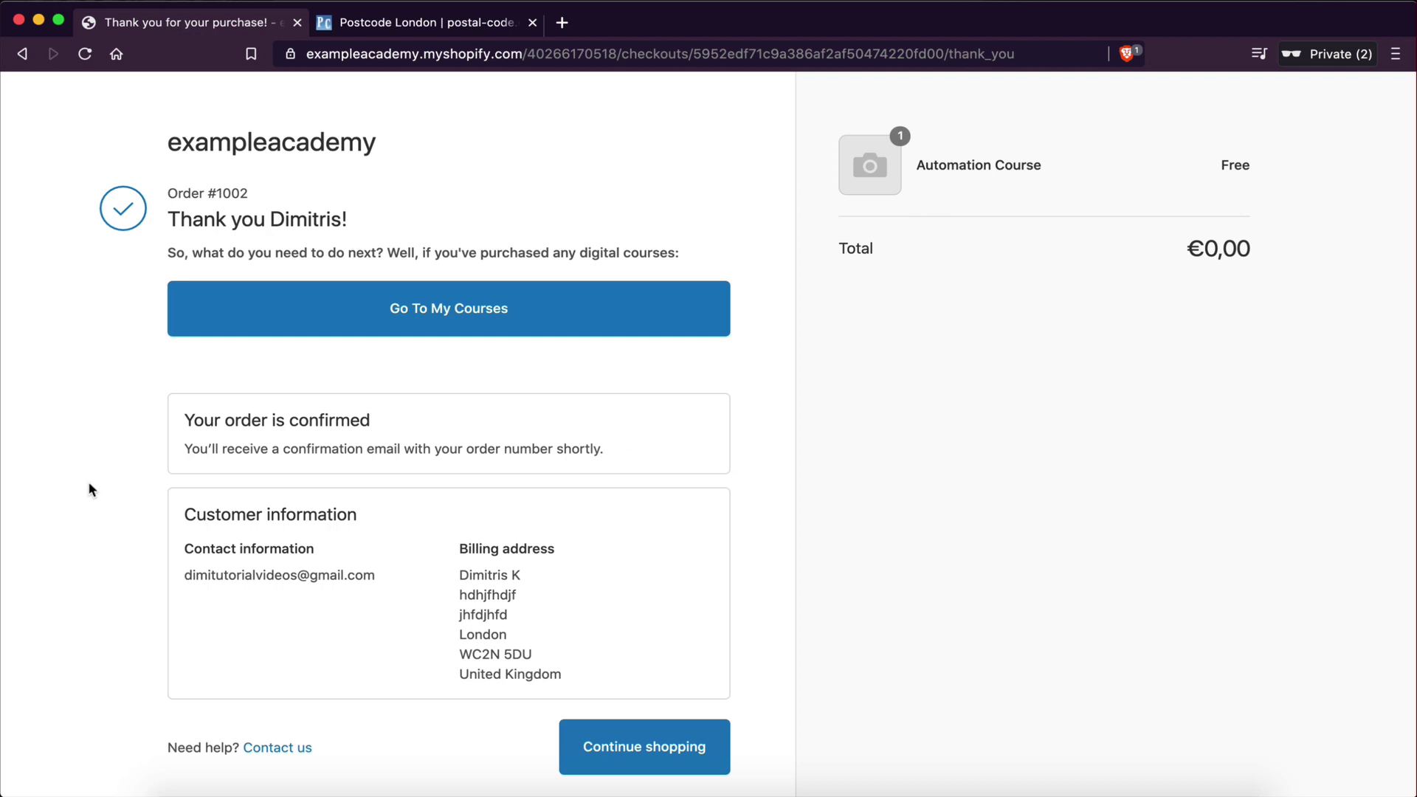
- Return to Shopify admin and open the Courses app from Apps
{"action": "left_click_drag", "start_coordinate": [4, 406], "coordinate": [151, 373]}
{"action": "left_click", "coordinate": [145, 378]}
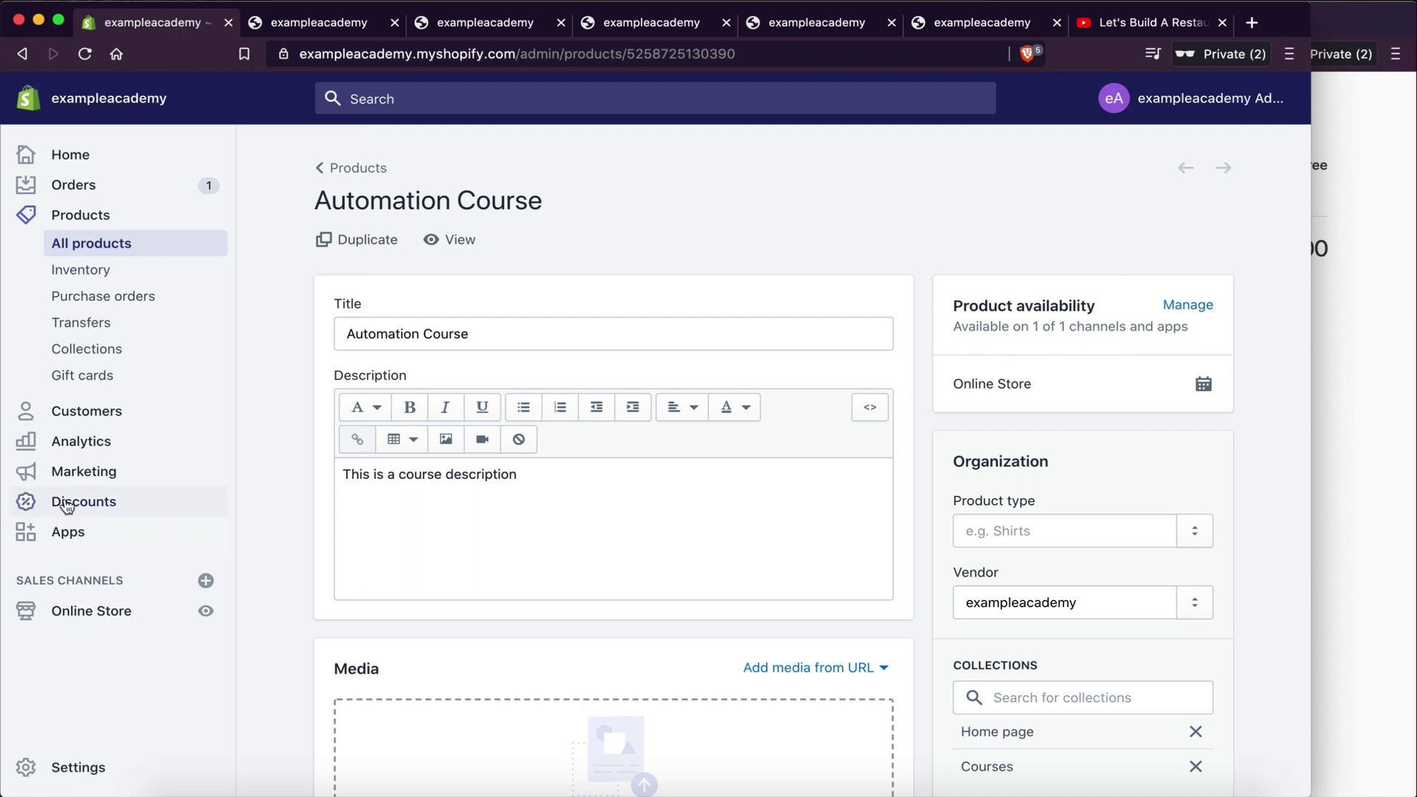
{"action": "left_click", "coordinate": [63, 531]}
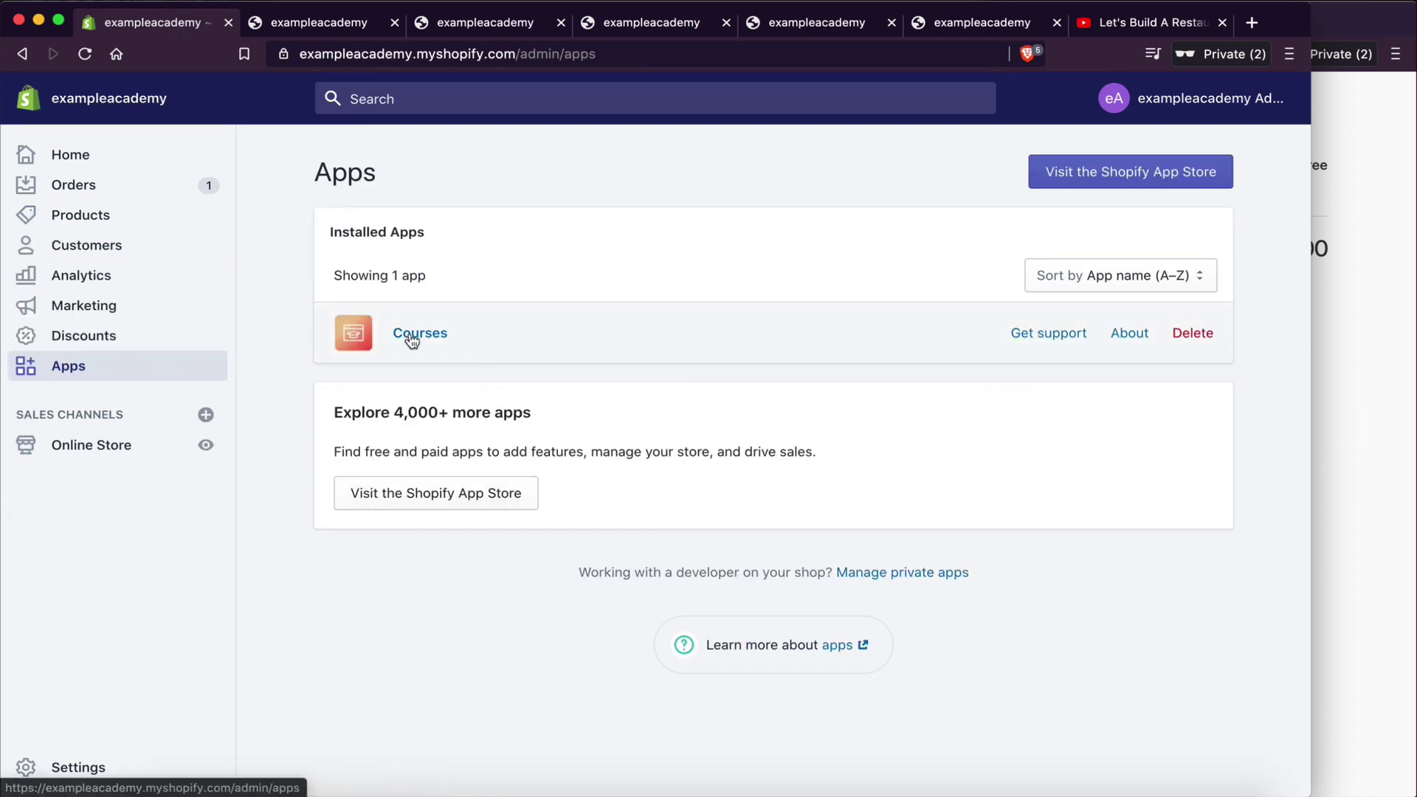
{"action": "left_click", "coordinate": [409, 332]}
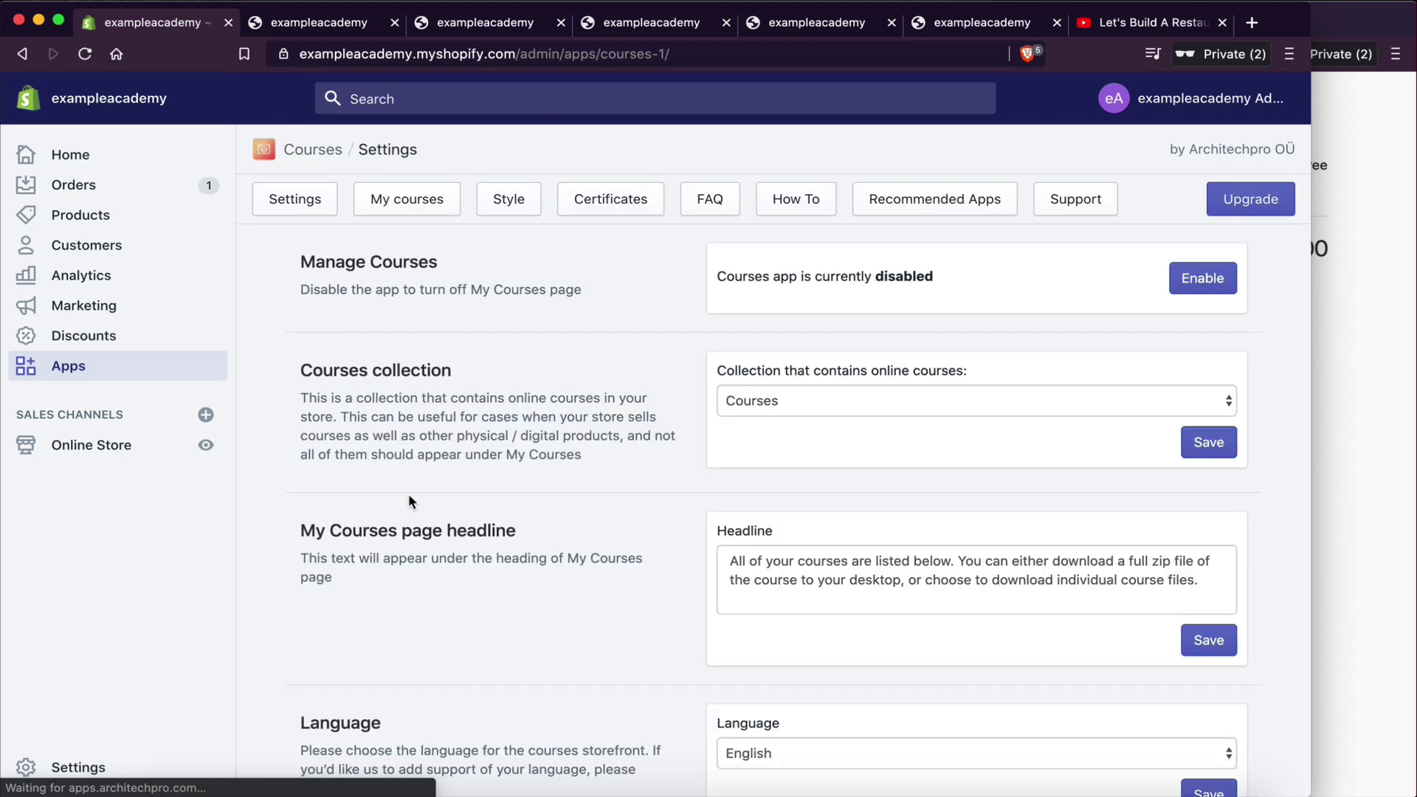
{"action": "scroll", "coordinate": [629, 451], "scroll_direction": "down", "scroll_amount": 3}
{"action": "scroll", "coordinate": [629, 452], "scroll_direction": "down", "scroll_amount": 3}
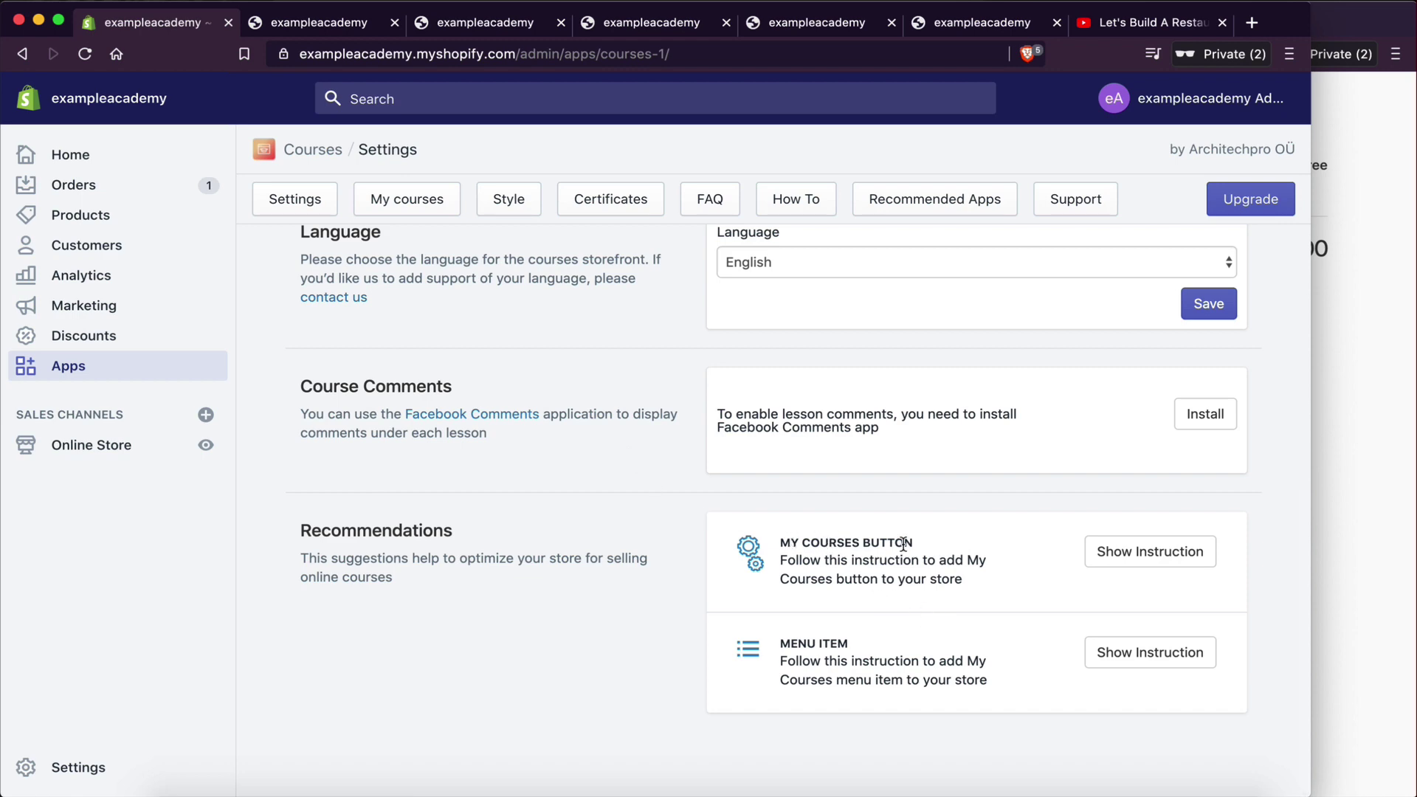
- Copy the 'Go to my courses' code from the My Courses Button instructions, then go to Settings
{"action": "left_click", "coordinate": [1165, 564]}
{"action": "scroll", "coordinate": [1165, 564], "scroll_direction": "down", "scroll_amount": 3}
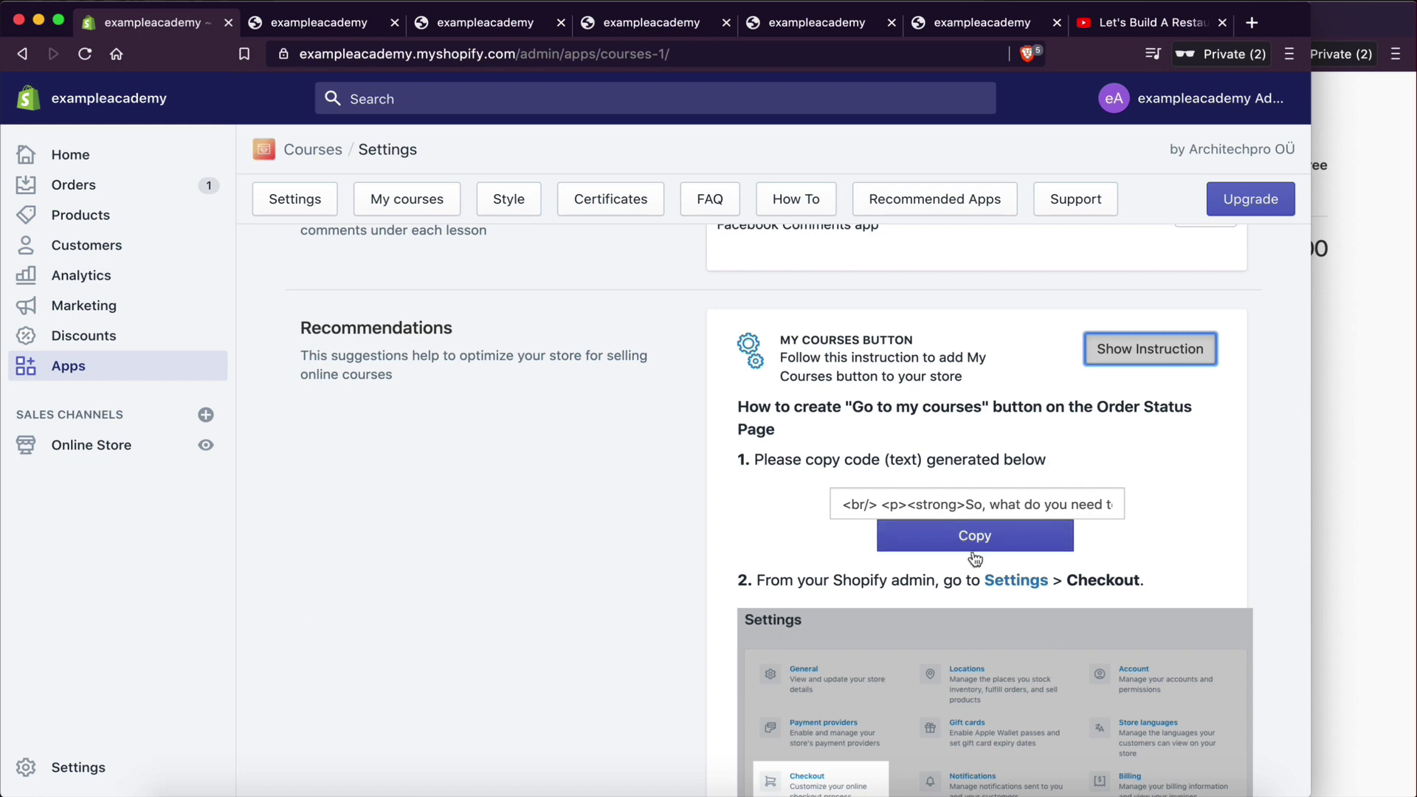
{"action": "left_click", "coordinate": [959, 552]}
{"action": "scroll", "coordinate": [801, 598], "scroll_direction": "down", "scroll_amount": 1}
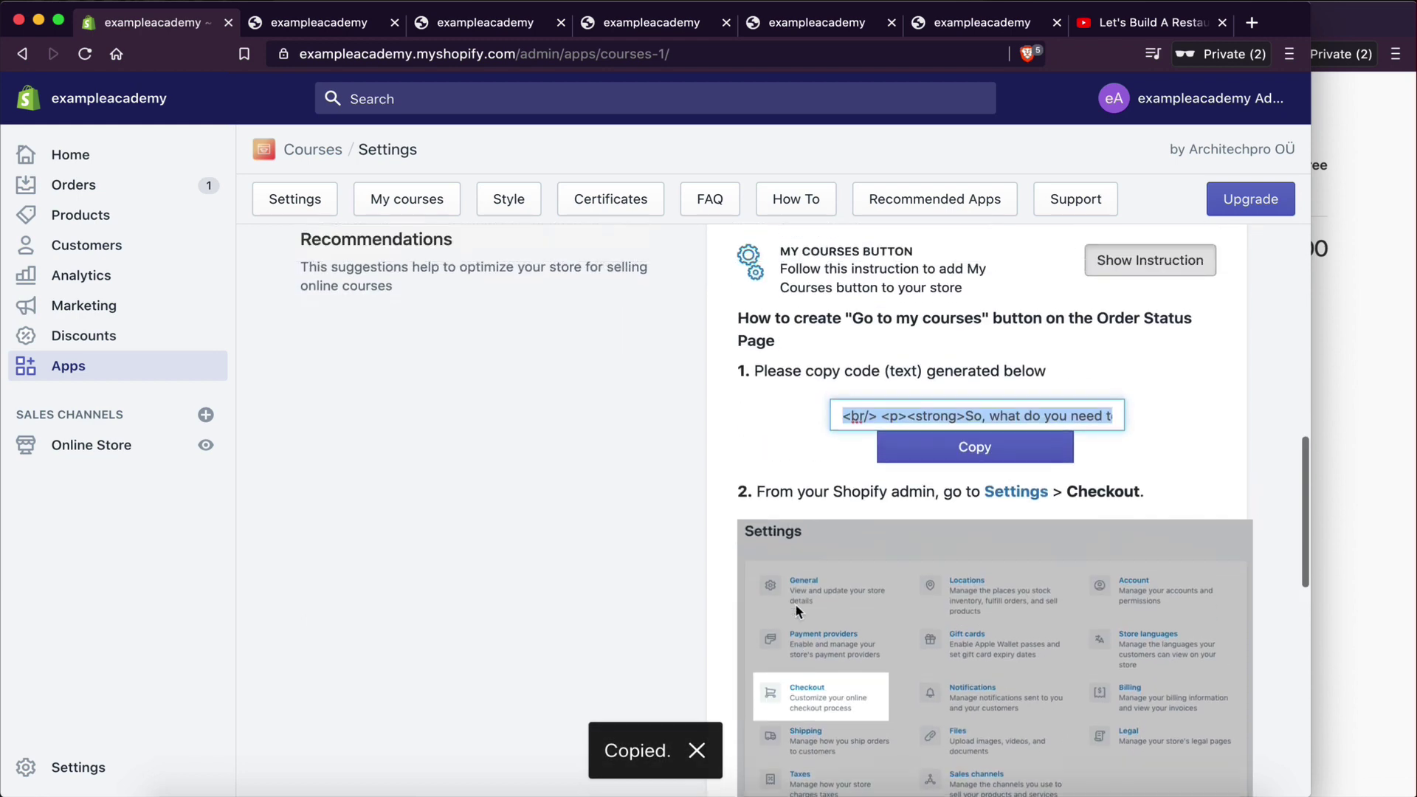
{"action": "scroll", "coordinate": [664, 470], "scroll_direction": "up", "scroll_amount": 2}
{"action": "left_click", "coordinate": [73, 763]}
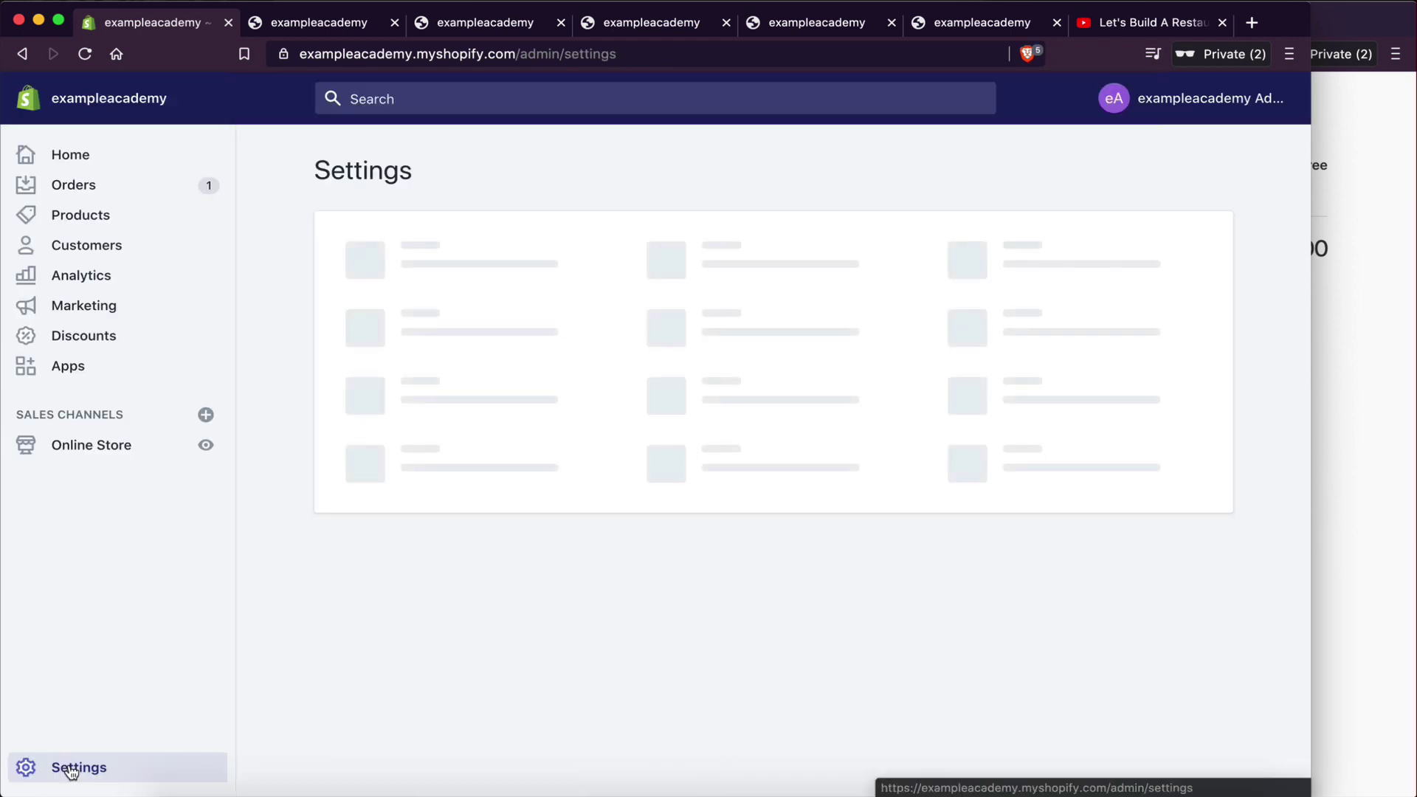
- Check the Go To My Courses code in Checkout's Additional scripts, then bring back the thank-you page
{"action": "left_click", "coordinate": [426, 454]}
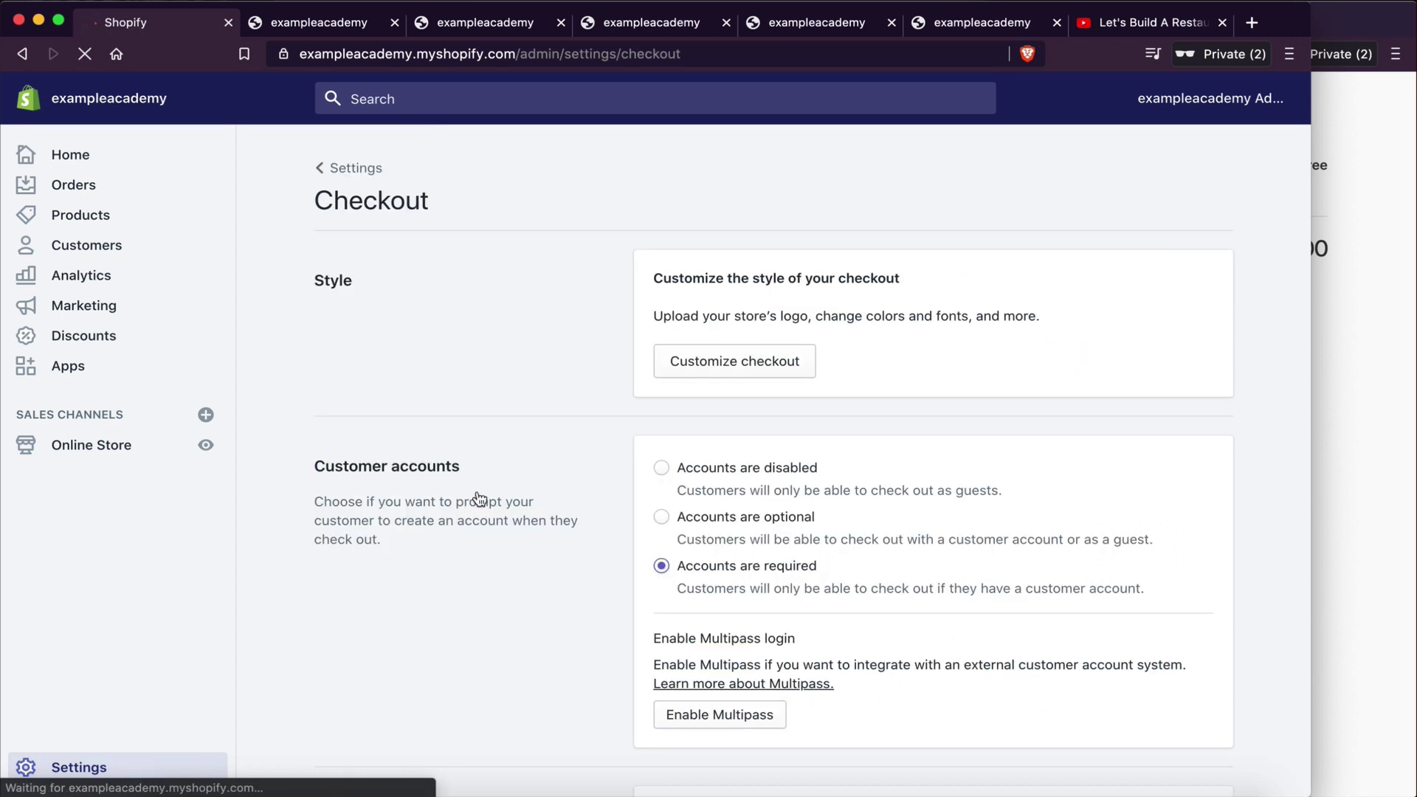
{"action": "scroll", "coordinate": [584, 540], "scroll_direction": "down", "scroll_amount": 2}
{"action": "scroll", "coordinate": [583, 540], "scroll_direction": "down", "scroll_amount": 15}
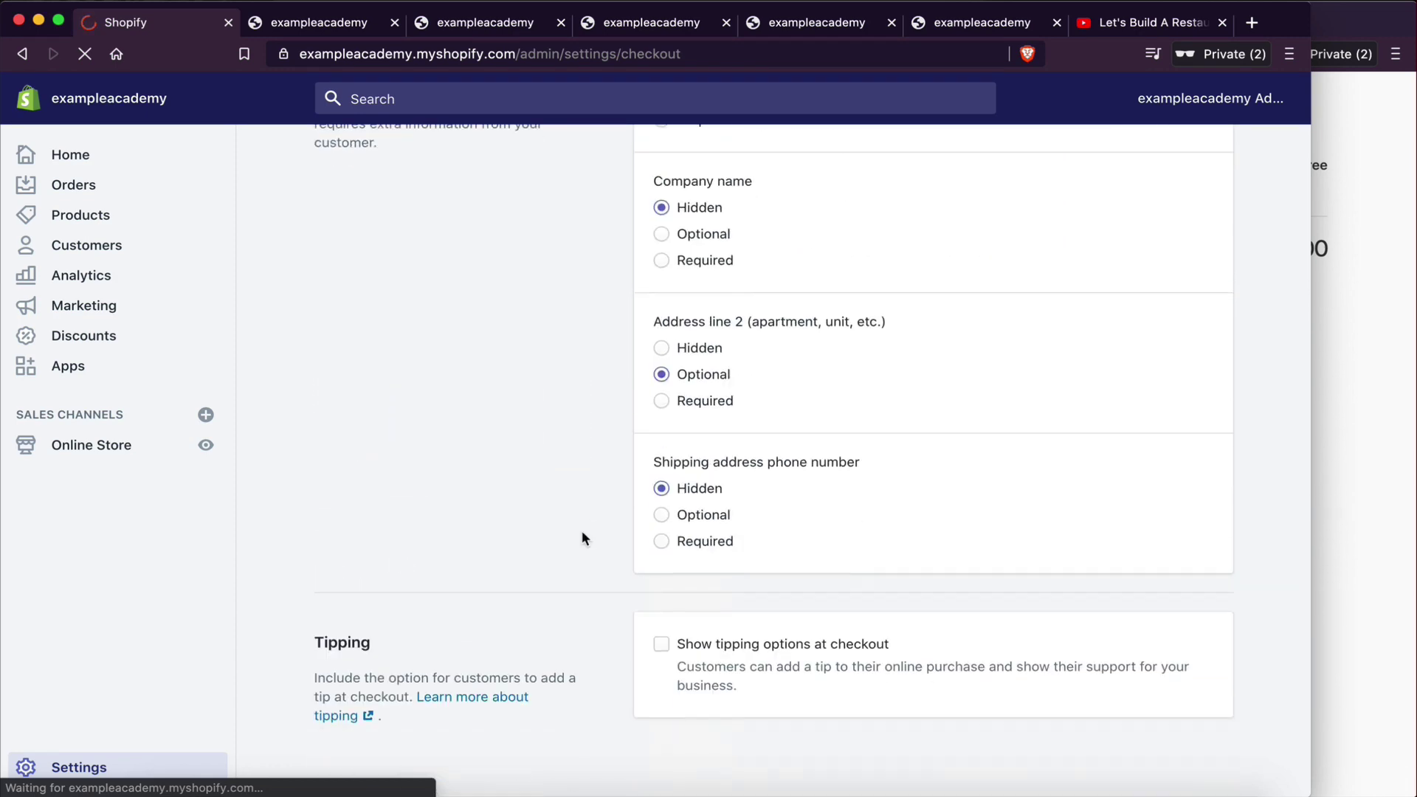
{"action": "scroll", "coordinate": [582, 533], "scroll_direction": "down", "scroll_amount": 15}
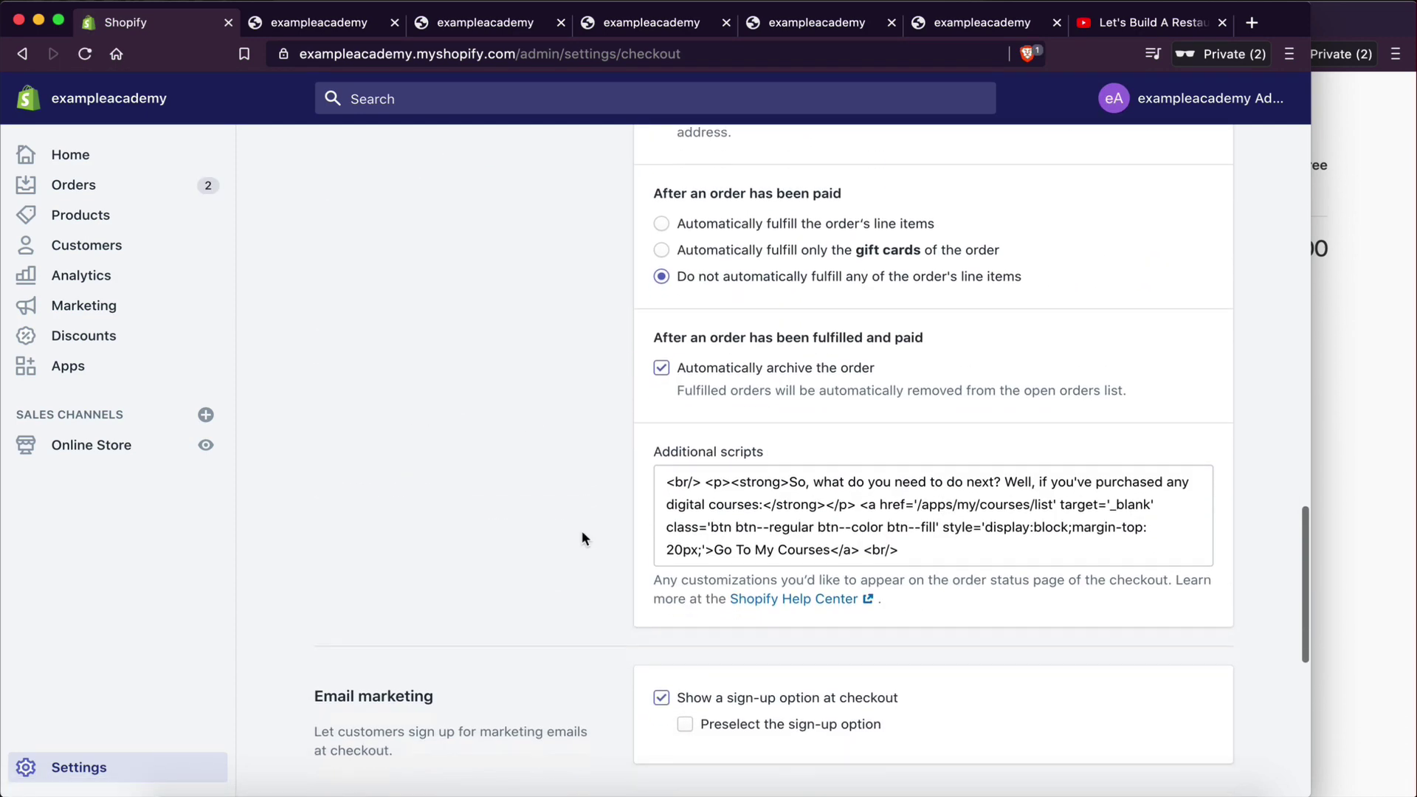
{"action": "left_click_drag", "start_coordinate": [654, 436], "coordinate": [753, 435]}
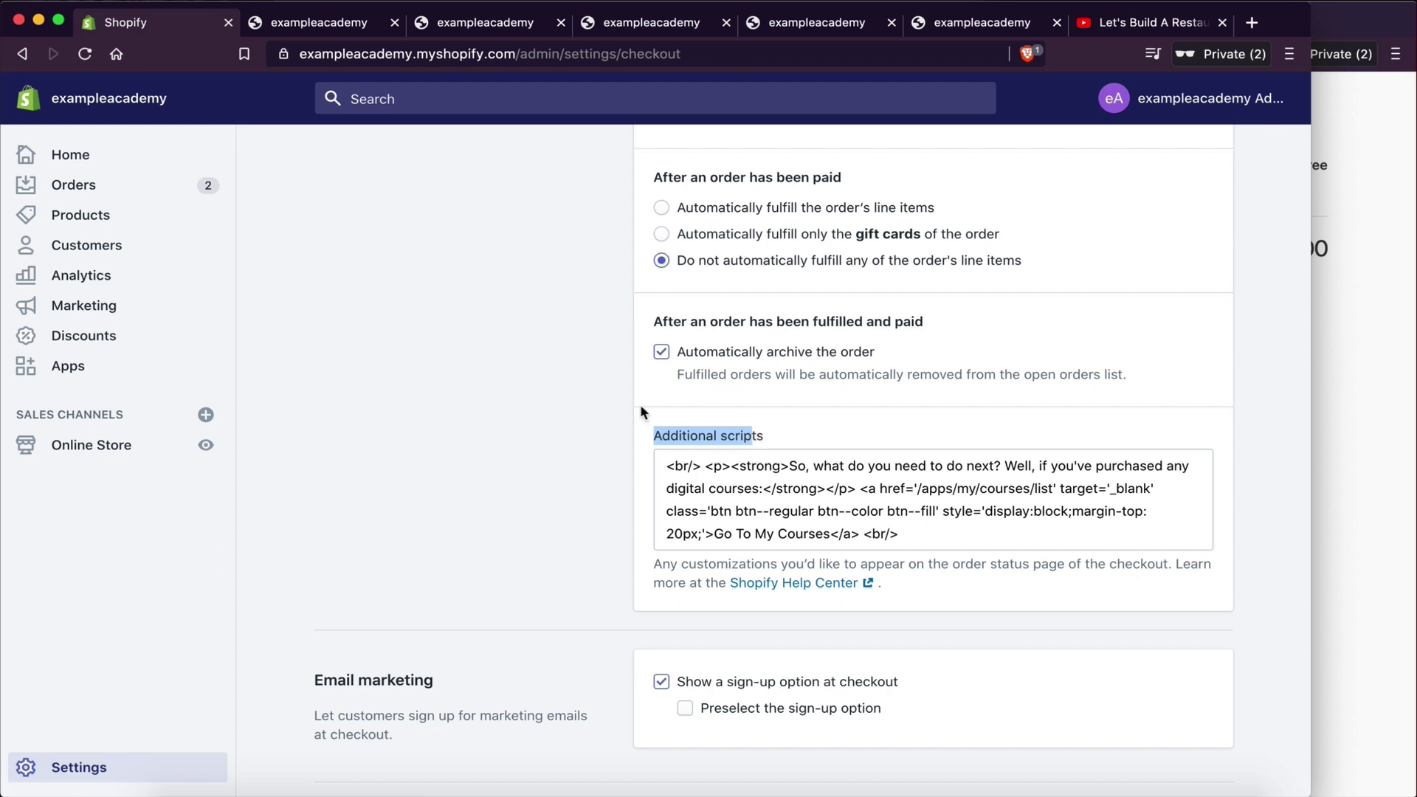
{"action": "left_click", "coordinate": [1414, 446]}
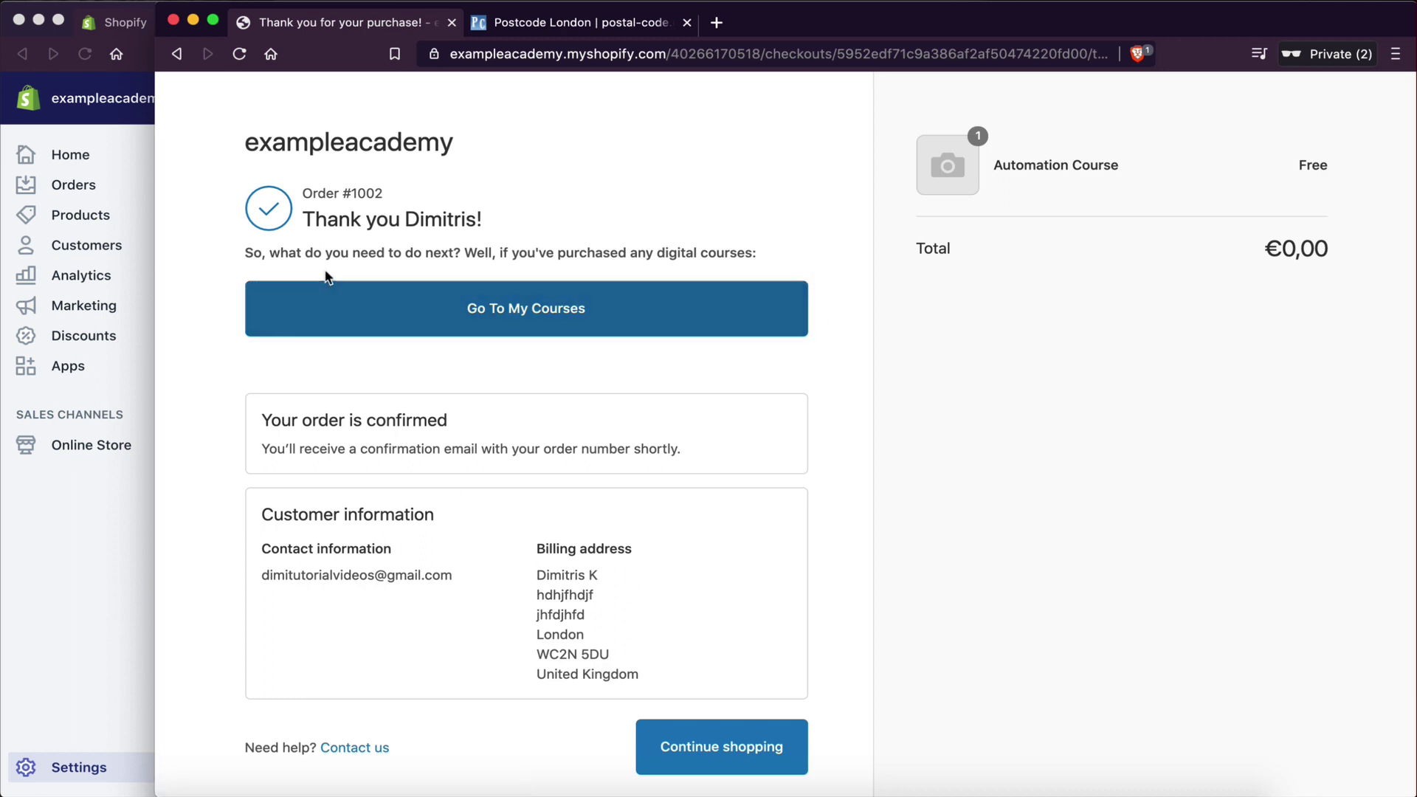
- Highlight the thank-you page messages, including 'what do you need next', for comparison
{"action": "left_click_drag", "start_coordinate": [286, 254], "coordinate": [738, 783]}
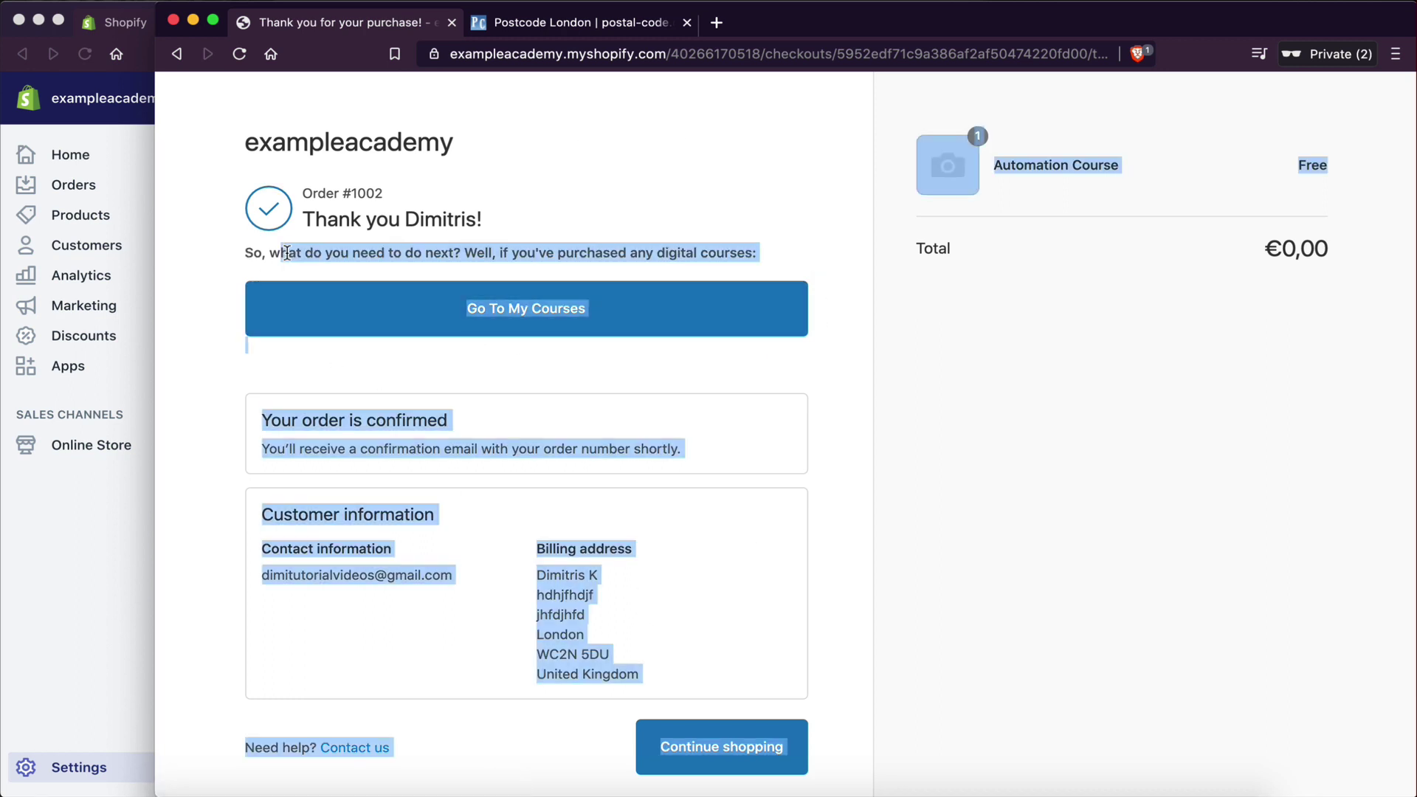
{"action": "left_click", "coordinate": [270, 258]}
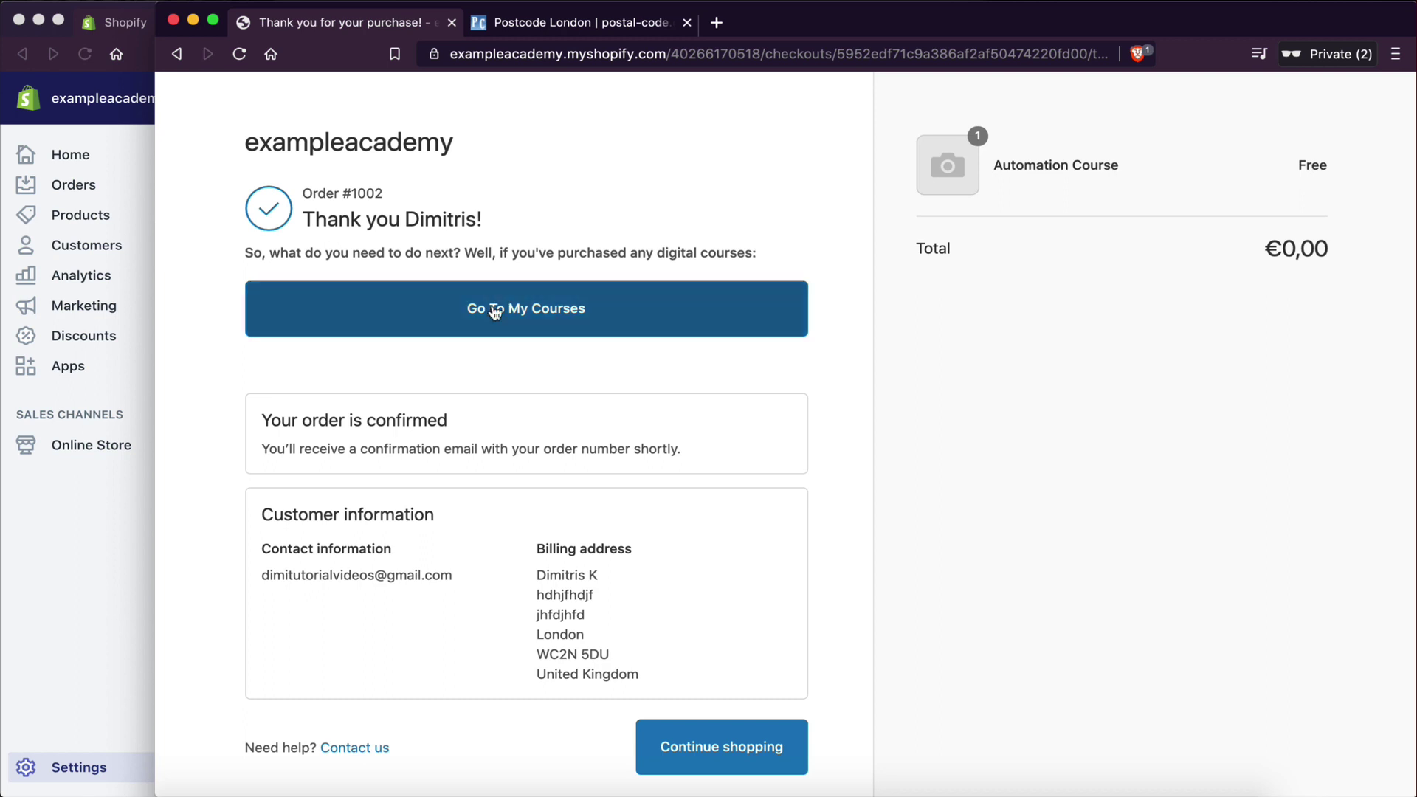
{"action": "left_click_drag", "start_coordinate": [245, 253], "coordinate": [566, 254]}
{"action": "left_click", "coordinate": [462, 274]}
- Match the message in the Additional scripts code, then follow 'Go To My Courses' to the customer's courses page
{"action": "left_click", "coordinate": [73, 559]}
{"action": "left_click", "coordinate": [759, 508]}
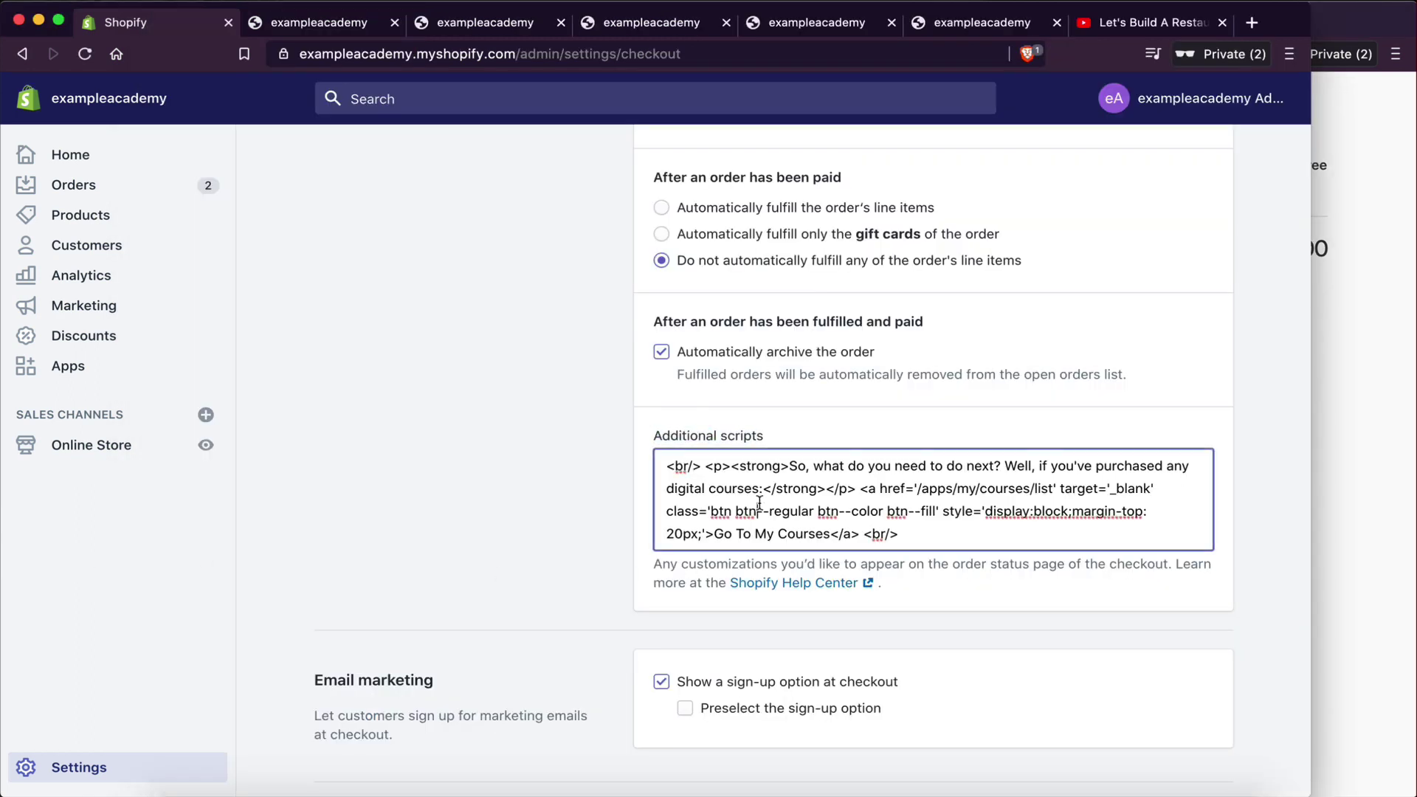
{"action": "left_click_drag", "start_coordinate": [789, 463], "coordinate": [761, 487]}
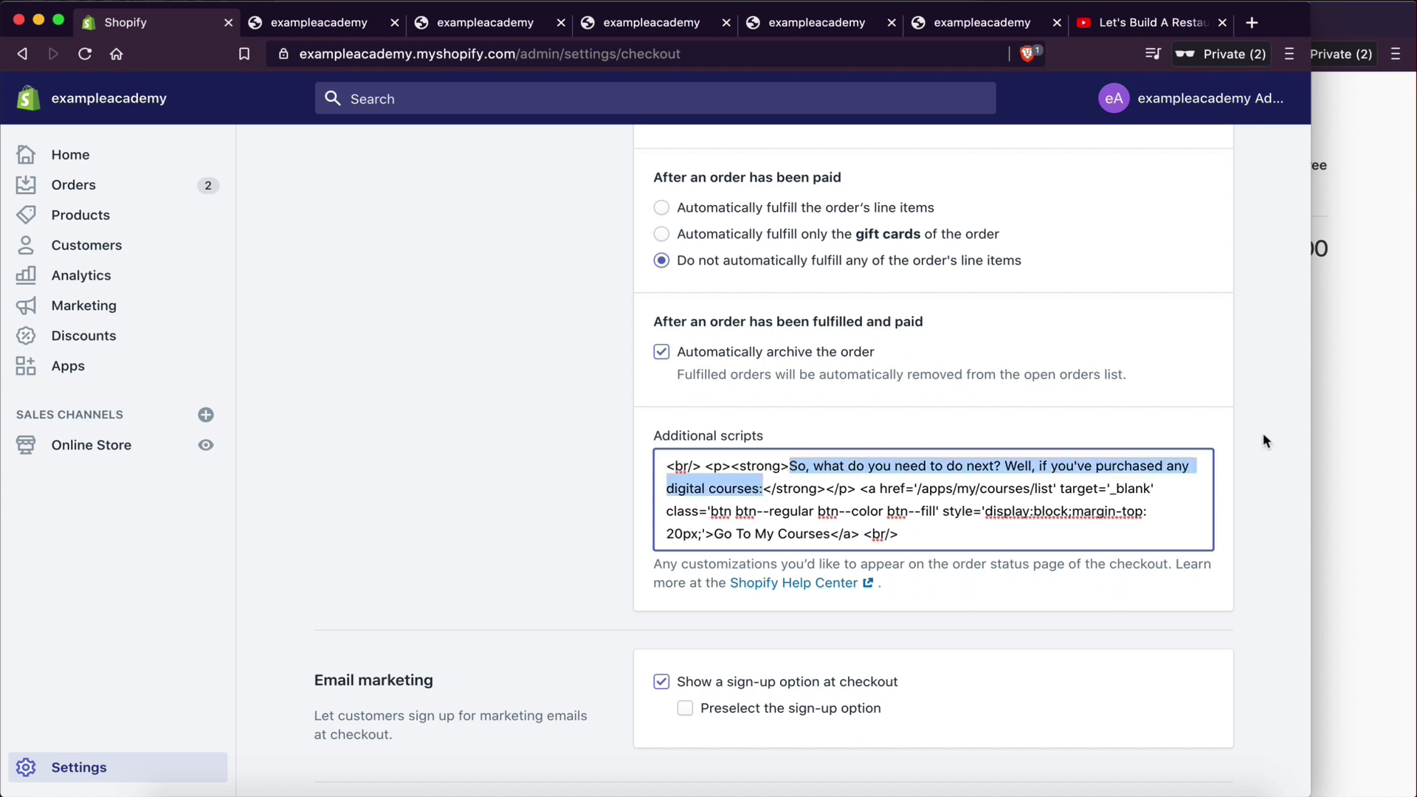
{"action": "left_click", "coordinate": [1347, 403]}
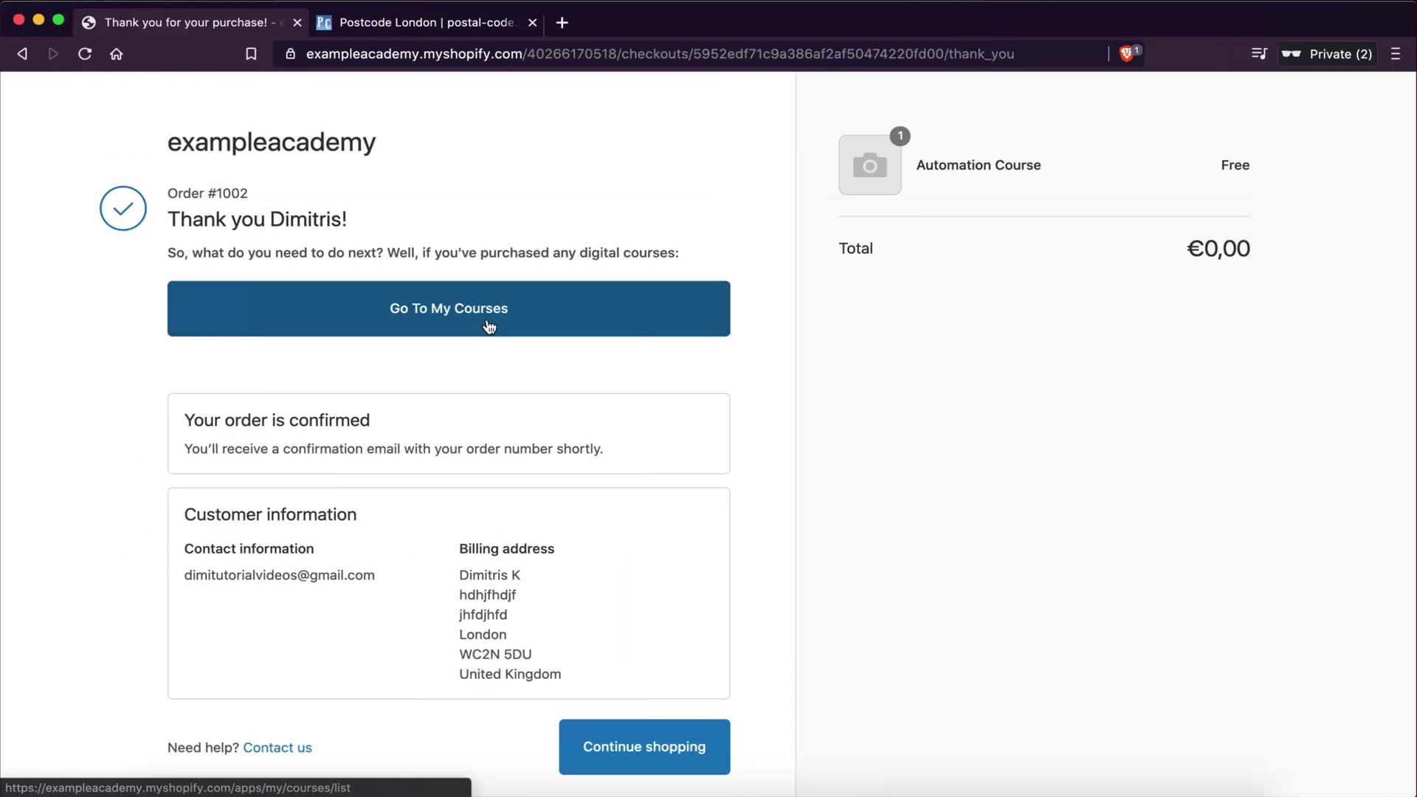
{"action": "left_click", "coordinate": [485, 325]}
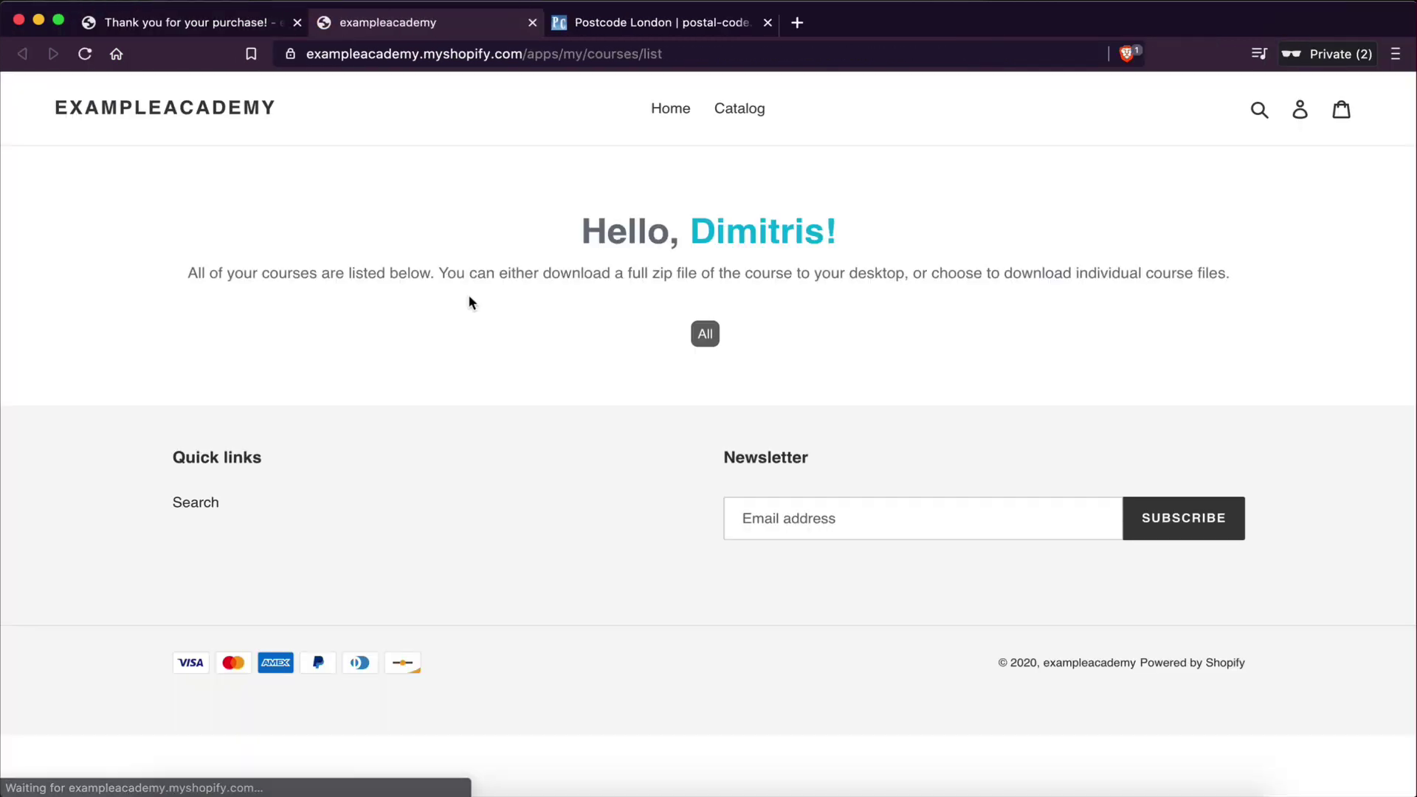
- View the Automation Course online, then go back to the My Courses list
{"action": "scroll", "coordinate": [772, 401], "scroll_direction": "down", "scroll_amount": 2}
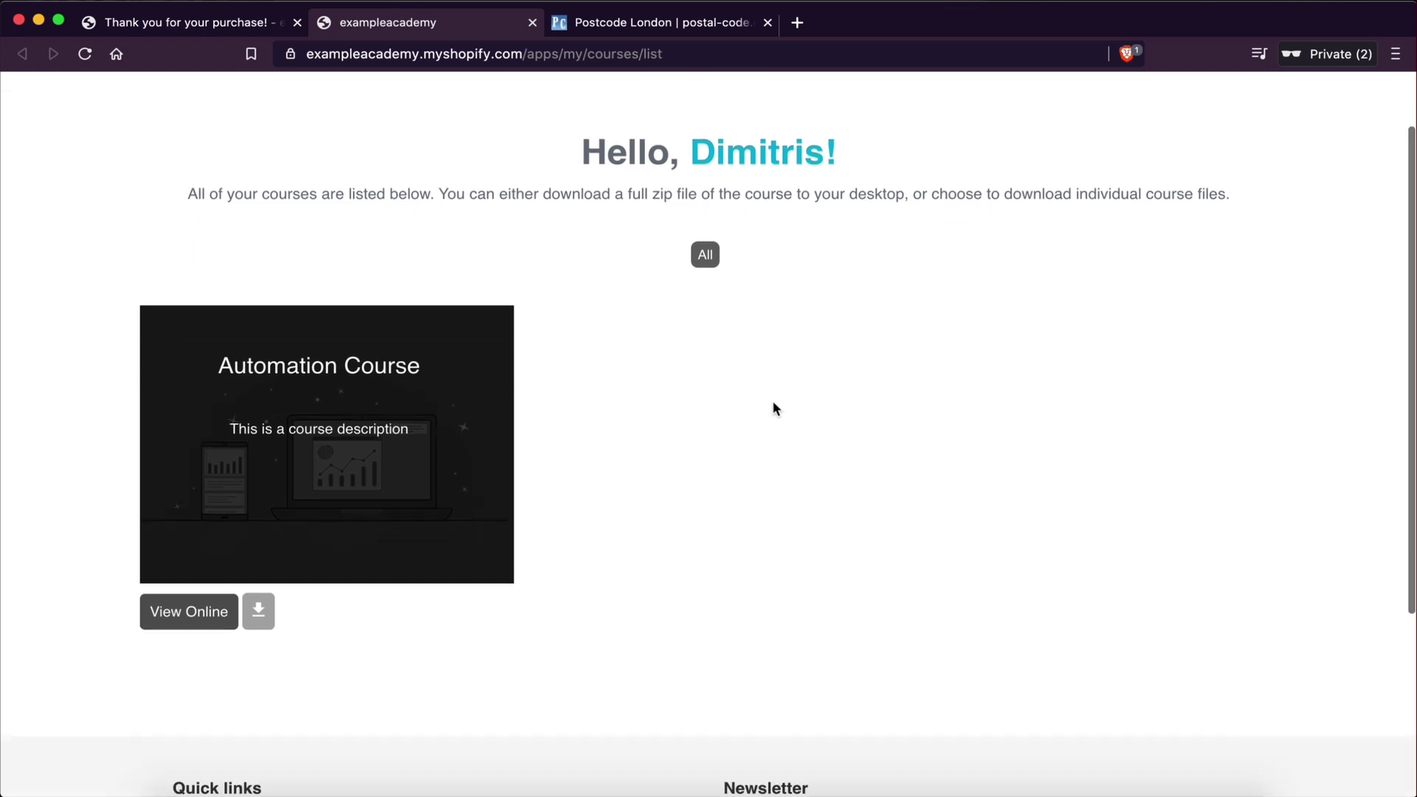
{"action": "scroll", "coordinate": [449, 319], "scroll_direction": "up", "scroll_amount": 2}
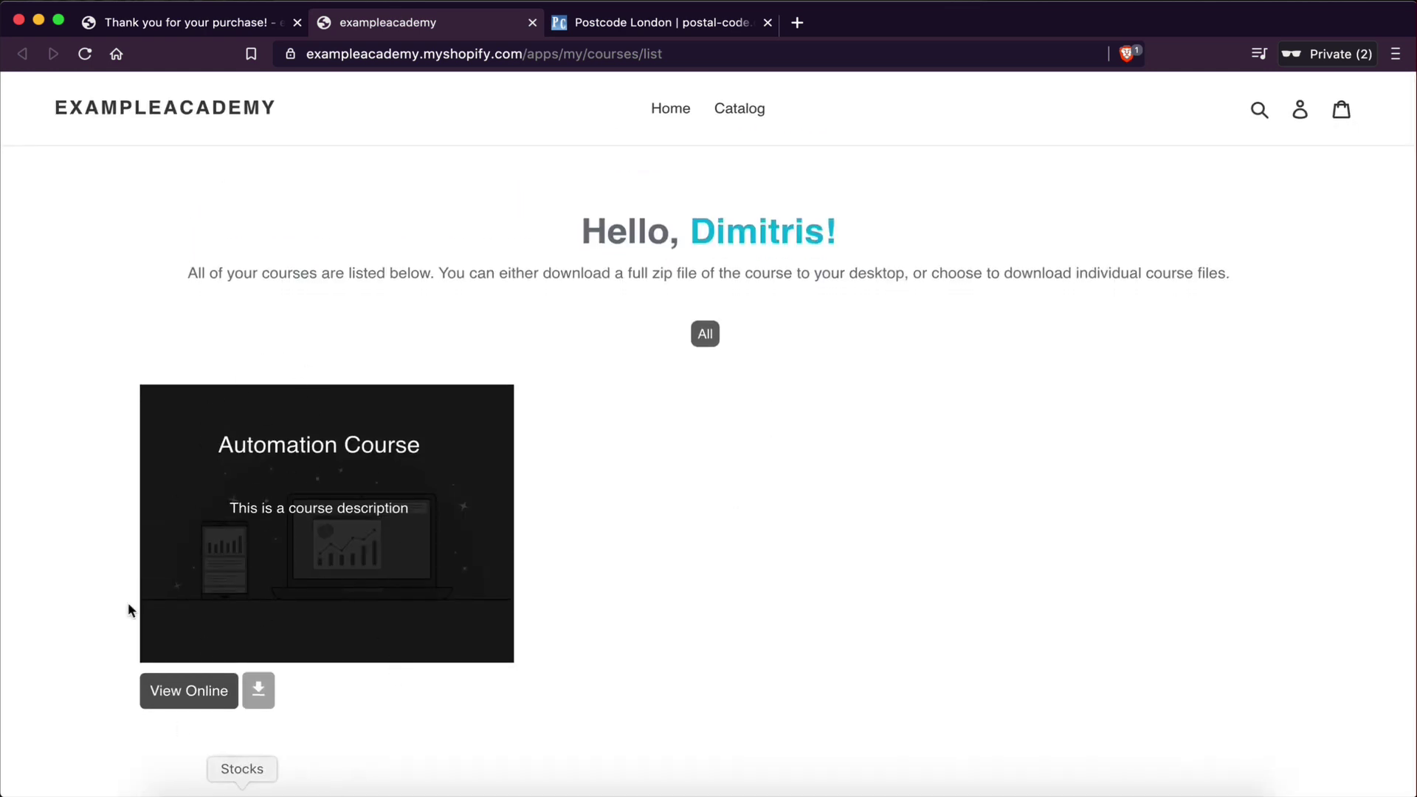
{"action": "left_click", "coordinate": [167, 694]}
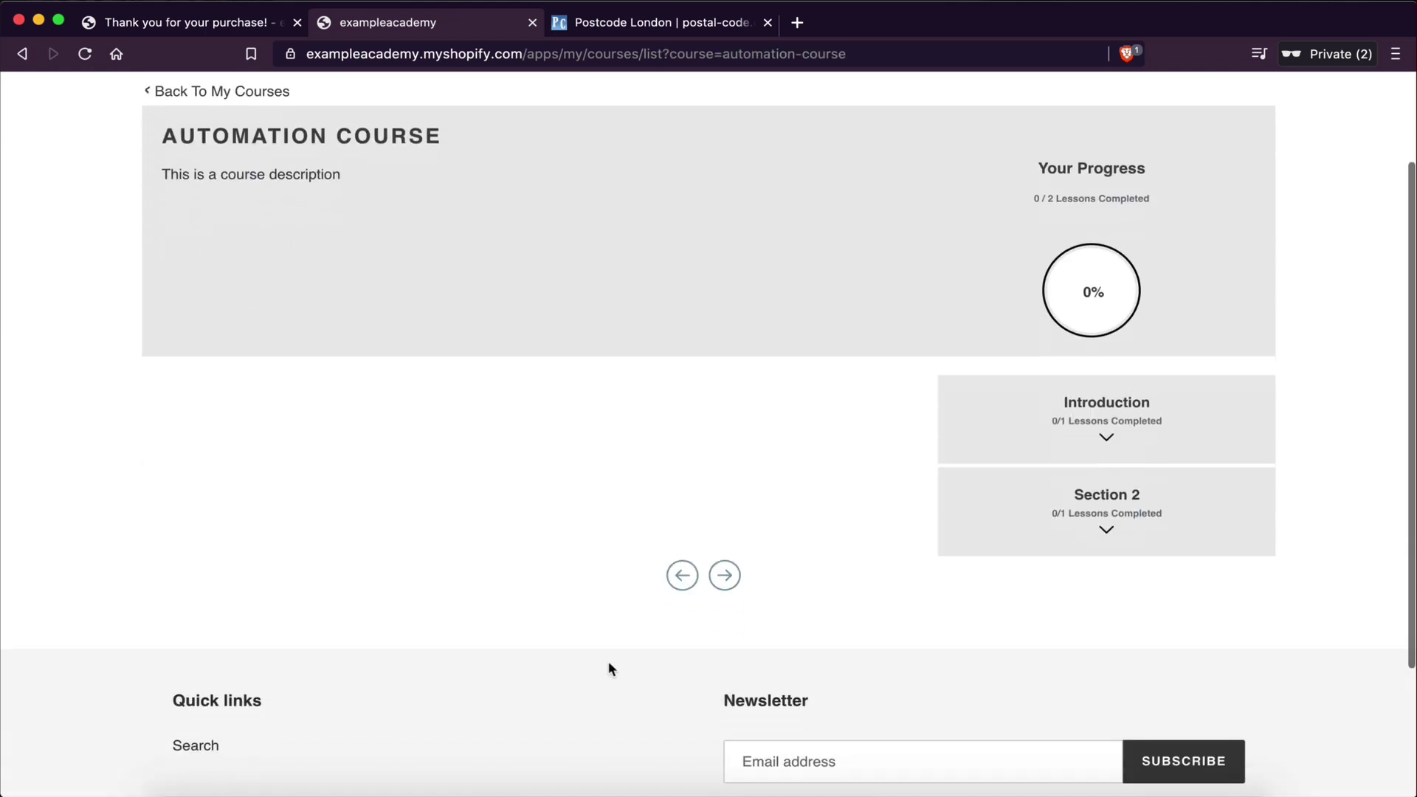
{"action": "scroll", "coordinate": [780, 624], "scroll_direction": "down", "scroll_amount": 5}
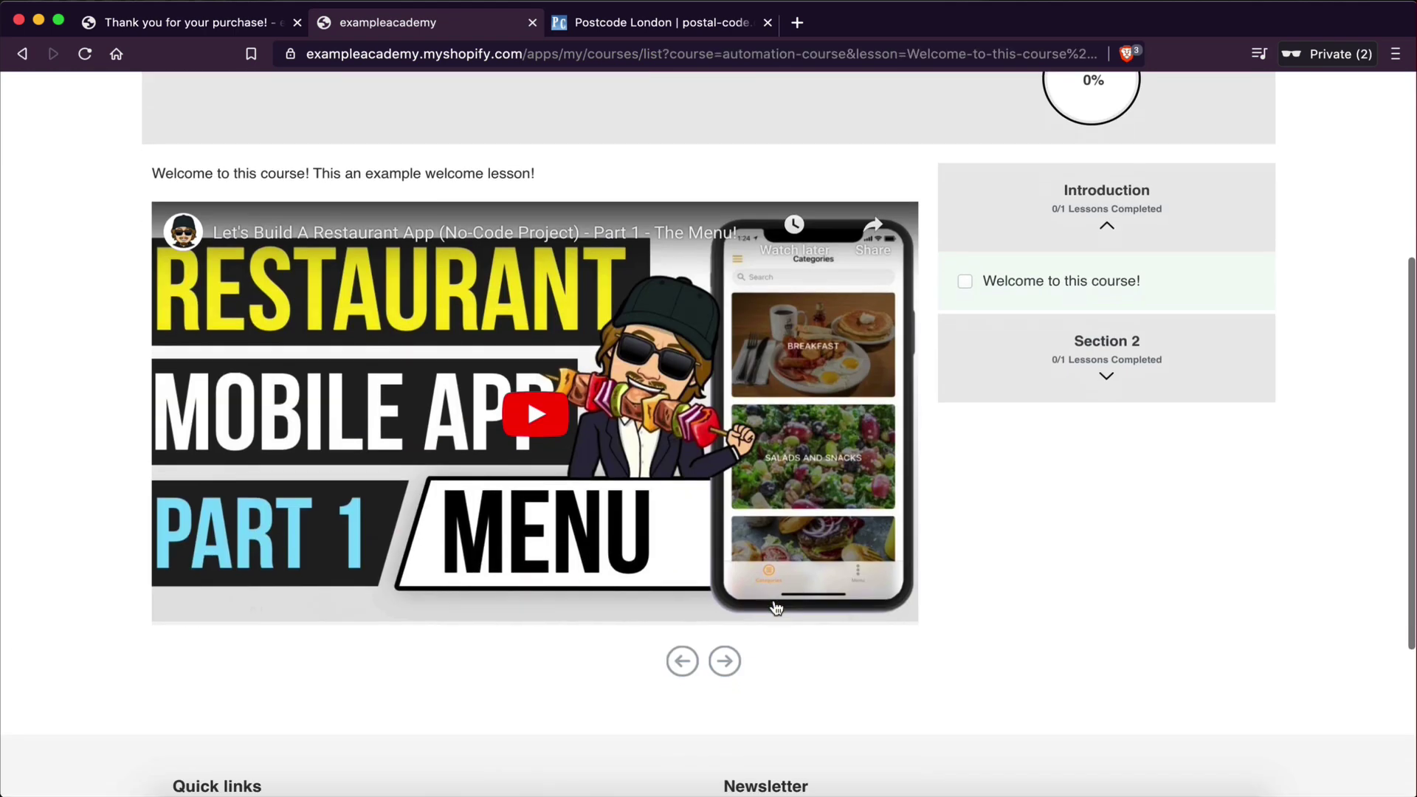
{"action": "scroll", "coordinate": [959, 443], "scroll_direction": "up", "scroll_amount": 5}
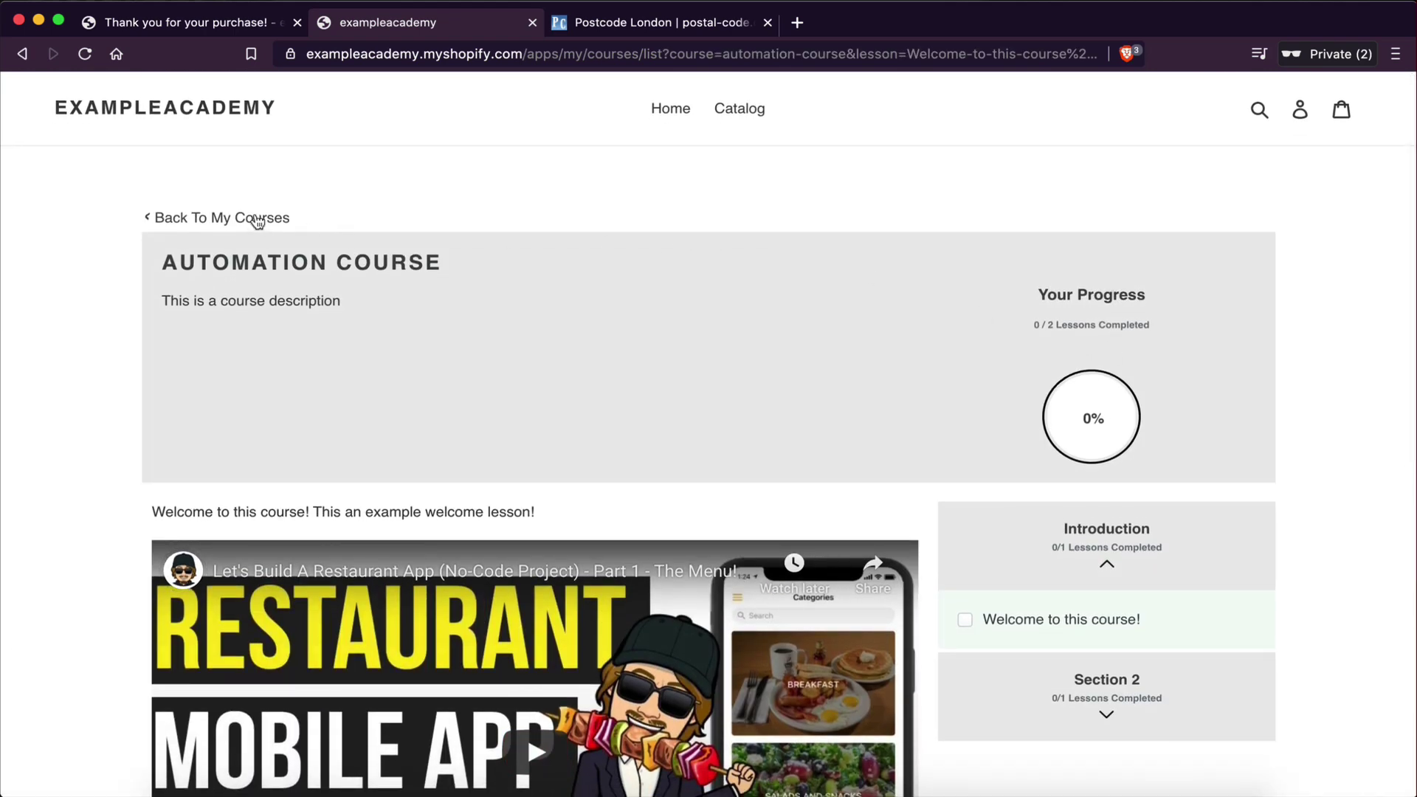
{"action": "left_click", "coordinate": [258, 220]}
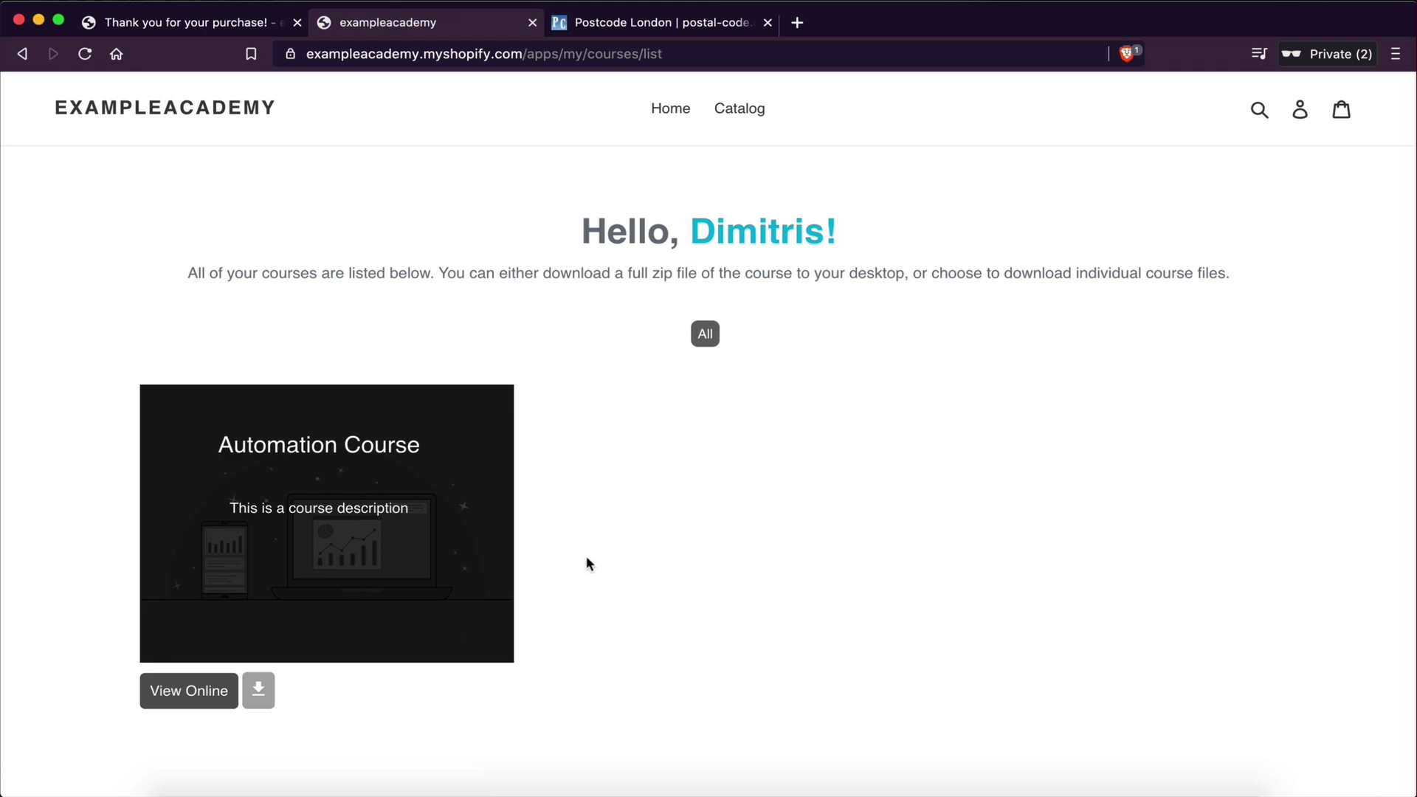
- Reopen the Automation Course online, showing the welcome lesson video and 0/2 lessons progress
{"action": "scroll", "coordinate": [531, 538], "scroll_direction": "down", "scroll_amount": 2}
{"action": "left_click", "coordinate": [194, 634]}
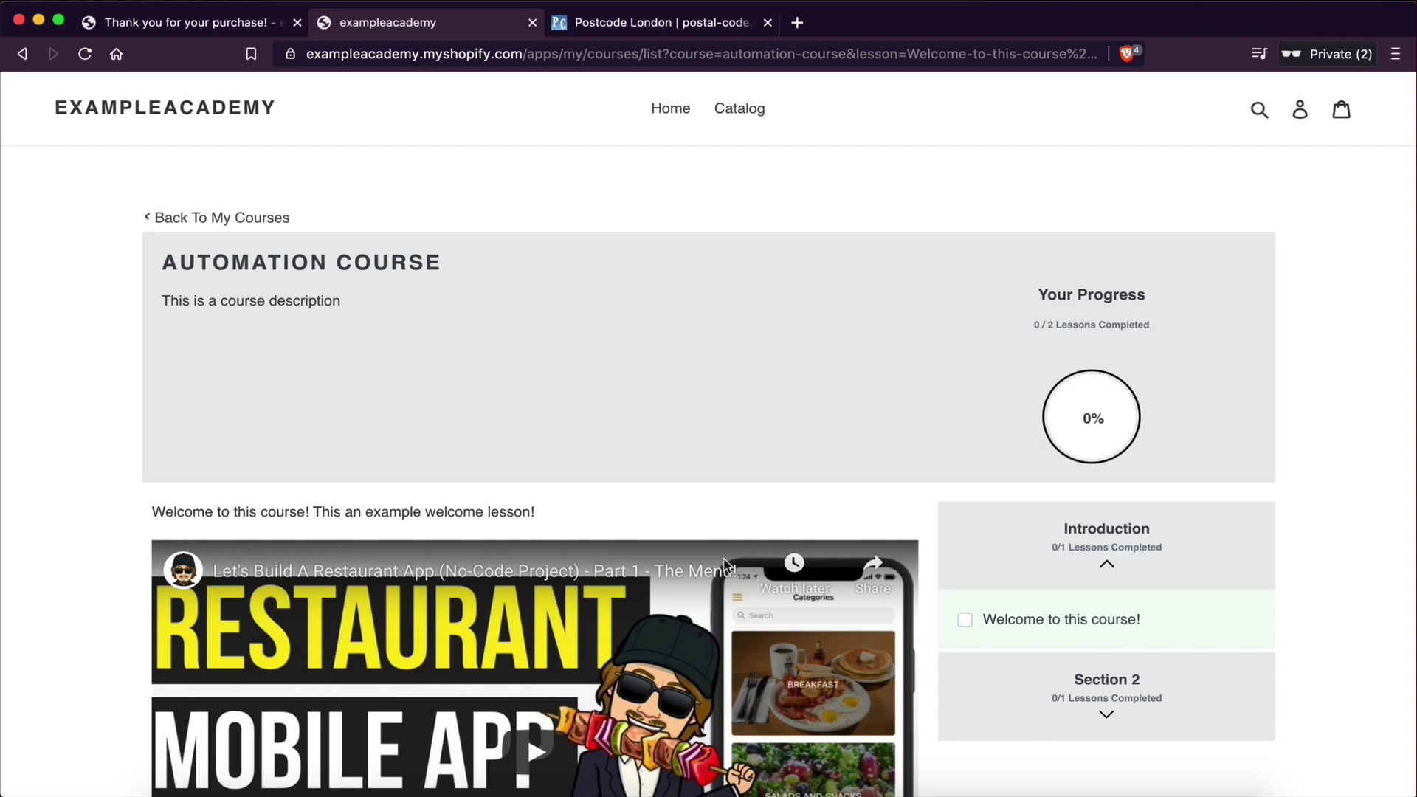
{"action": "scroll", "coordinate": [725, 565], "scroll_direction": "down", "scroll_amount": 6}
{"action": "scroll", "coordinate": [726, 564], "scroll_direction": "up", "scroll_amount": 6}
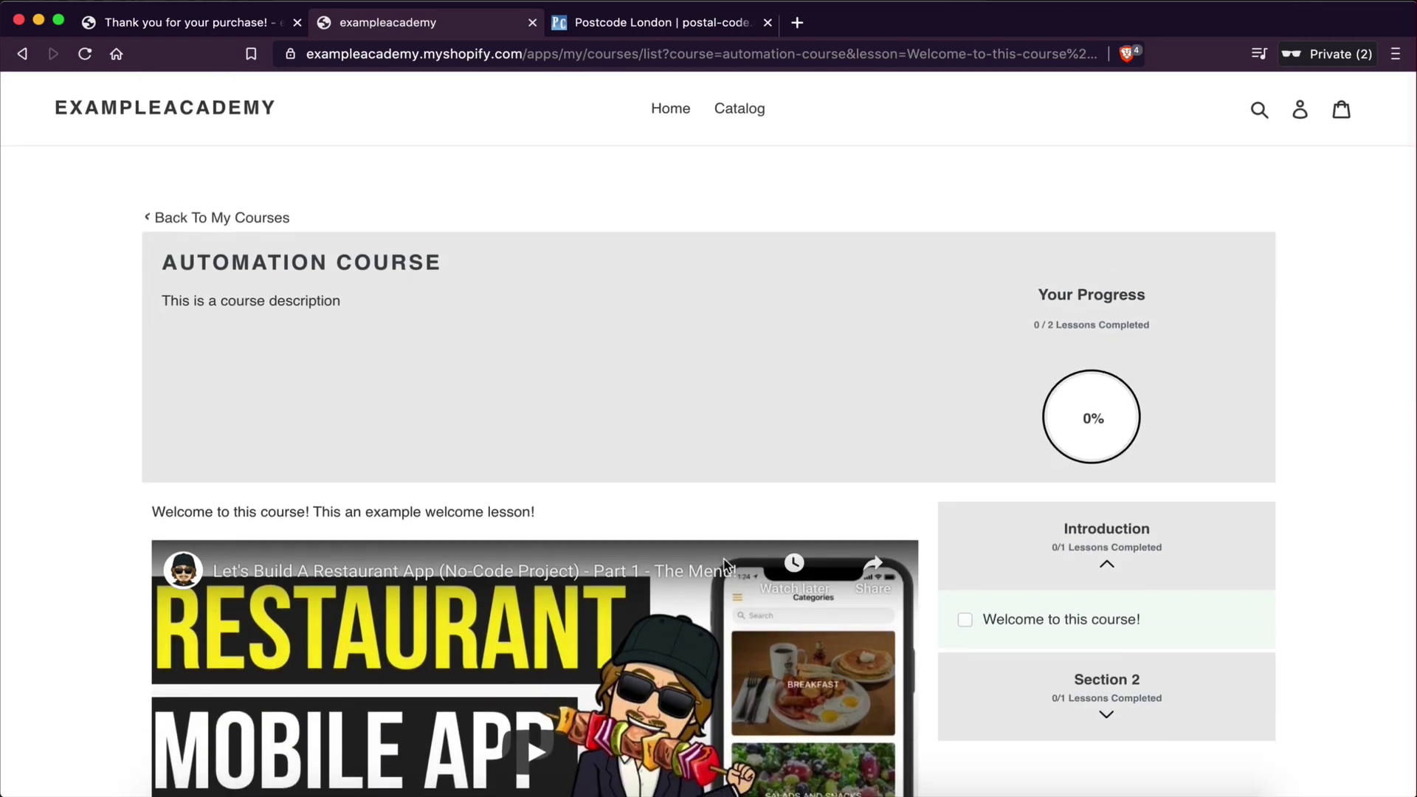